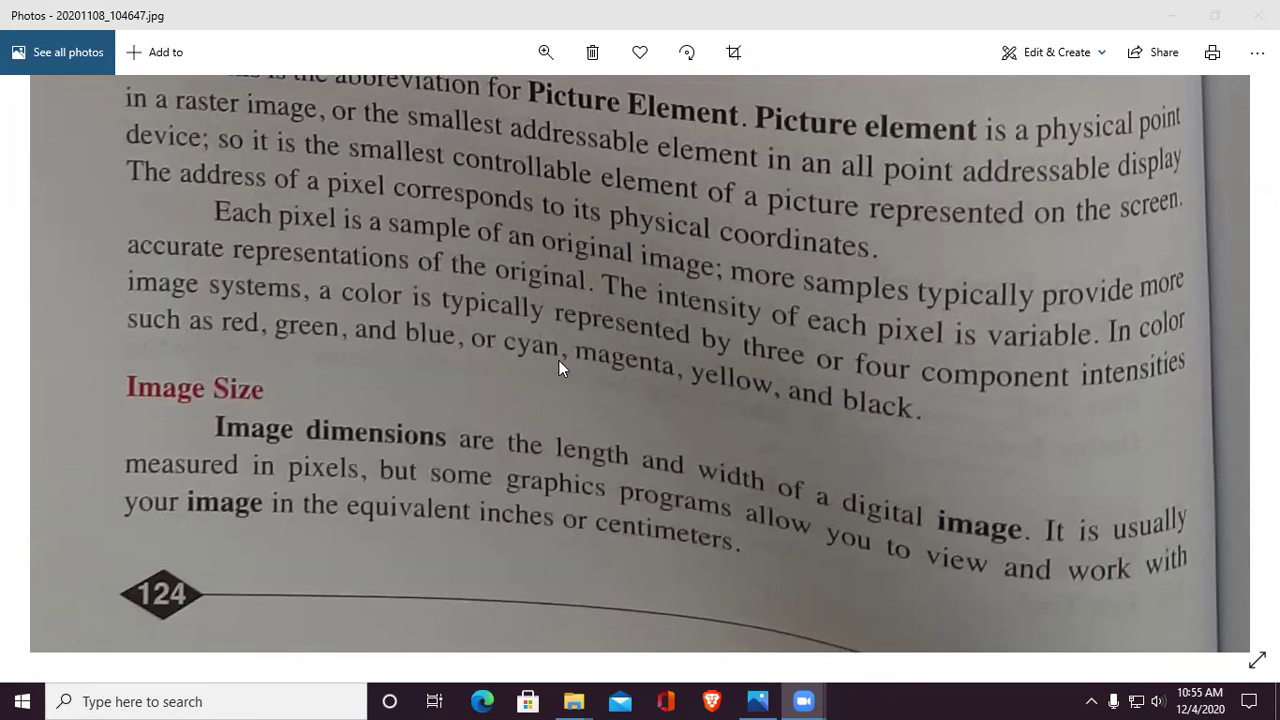
Step: Zoom the textbook photo back out and launch Adobe Photoshop CS3
double_click(615, 334)
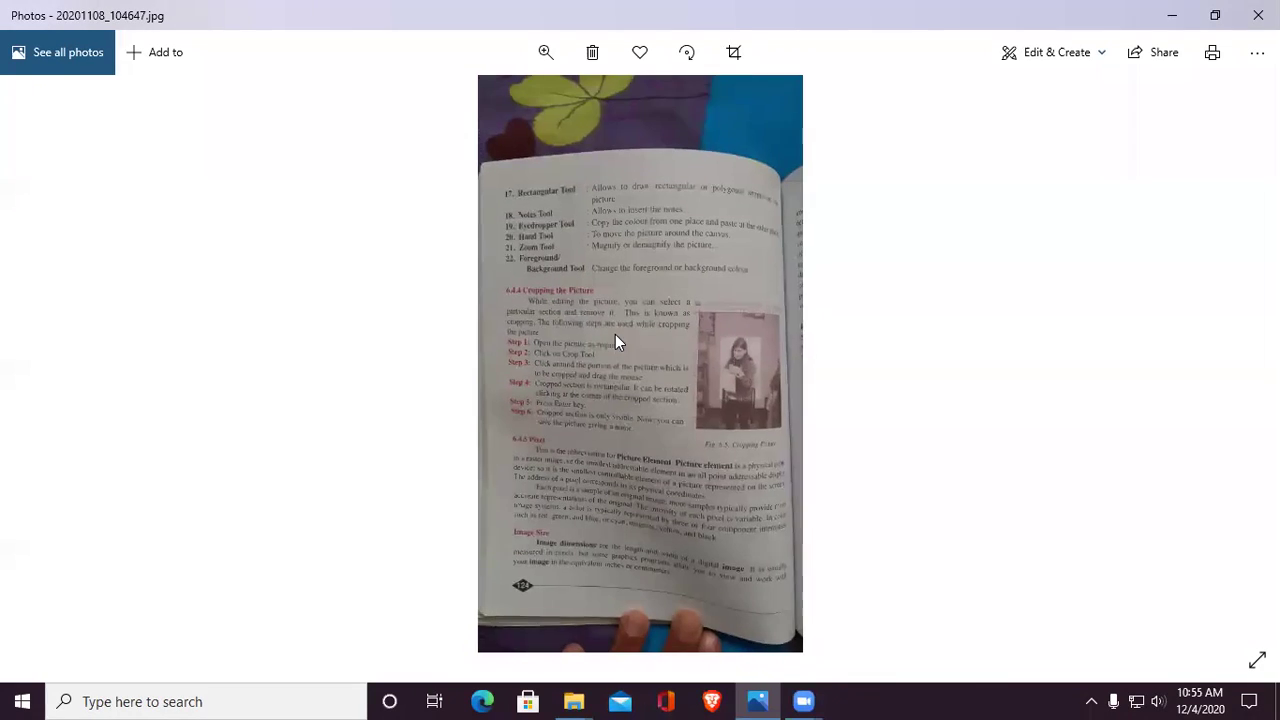
left_click(40, 695)
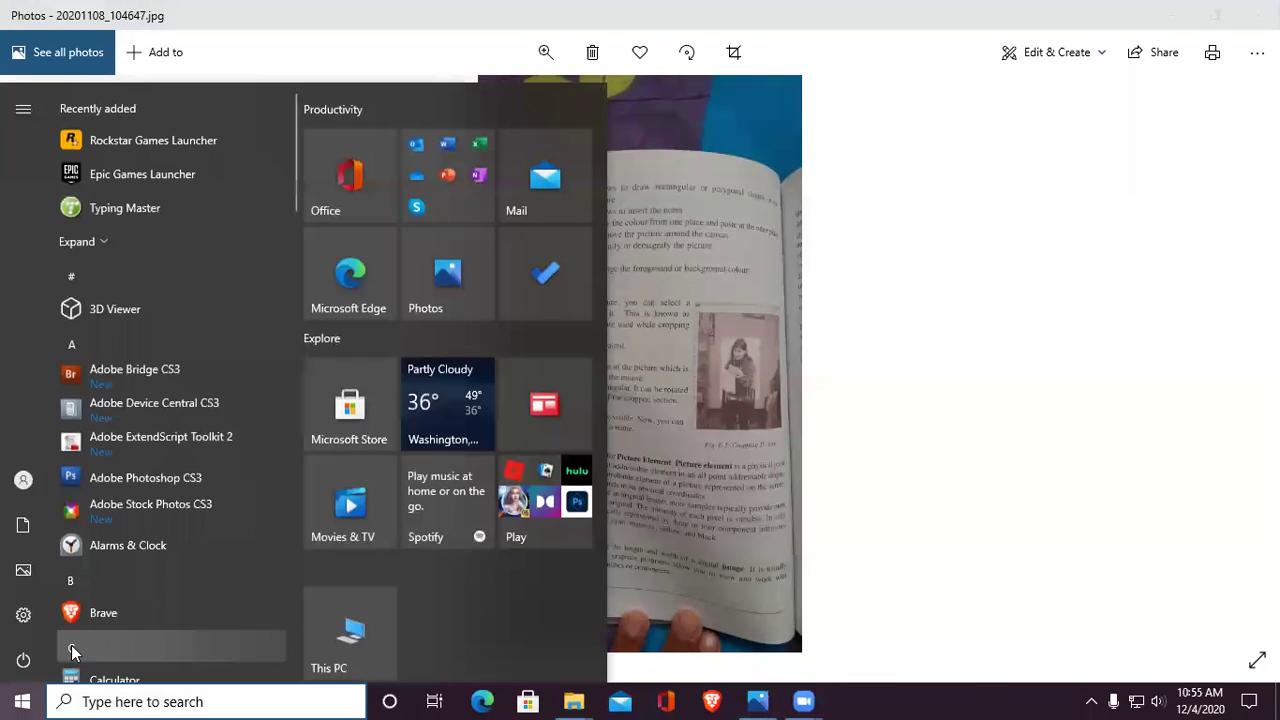
type("phot")
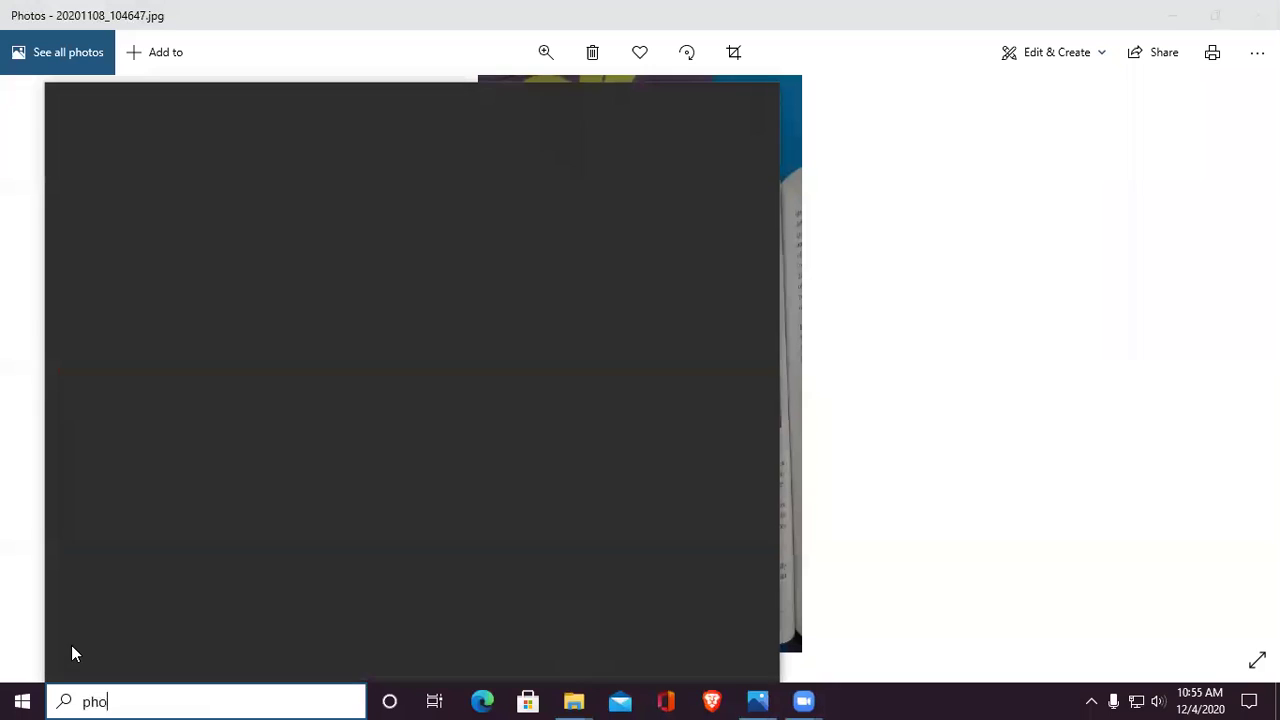
key("Return")
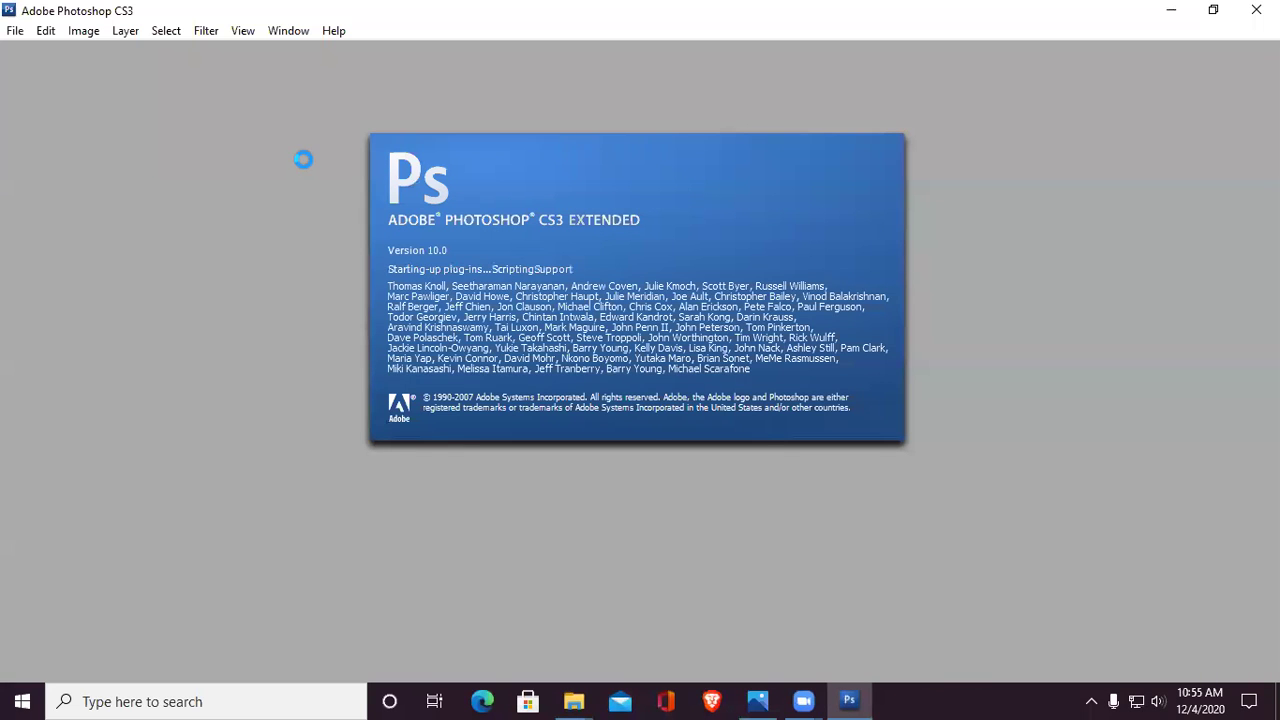
Step: Open the settings for a new document and go through its width, height and resolution values
left_click(15, 30)
left_click(42, 50)
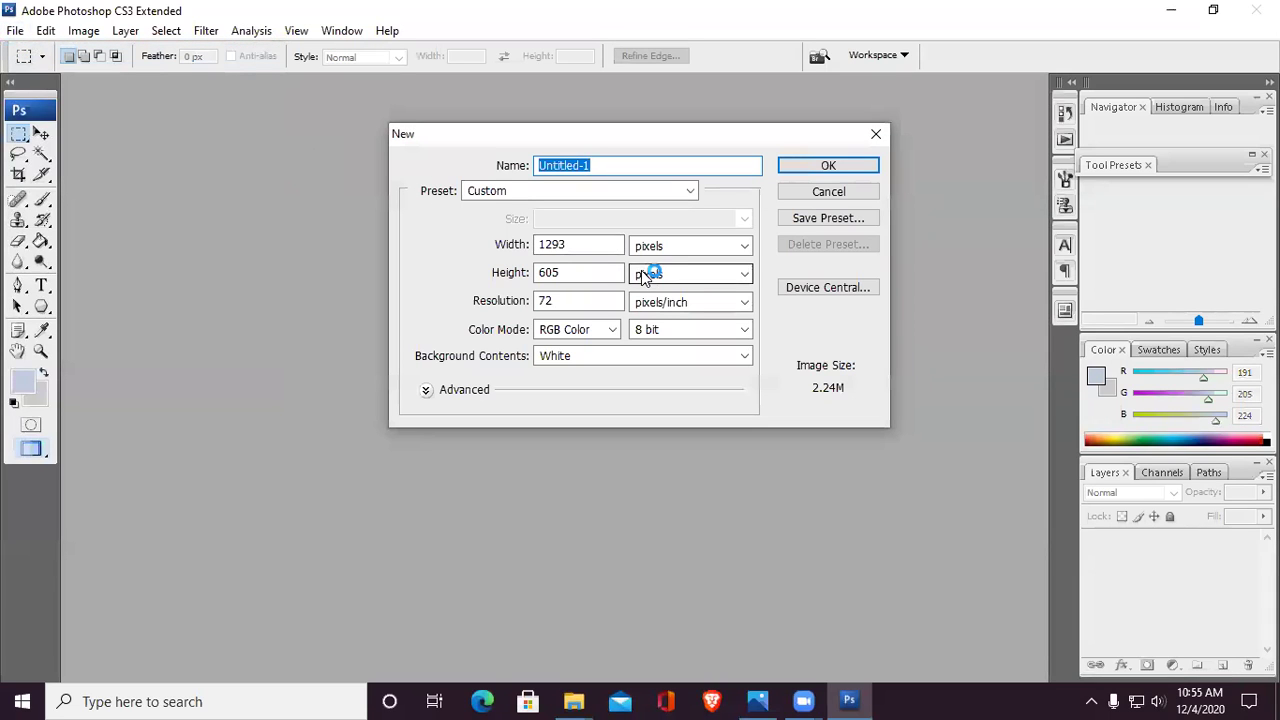
left_click(580, 244)
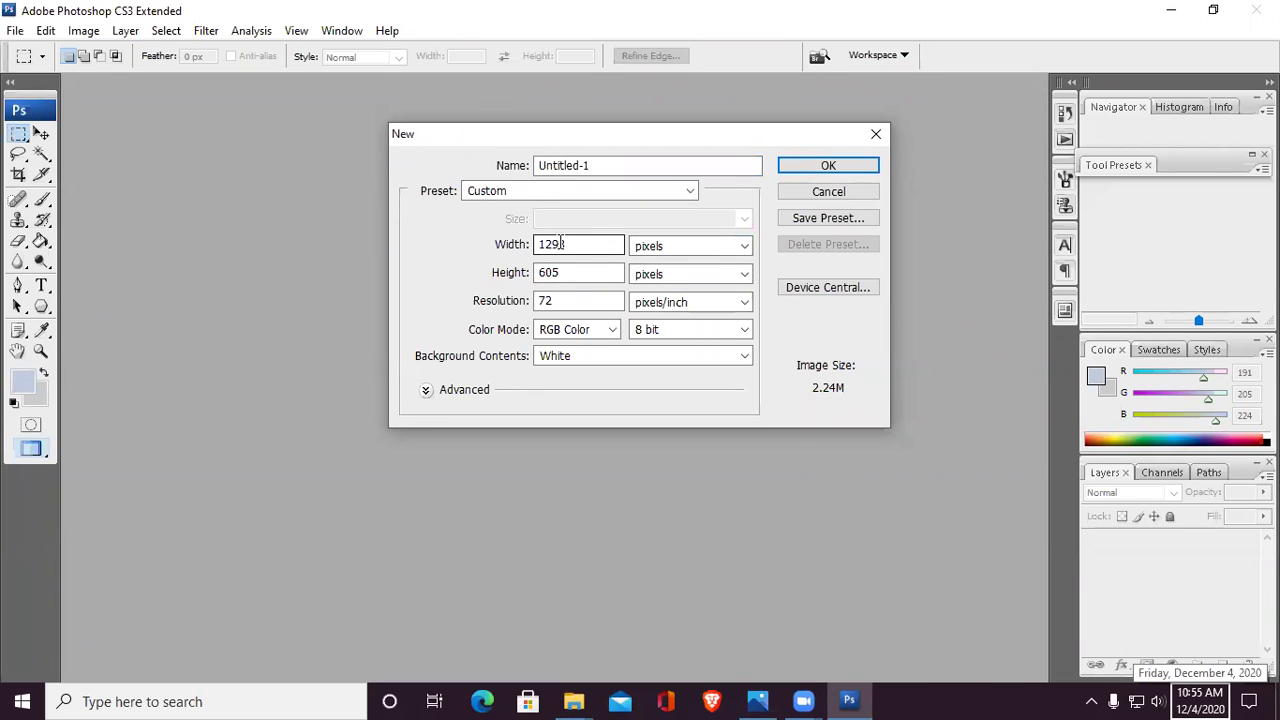
left_click(540, 272)
left_click(550, 301)
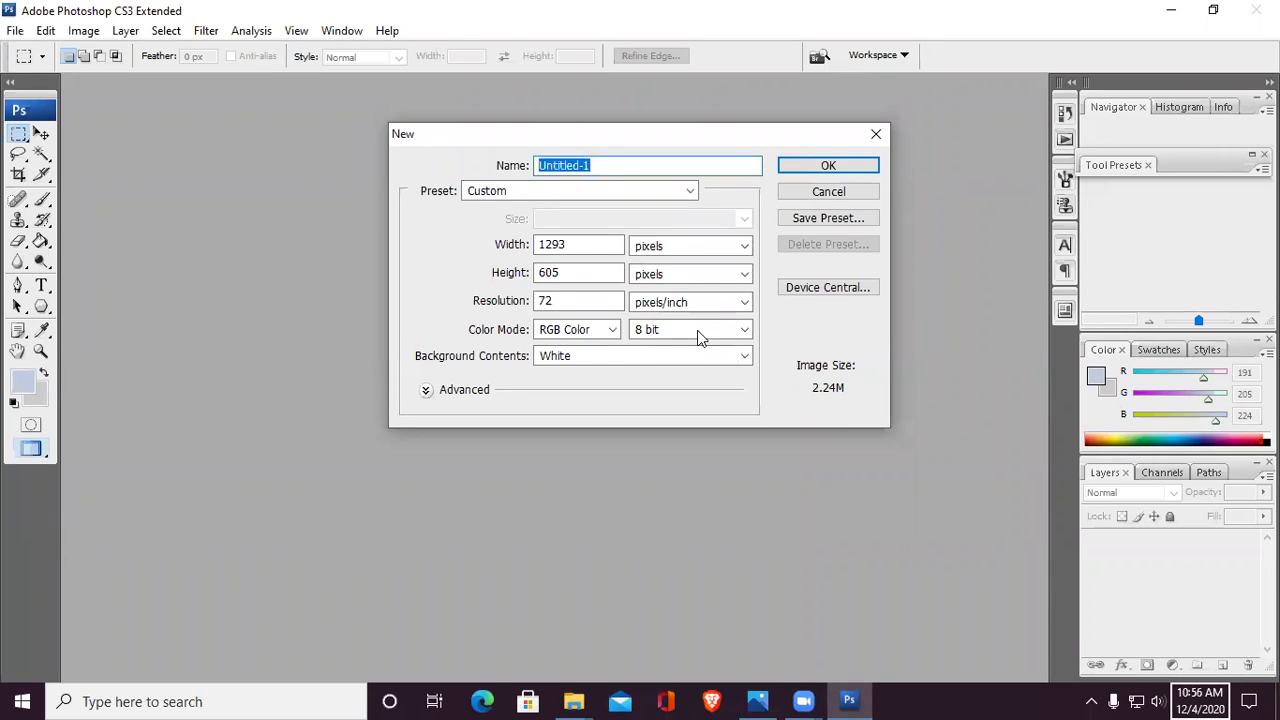
Step: Try inches for the new document's dimensions, settle on cm as the unit, and set the resolution to 100 pixels/inch
left_click(727, 247)
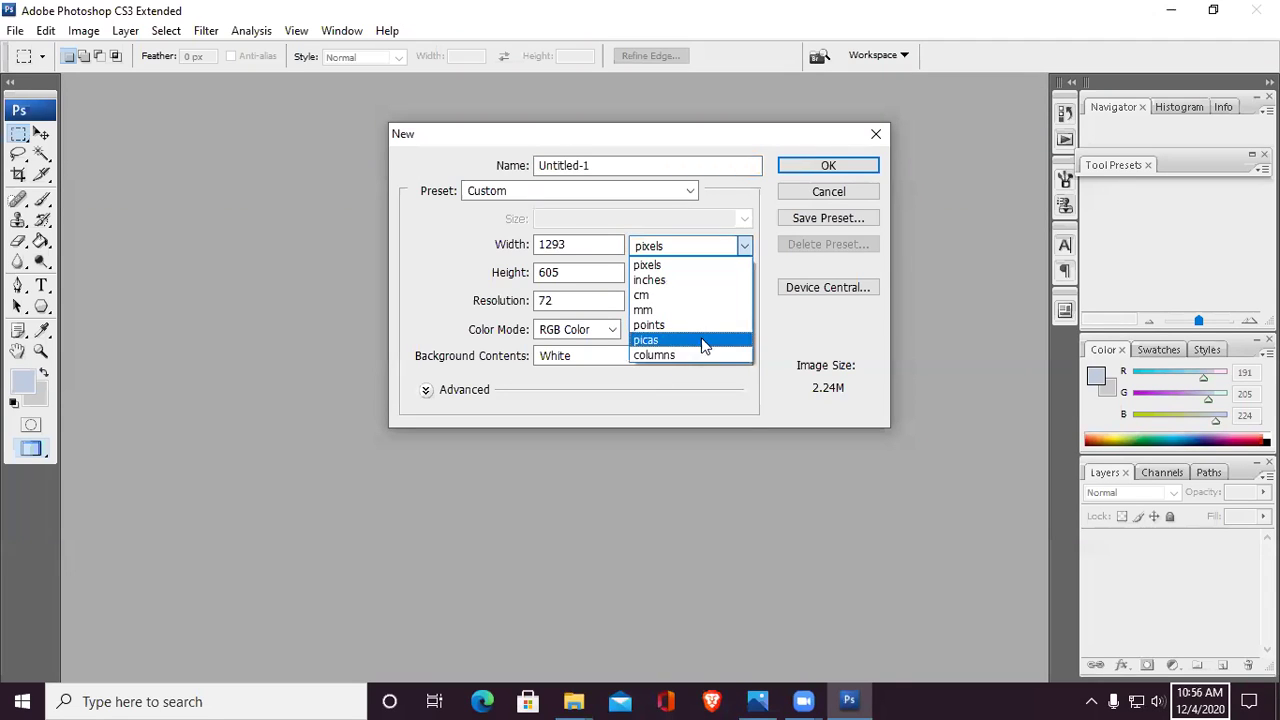
left_click(664, 281)
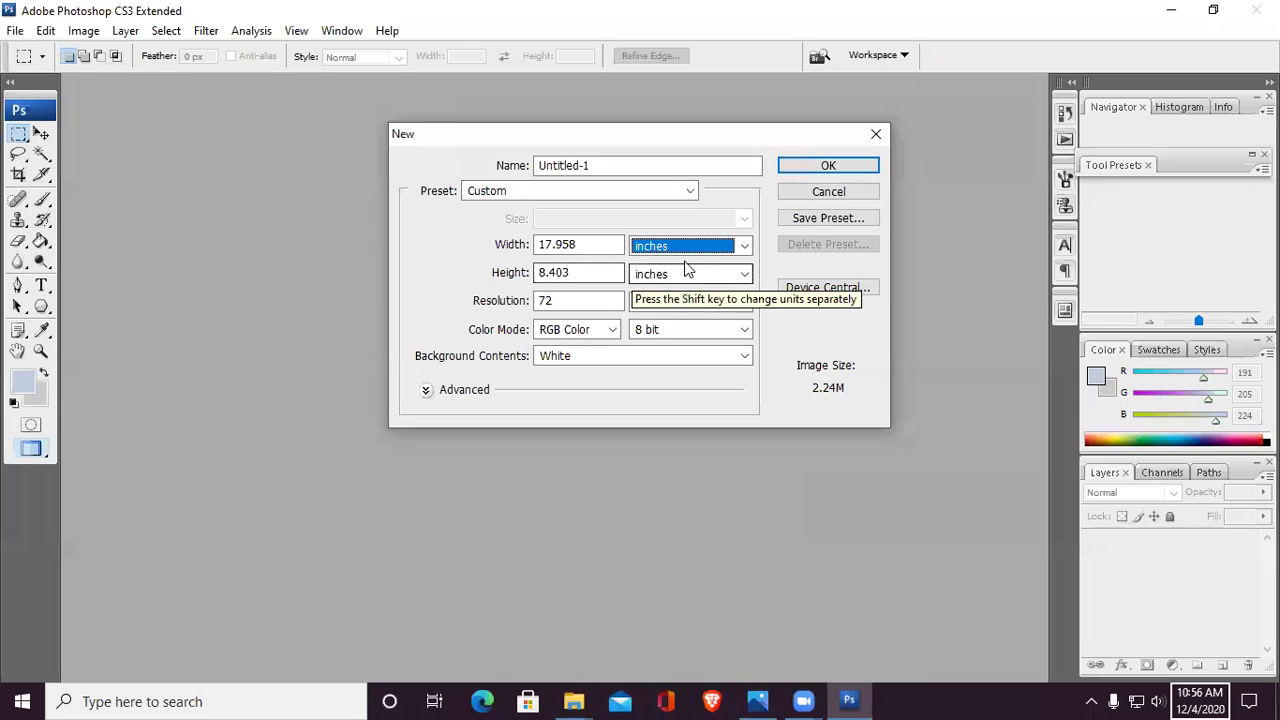
left_click(744, 249)
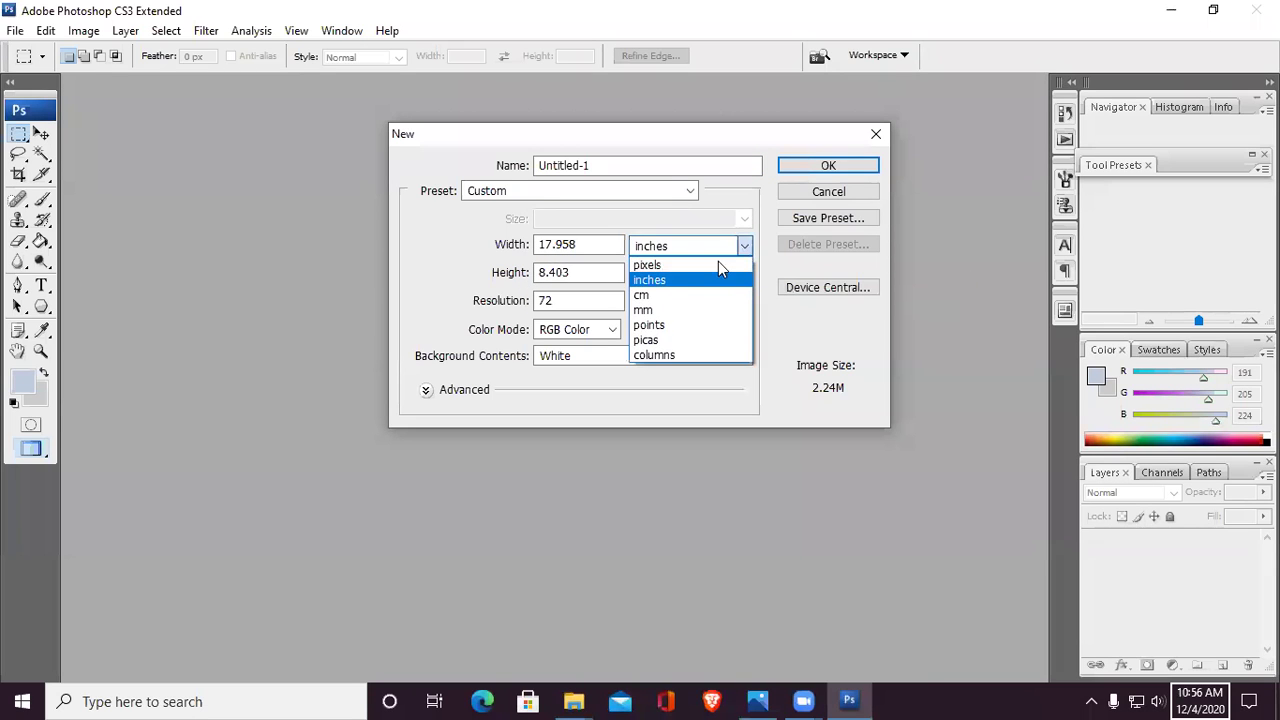
left_click(660, 297)
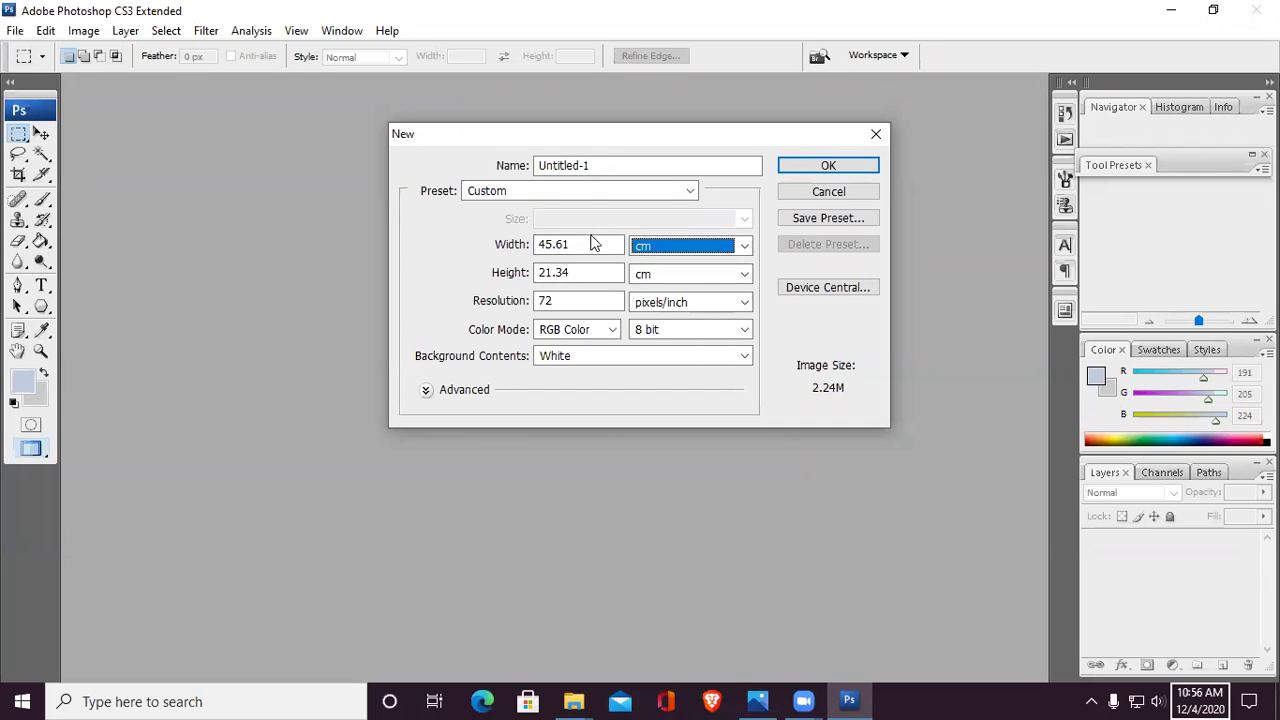
double_click(560, 300)
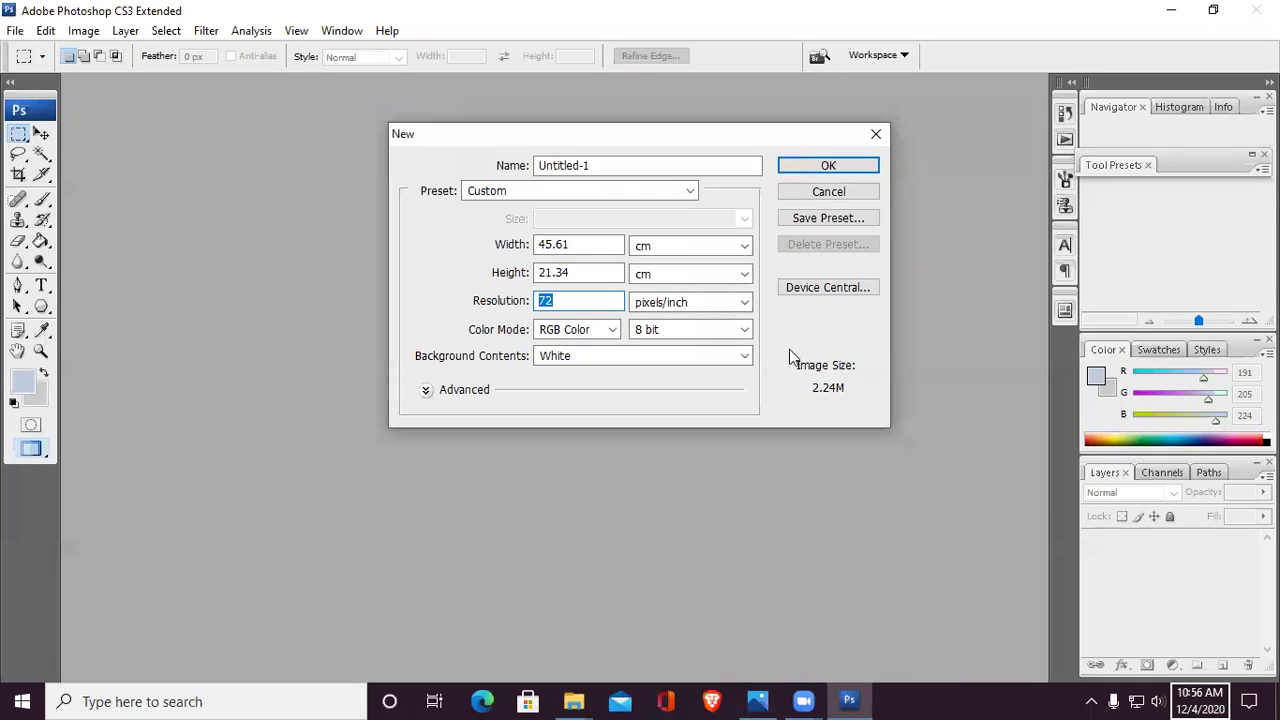
type("100")
Step: Try 32 bit and 16 bit colour depth for the new document, and return it to 8 bit
left_click(684, 340)
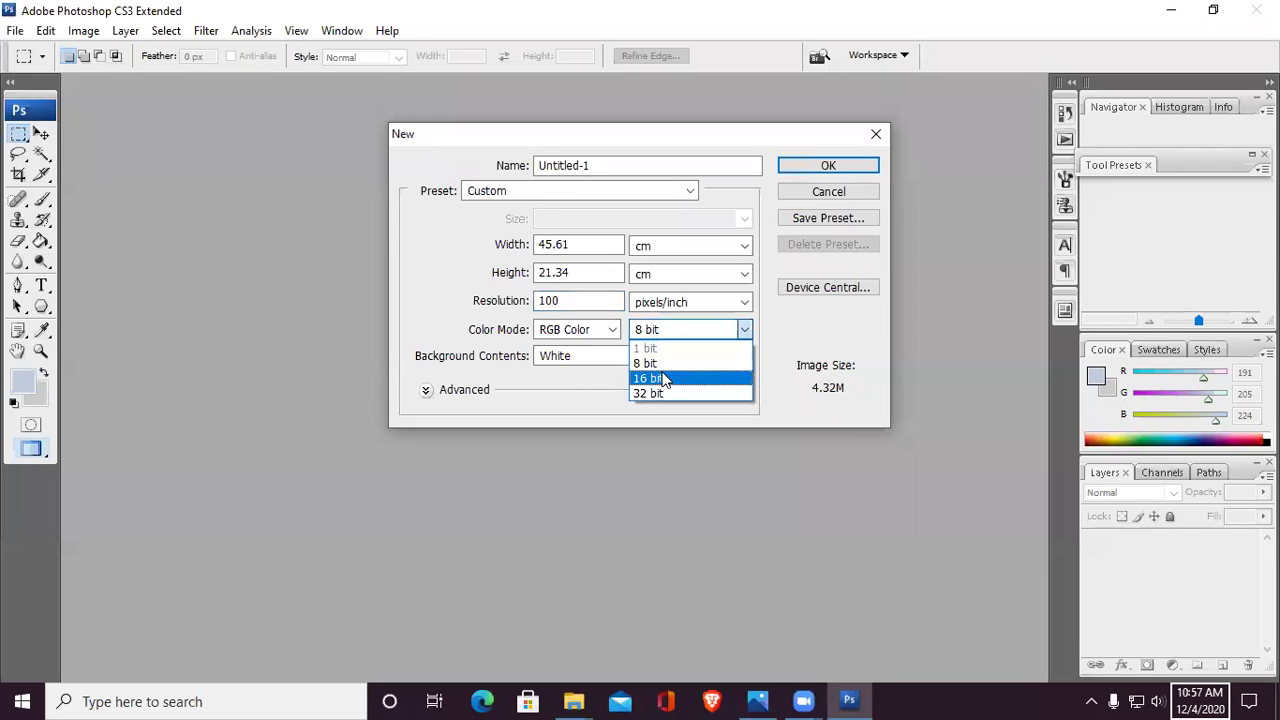
left_click(684, 393)
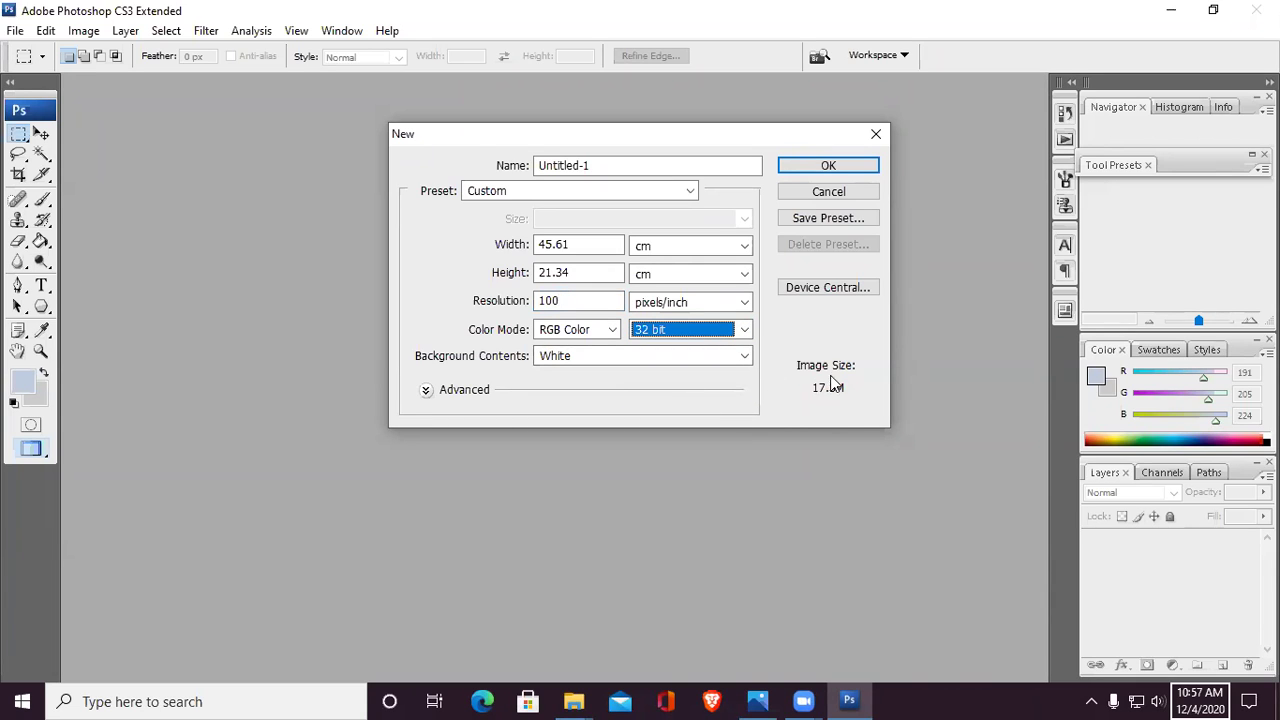
left_click(744, 330)
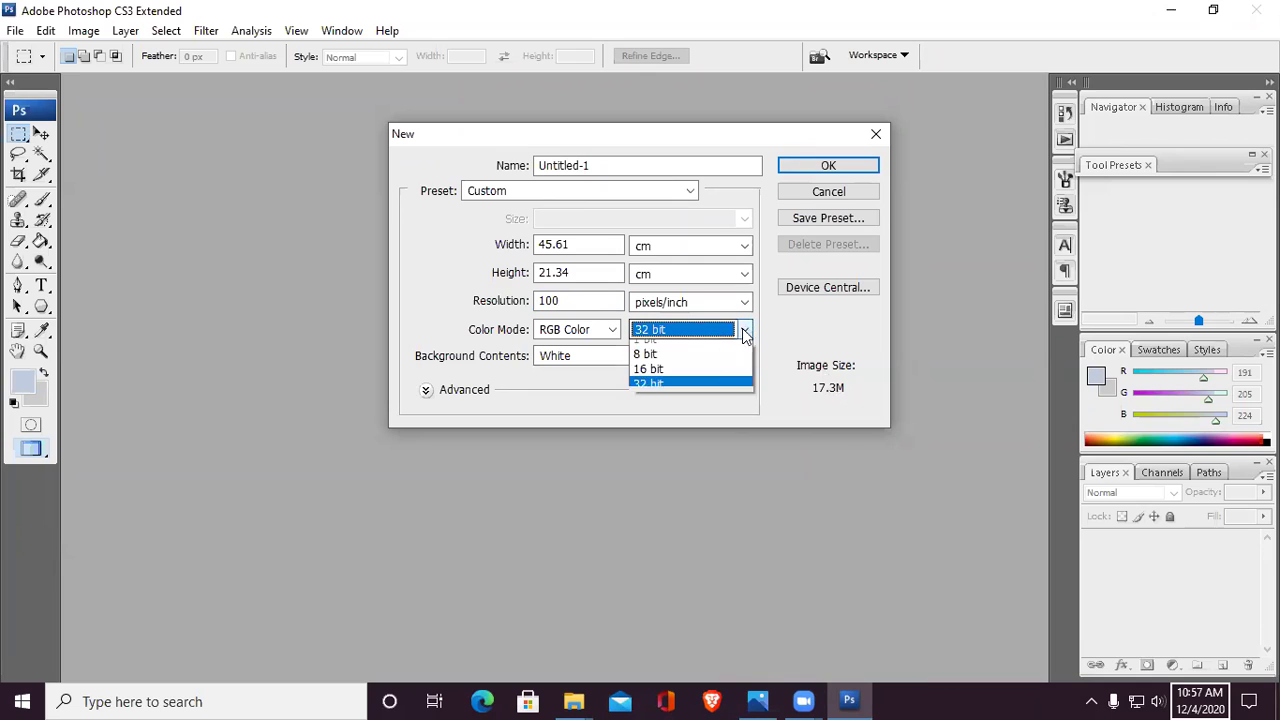
left_click(708, 379)
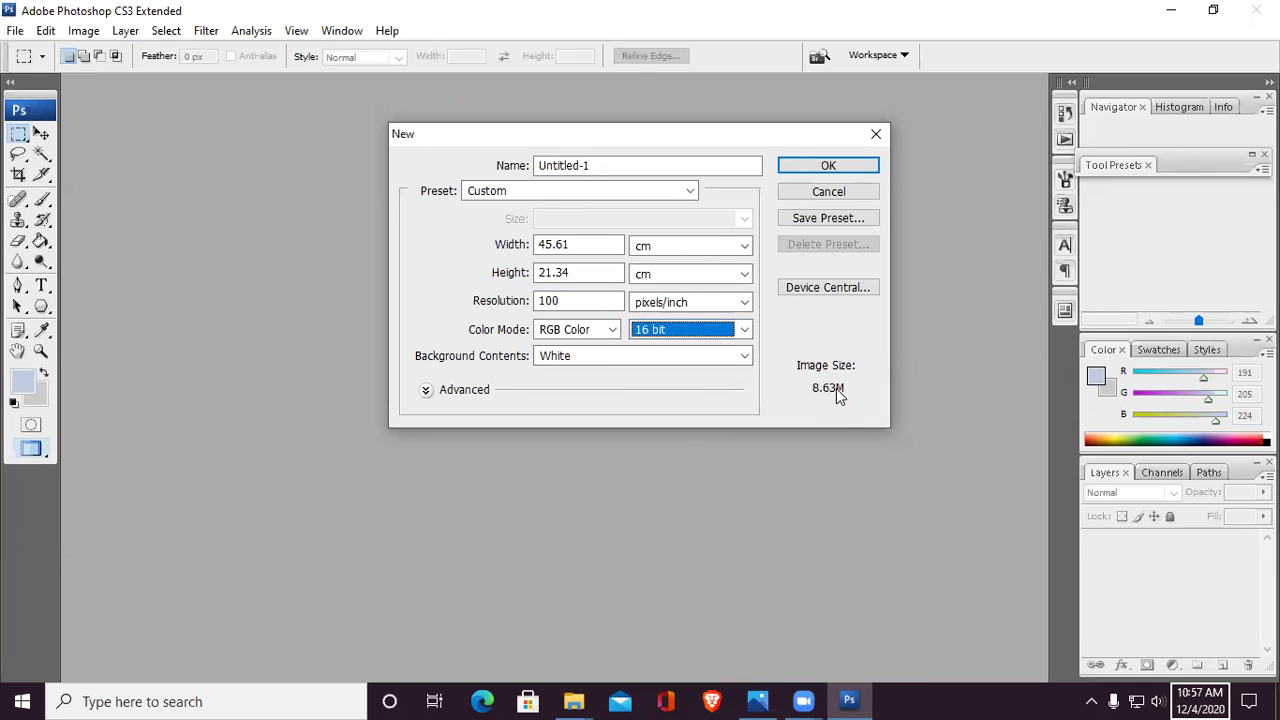
left_click(743, 330)
left_click(675, 365)
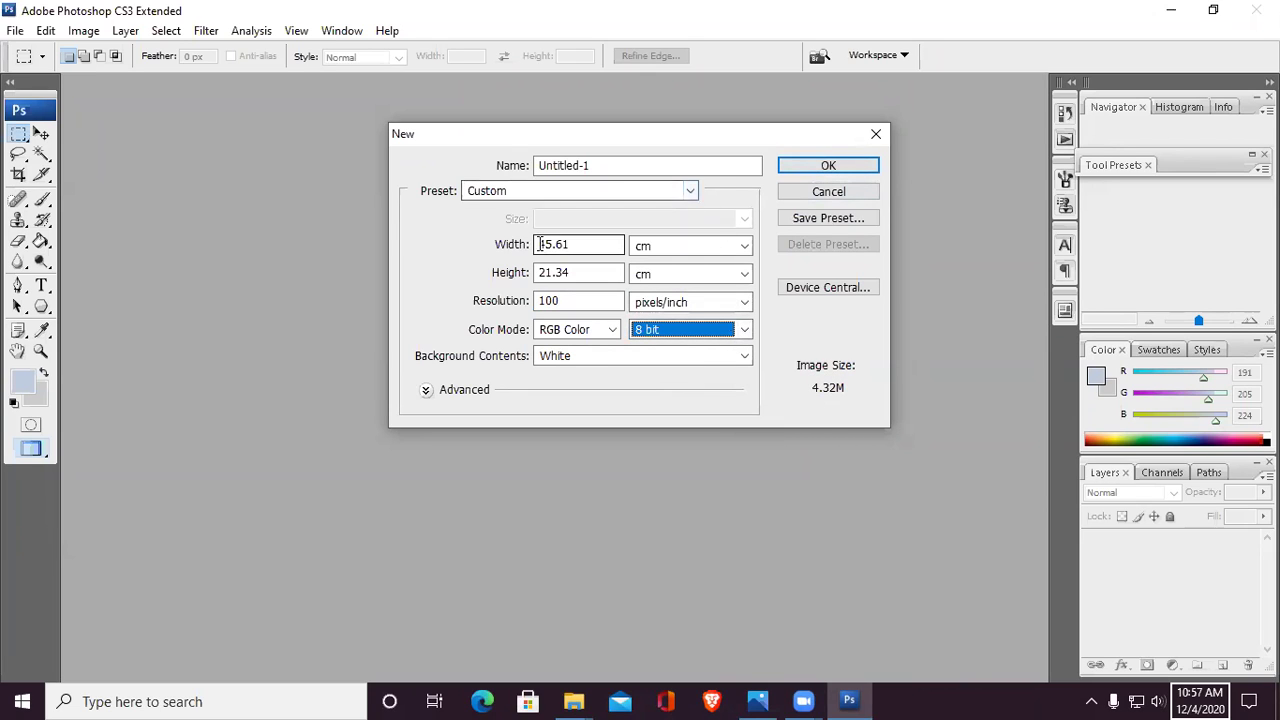
Step: Create the new document with these settings and show the rulers around its canvas
left_click(853, 165)
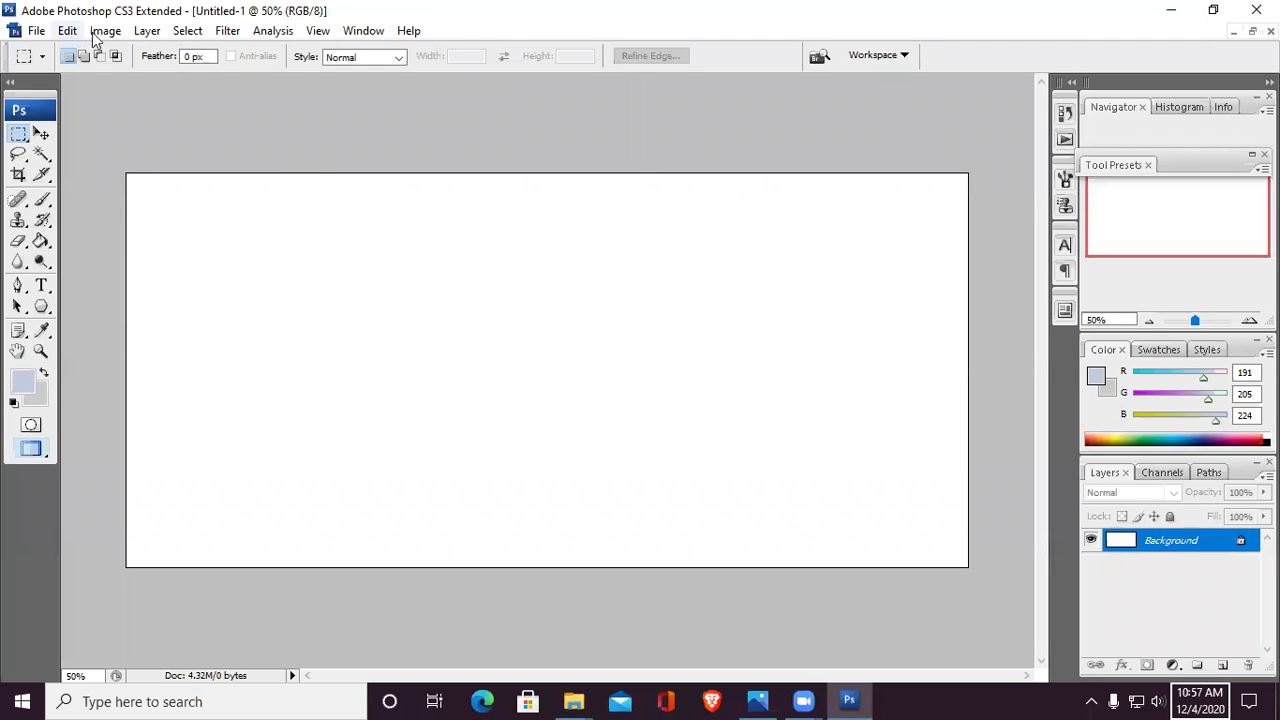
left_click(318, 31)
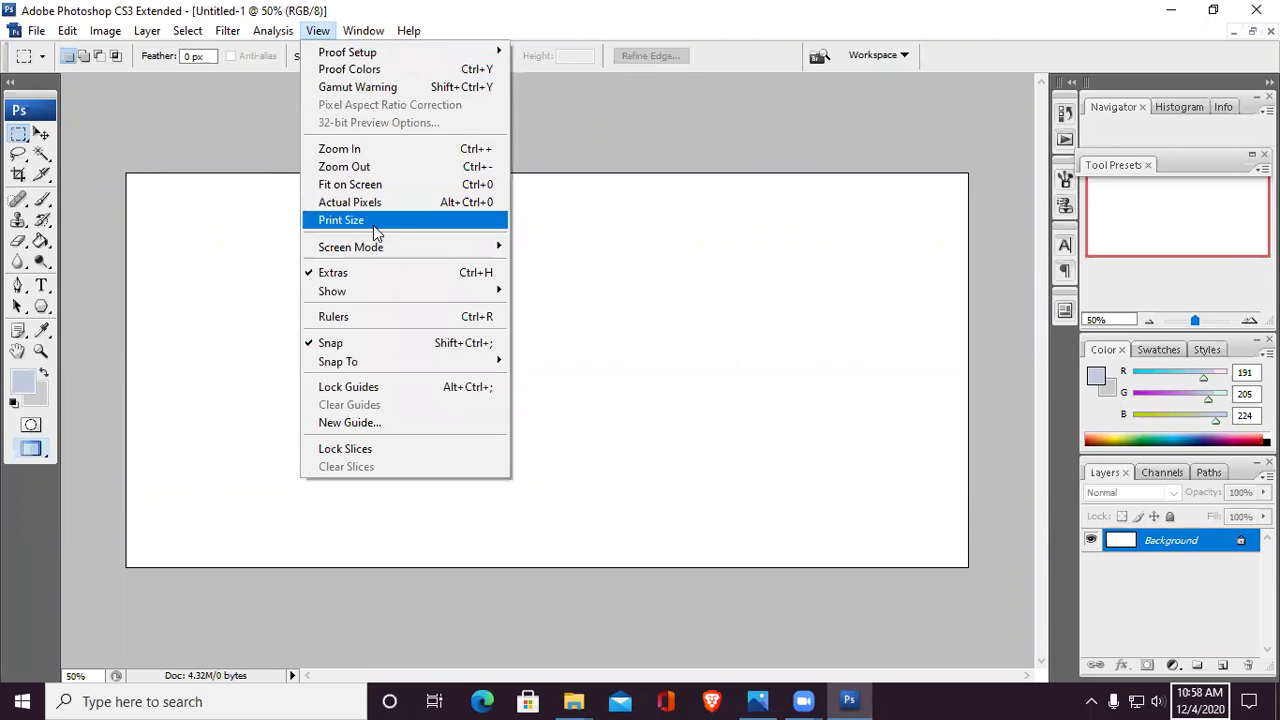
left_click(391, 311)
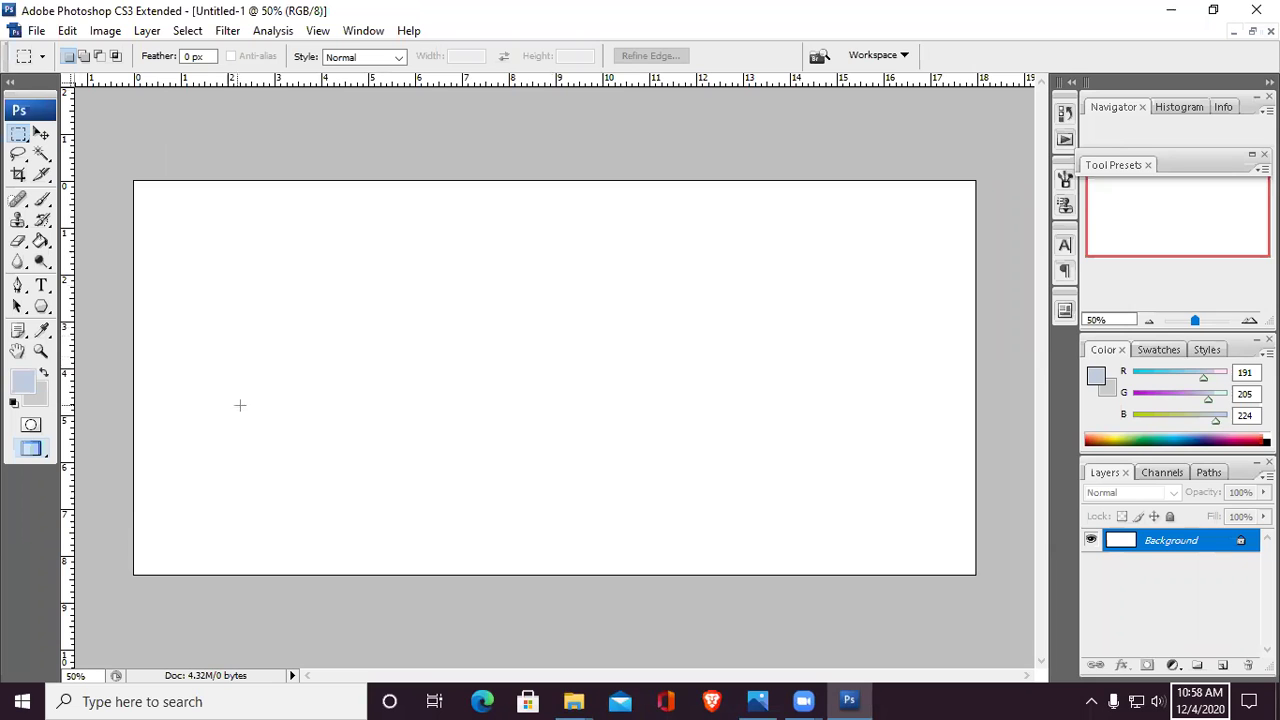
Step: Switch to the textbook photo 20201108_104705.jpg in Photos and read the Image resolution paragraph up close
left_click(1170, 12)
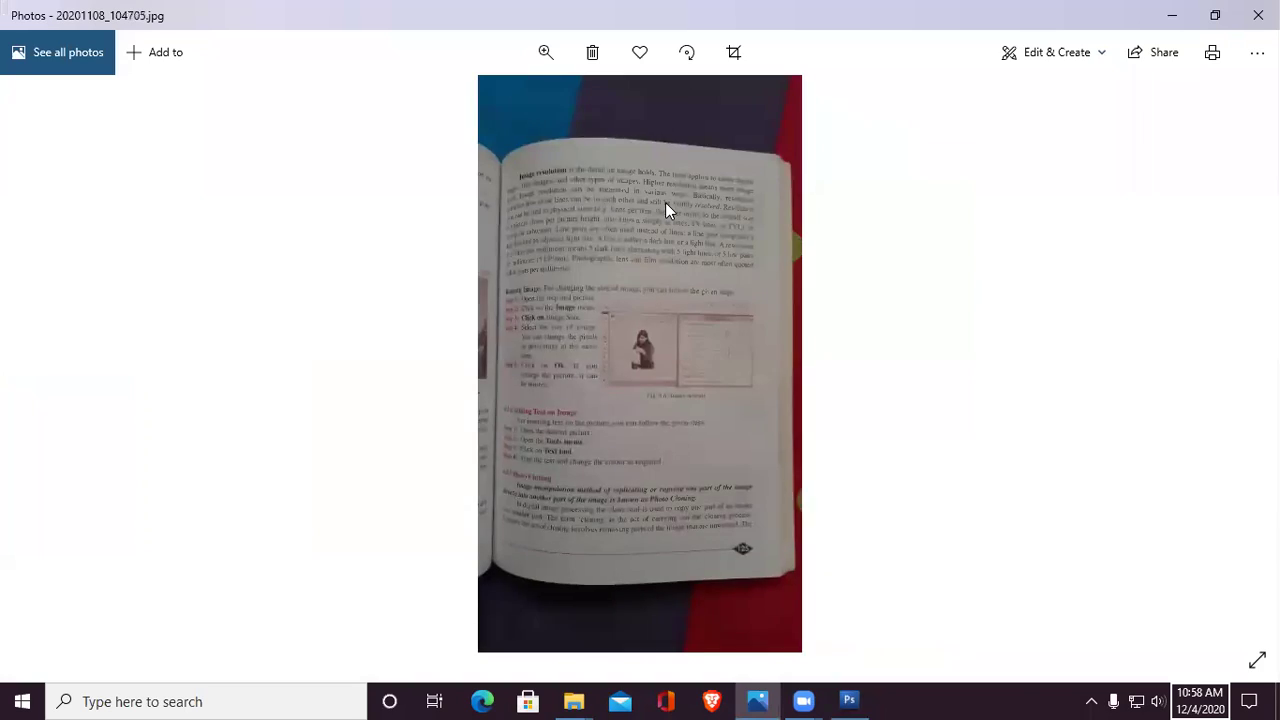
scroll(665, 202, "up", 3)
scroll(669, 210, "up", 3)
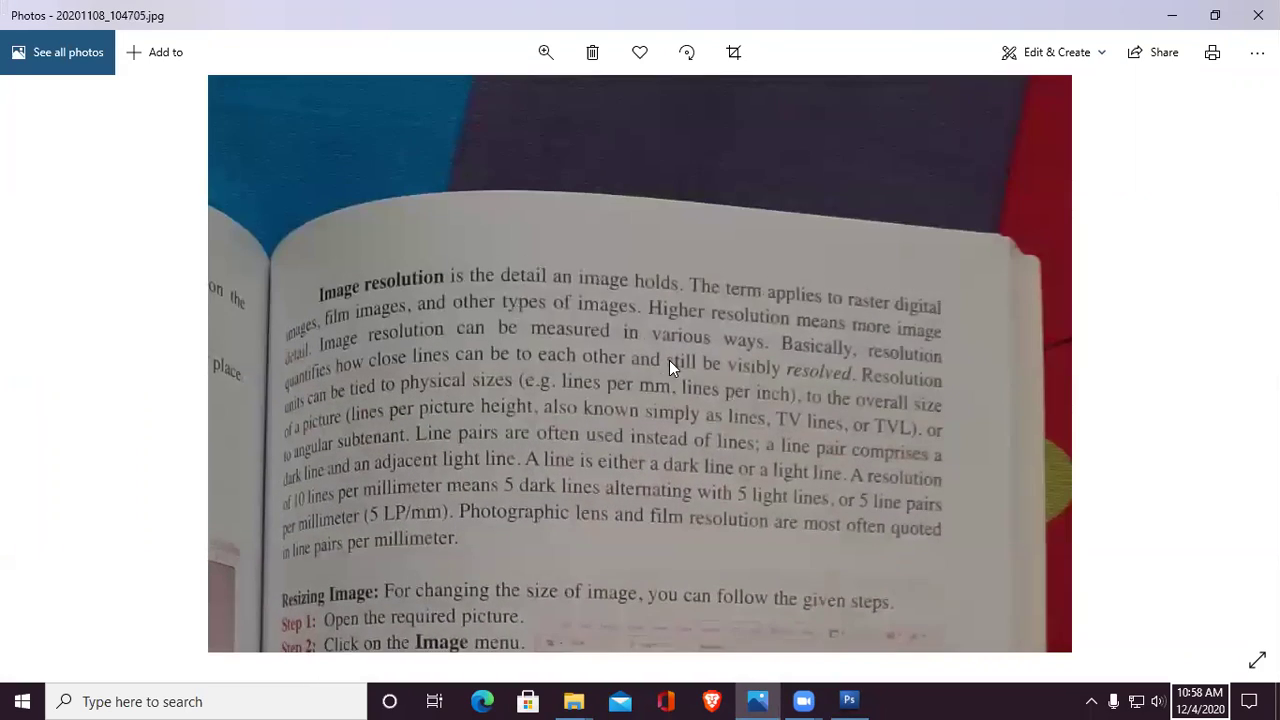
scroll(668, 390, "up", 1)
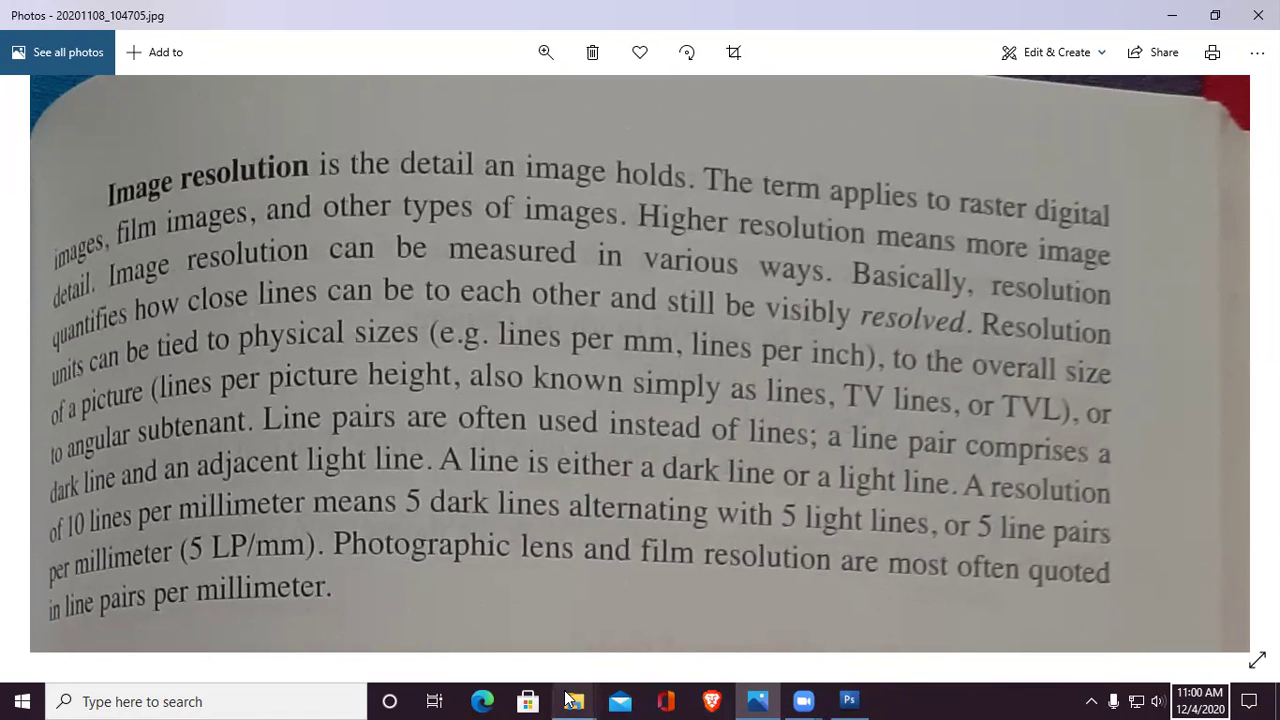
Step: Switch to File Explorer and go from the class folder to the Downloads folder
mouse_move(567, 700)
left_click(489, 622)
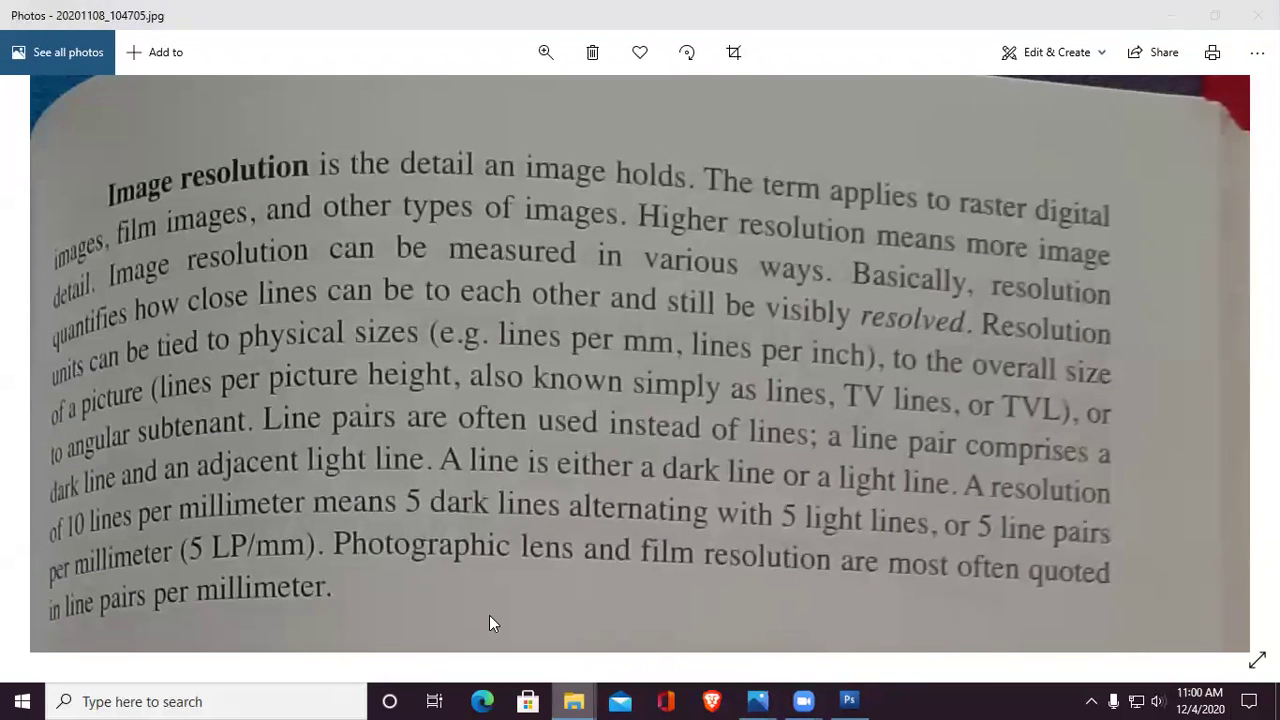
left_click(17, 63)
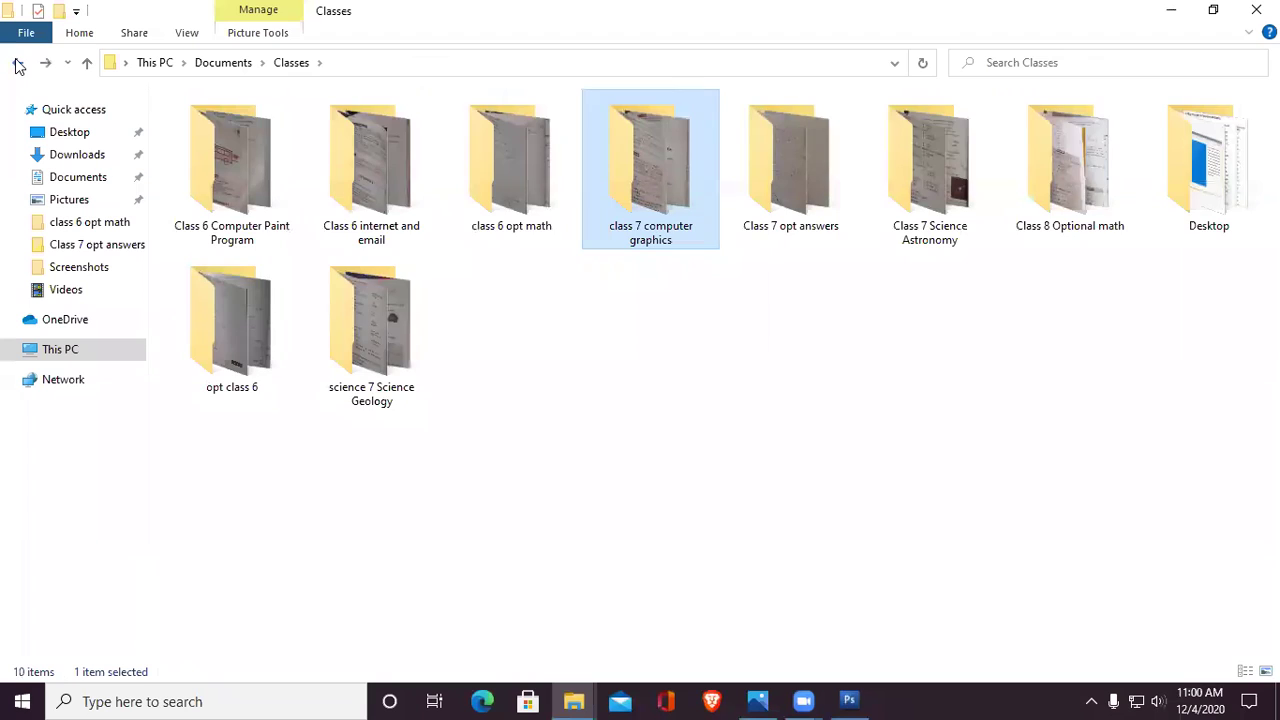
left_click(17, 63)
left_click(17, 63)
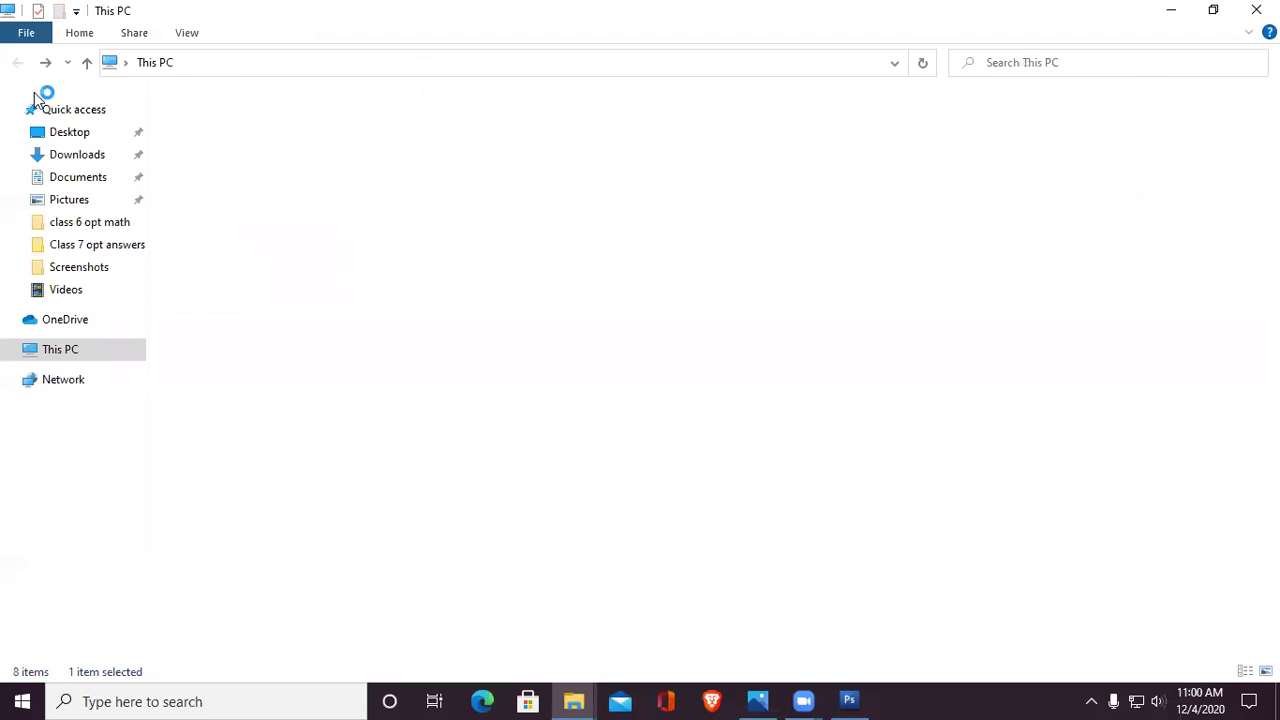
left_click(86, 157)
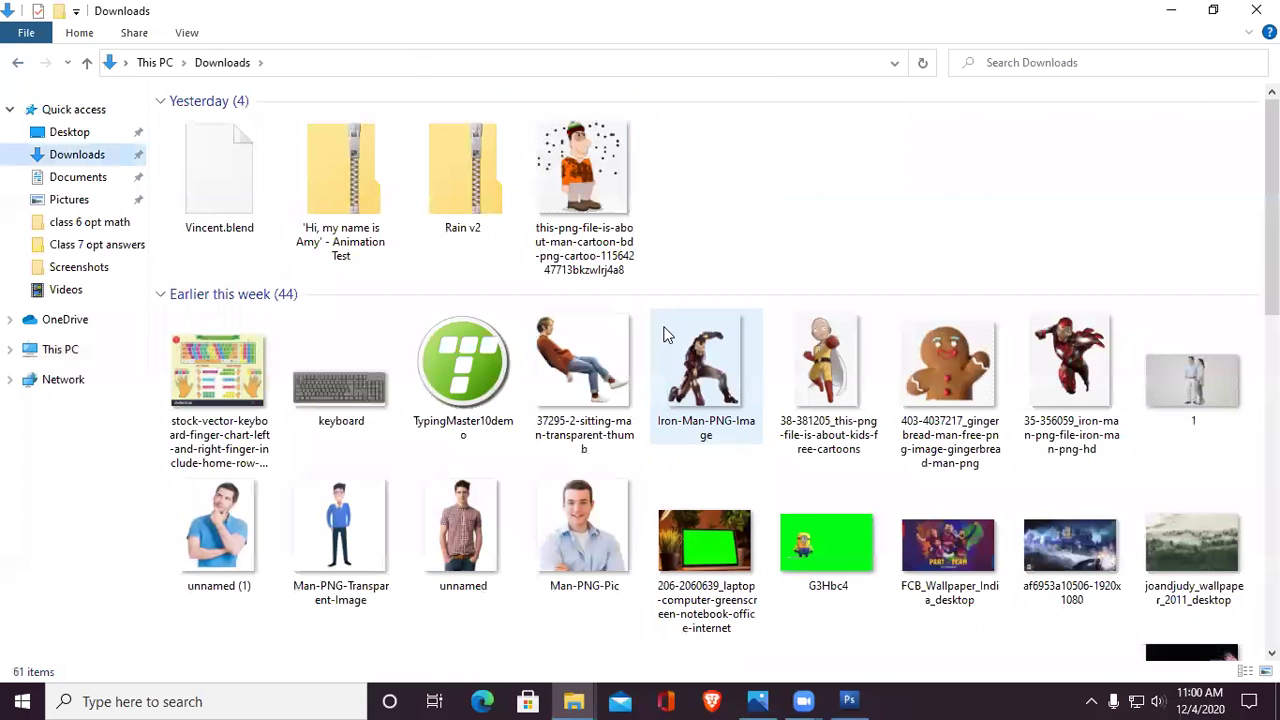
Step: Browse the downloaded pictures for nature-wallpaper20, view it in Photos, and close the viewer
scroll(574, 533, "down", 3)
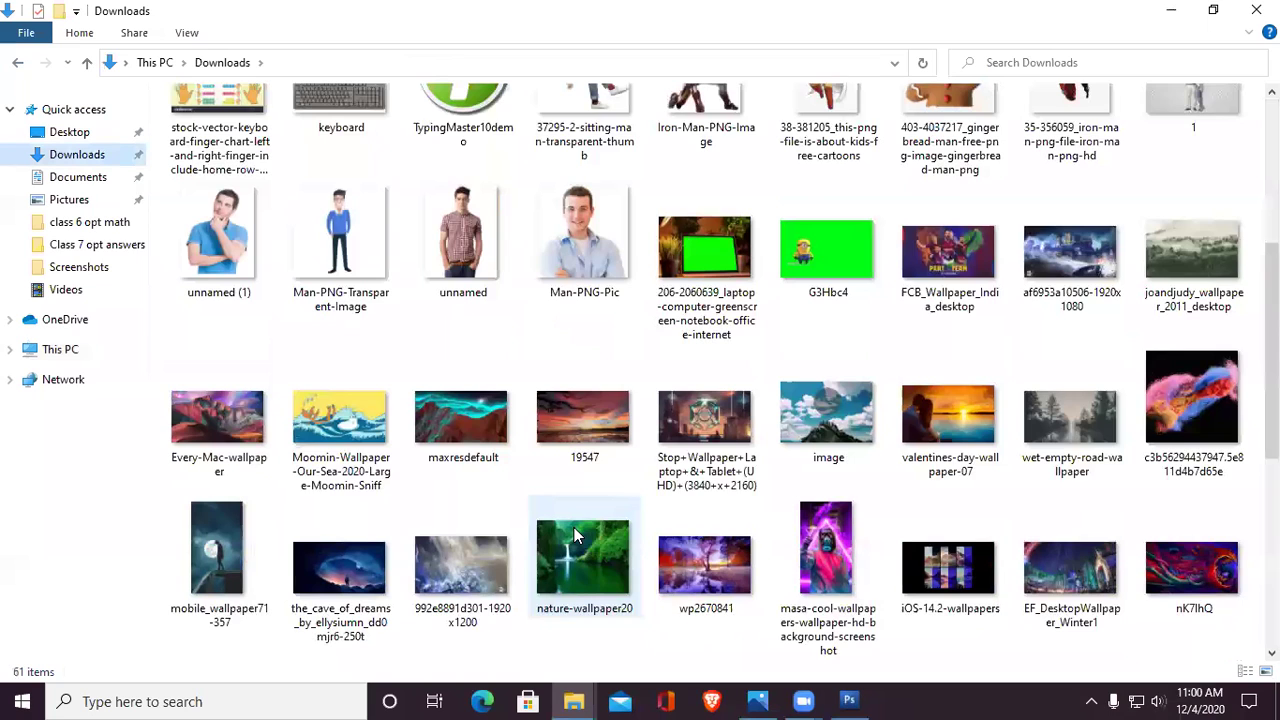
scroll(574, 537, "down", 5)
scroll(519, 400, "up", 6)
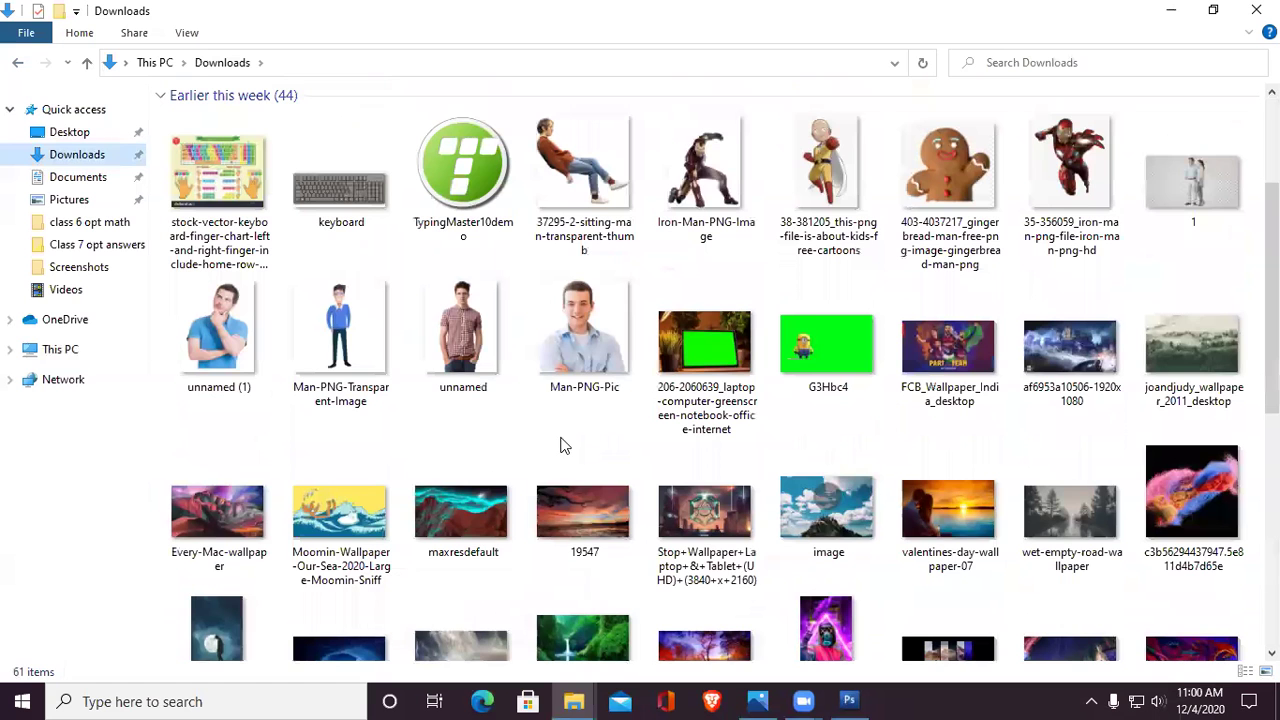
scroll(570, 440, "down", 3)
left_click(589, 385)
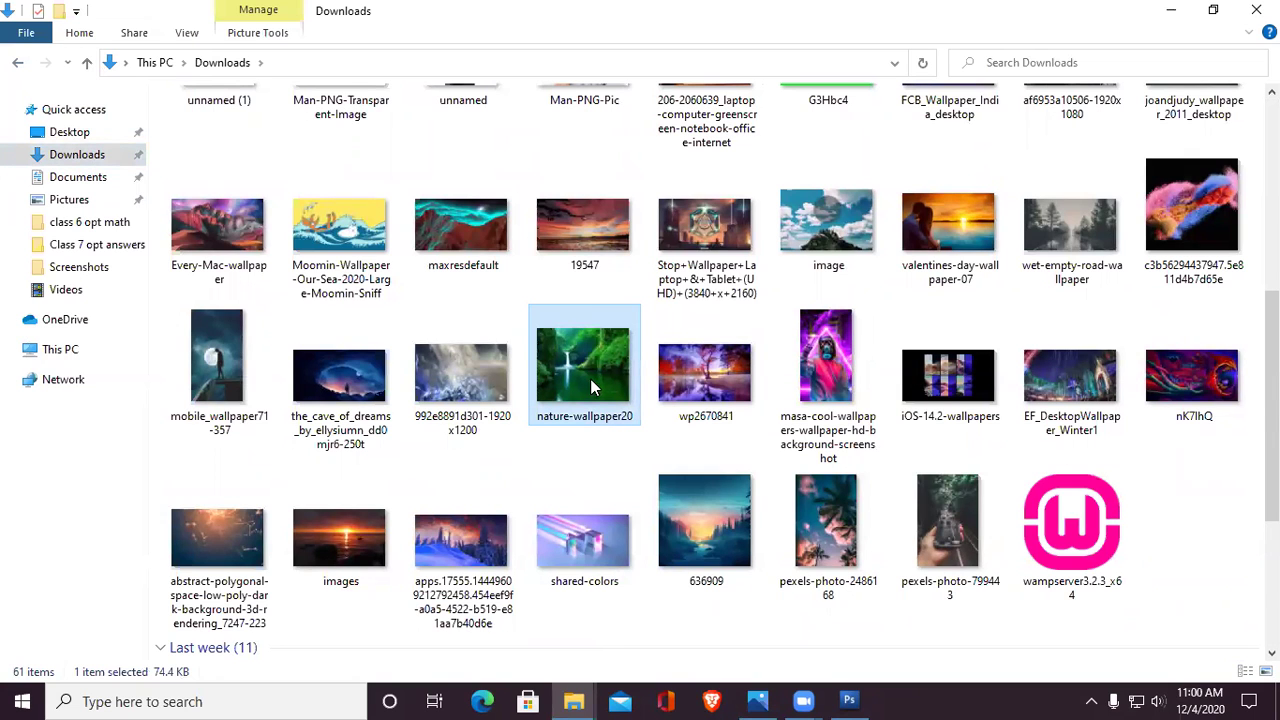
double_click(590, 385)
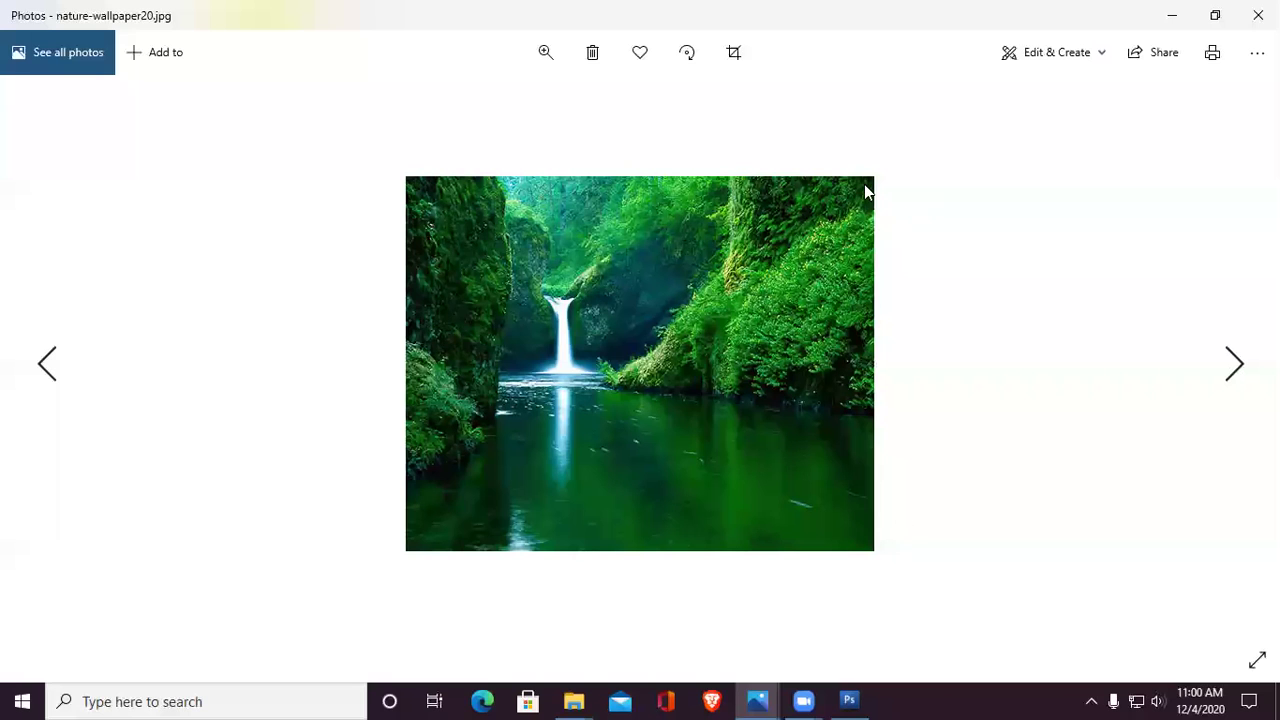
left_click(1257, 15)
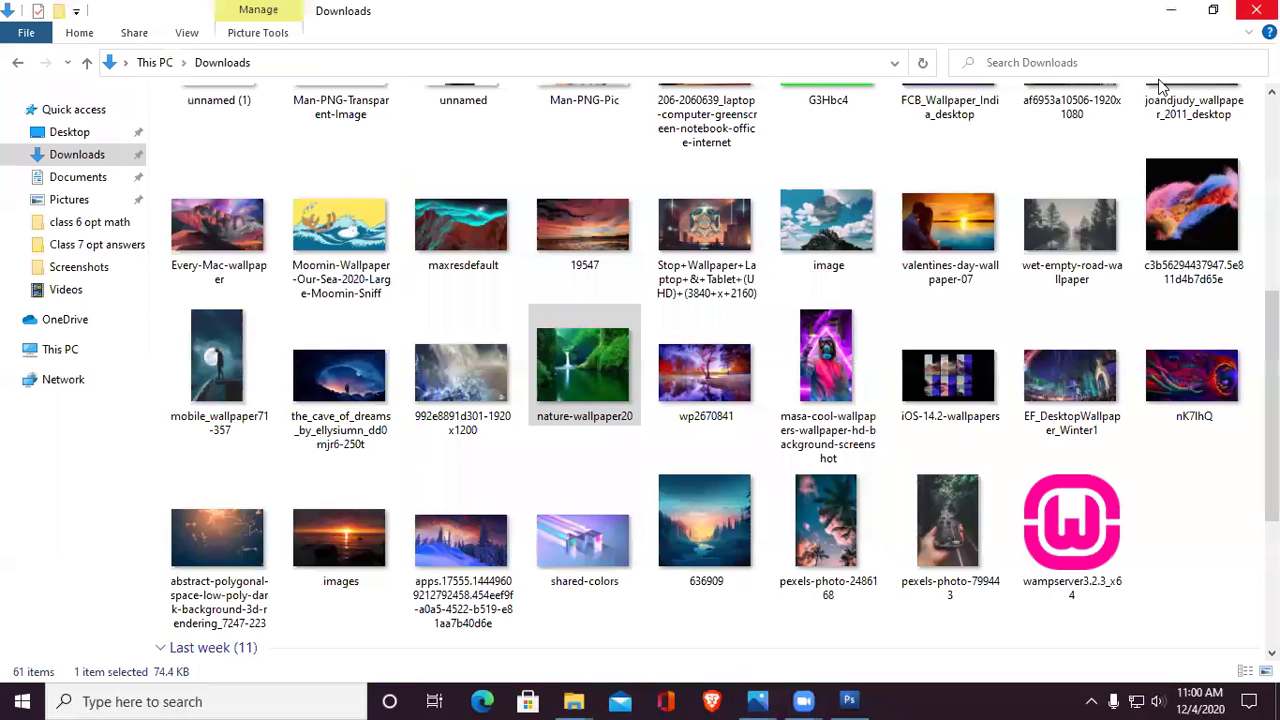
Step: Open the properties of nature-wallpaper20, check its file type, and show its detailed image information
right_click(570, 375)
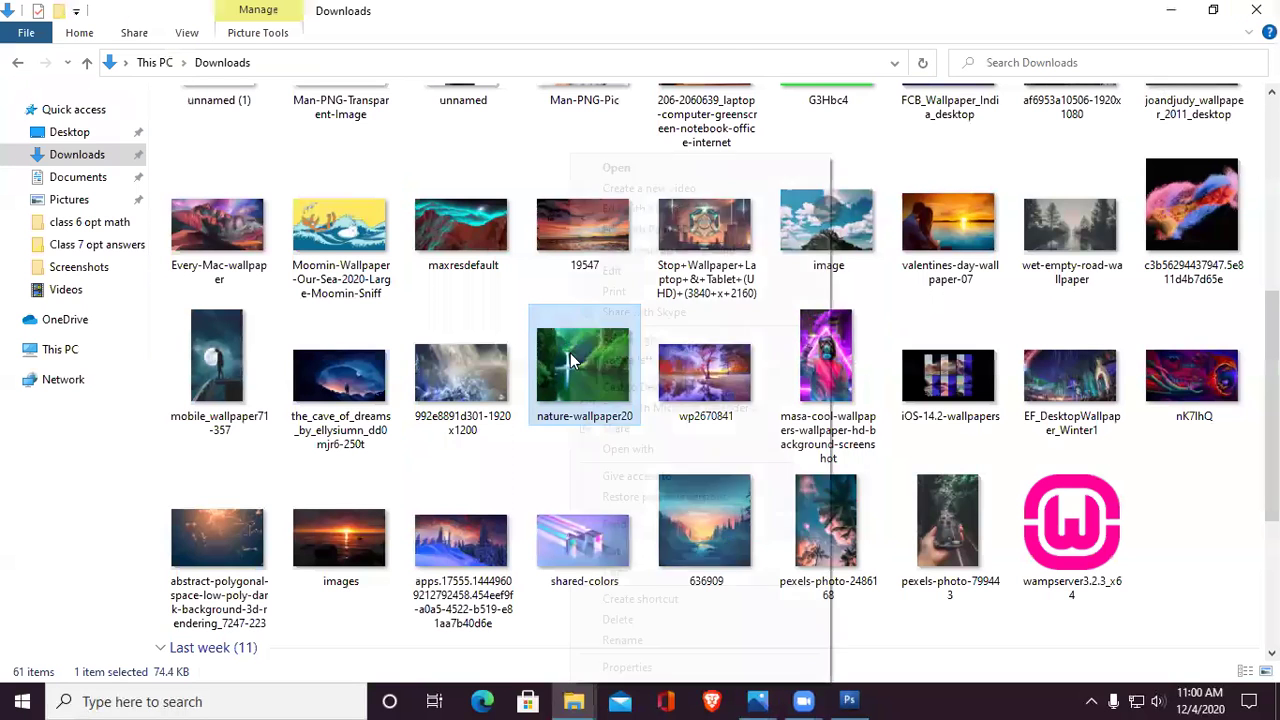
left_click(700, 666)
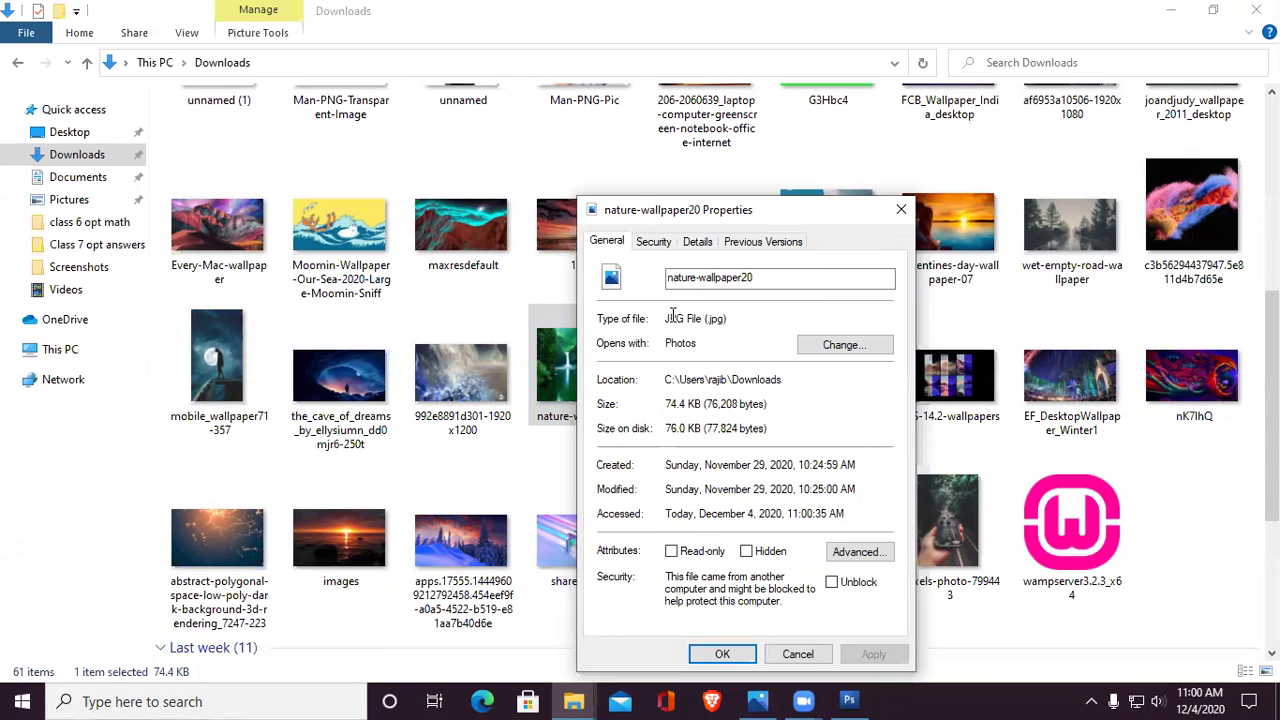
left_click_drag(665, 318, 730, 317)
left_click(730, 317)
left_click(697, 243)
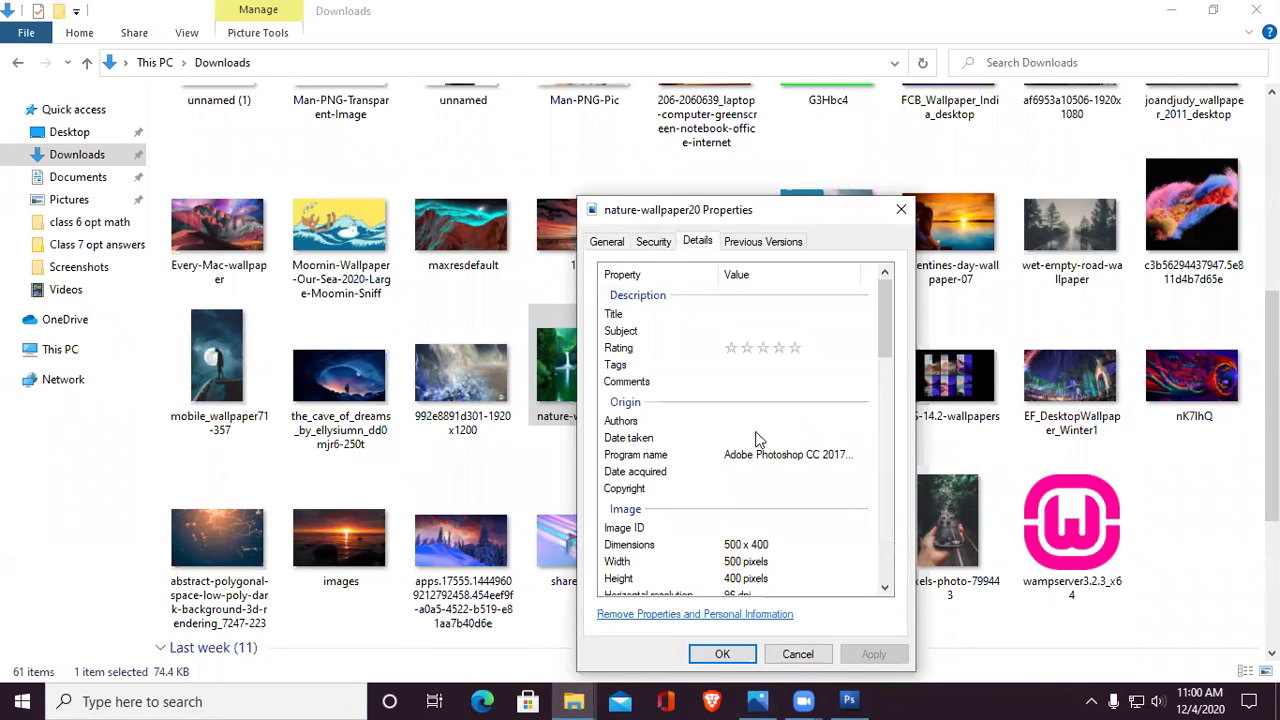
Step: Review the image dimensions, horizontal and vertical resolution, and bit depth in the detailed properties of nature-wallpaper20
scroll(748, 441, "down", 2)
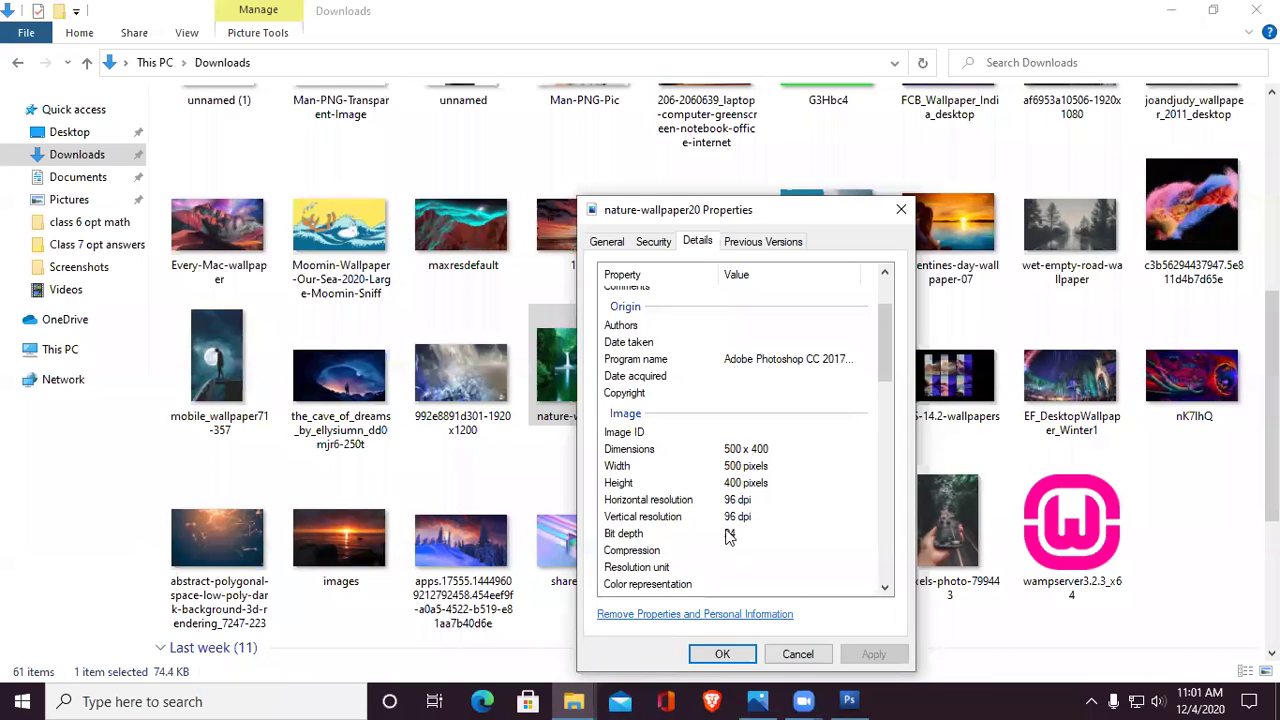
scroll(770, 500, "down", 6)
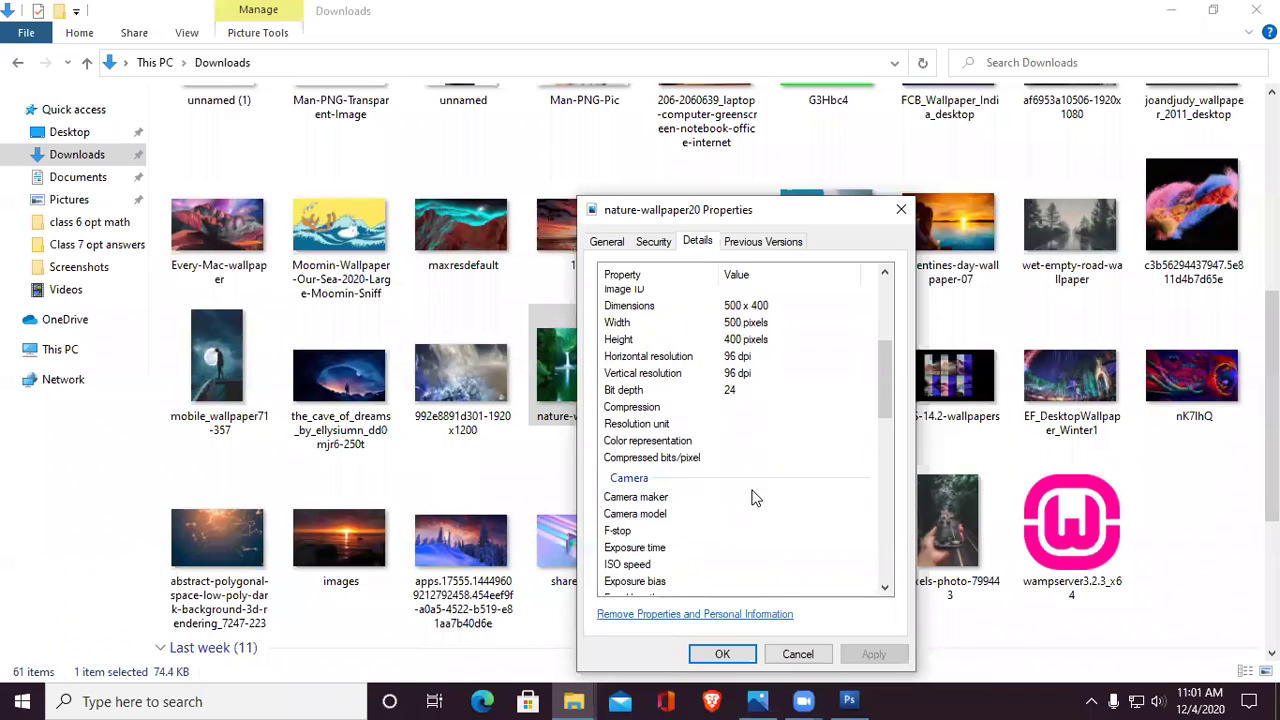
scroll(765, 465, "down", 2)
scroll(761, 465, "up", 9)
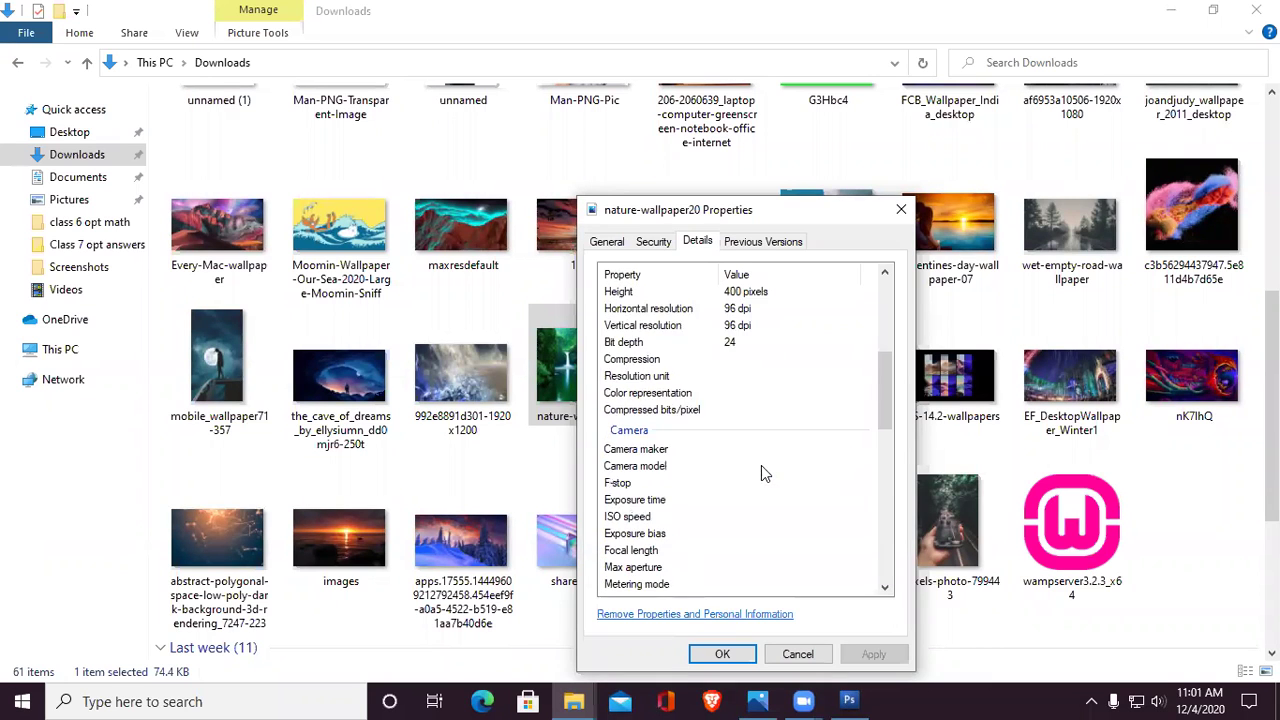
scroll(780, 424, "down", 3)
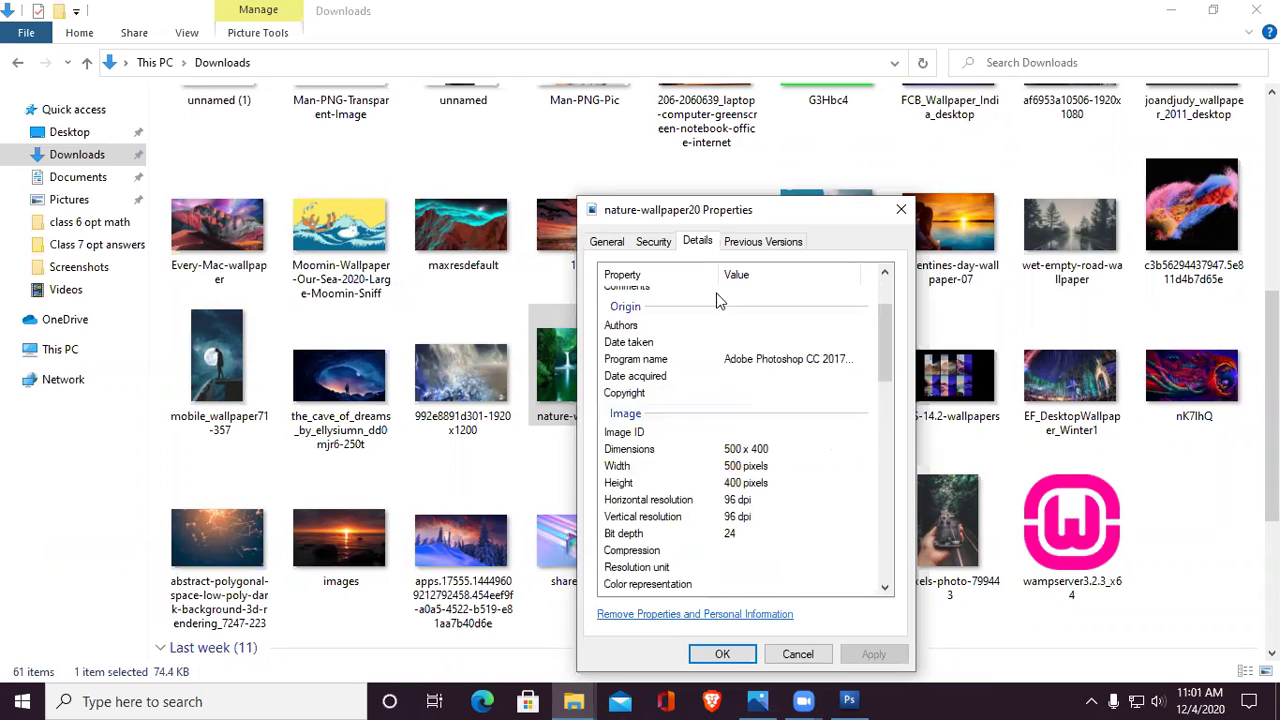
Step: Check the file size in the general properties of nature-wallpaper20, highlight its value, and close the properties
left_click(624, 243)
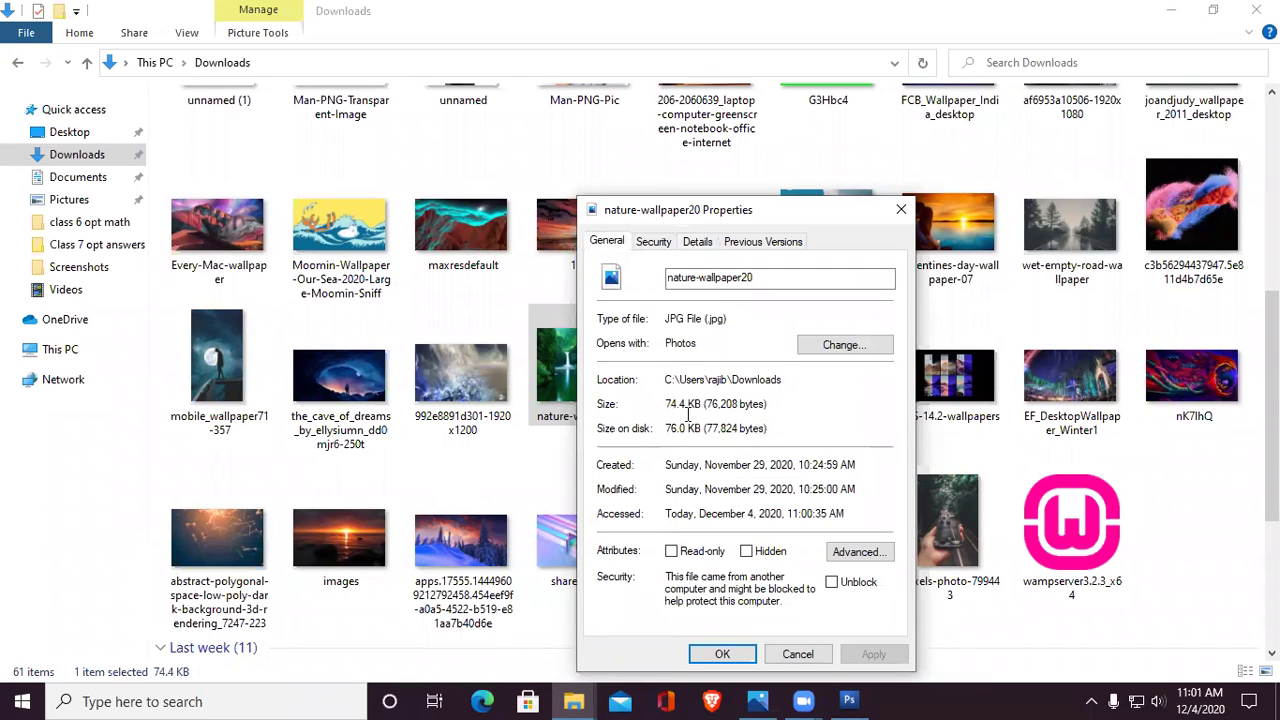
left_click_drag(672, 402, 690, 400)
left_click(718, 404)
double_click(683, 403)
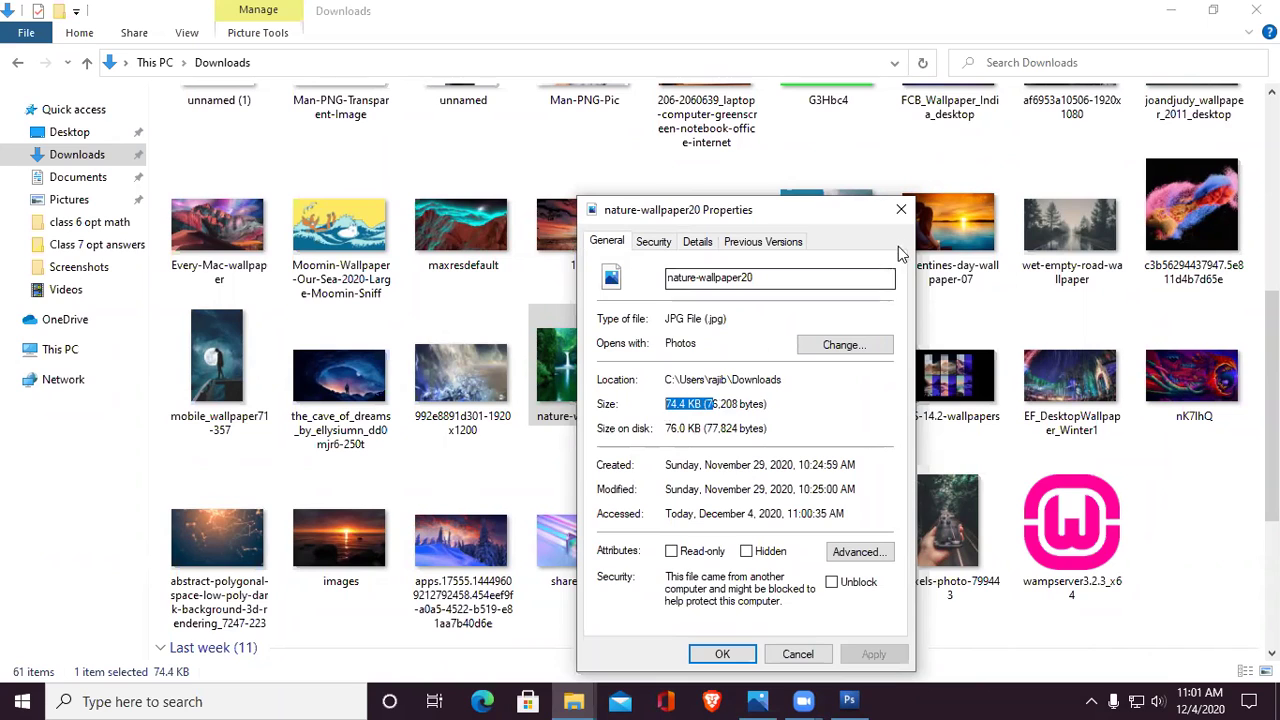
left_click(779, 469)
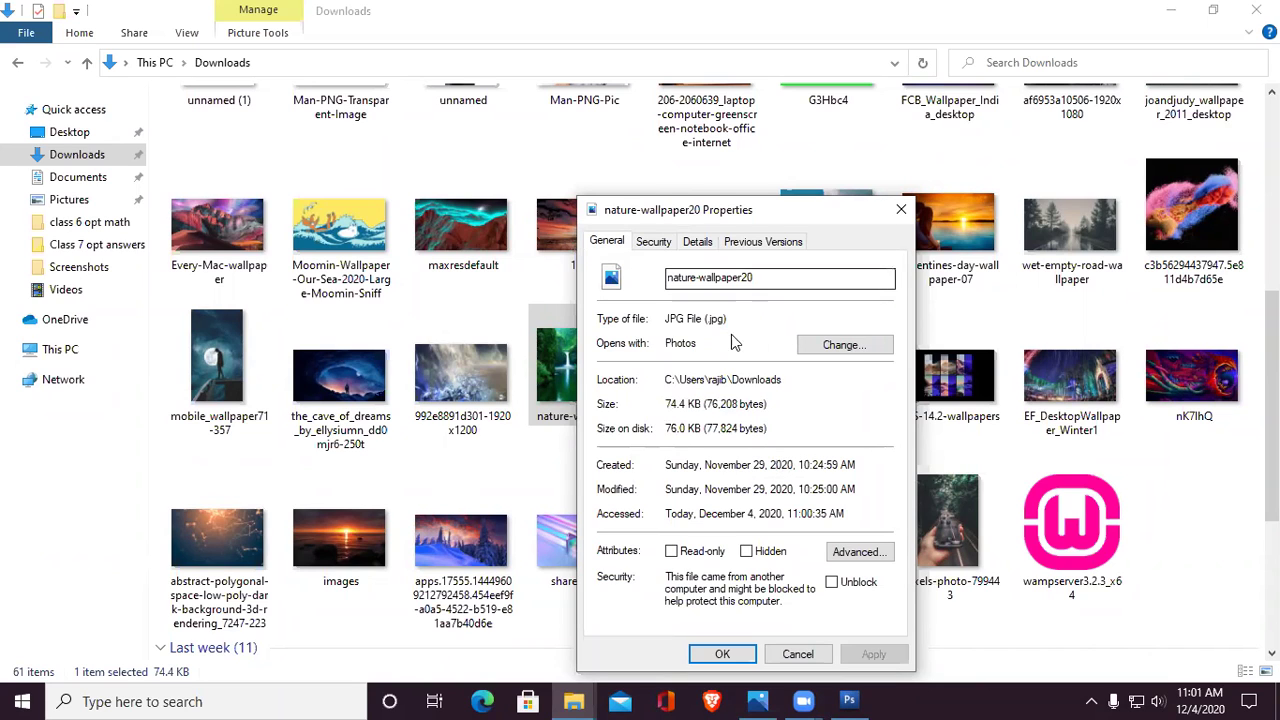
left_click(898, 212)
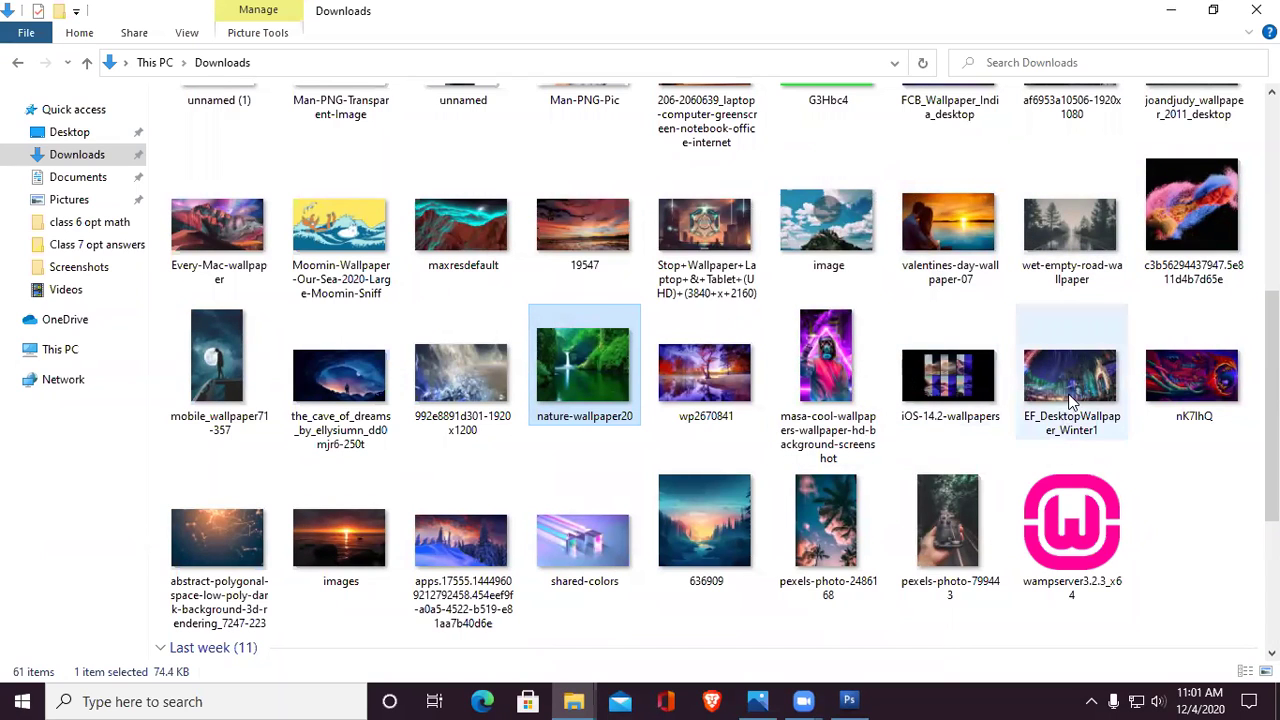
Step: View the_cave_of_dreams_by_ellysiumn_dd0mjr6-250t and EF_DesktopWallpaper_Winter1 in Photos for comparison, and close the viewer
left_click(349, 389)
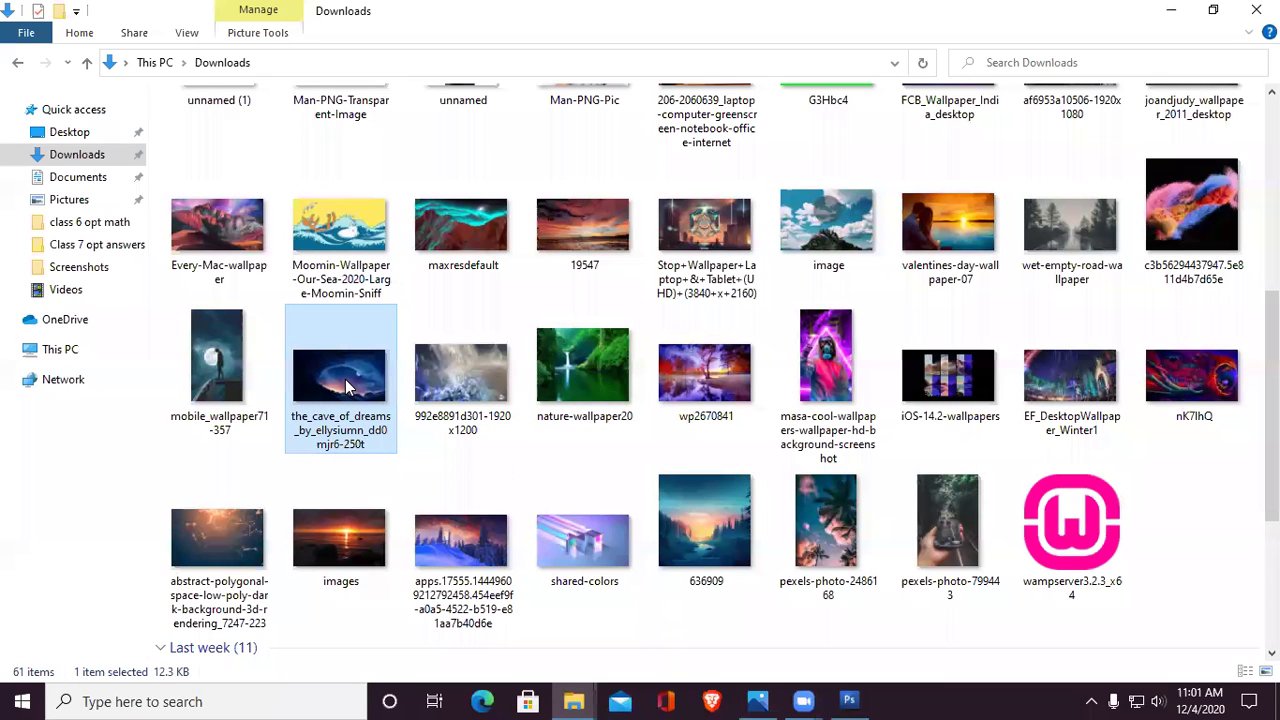
double_click(346, 381)
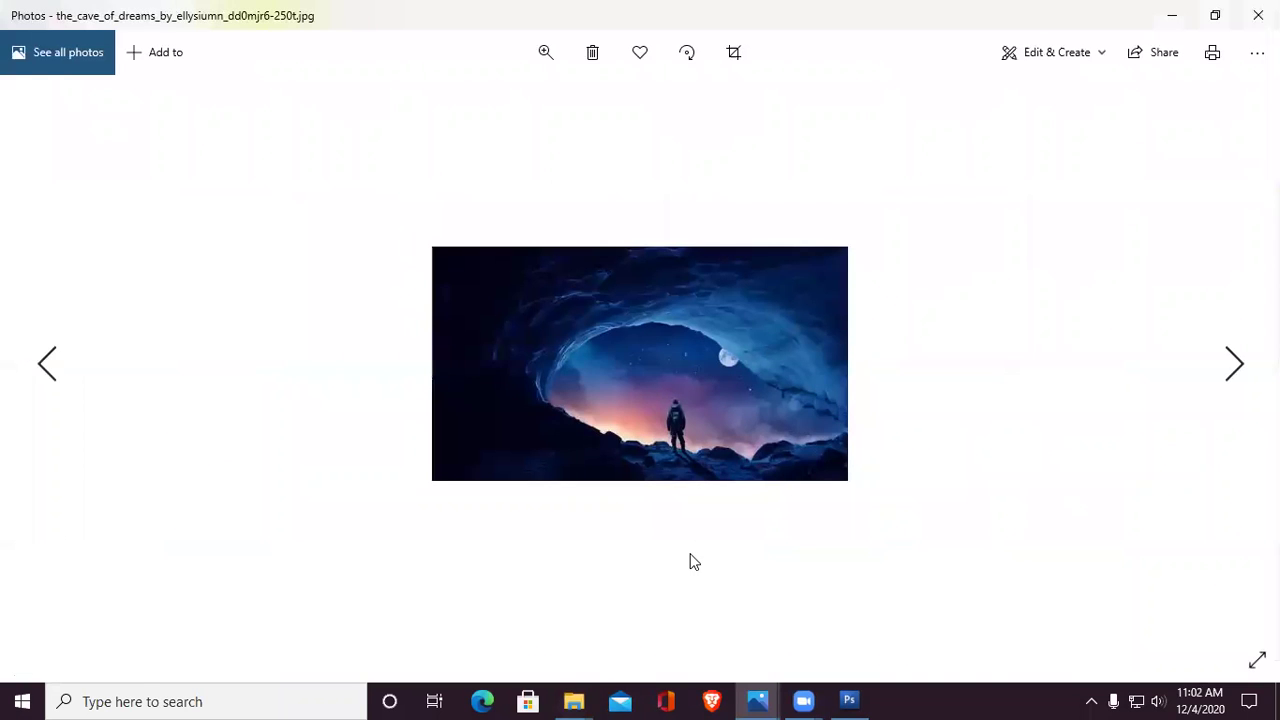
key("alt+Tab")
left_click(1071, 374)
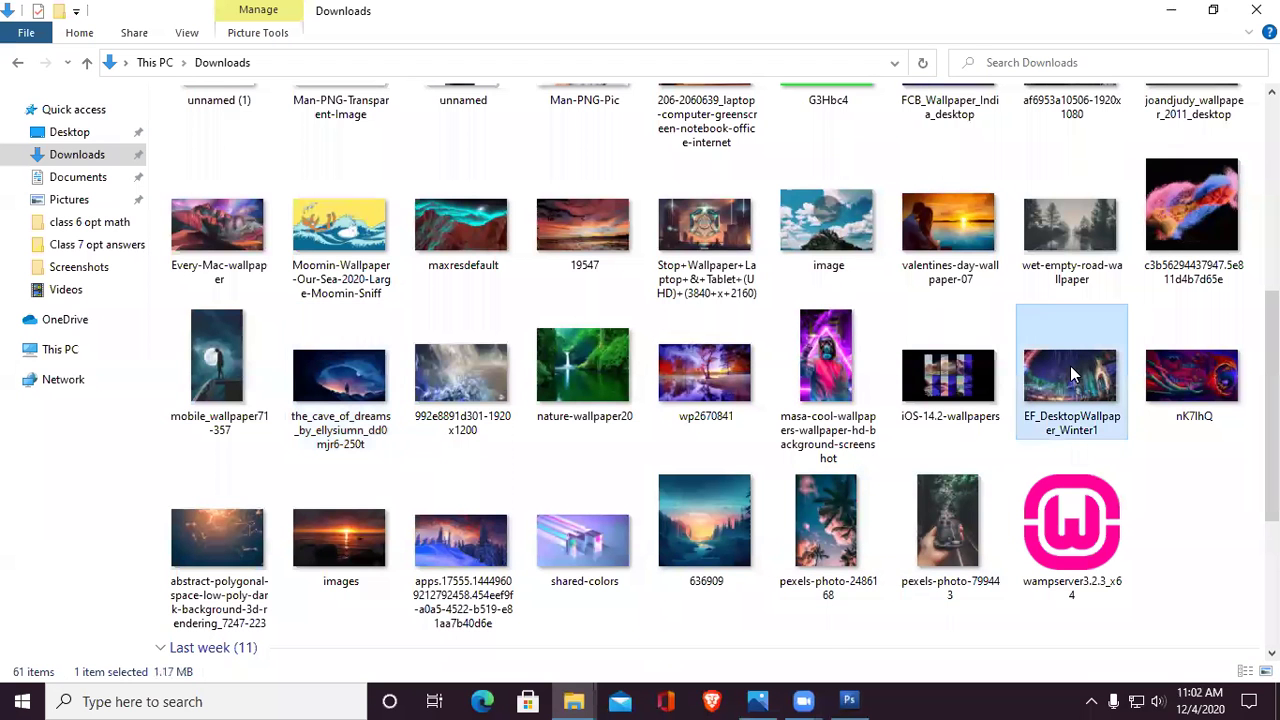
double_click(1070, 372)
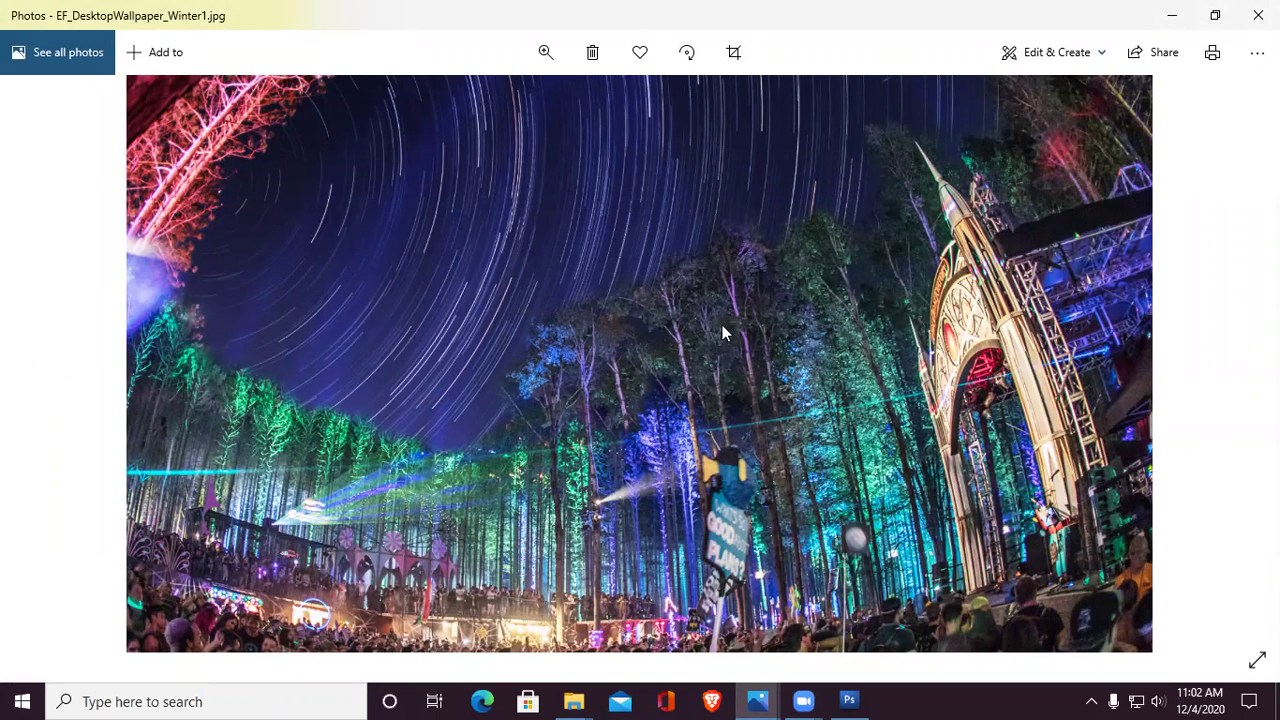
left_click(1258, 14)
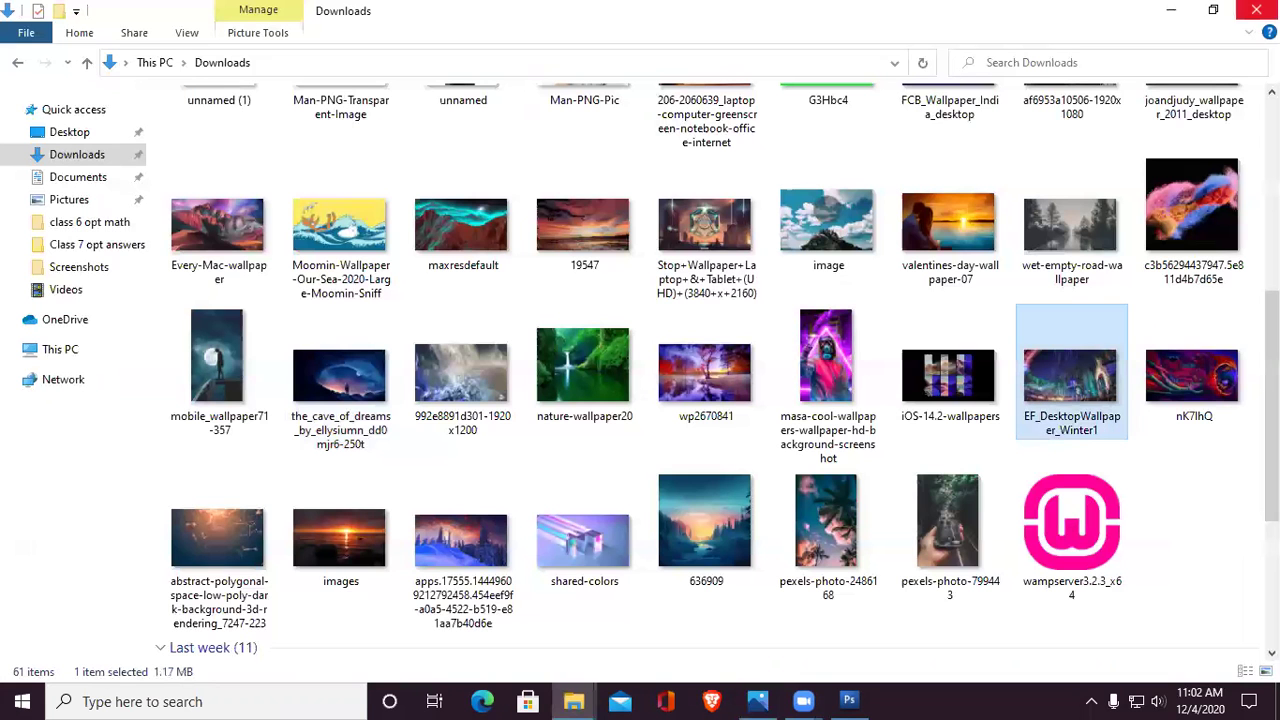
Step: Open the properties of EF_DesktopWallpaper_Winter1, review its detailed image dimensions and resolution, and close them
right_click(1084, 372)
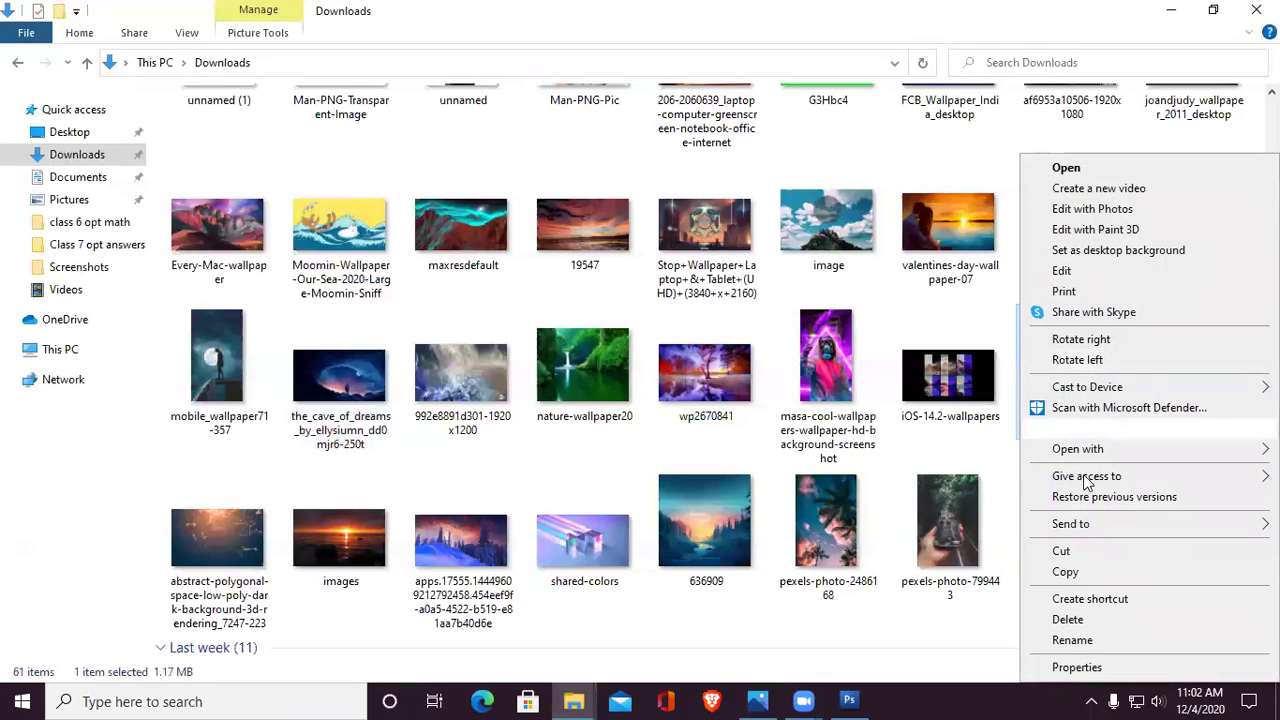
left_click(1074, 667)
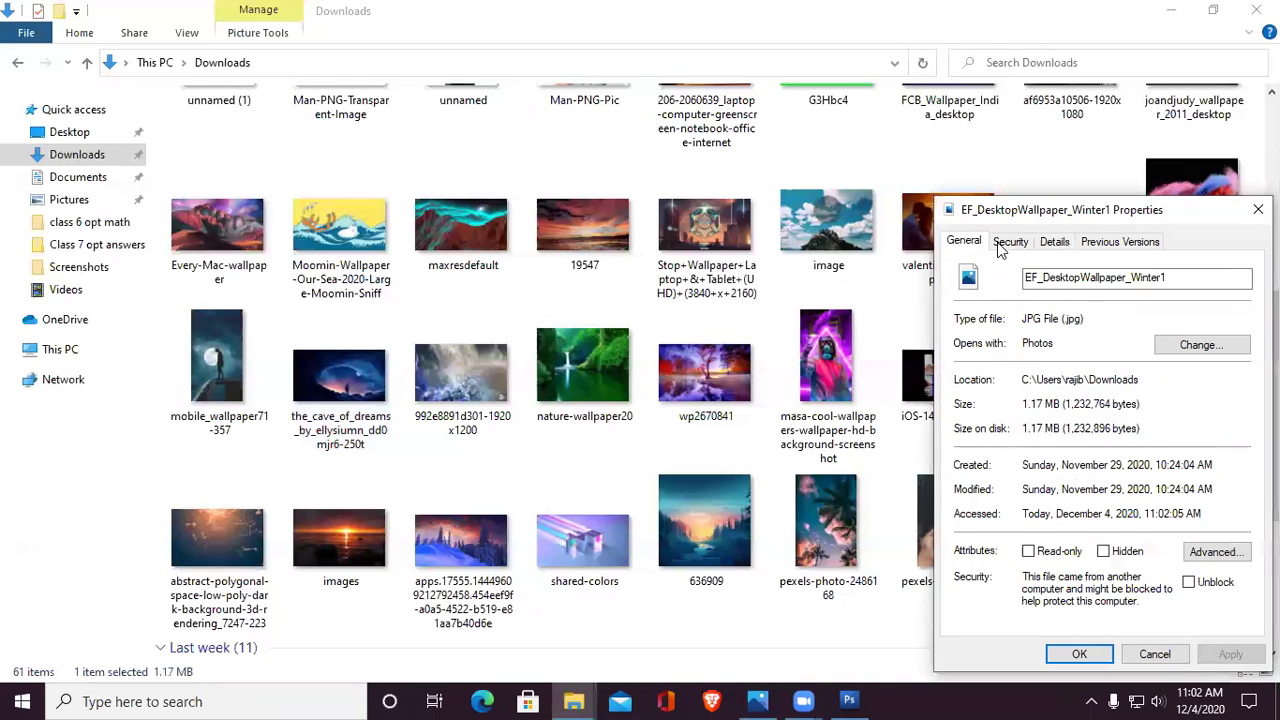
left_click_drag(1052, 216, 658, 190)
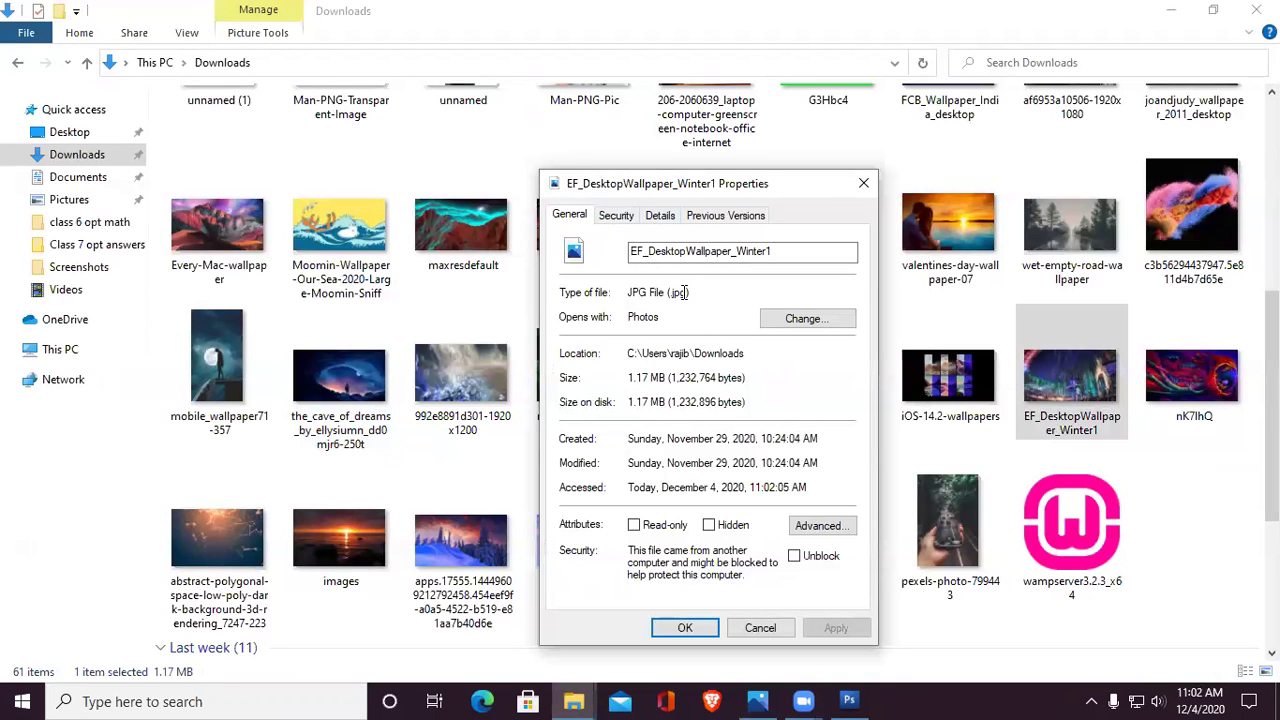
left_click(662, 215)
scroll(699, 418, "down", 2)
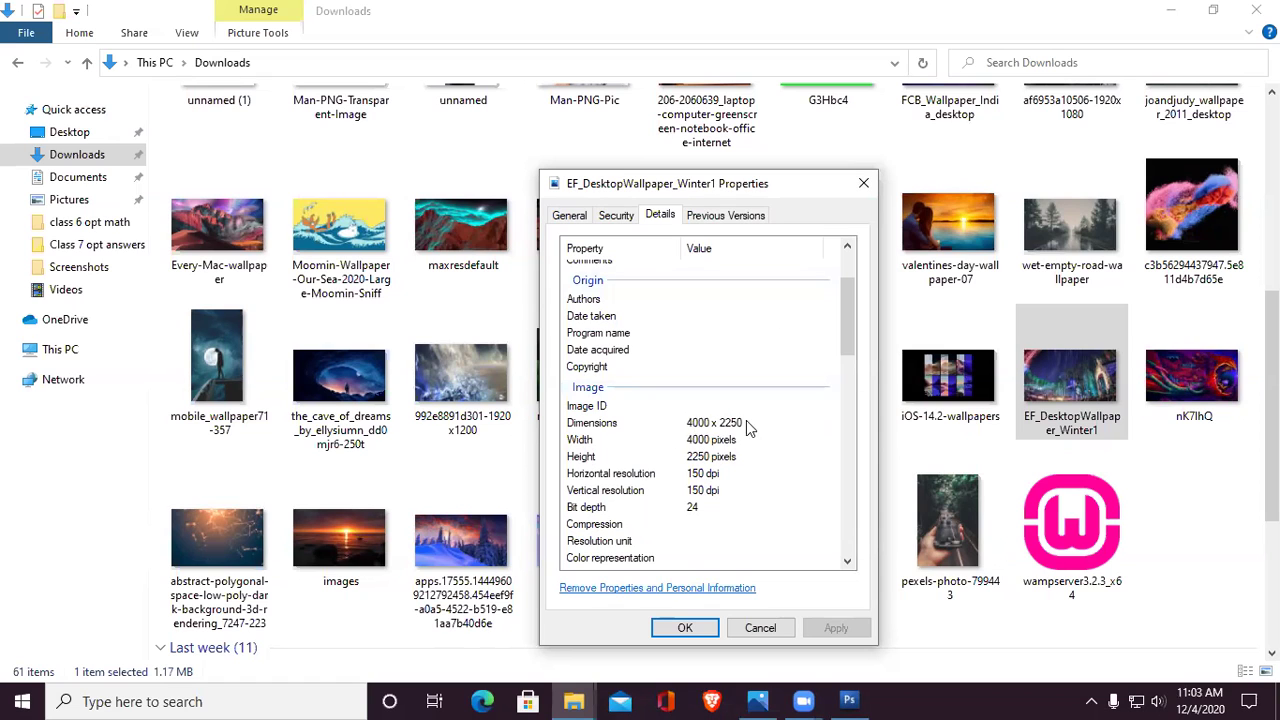
left_click(858, 185)
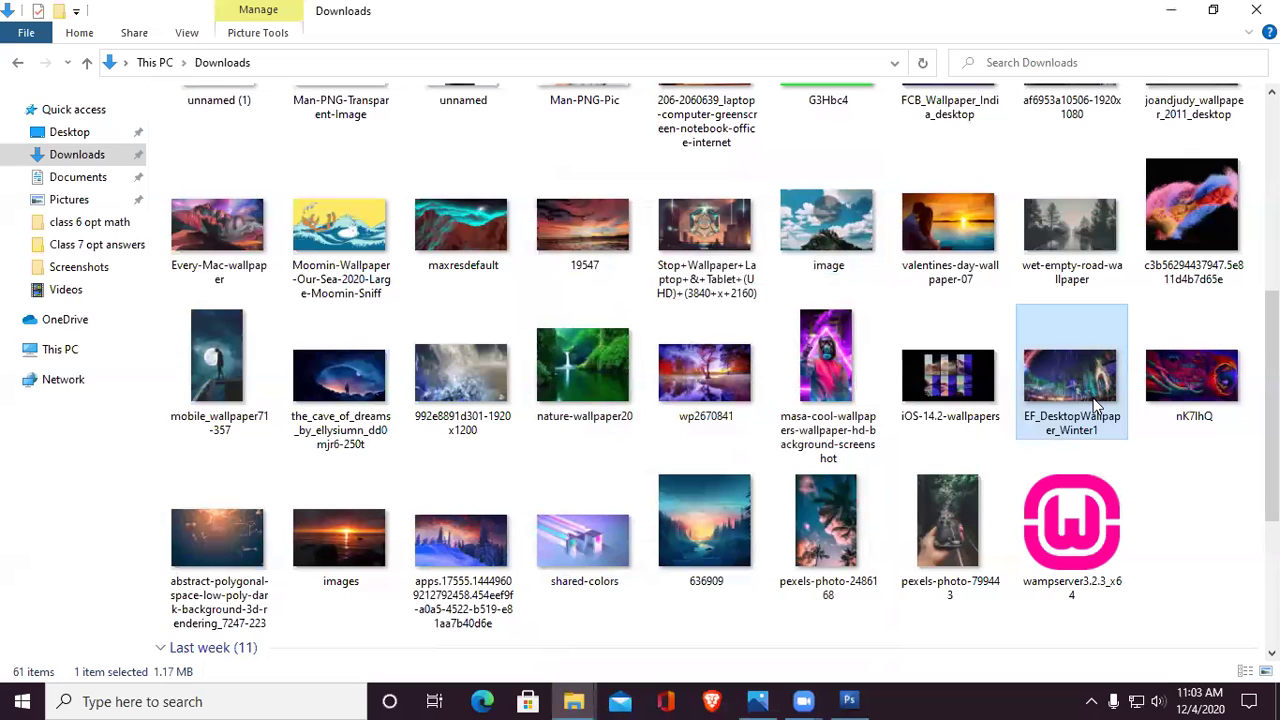
Step: Reopen EF_DesktopWallpaper_Winter1 in Photos and examine the blue sign and the lit arch at moderate magnification
double_click(1042, 350)
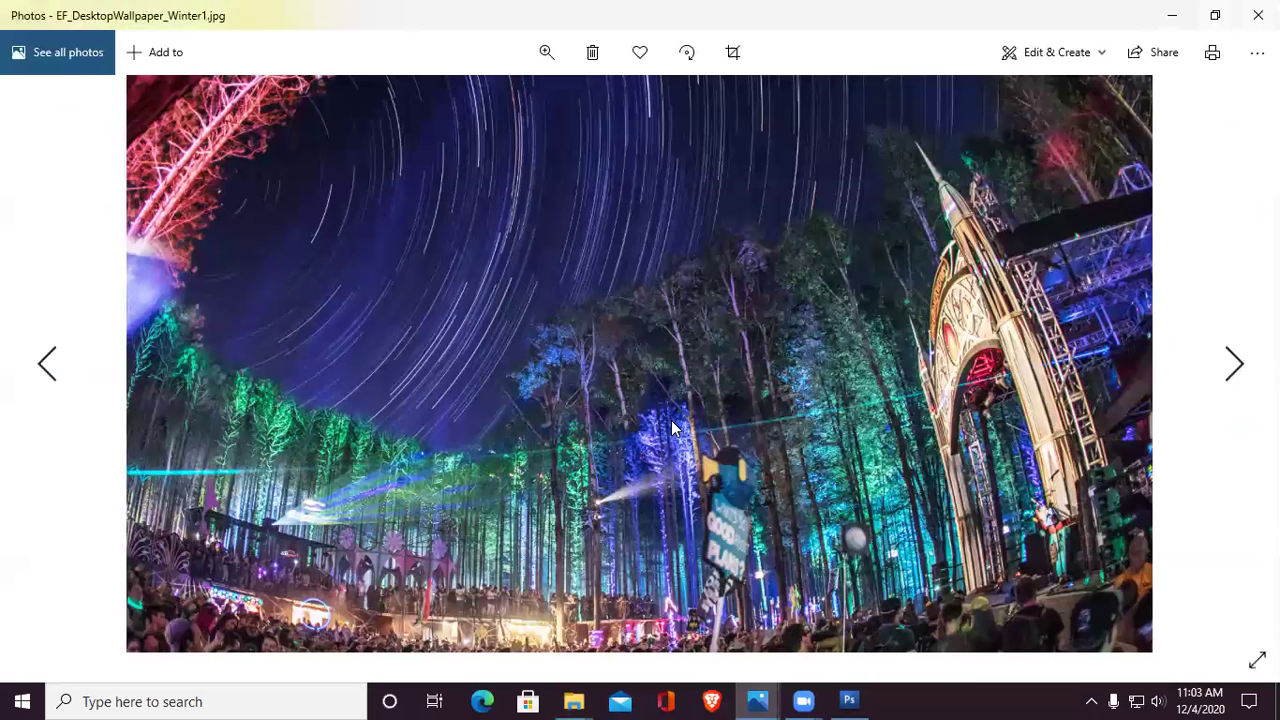
left_click(547, 52)
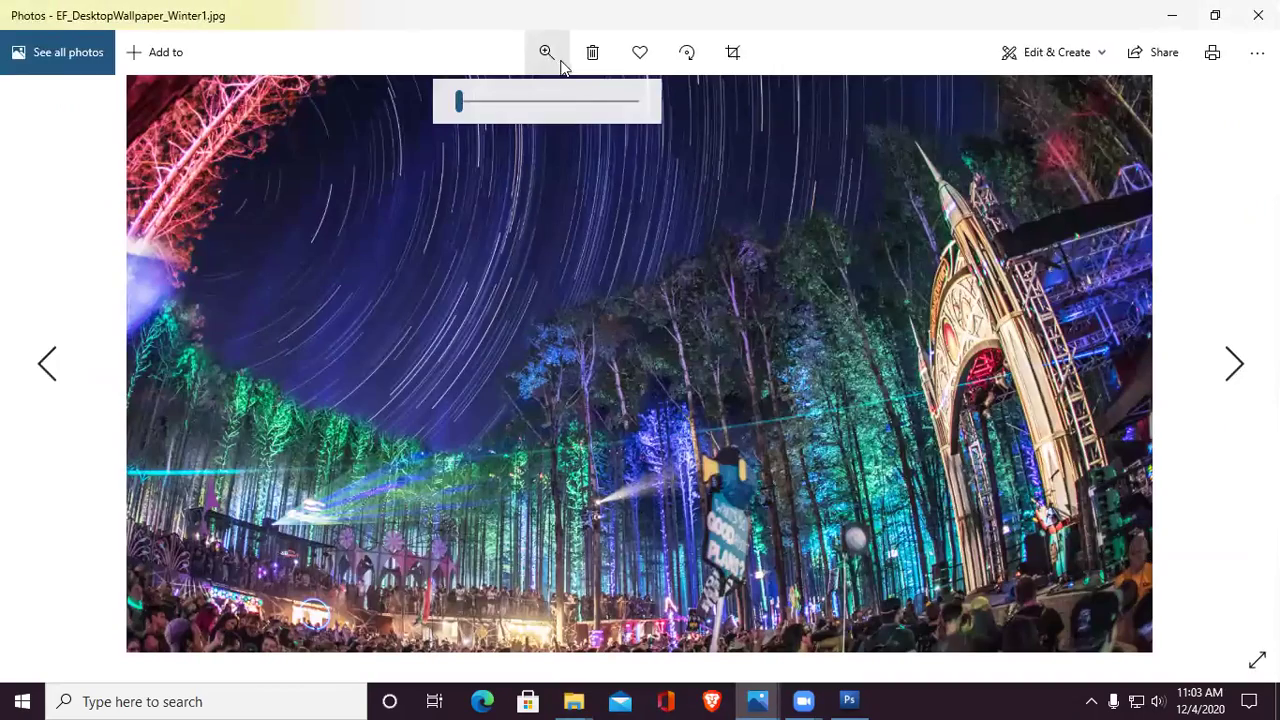
left_click_drag(464, 104, 507, 103)
left_click_drag(596, 116, 907, 261)
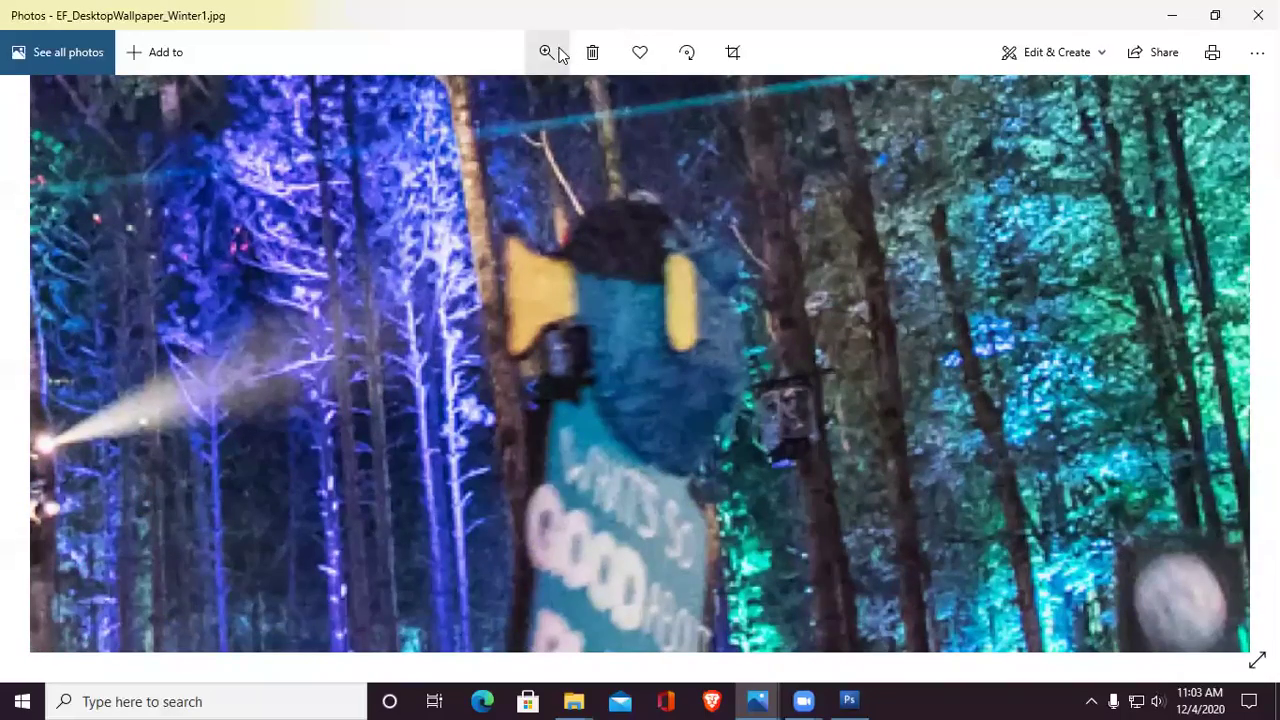
left_click(547, 53)
left_click_drag(506, 103, 483, 103)
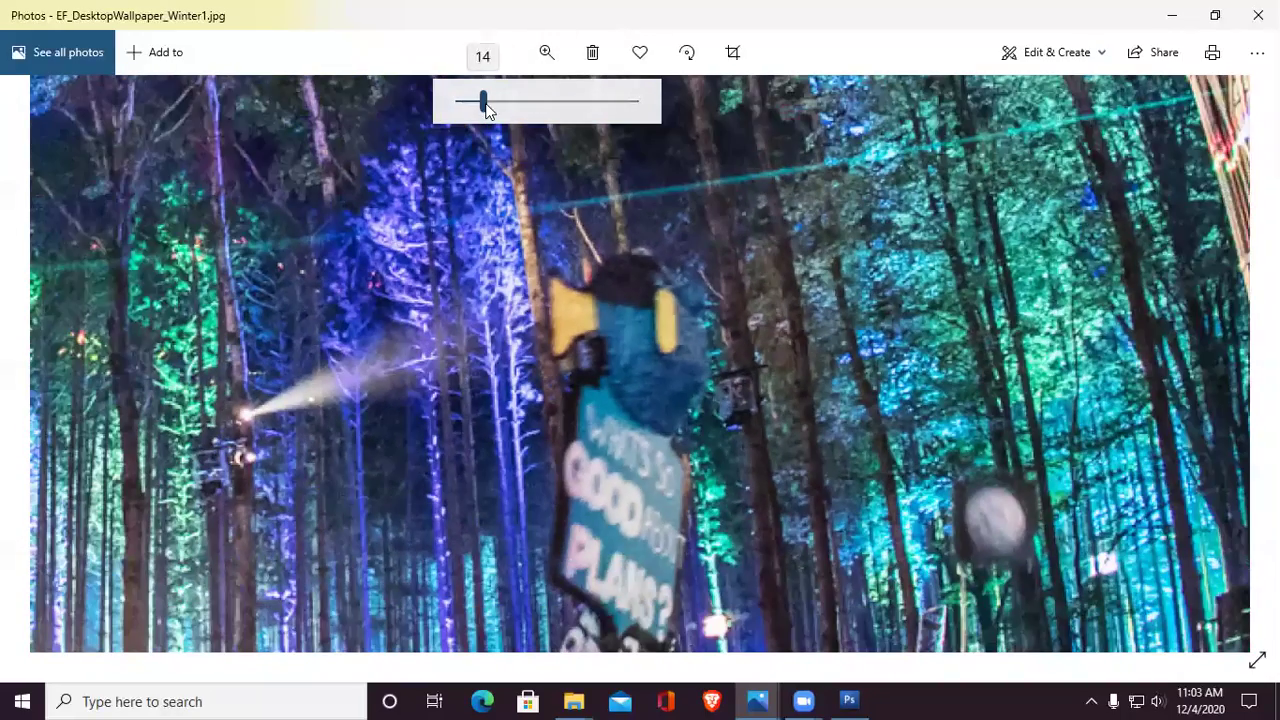
scroll(790, 230, "down", 2)
scroll(903, 457, "up", 2)
scroll(905, 360, "up", 3)
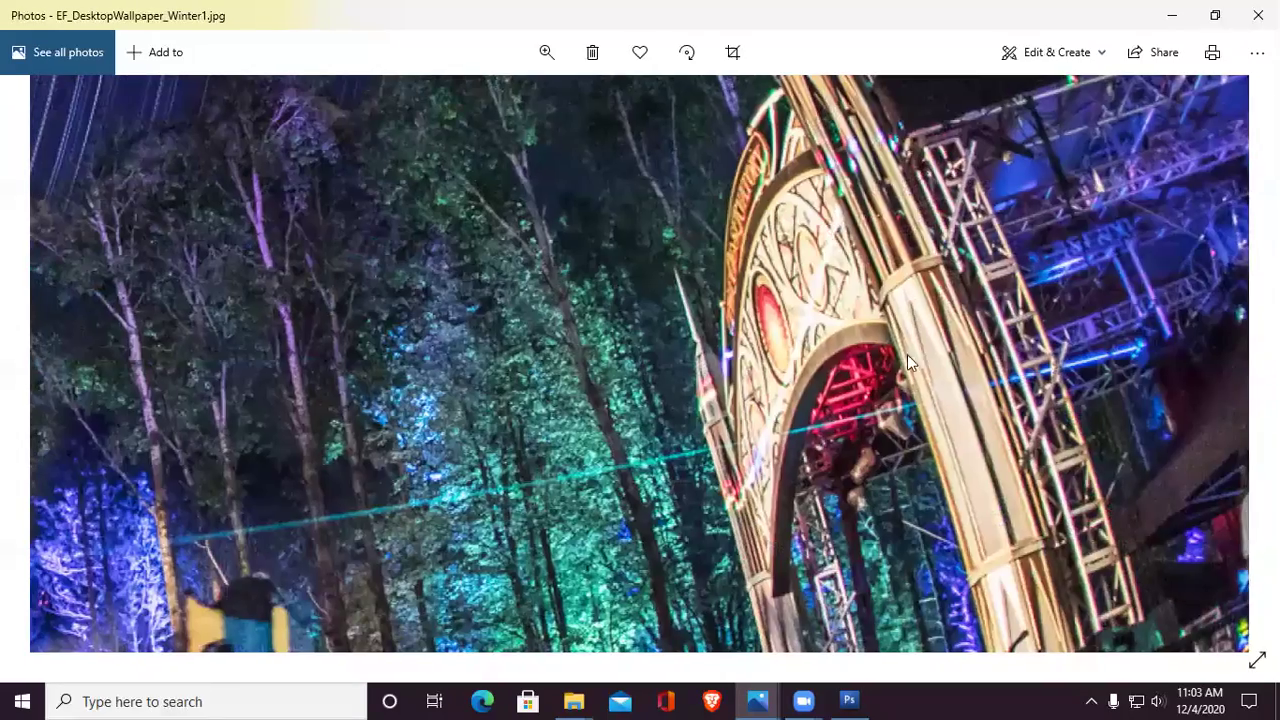
Step: Inspect the individual pixels around the arch at maximum zoom, return to the full picture, and close the viewer
left_click(546, 52)
left_click_drag(476, 103, 707, 98)
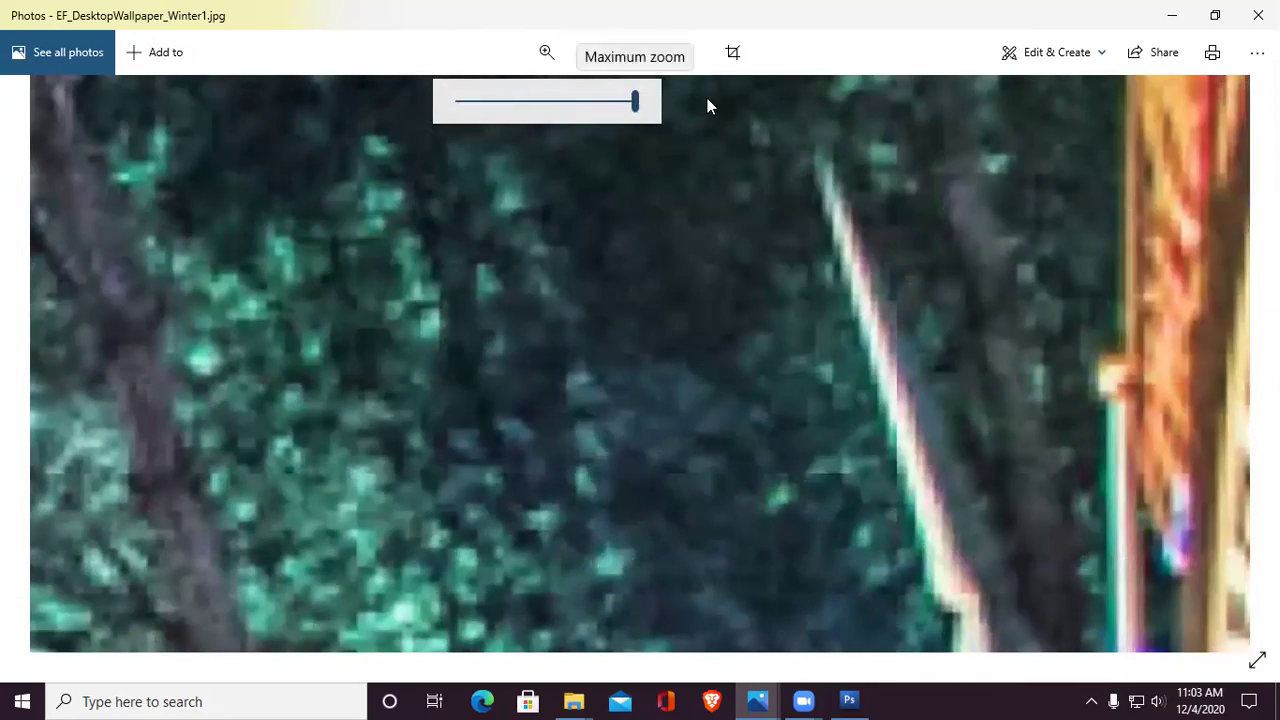
left_click_drag(1060, 432, 850, 355)
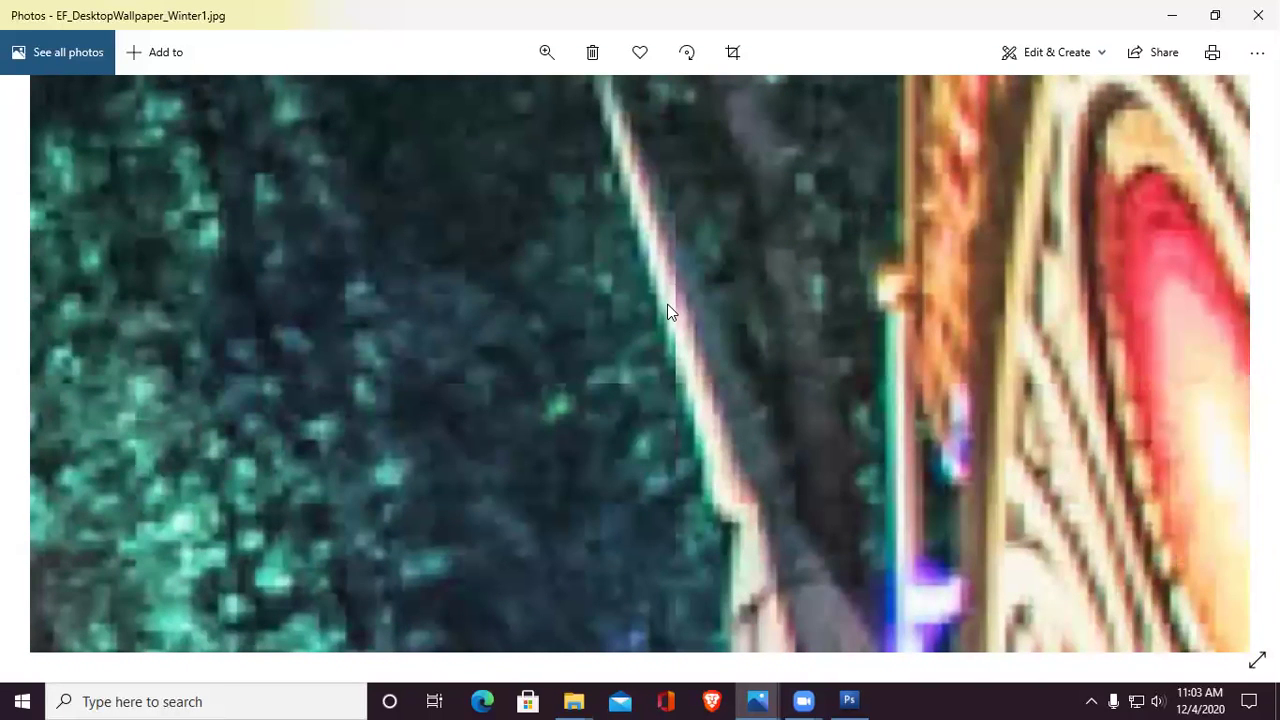
left_click_drag(957, 443, 907, 482)
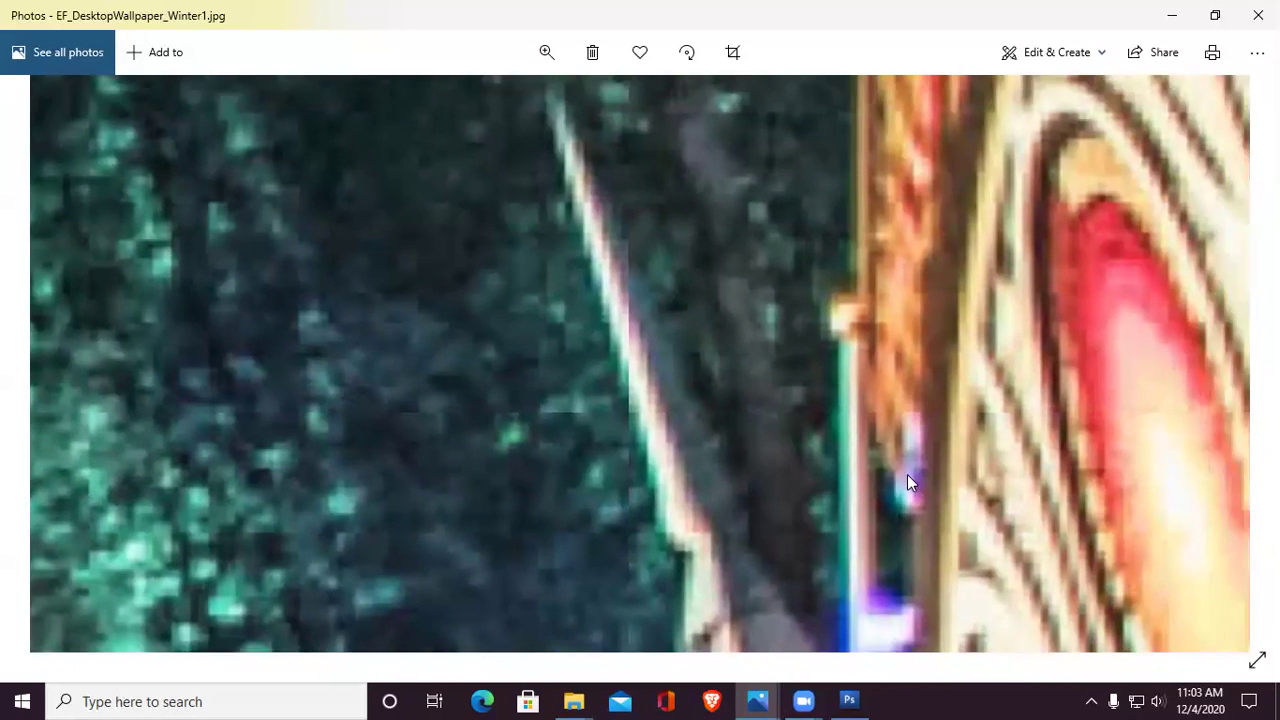
scroll(907, 482, "up", 3)
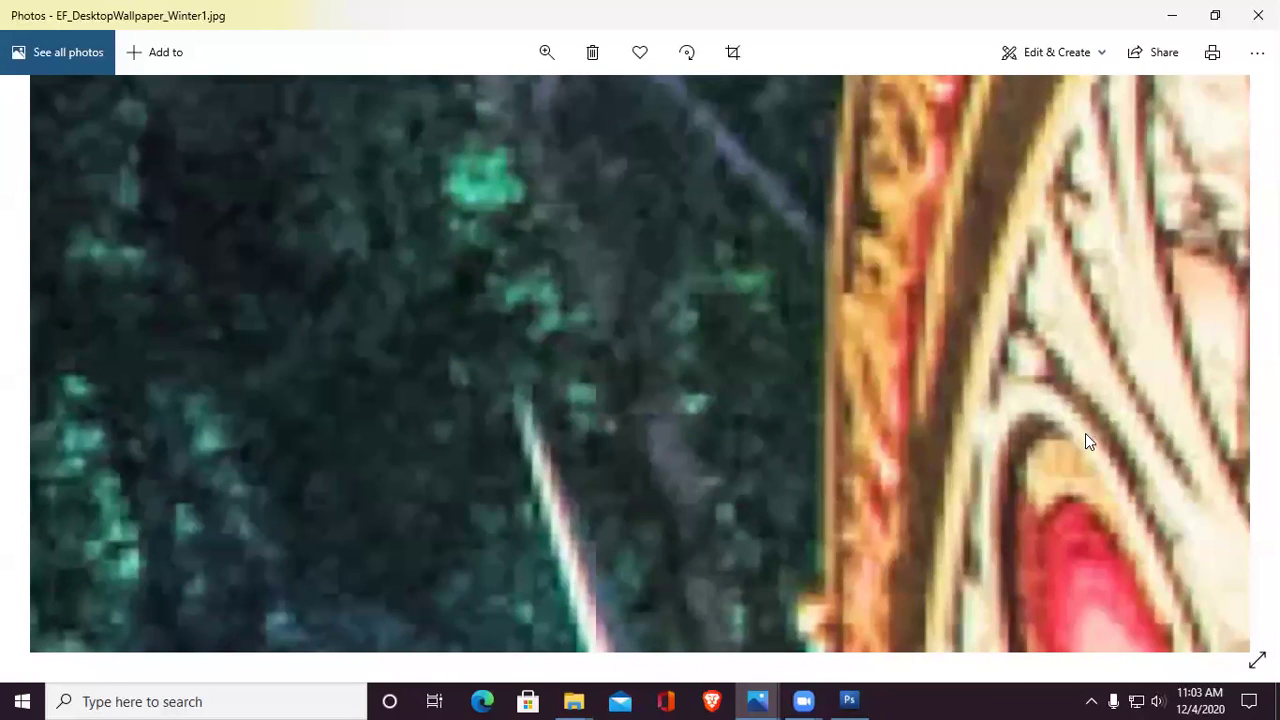
left_click_drag(1112, 322, 965, 390)
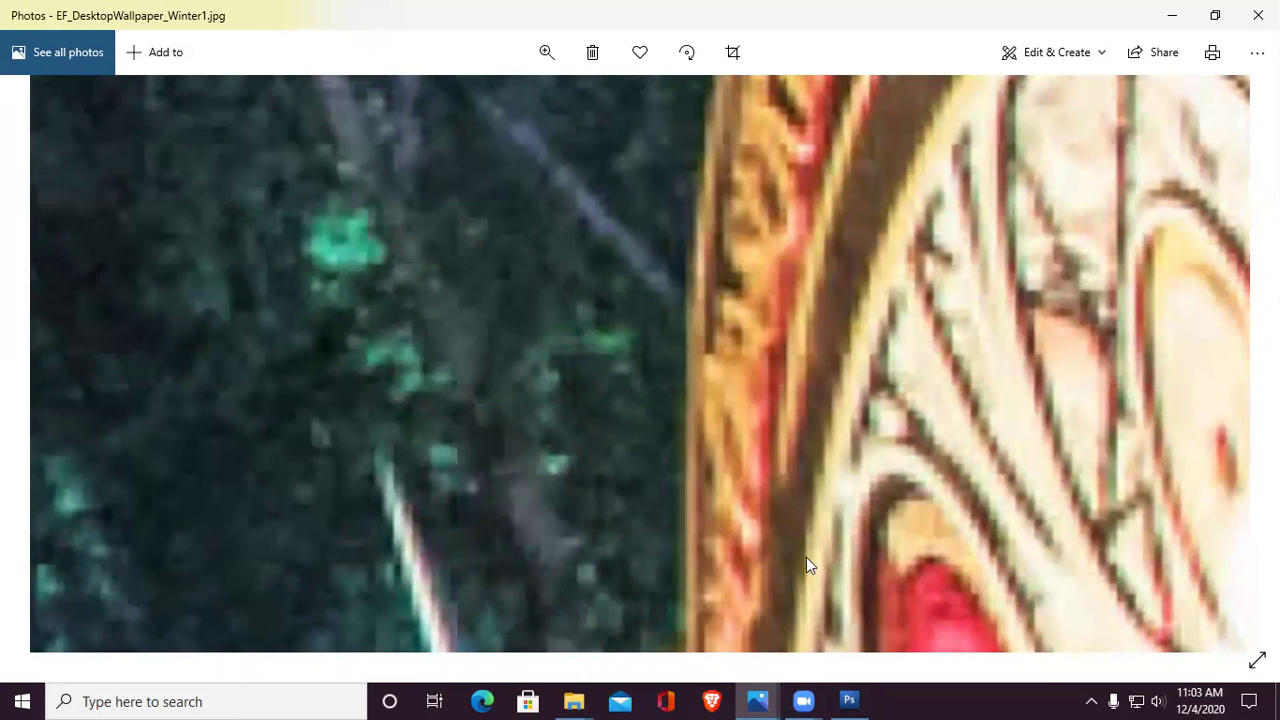
left_click_drag(817, 167, 783, 448)
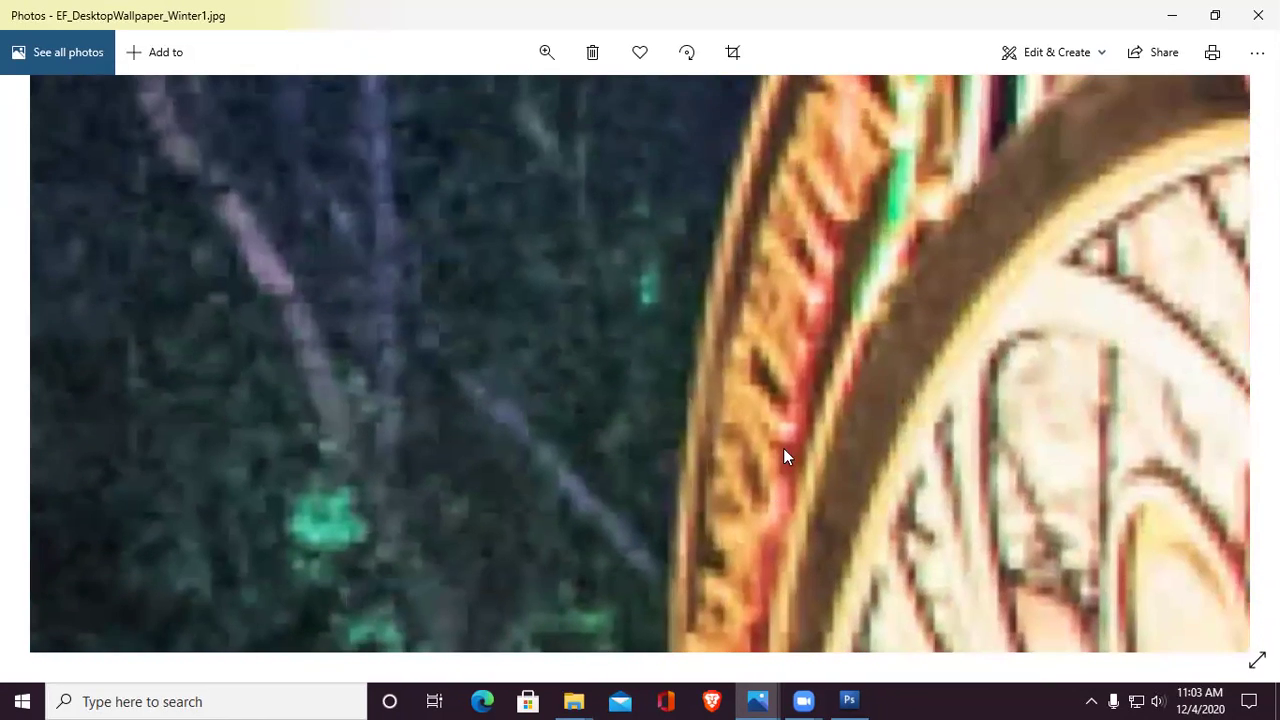
left_click_drag(810, 355, 770, 575)
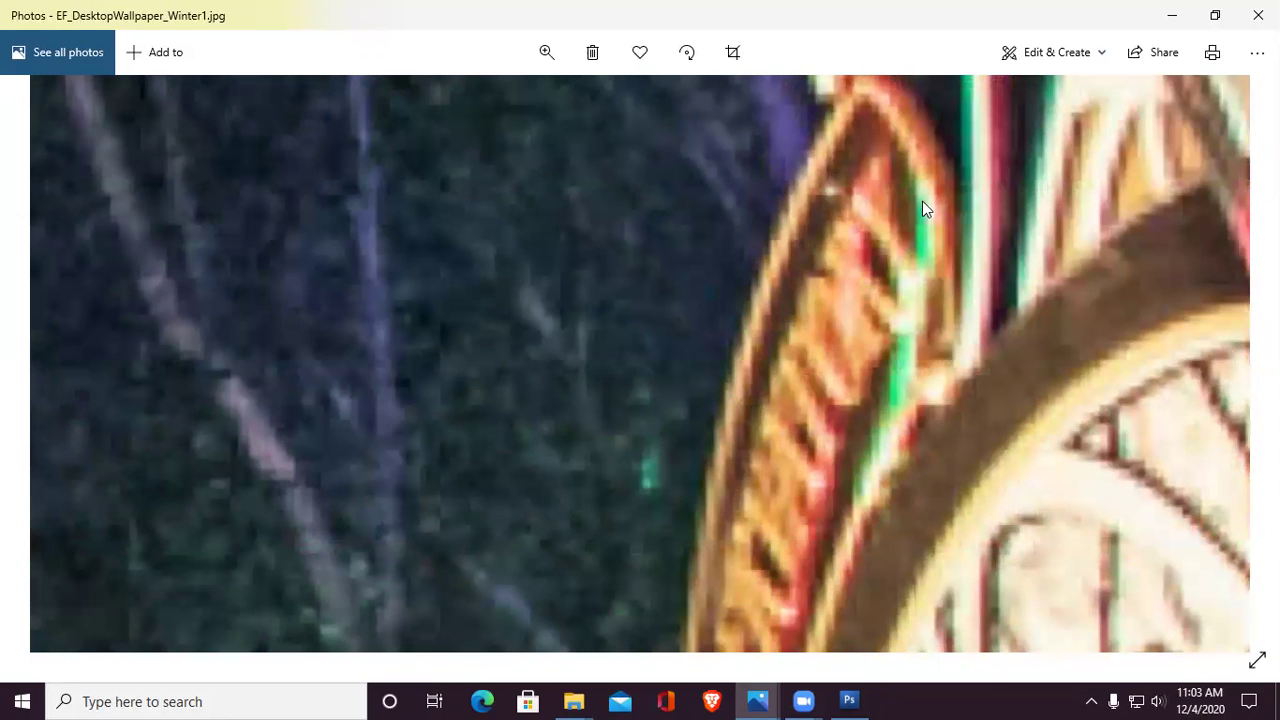
left_click_drag(909, 435, 894, 399)
scroll(894, 399, "down", 5)
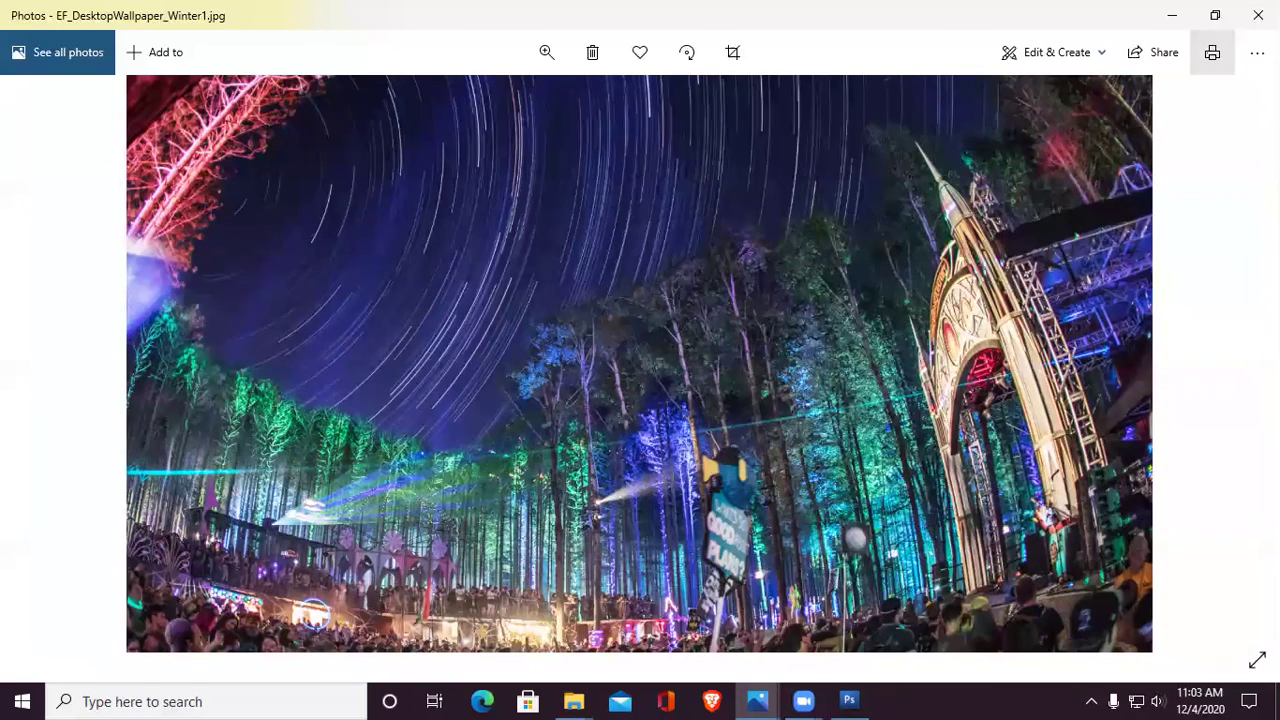
left_click(1258, 15)
Step: Open nature-wallpaper20 in Photos, magnify the waterfall to examine its sharpness, and return to the full picture
left_click(607, 386)
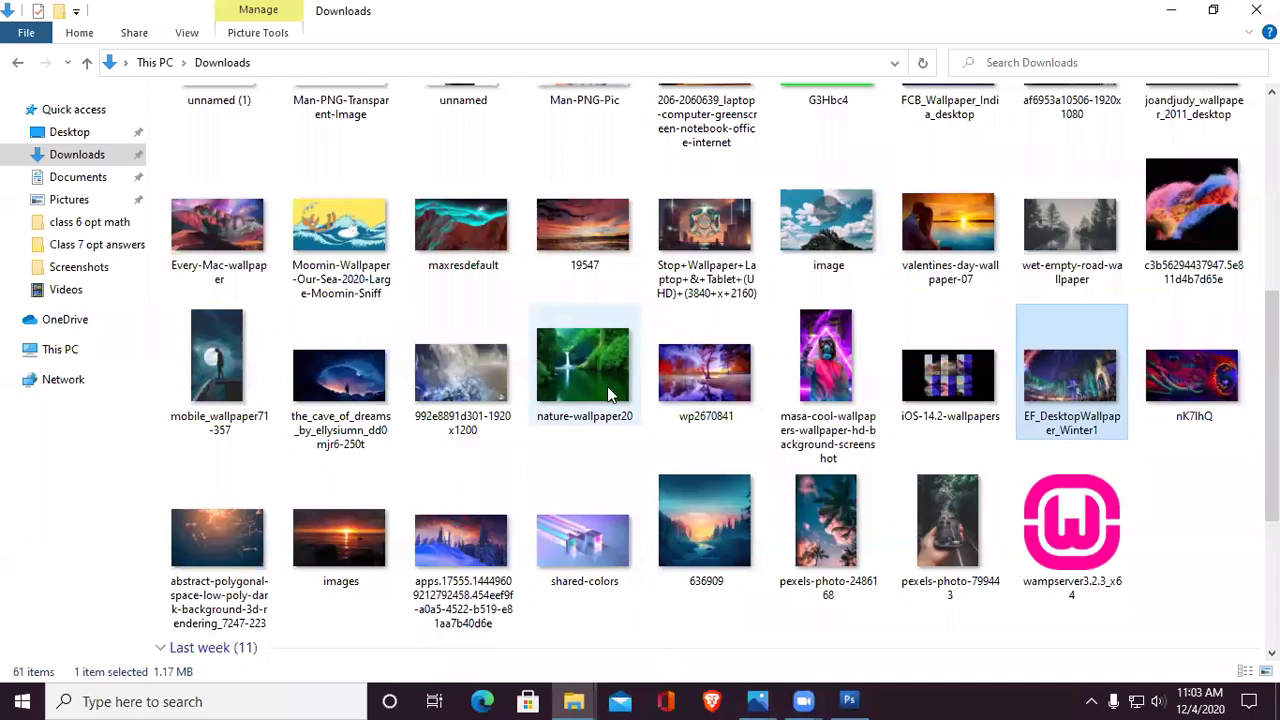
double_click(590, 390)
left_click(545, 52)
left_click_drag(457, 102, 669, 107)
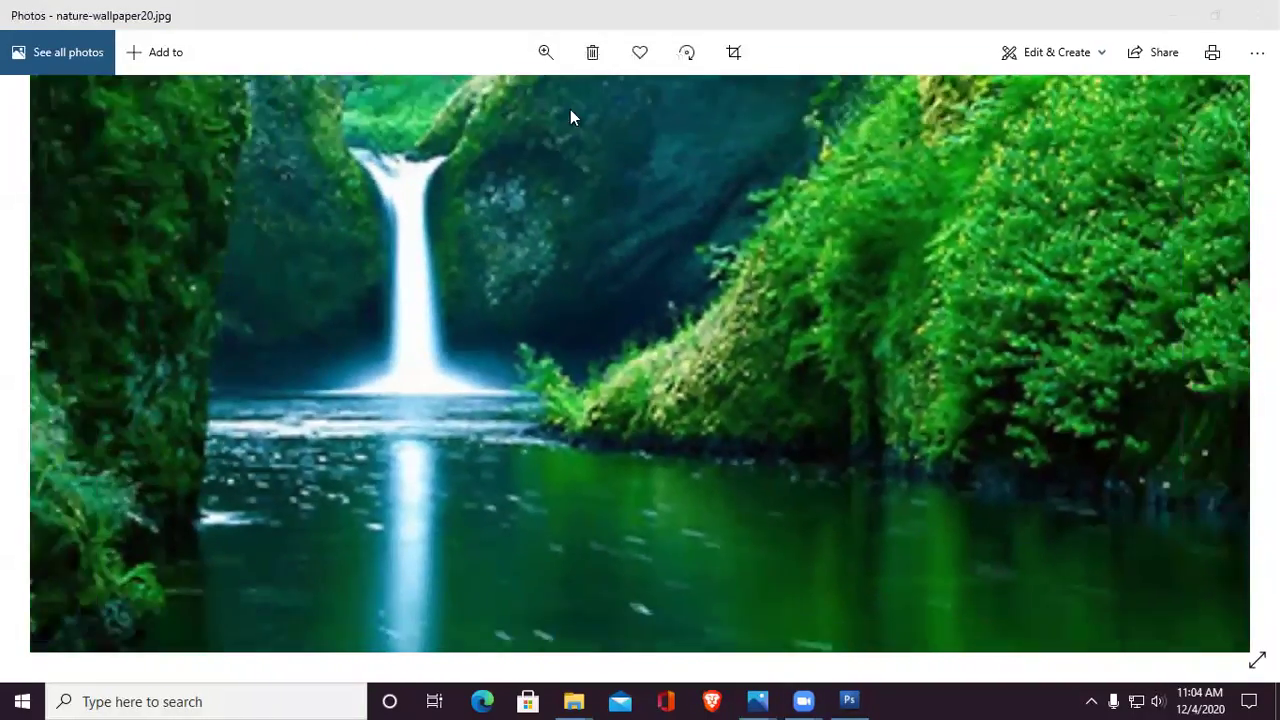
scroll(437, 100, "down", 5)
scroll(571, 108, "up", 4)
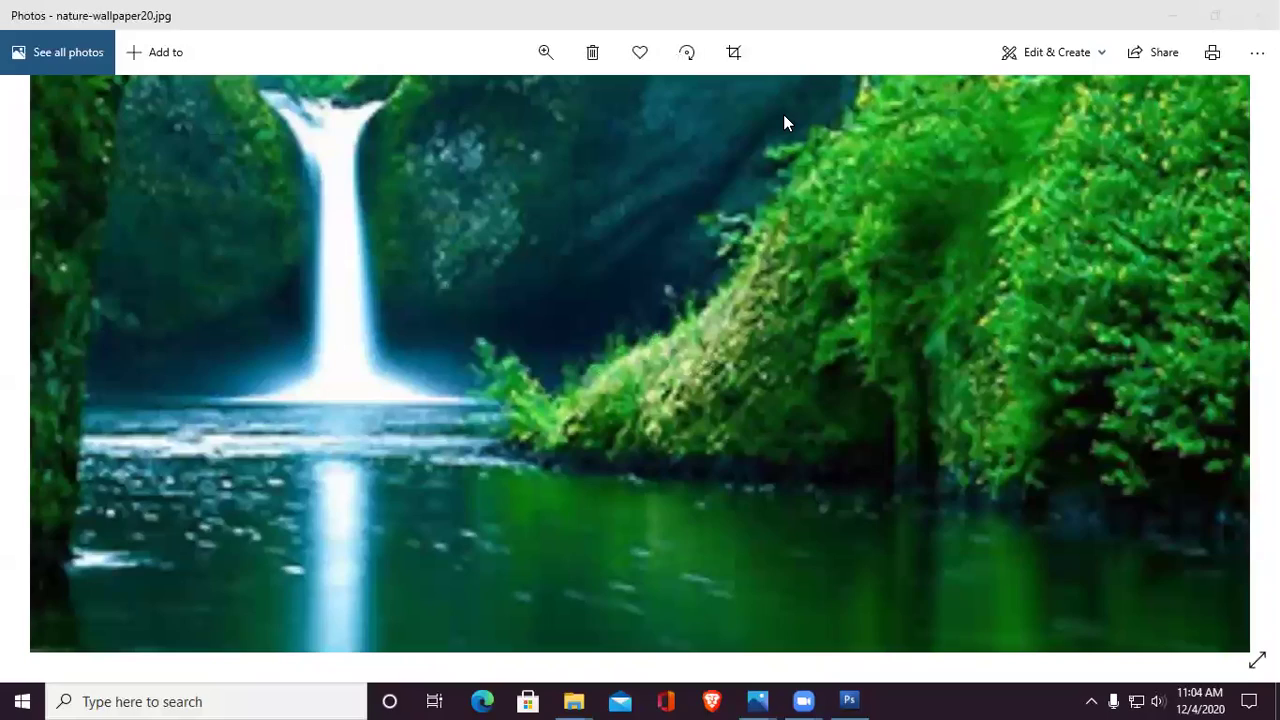
scroll(543, 120, "down", 5)
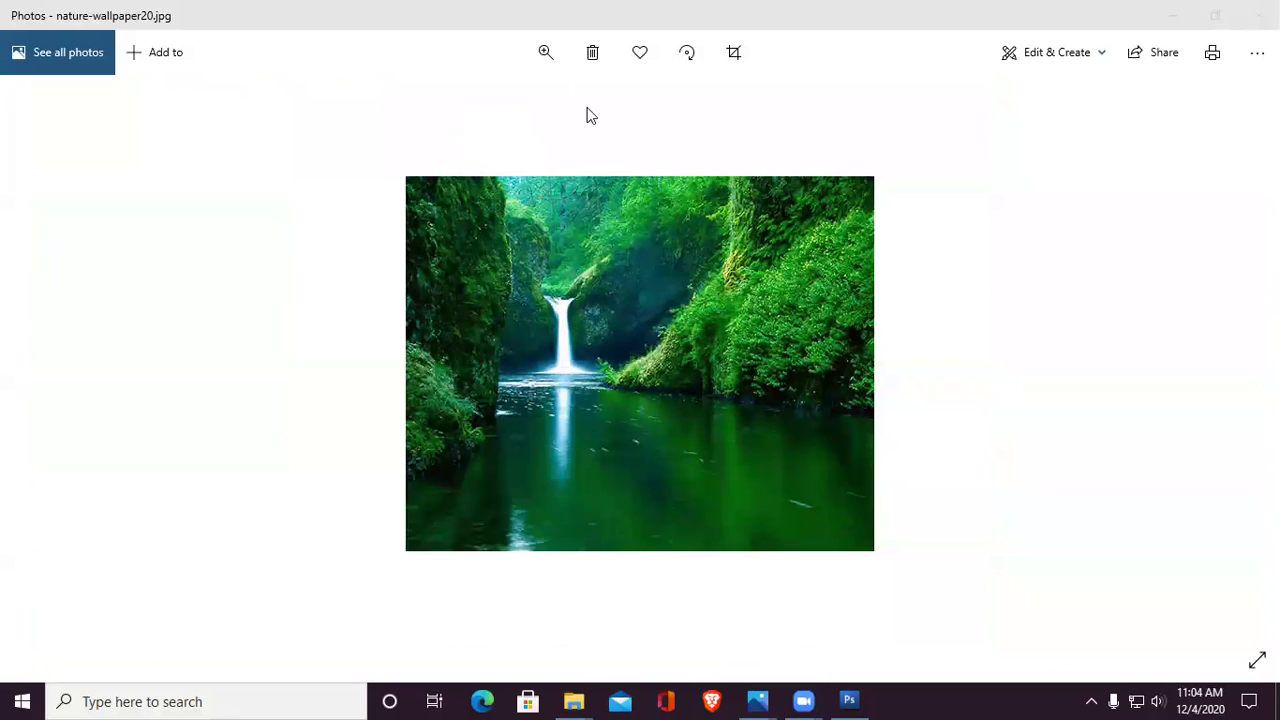
Step: Close nature-wallpaper20 and switch to the textbook photo 20201108_104705 in Photos to read its Image resolution paragraph
left_click(1256, 14)
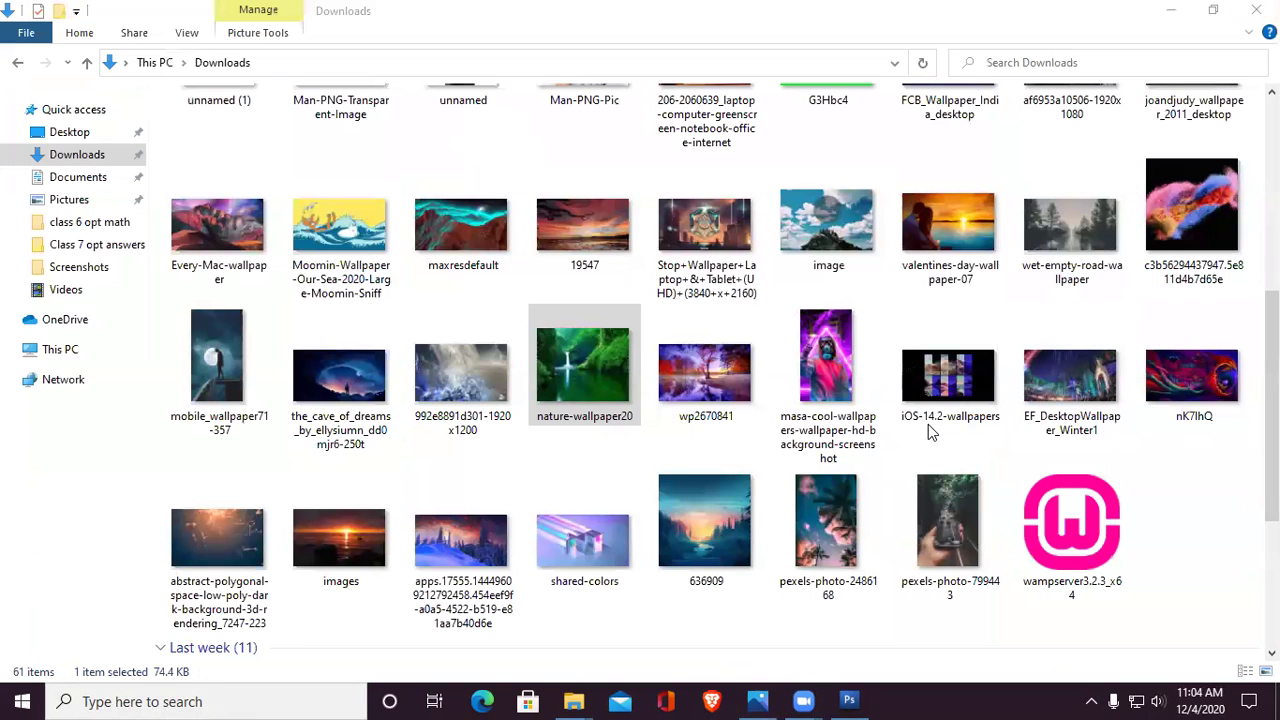
mouse_move(849, 700)
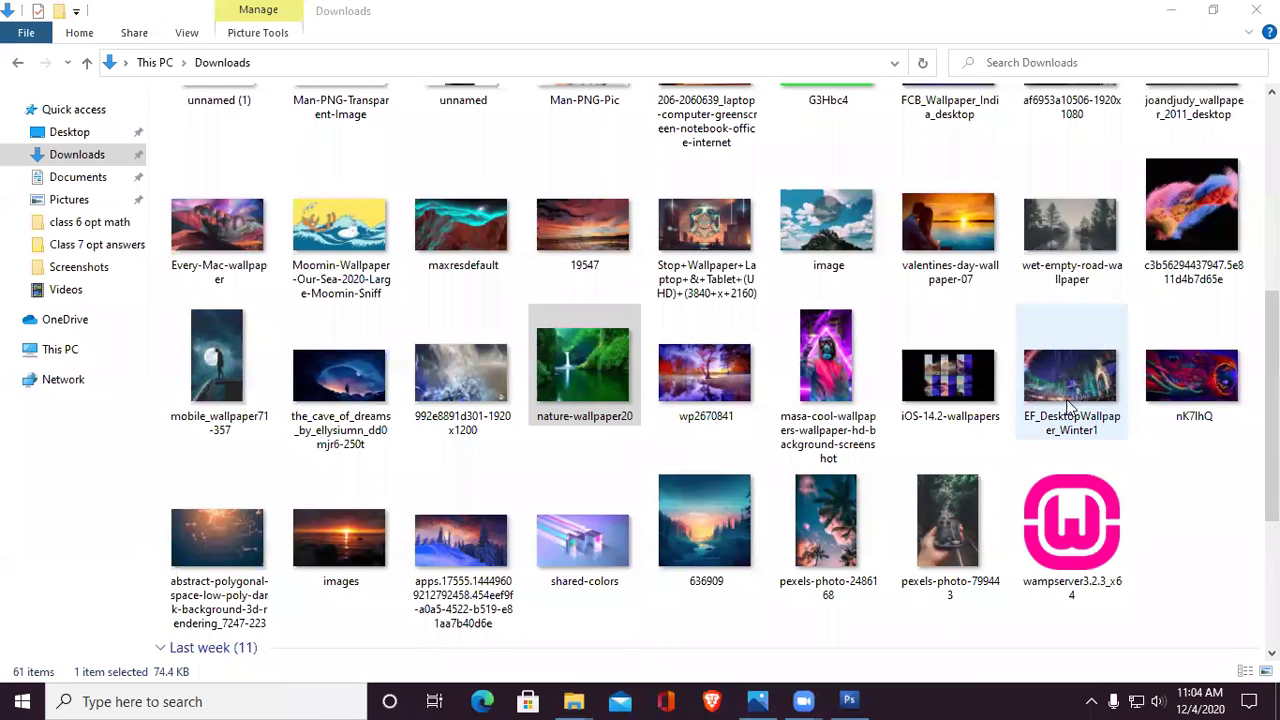
left_click(846, 700)
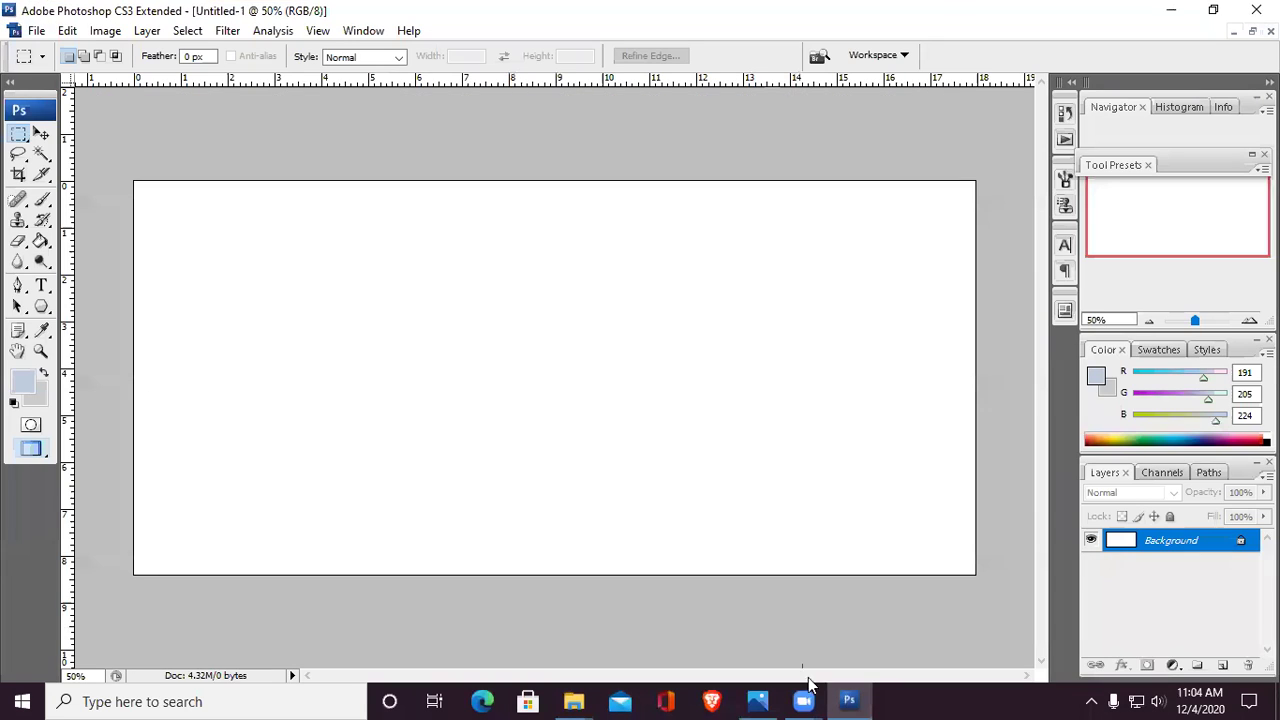
left_click(757, 700)
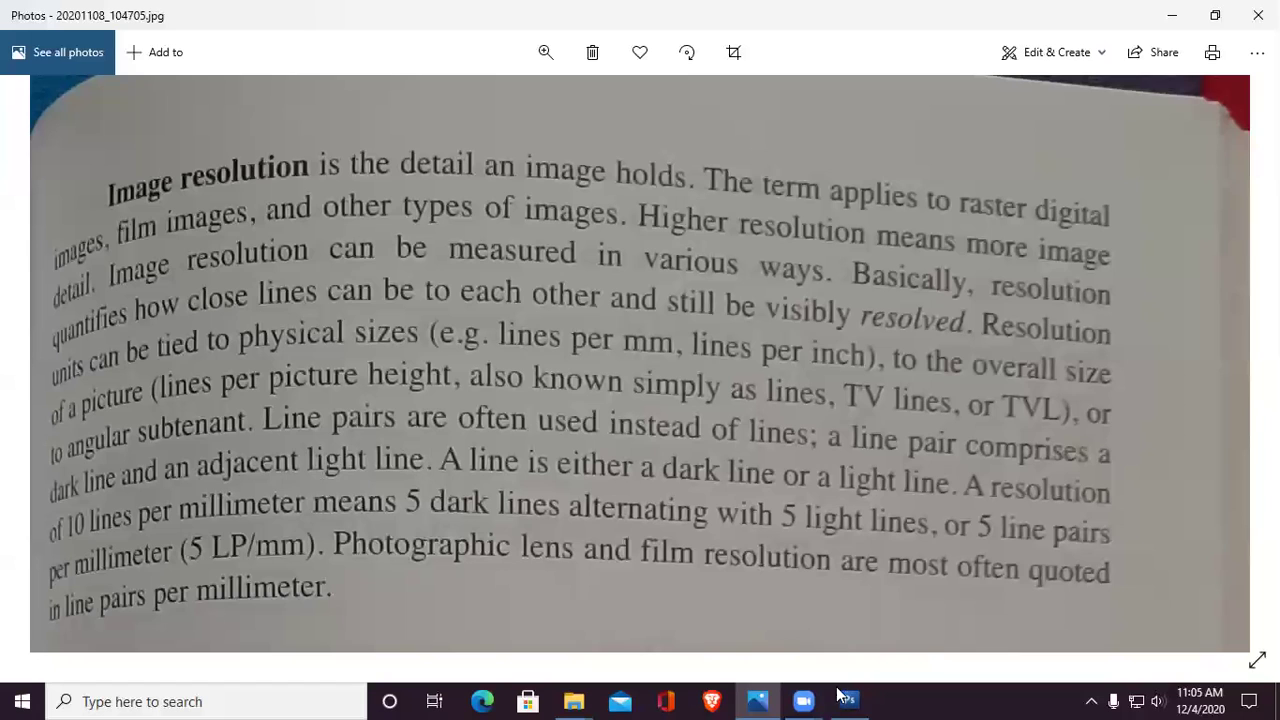
mouse_move(812, 698)
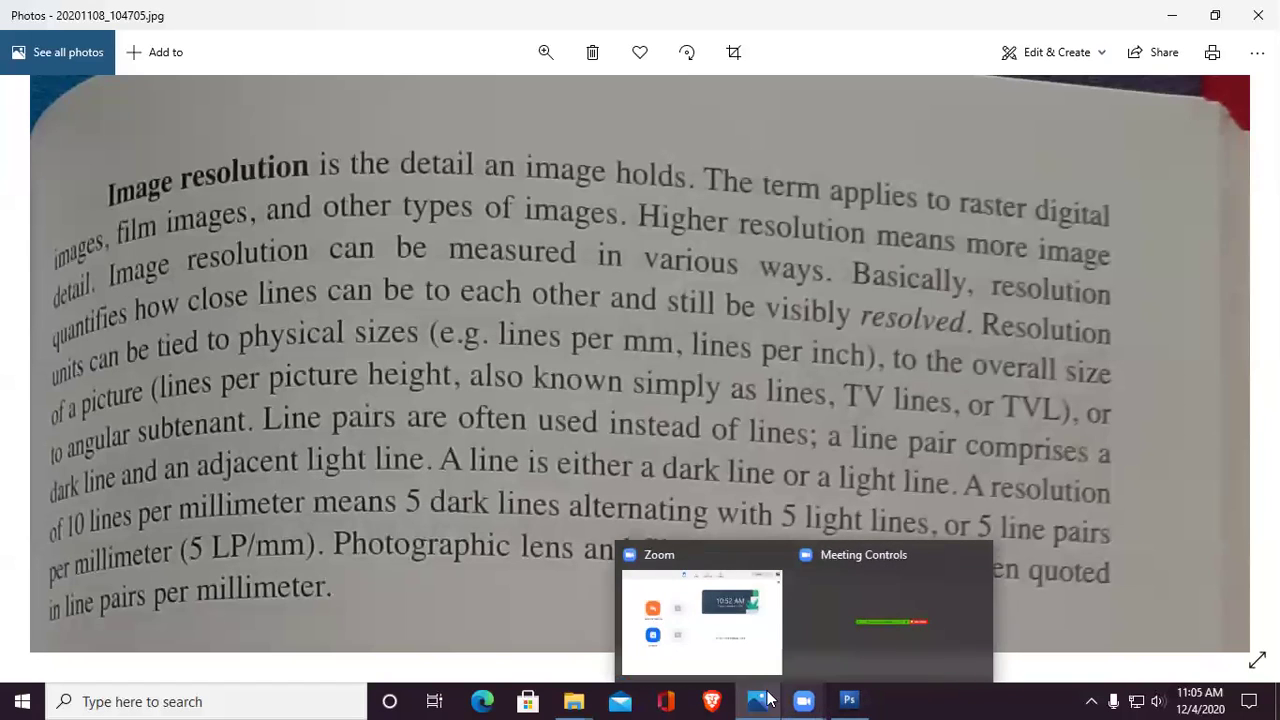
mouse_move(576, 698)
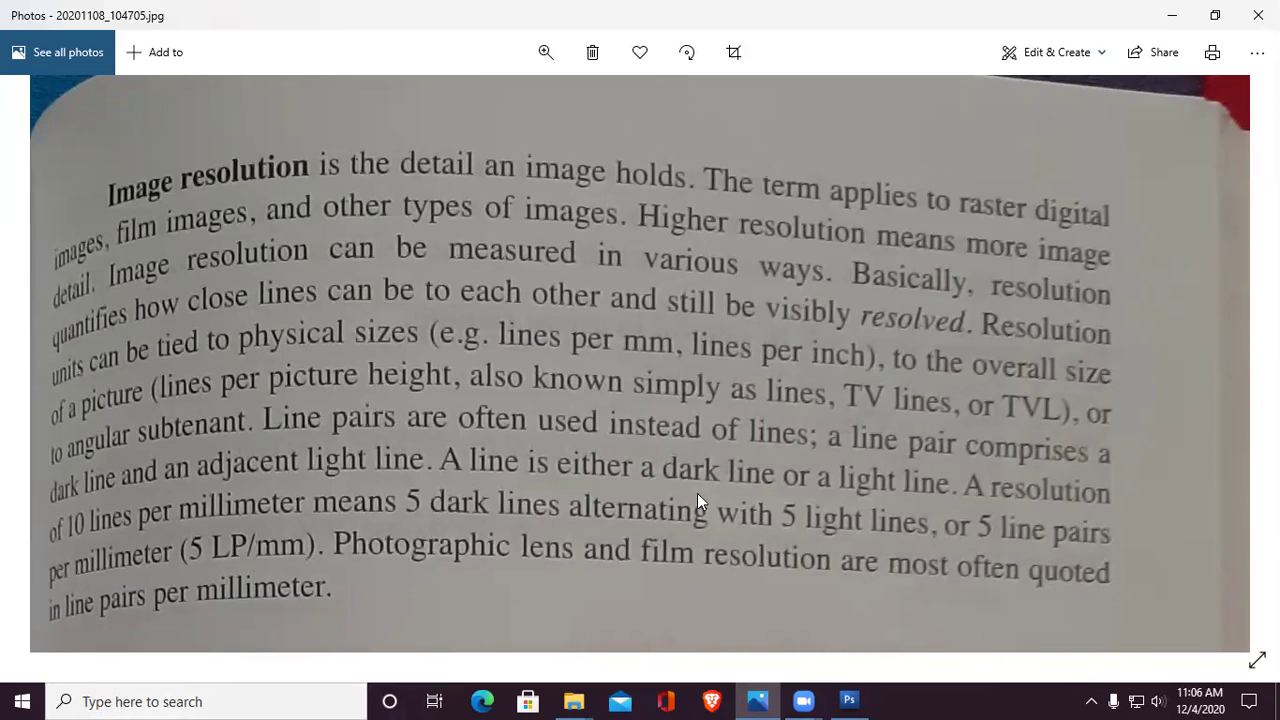
Step: Magnify the textbook page to review the Image resolution and Resizing Image sections, and return to the full page
left_click(767, 694)
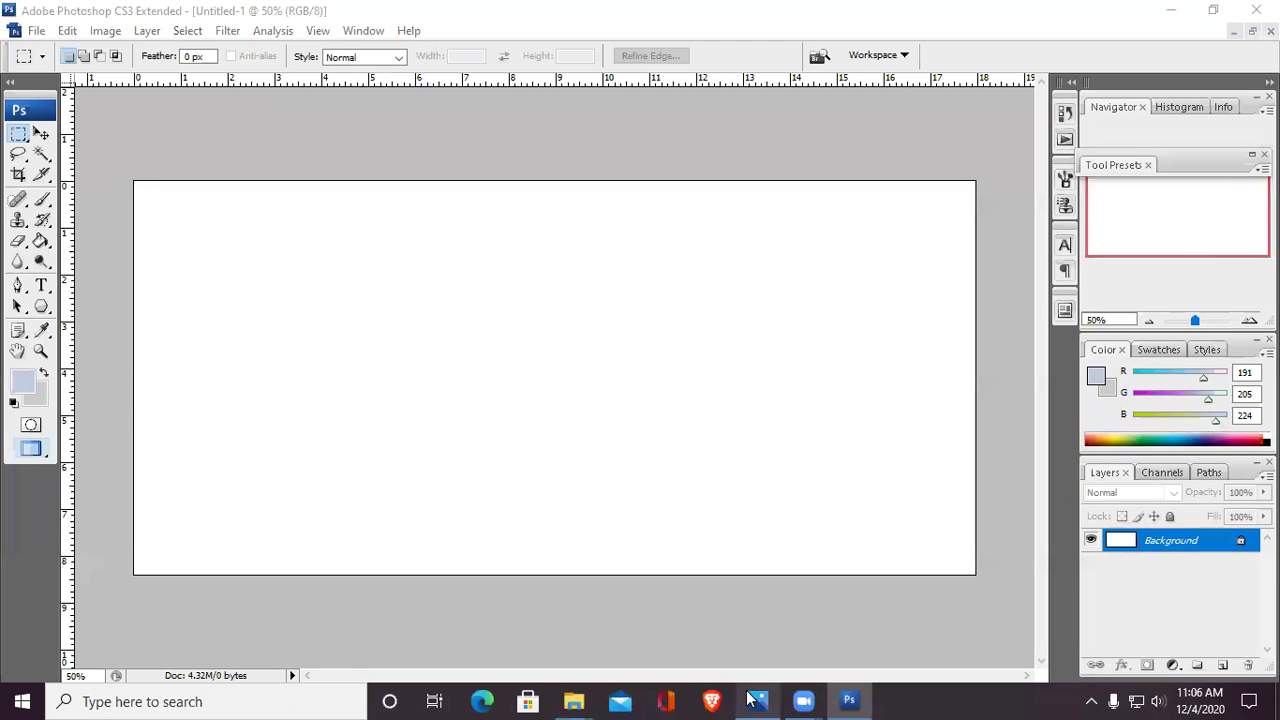
left_click(755, 700)
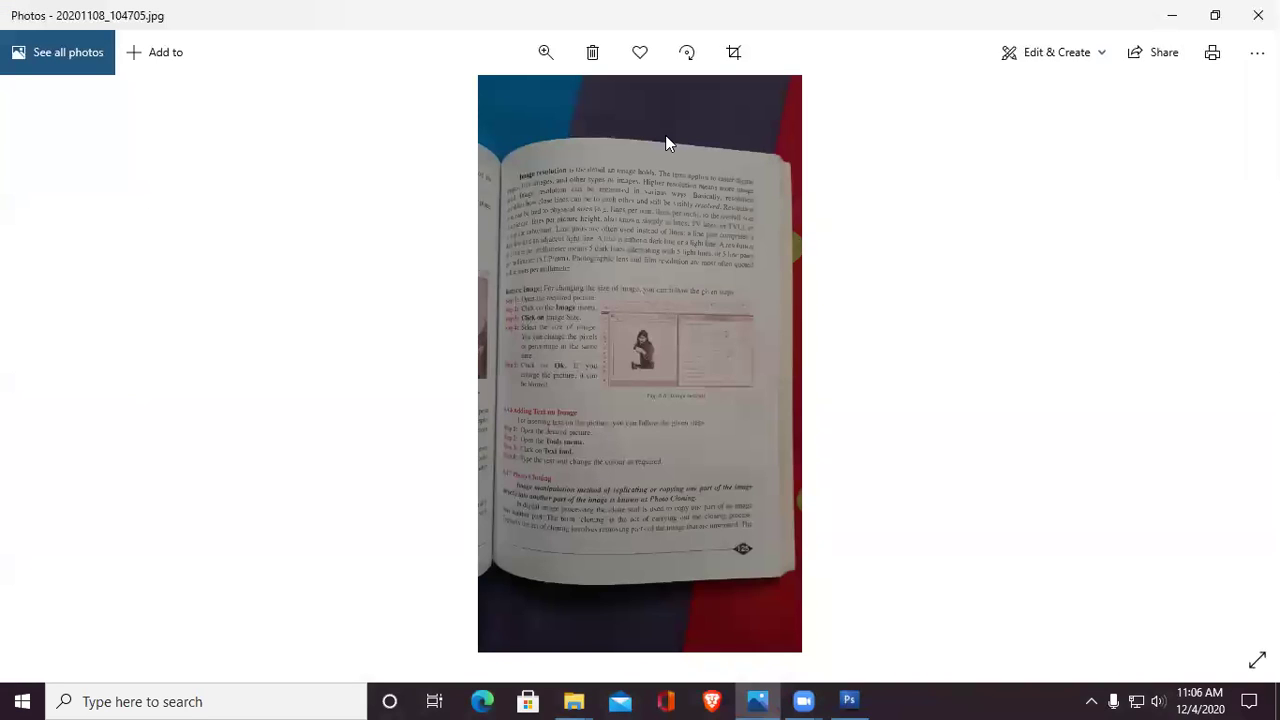
double_click(617, 300)
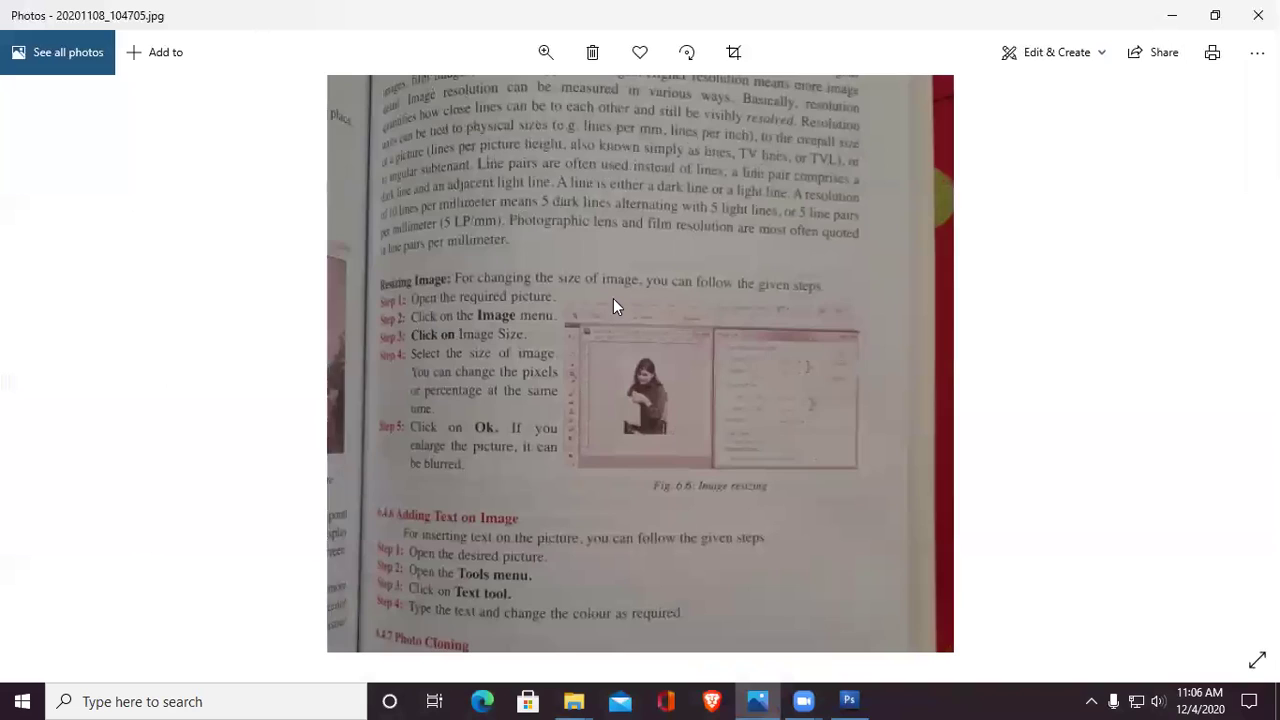
scroll(615, 296, "up", 5)
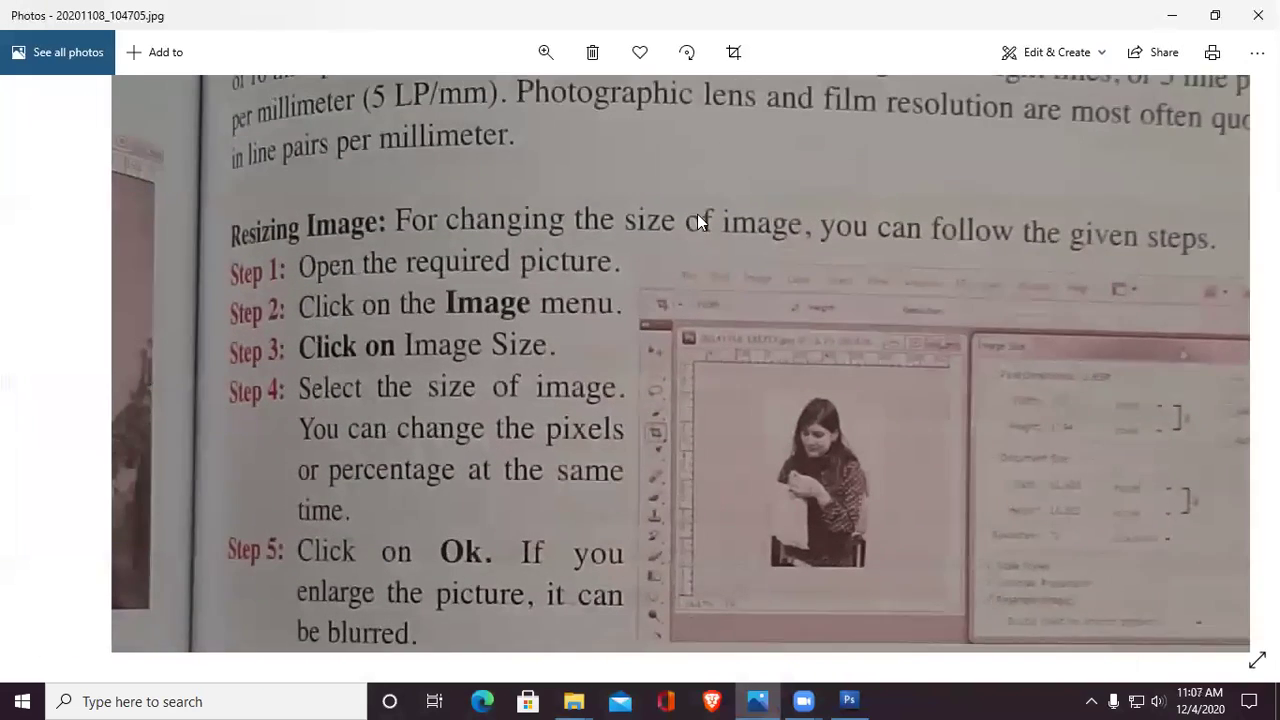
left_click_drag(699, 214, 619, 204)
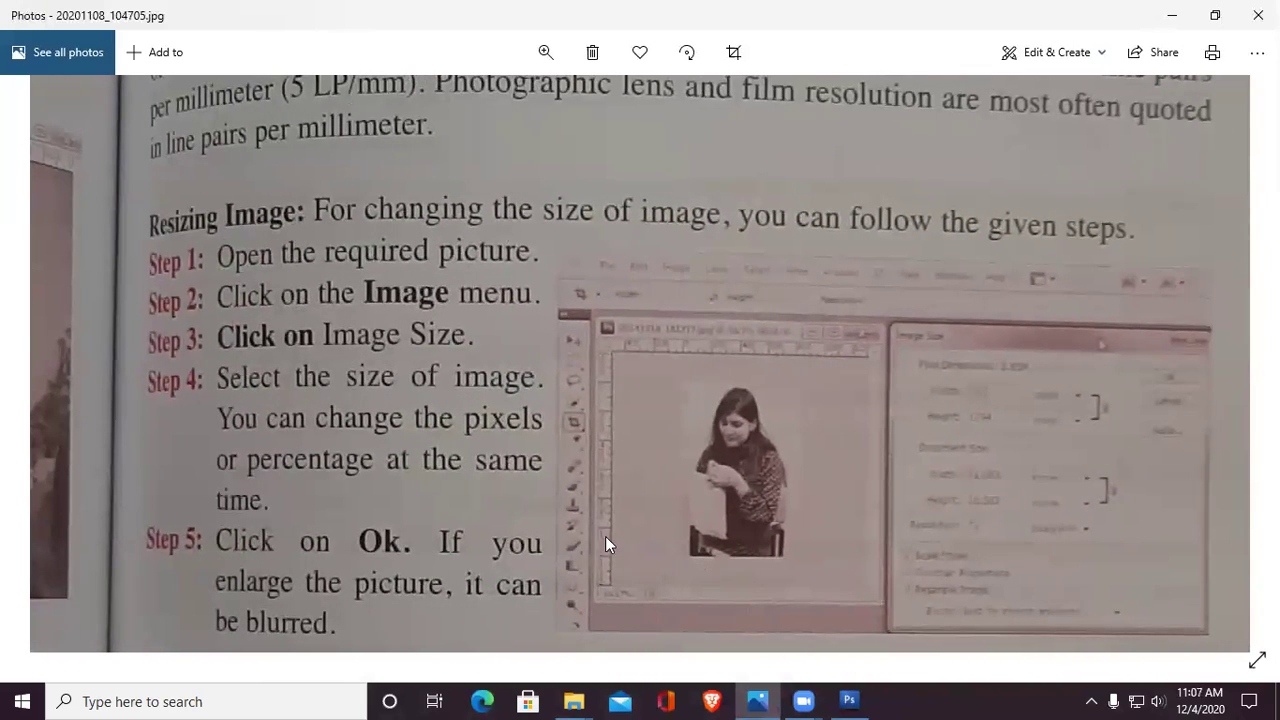
left_click_drag(291, 225, 294, 542)
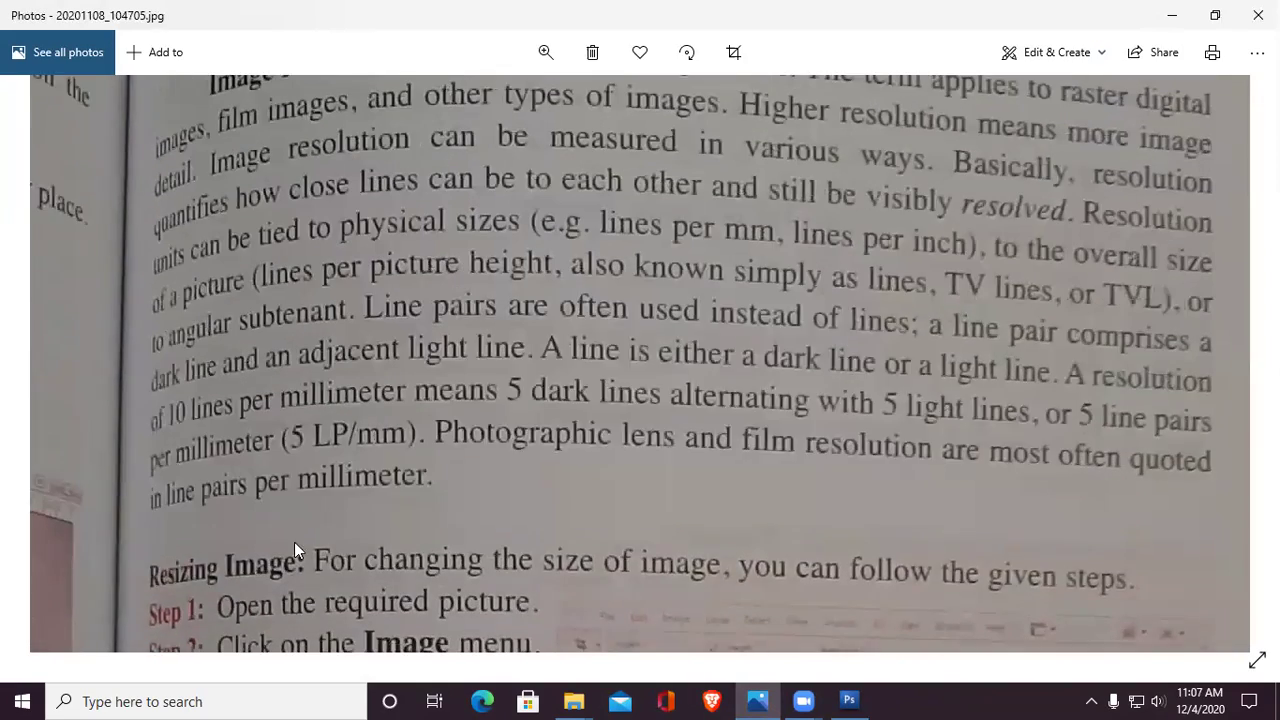
left_click_drag(184, 175, 120, 197)
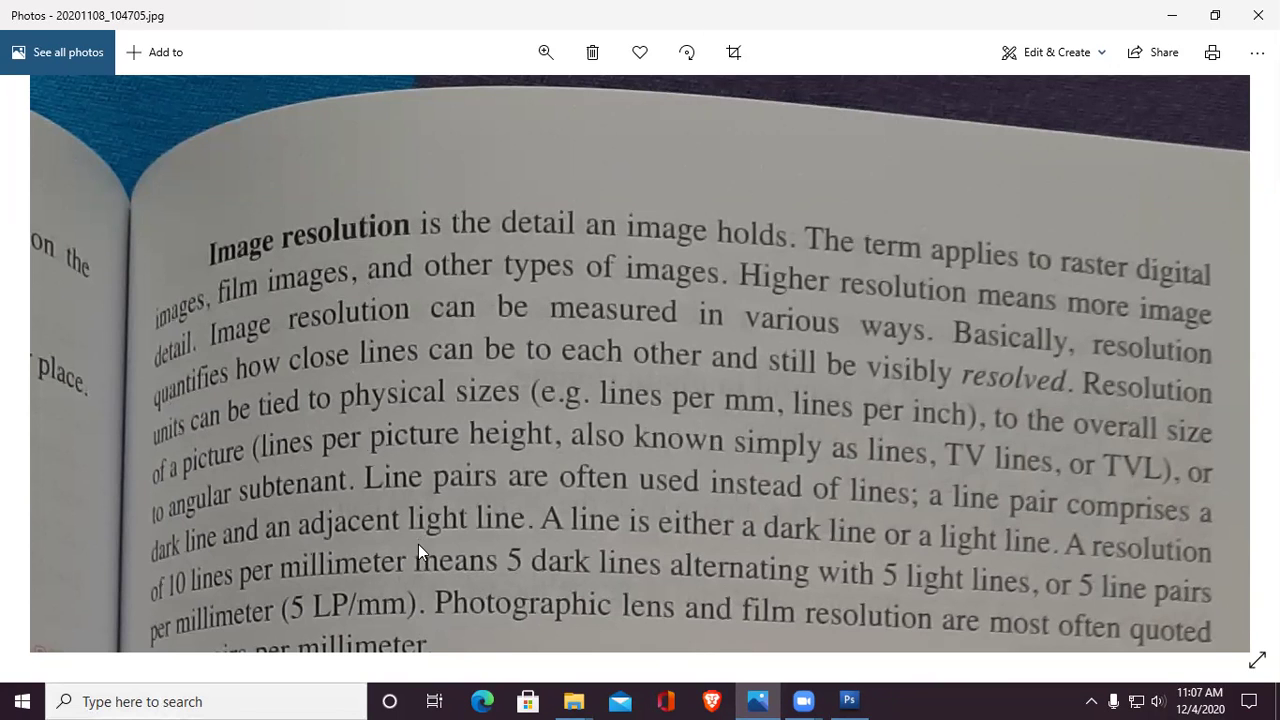
scroll(714, 191, "down", 6)
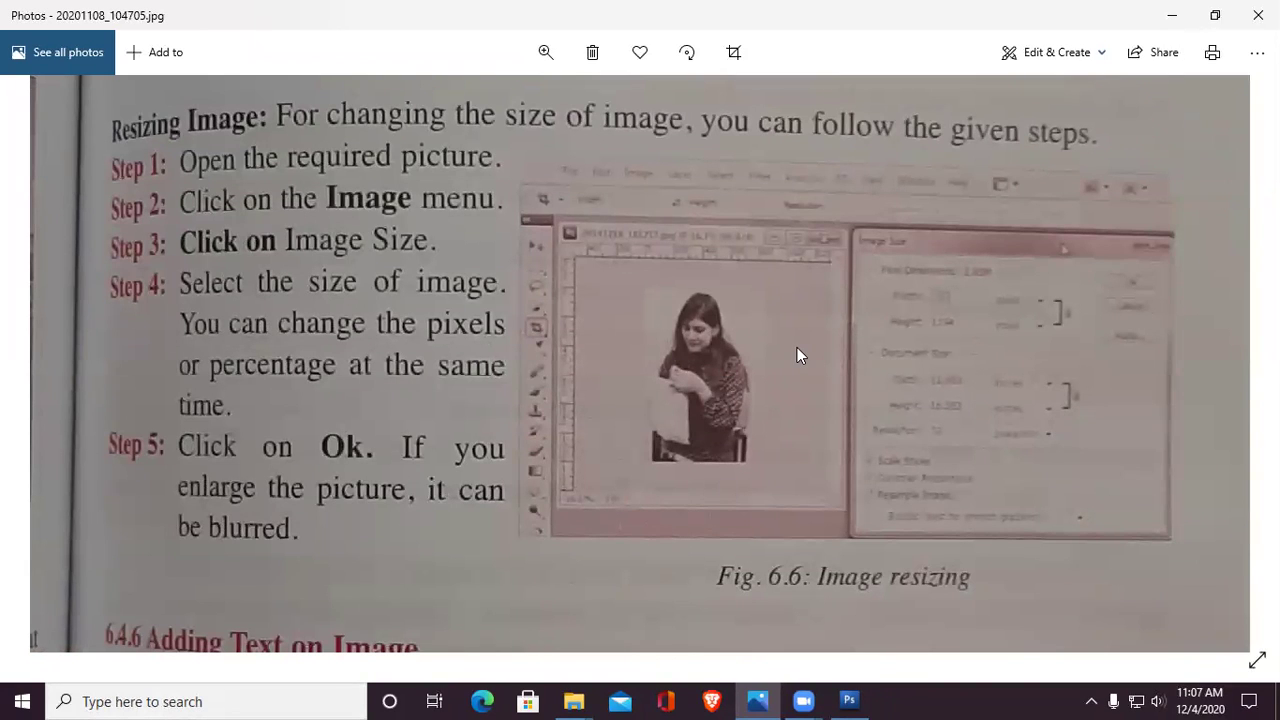
double_click(727, 326)
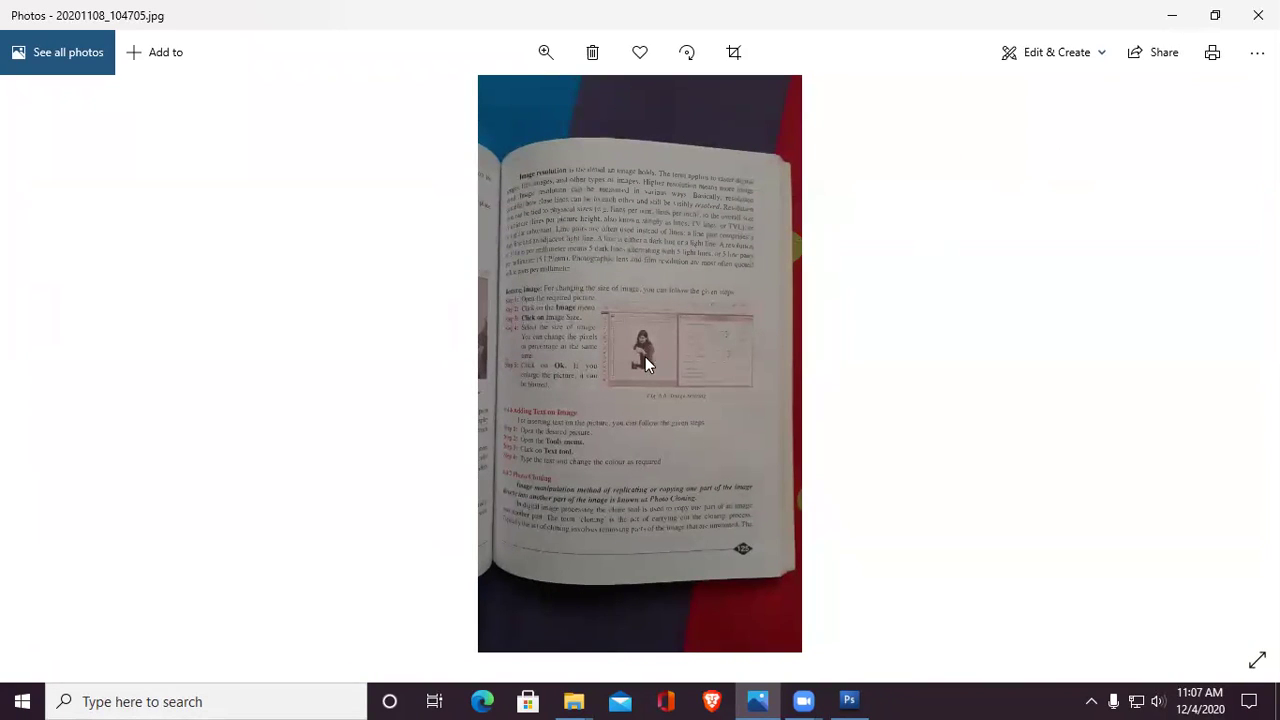
Step: Magnify the textbook page again and reread the Image resolution paragraph from its beginning
double_click(620, 320)
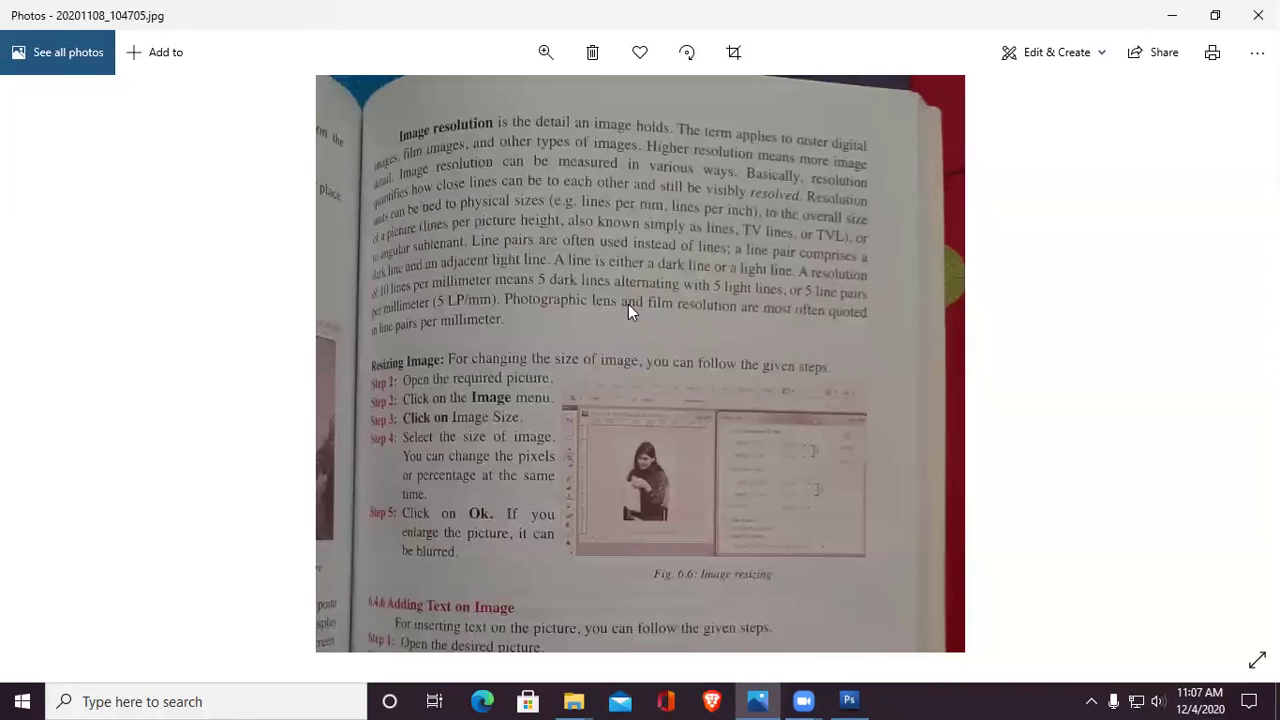
scroll(700, 322, "up", 3)
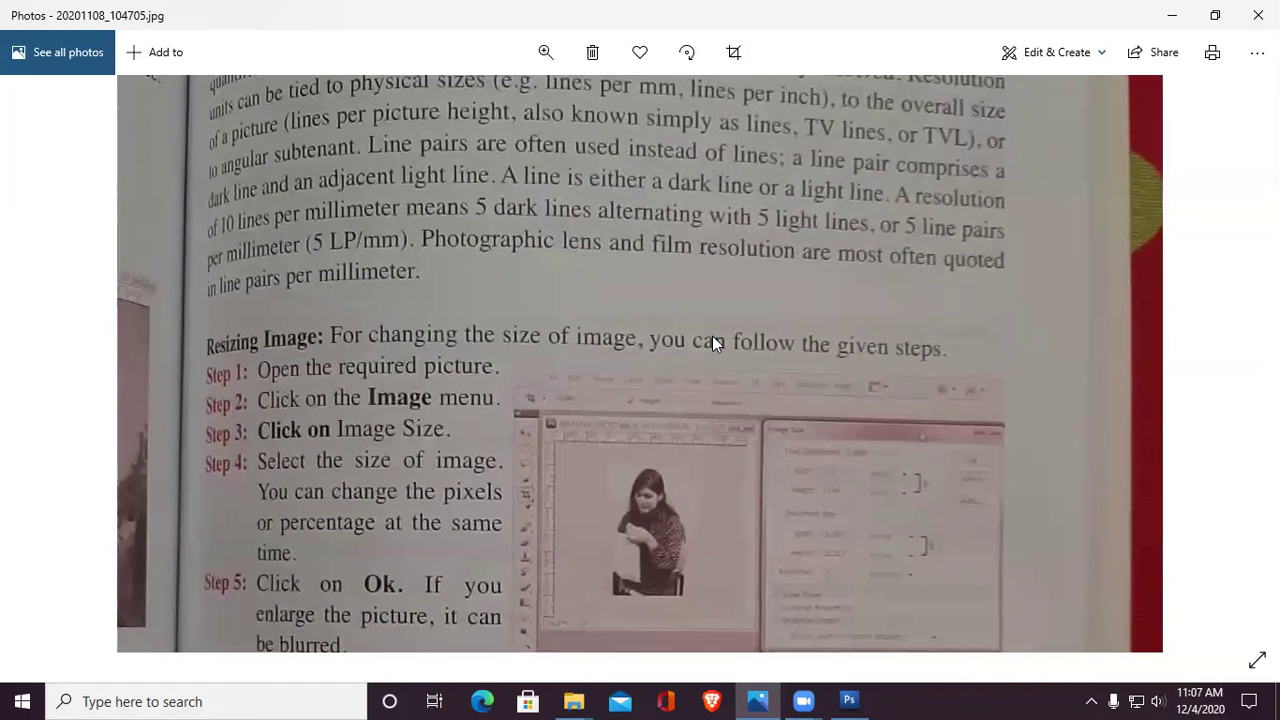
scroll(712, 335, "up", 1)
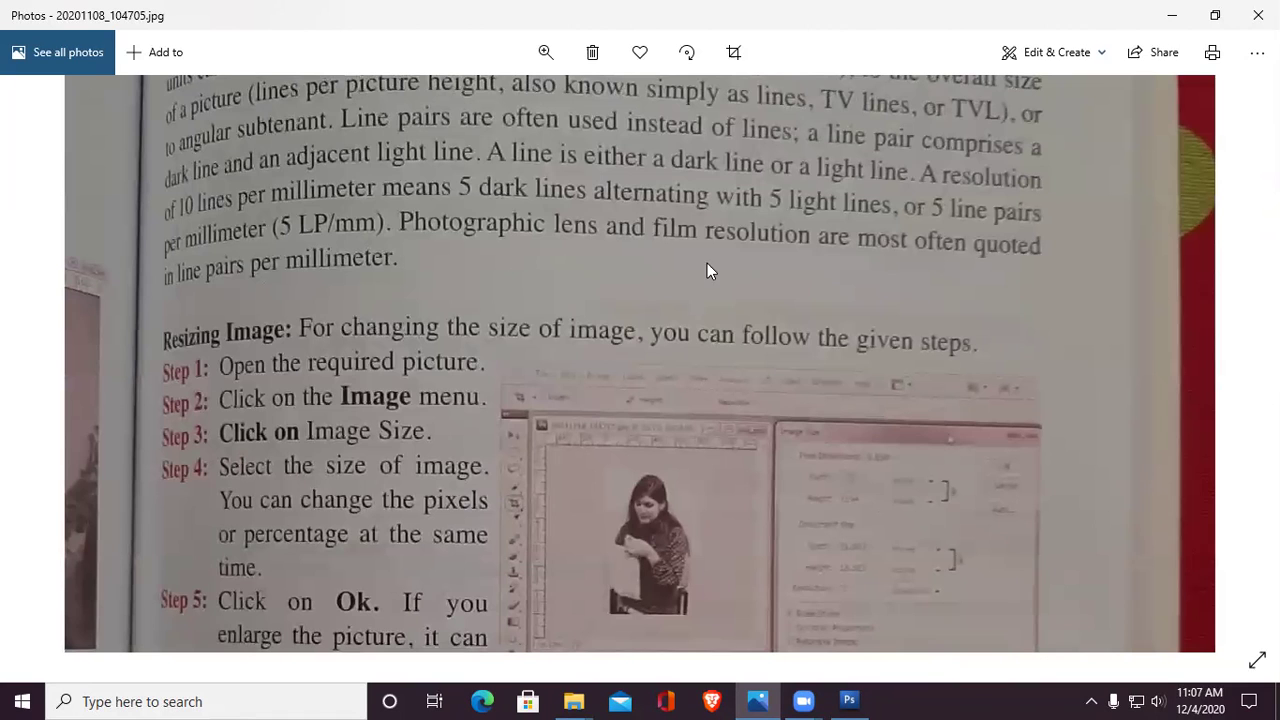
left_click_drag(577, 364, 334, 463)
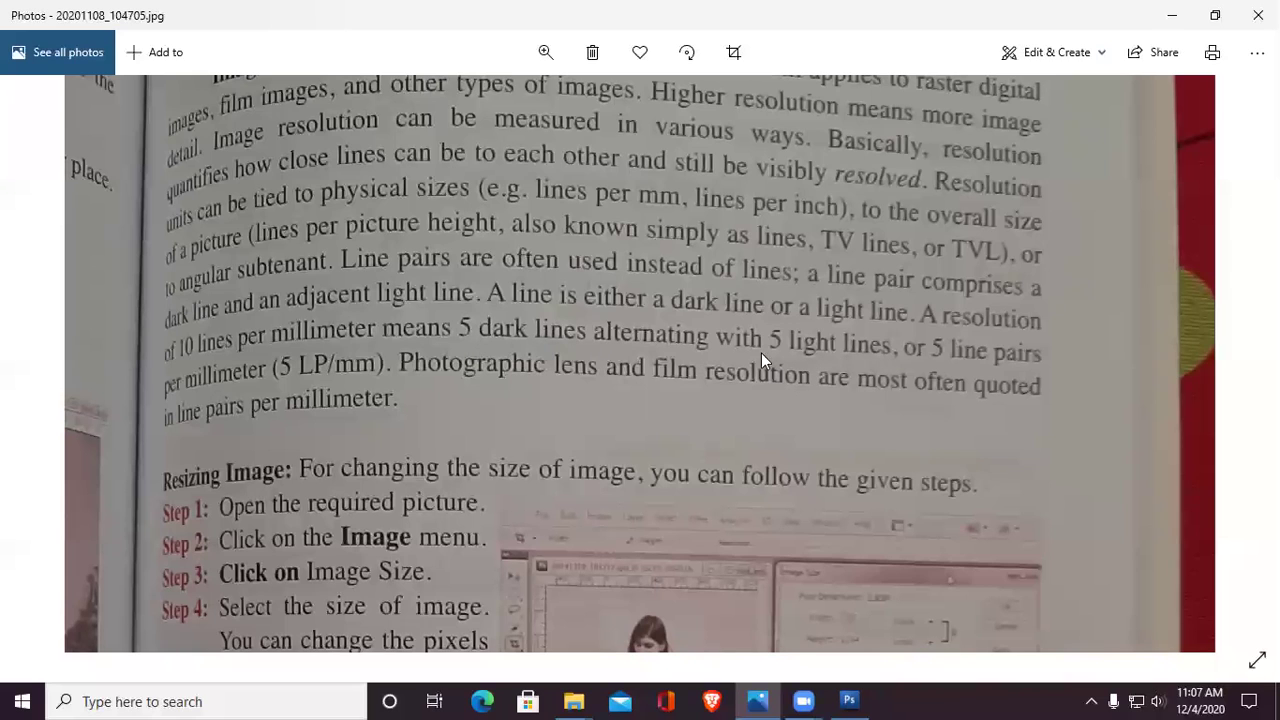
left_click_drag(667, 204, 725, 390)
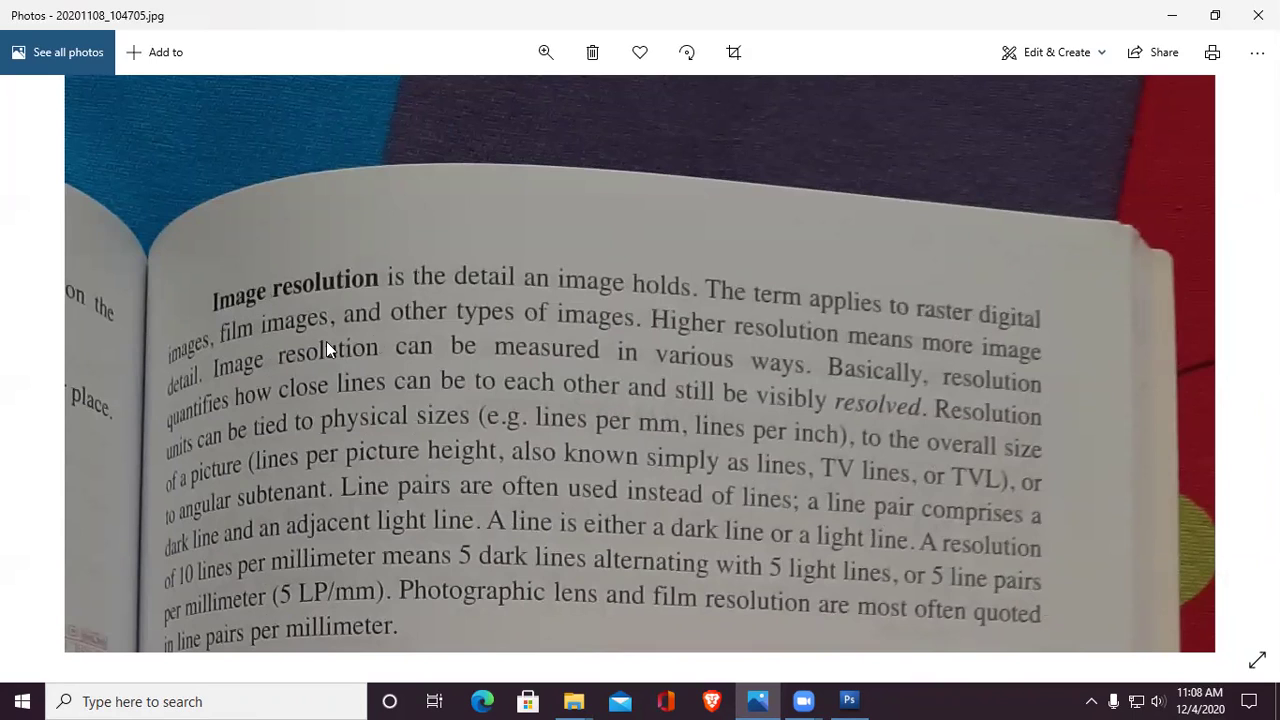
Step: Enlarge the words "are often used" to examine the letters' sharpness, and zoom back out to the whole Image resolution paragraph
left_click_drag(695, 549, 694, 469)
scroll(476, 362, "up", 5)
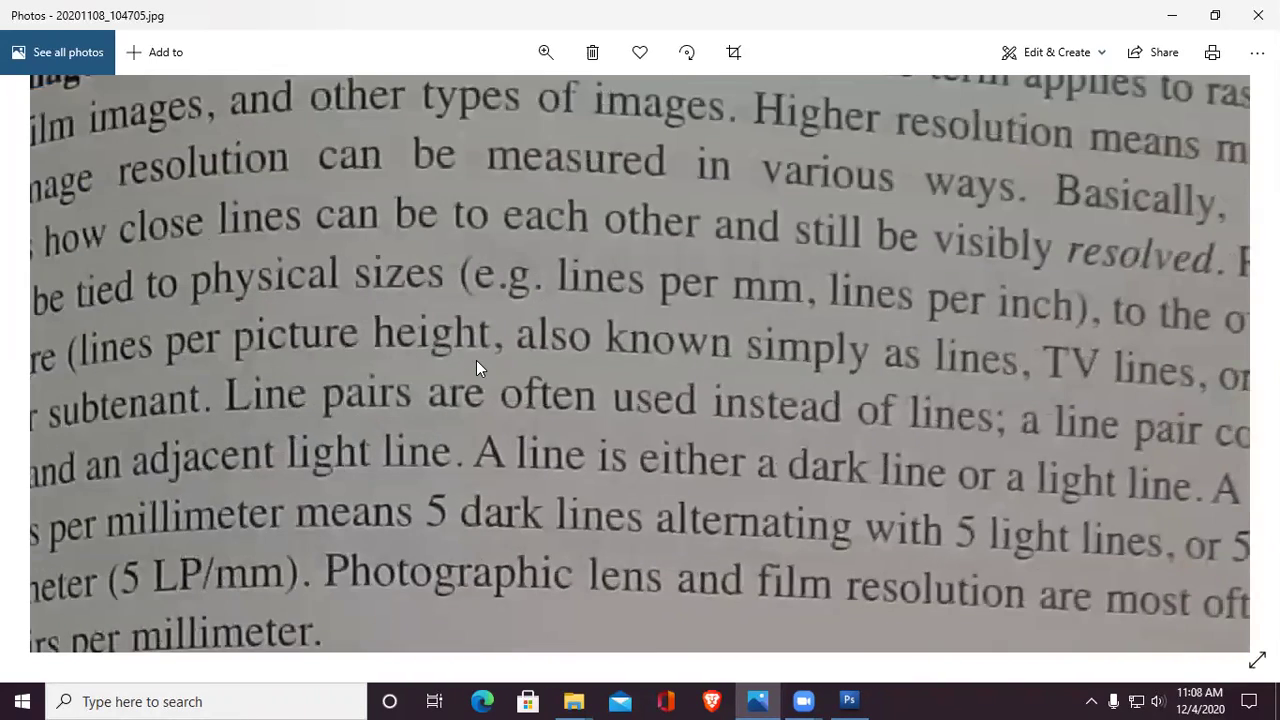
scroll(478, 364, "up", 4)
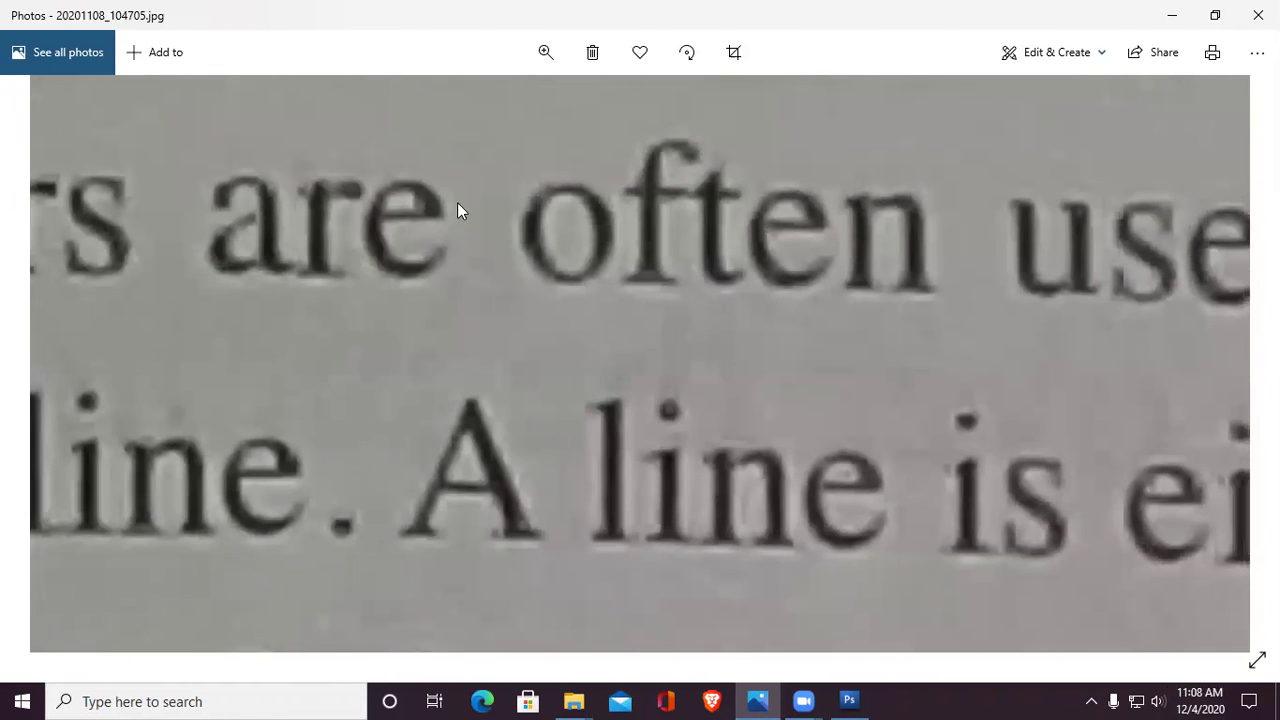
scroll(481, 248, "up", 1)
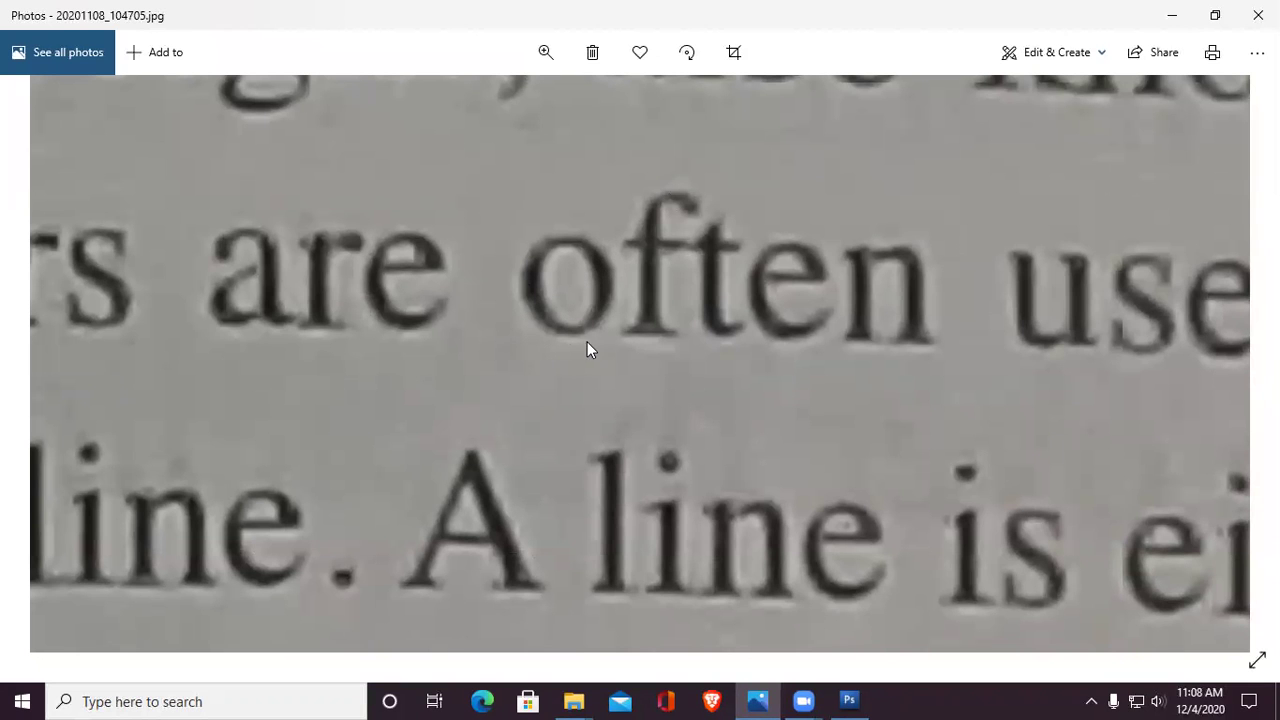
scroll(641, 340, "down", 5)
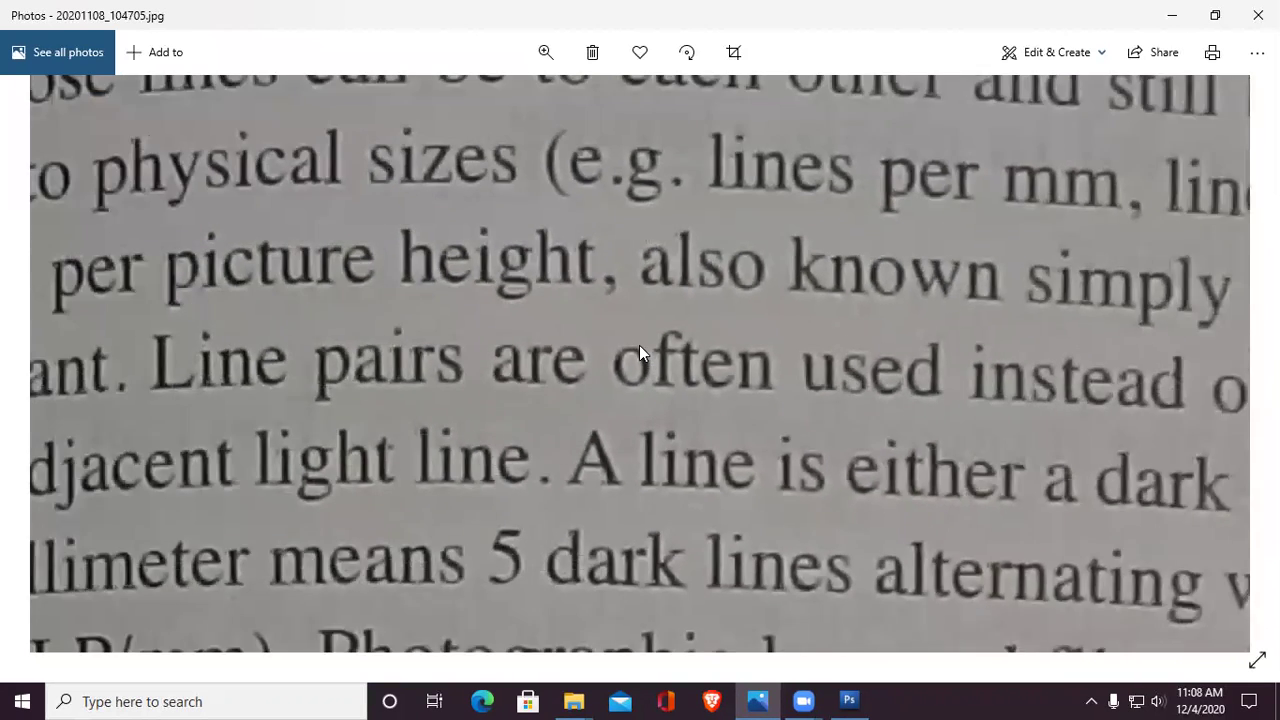
scroll(637, 347, "down", 5)
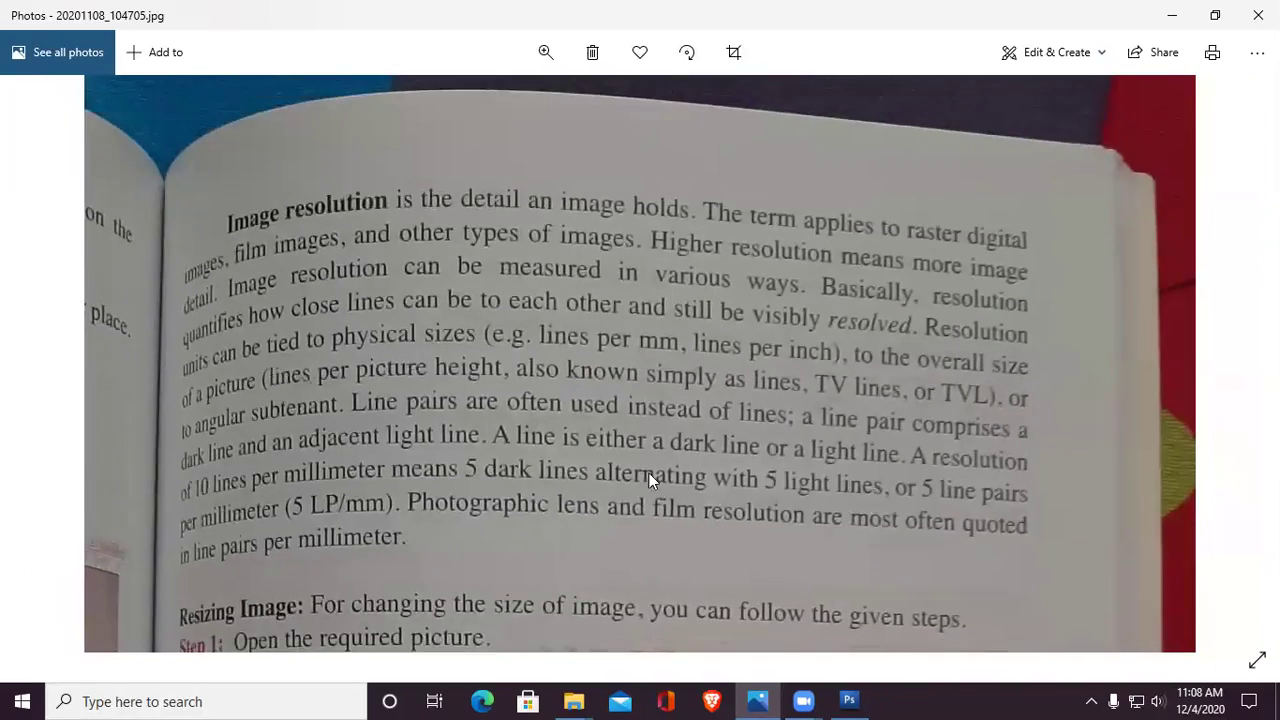
Step: Read the five Resizing Image steps and examine Fig. 6.6 beside them
left_click_drag(703, 508, 713, 289)
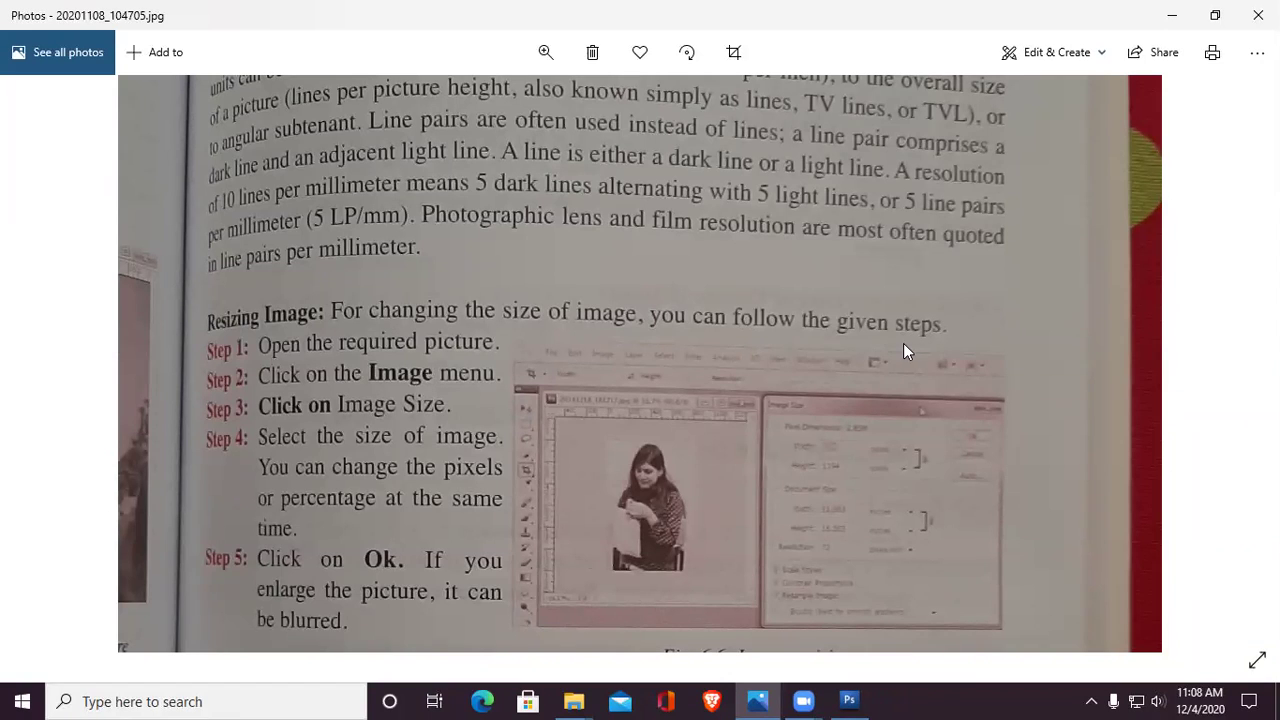
scroll(669, 402, "up", 1)
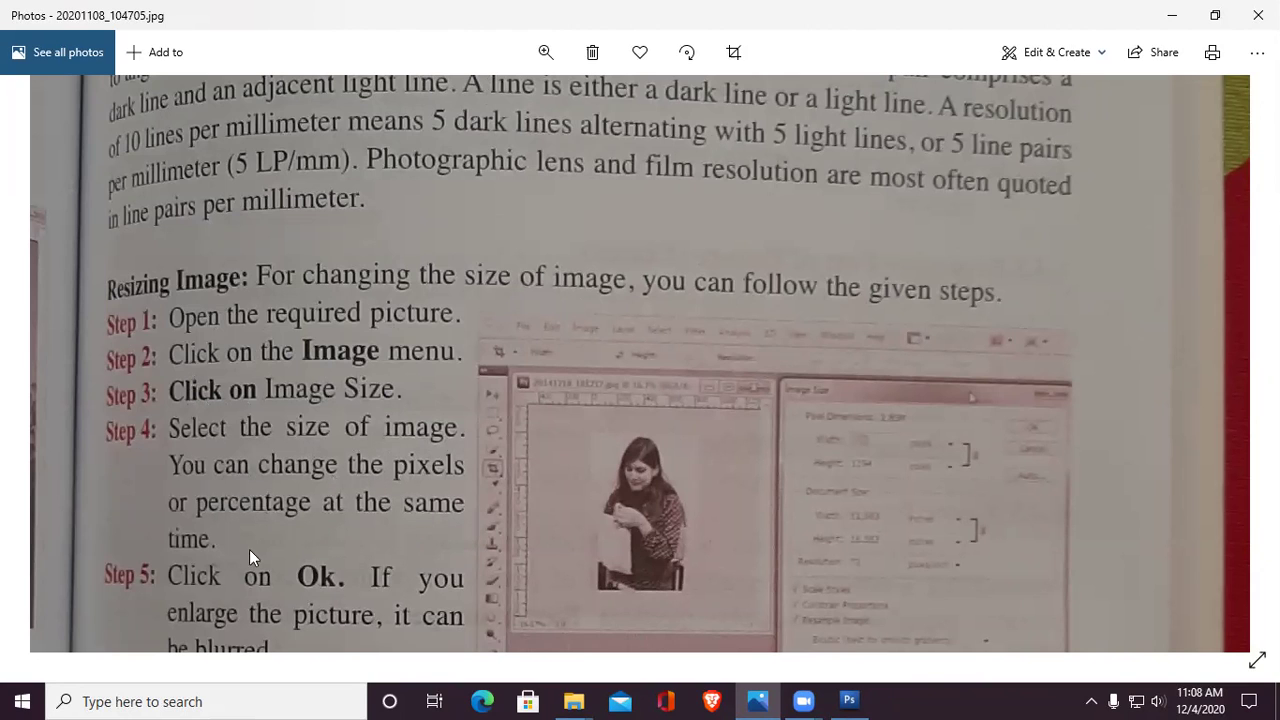
left_click_drag(420, 619, 313, 504)
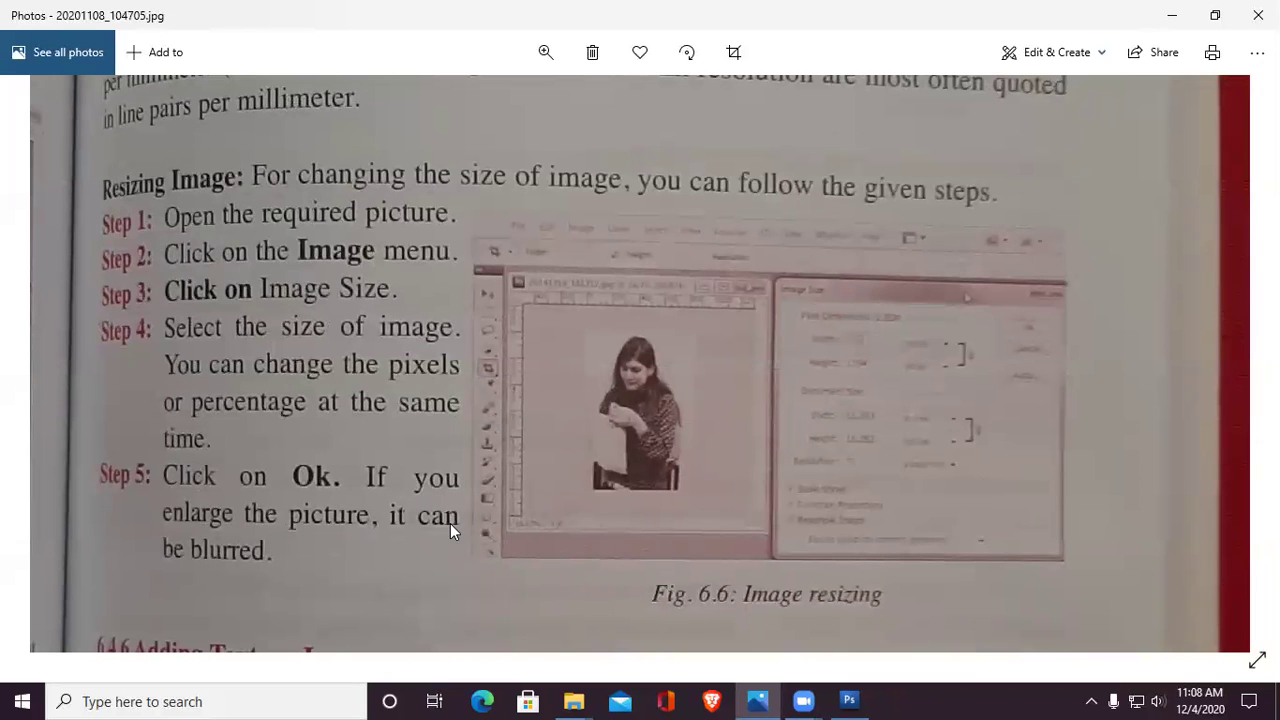
left_click_drag(497, 353, 500, 422)
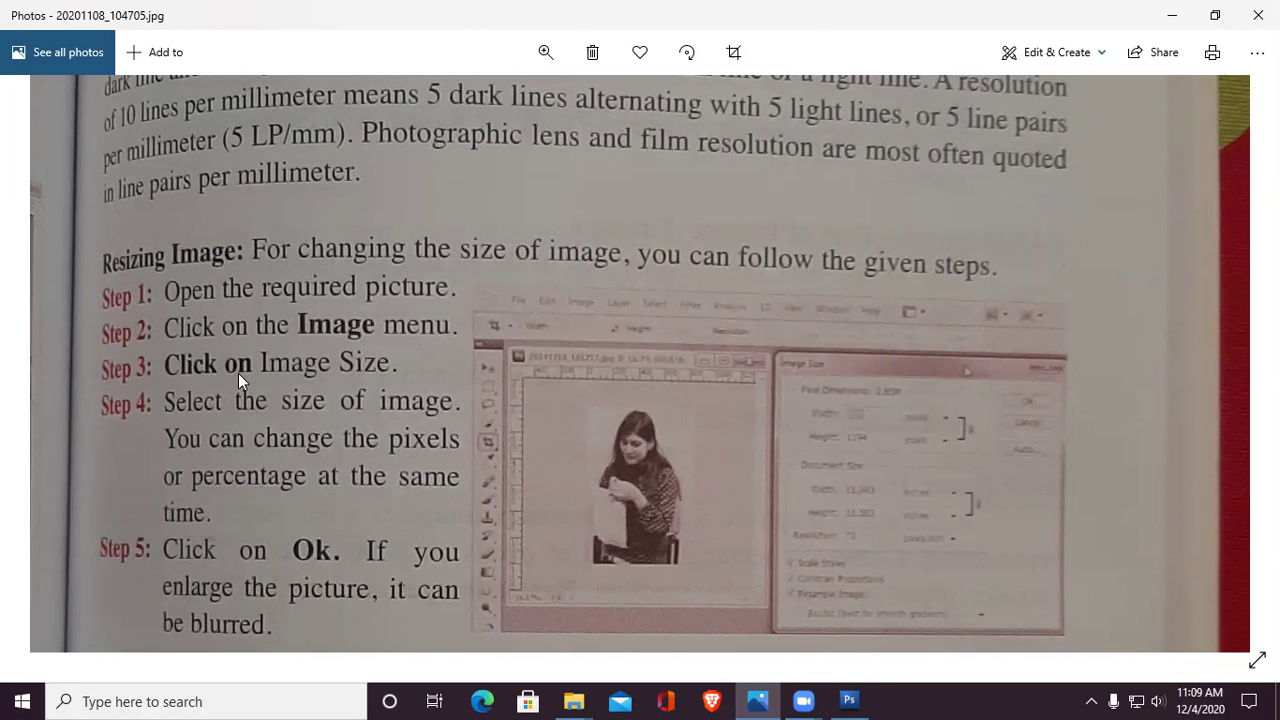
Step: Switch to Photoshop and browse to the Downloads folder on This PC for a picture to open
left_click(849, 700)
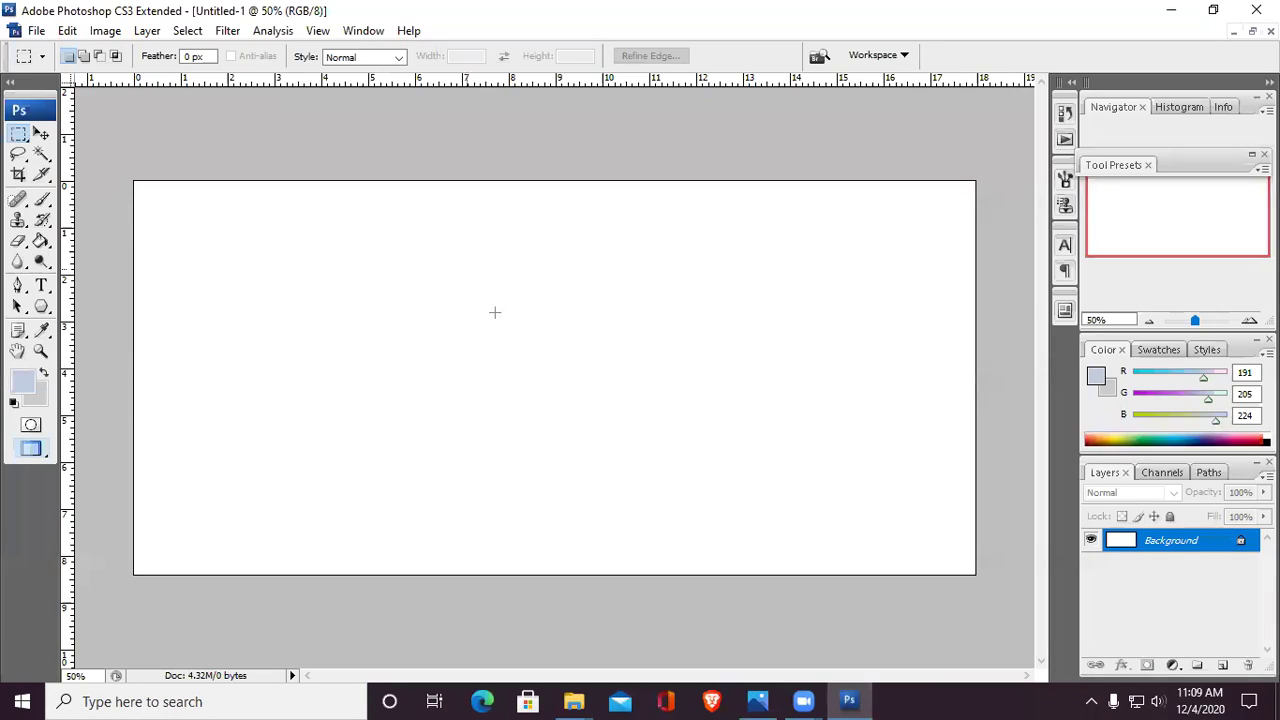
left_click(36, 30)
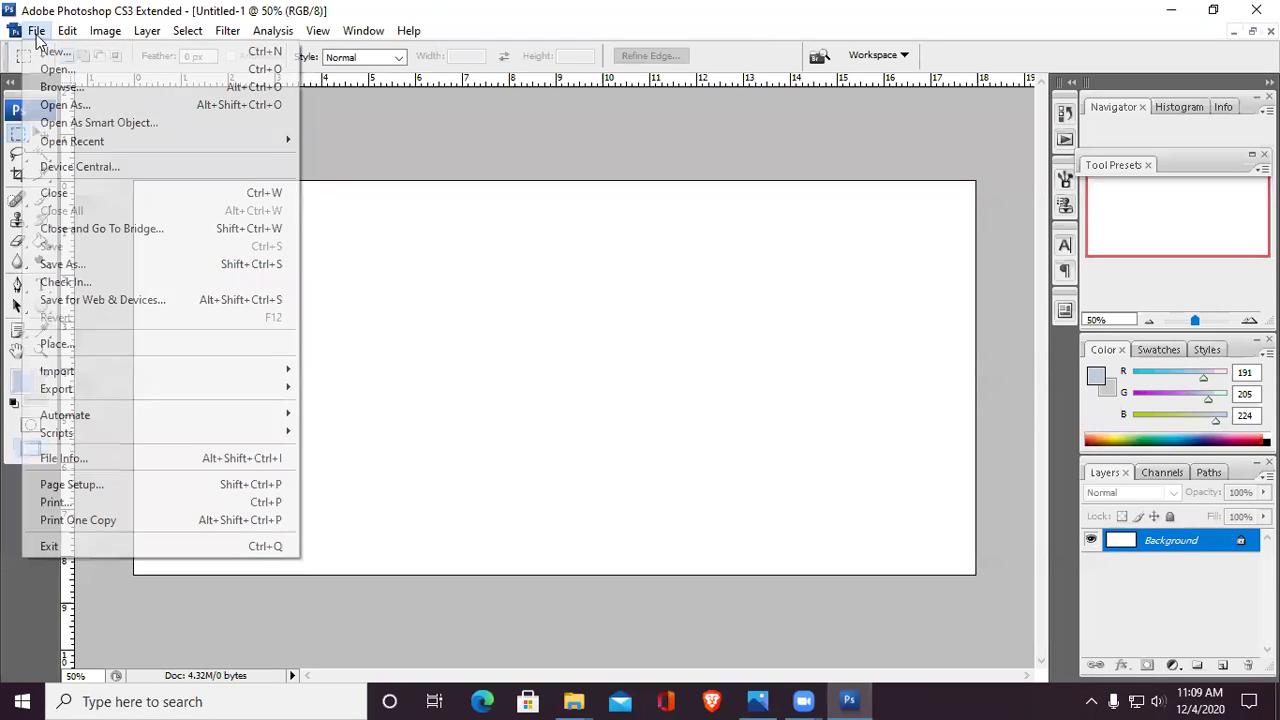
left_click(58, 69)
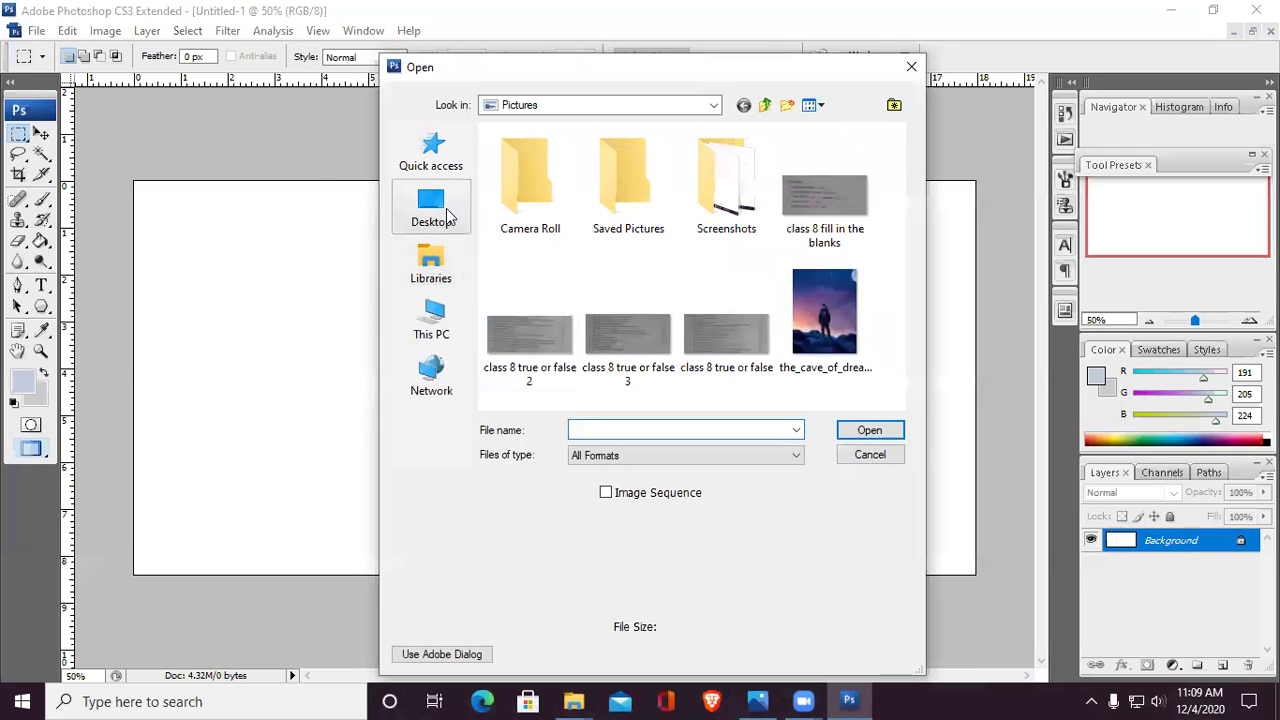
left_click(434, 318)
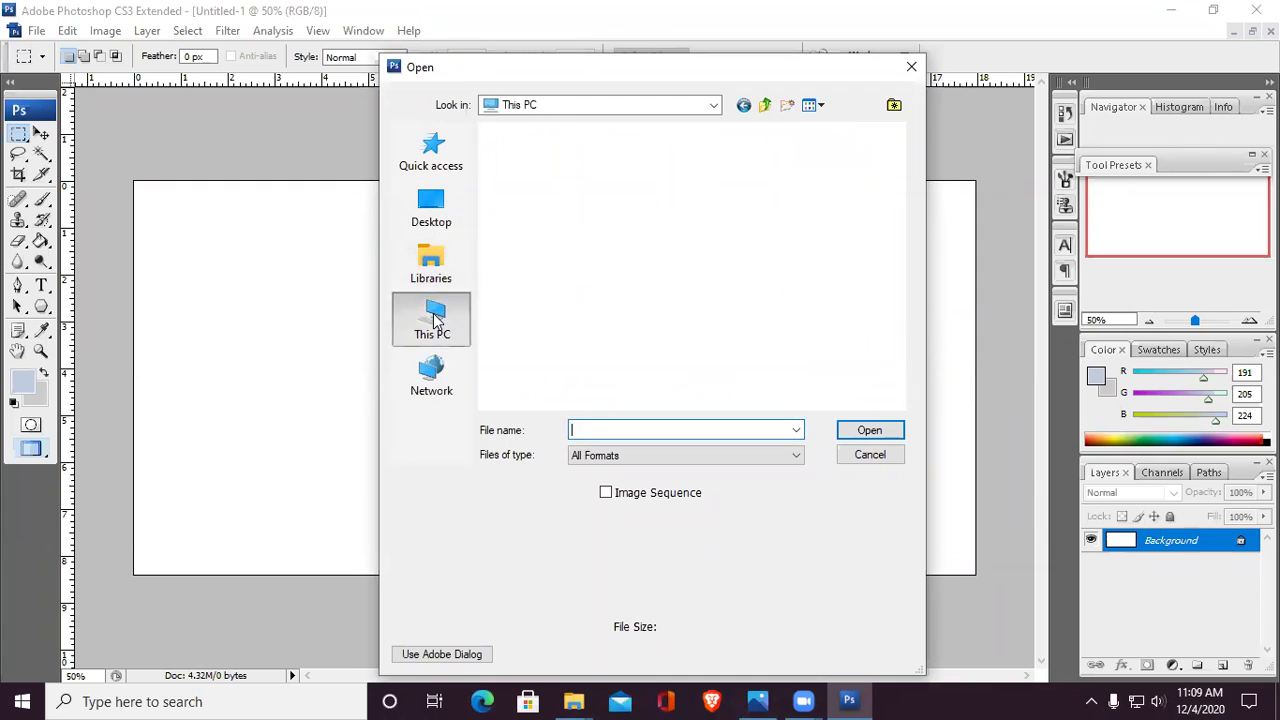
left_click(436, 270)
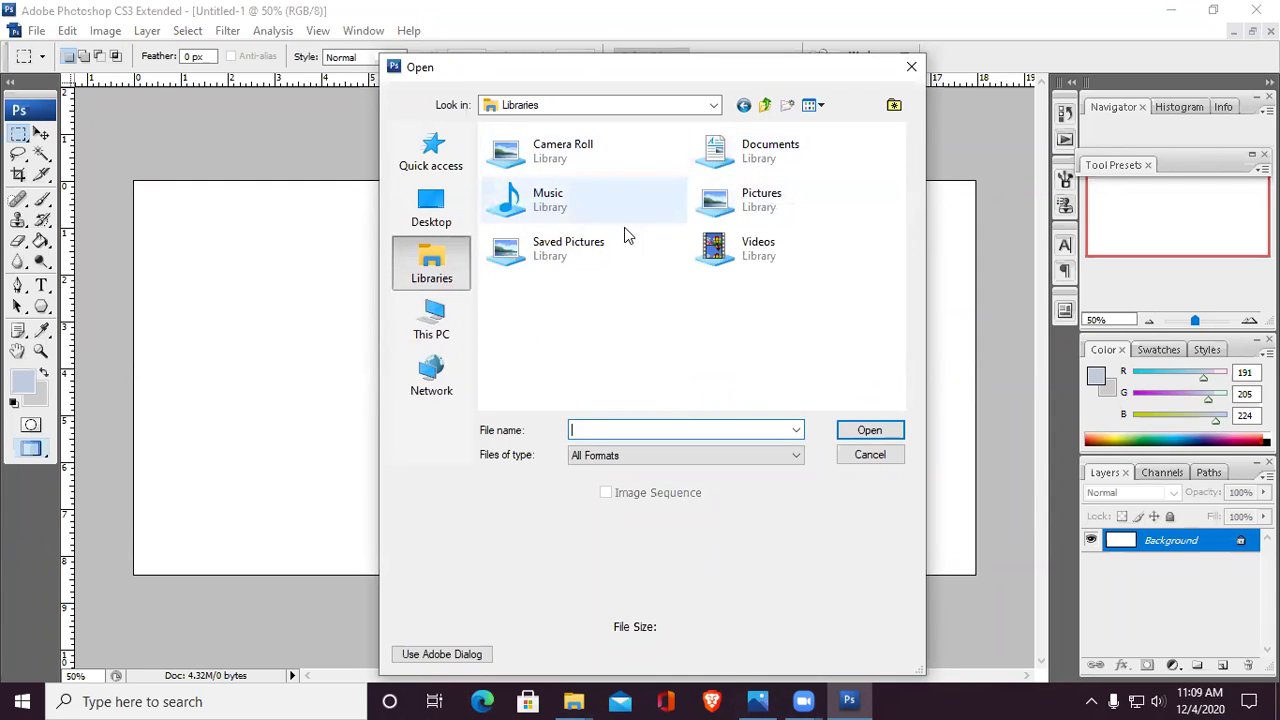
left_click(425, 325)
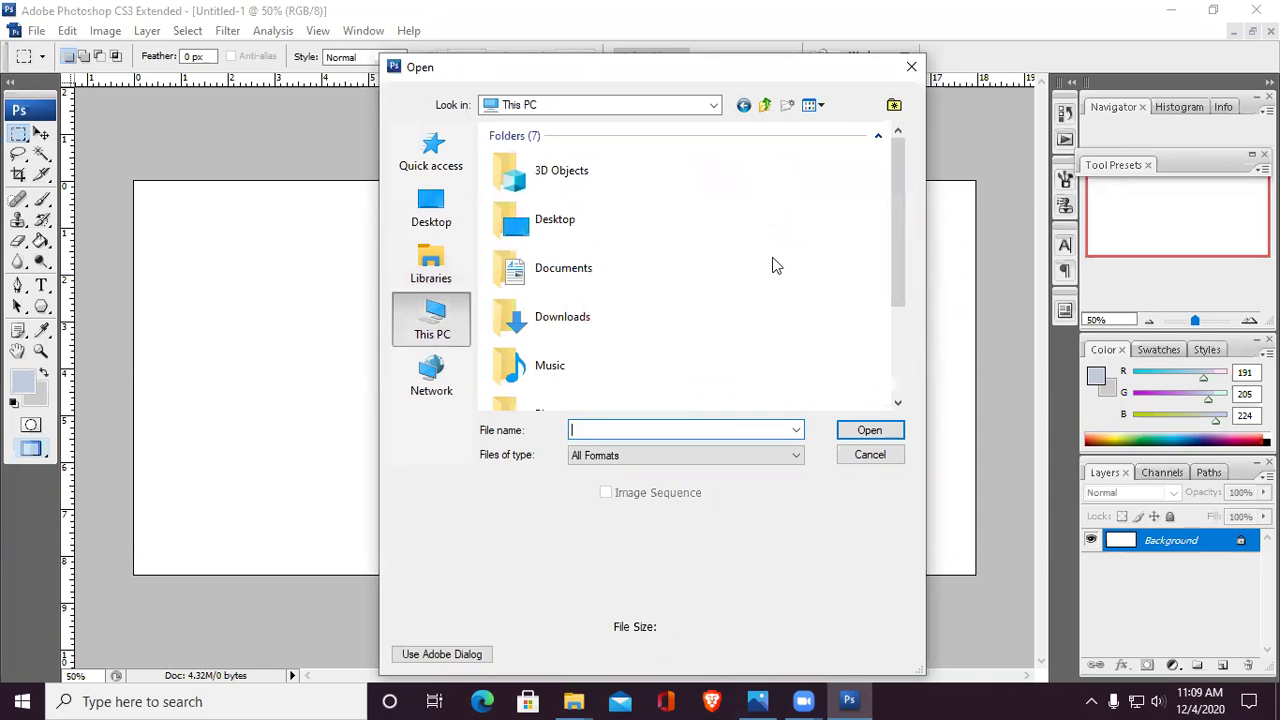
double_click(590, 318)
Step: Preview several of the downloaded pictures and open Man-PNG-Transparent-Image from the Downloads folder
scroll(650, 315, "down", 2)
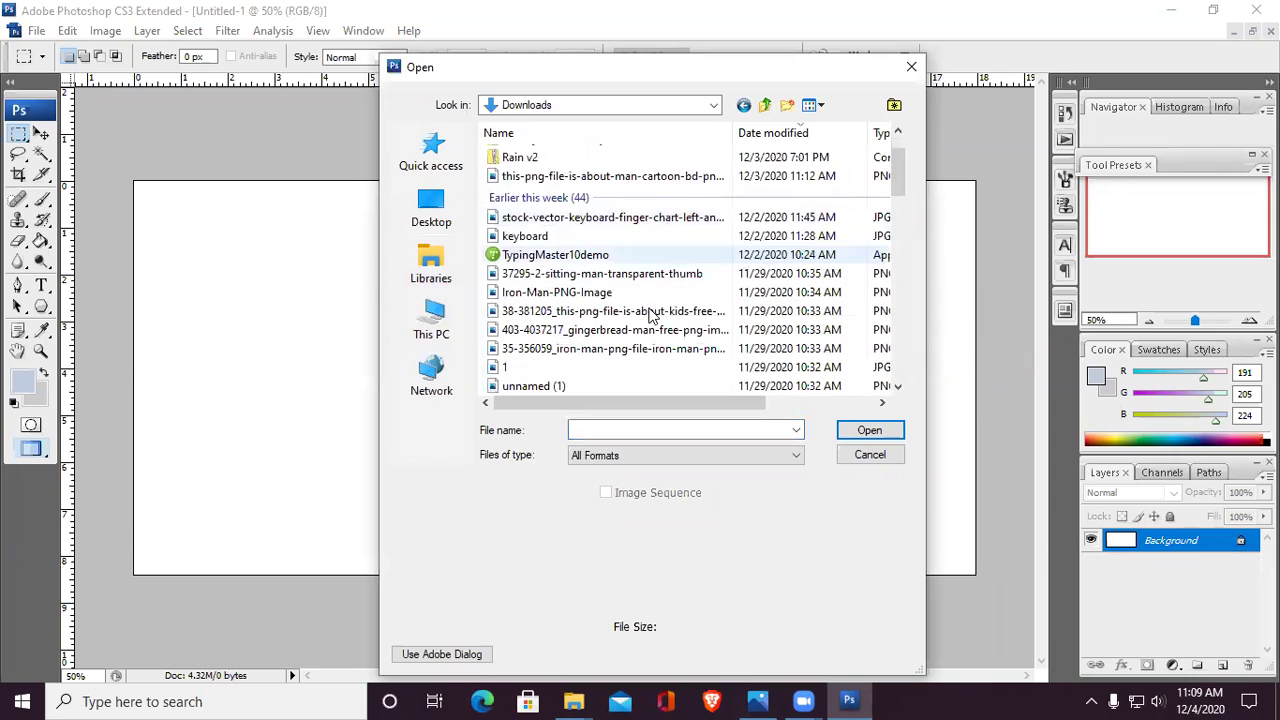
scroll(650, 315, "down", 1)
scroll(632, 362, "down", 1)
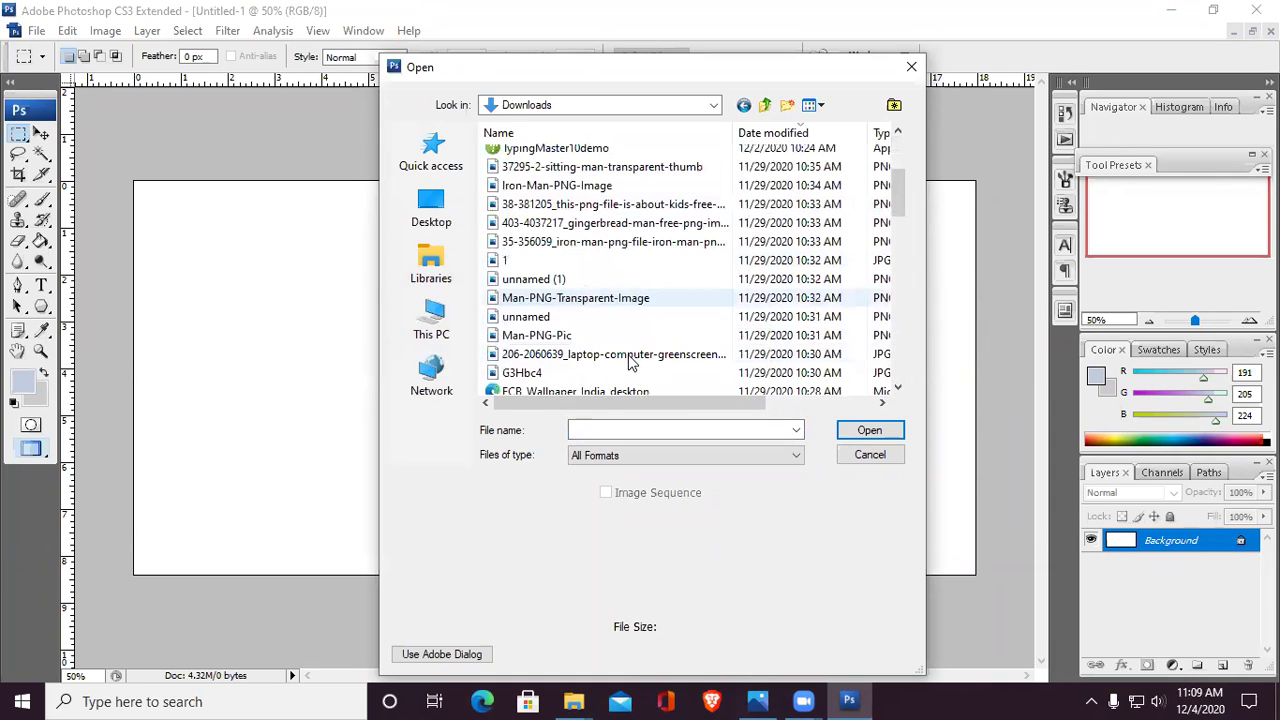
left_click(590, 336)
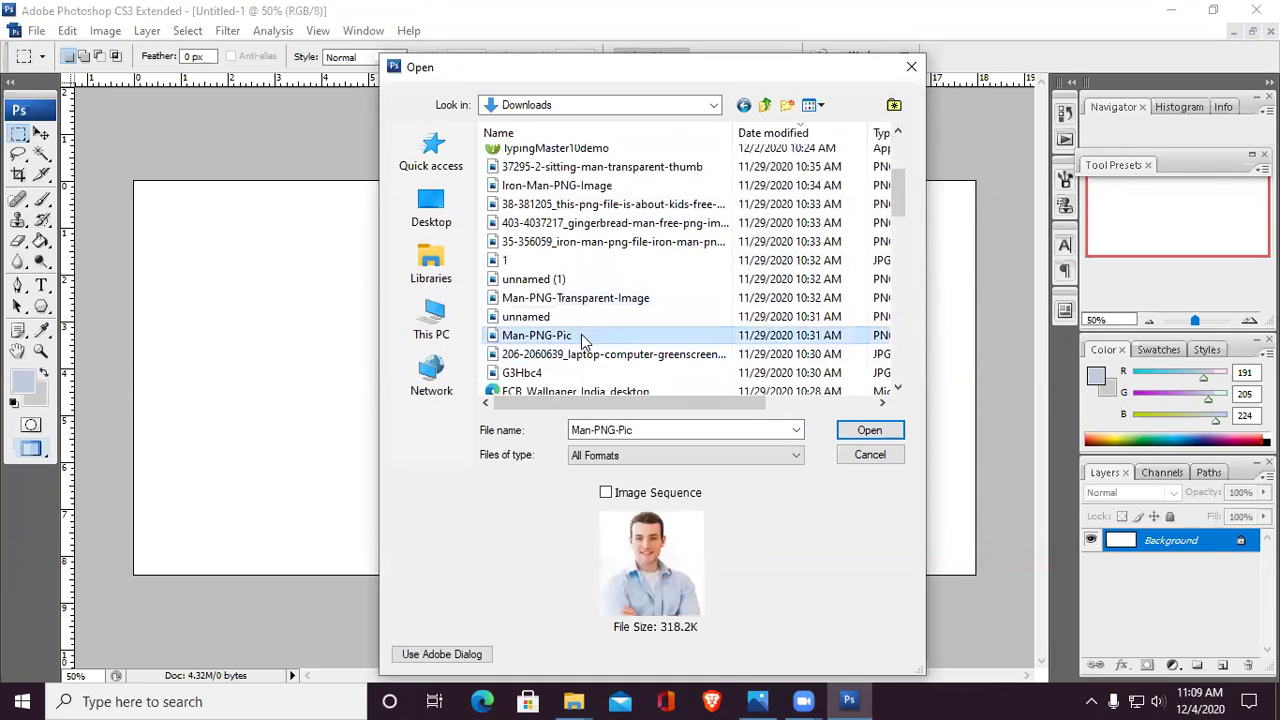
left_click(572, 355)
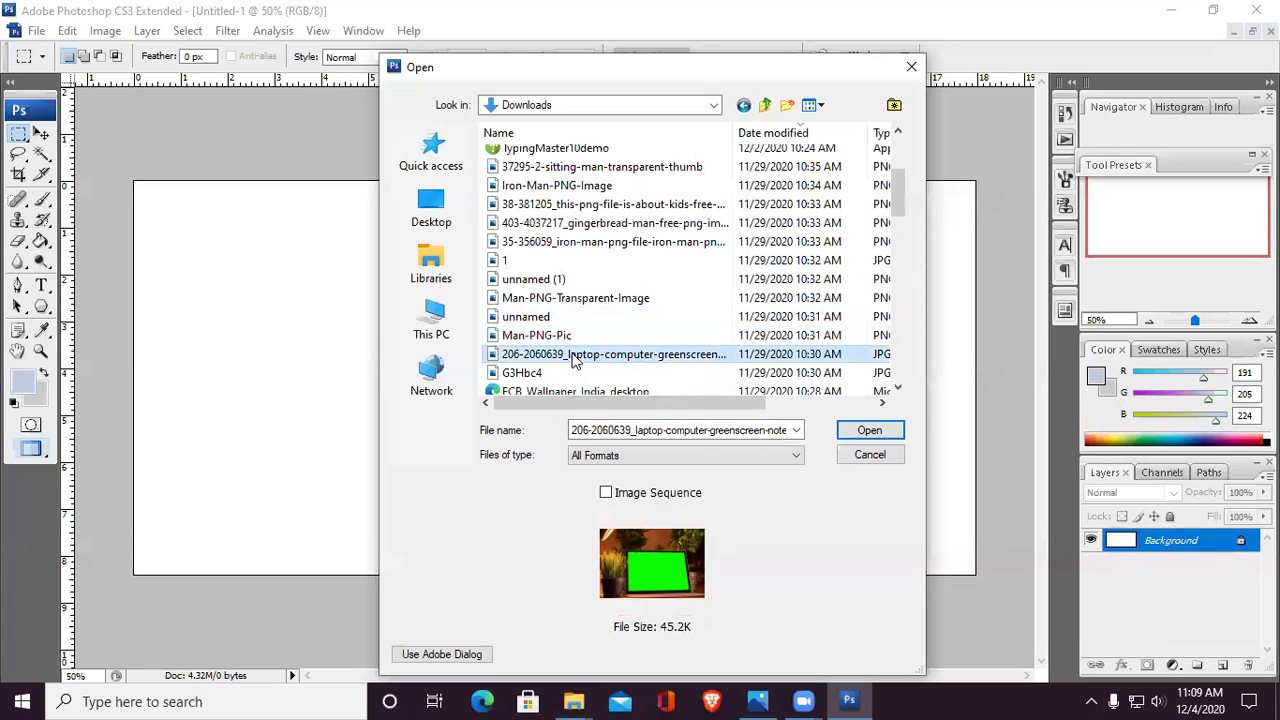
left_click(579, 370)
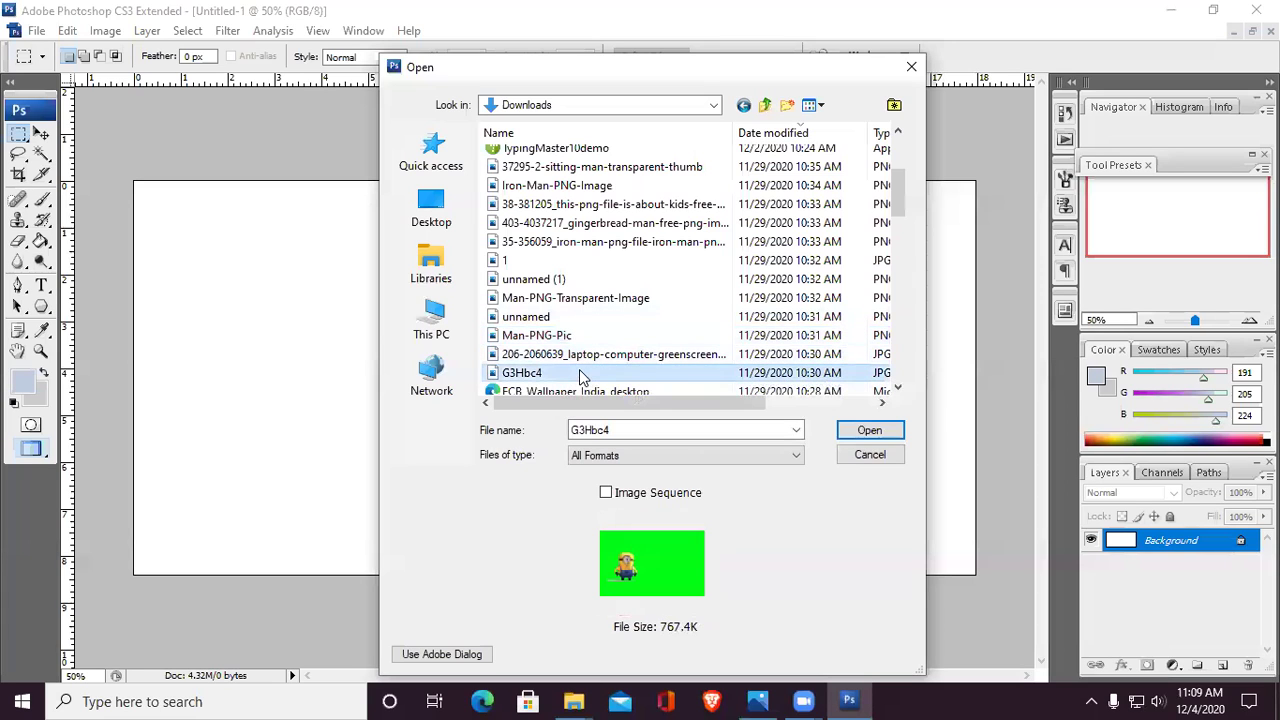
left_click(578, 316)
left_click(580, 298)
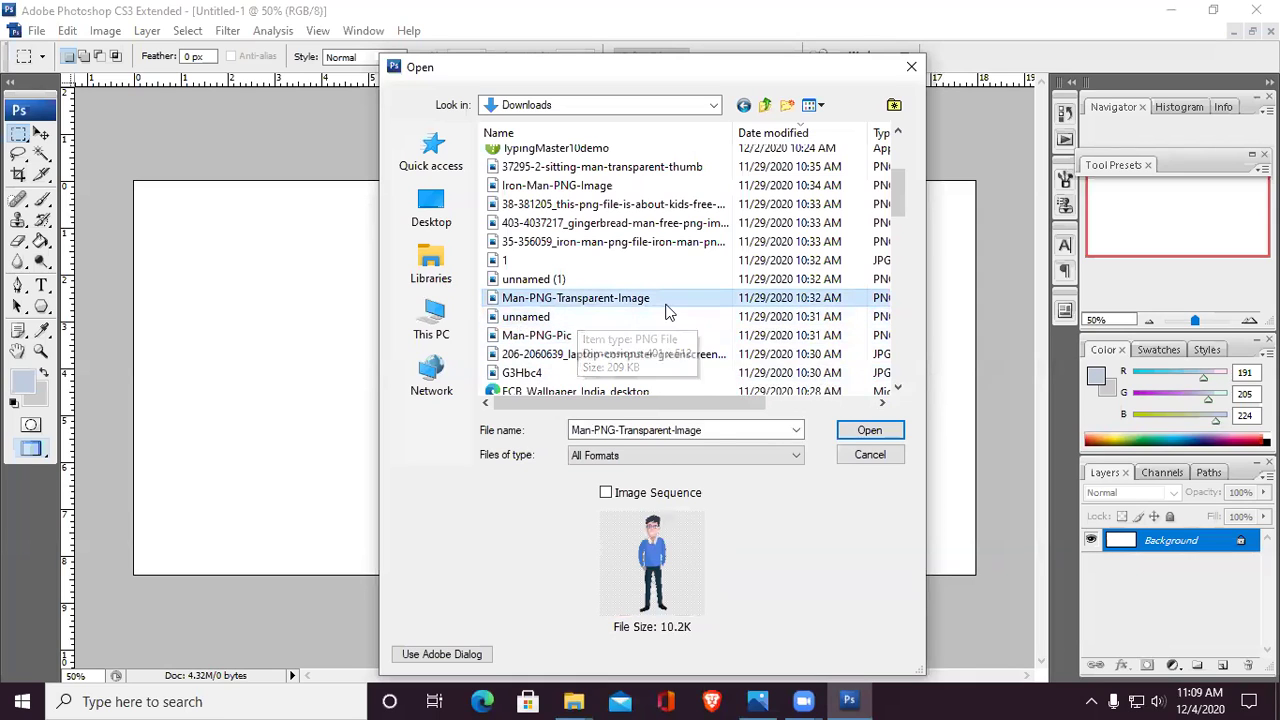
left_click(886, 432)
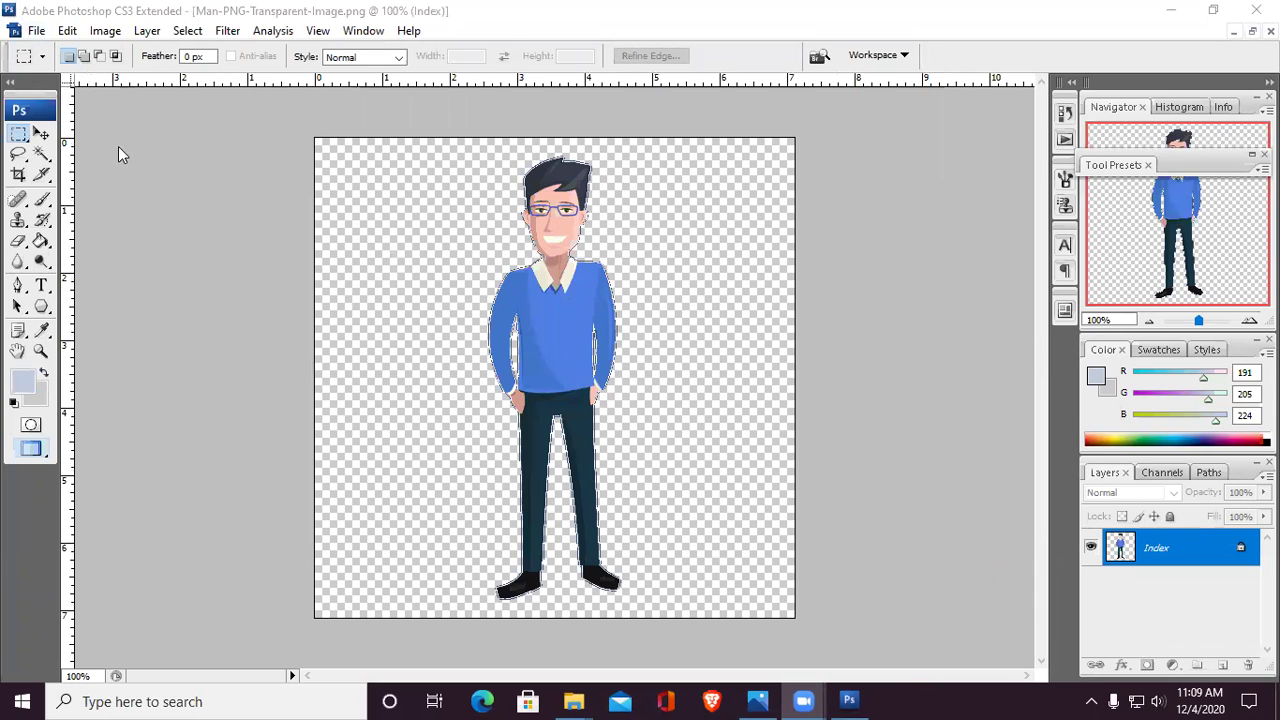
left_click(36, 30)
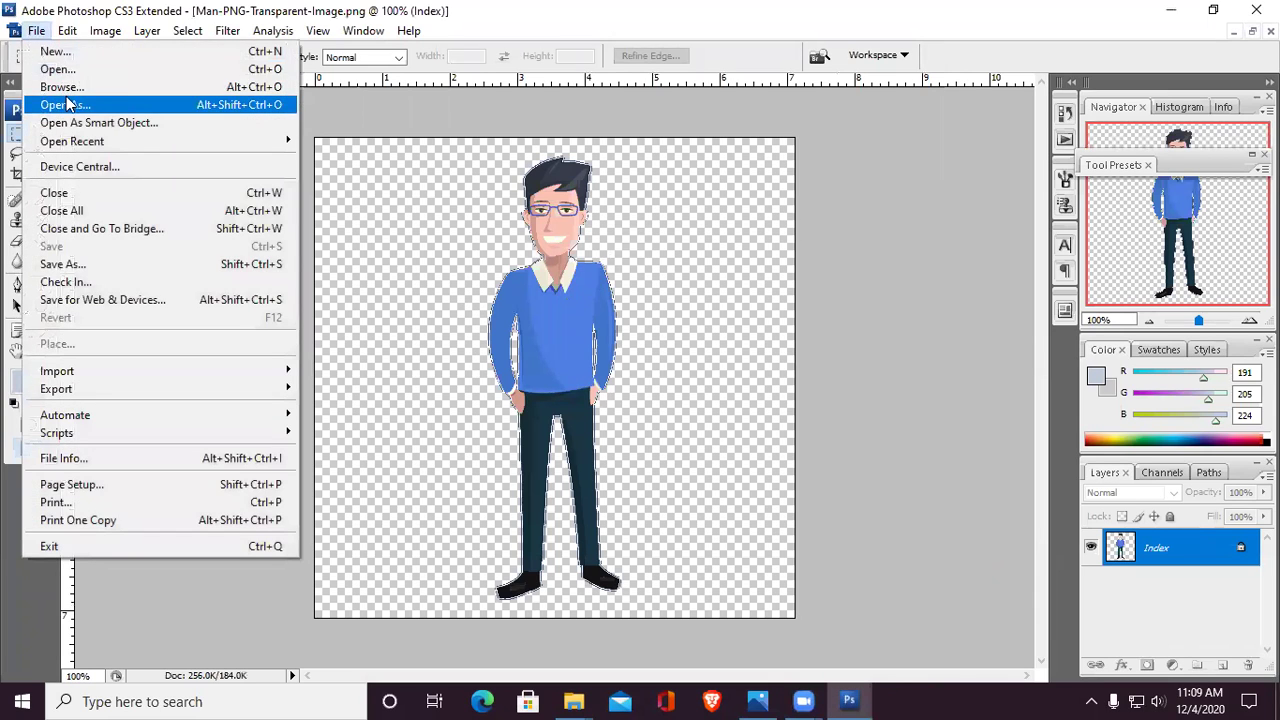
left_click(57, 69)
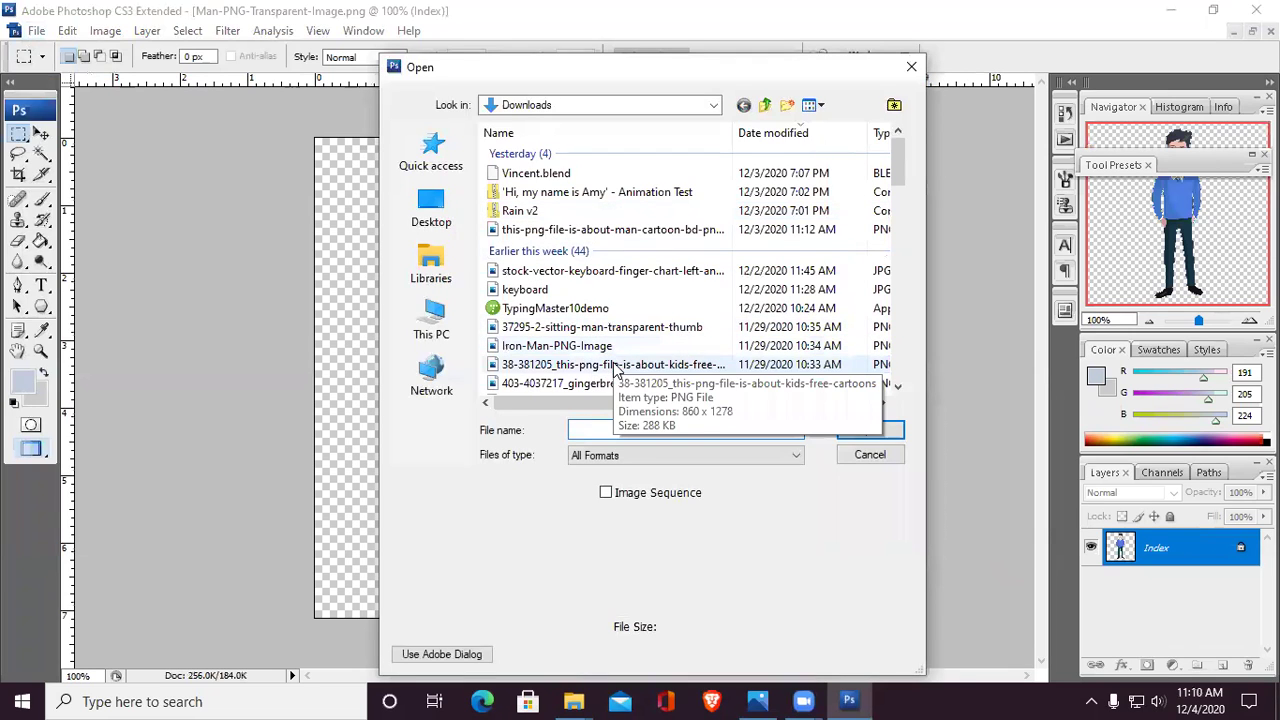
scroll(619, 368, "down", 1)
scroll(619, 368, "down", 2)
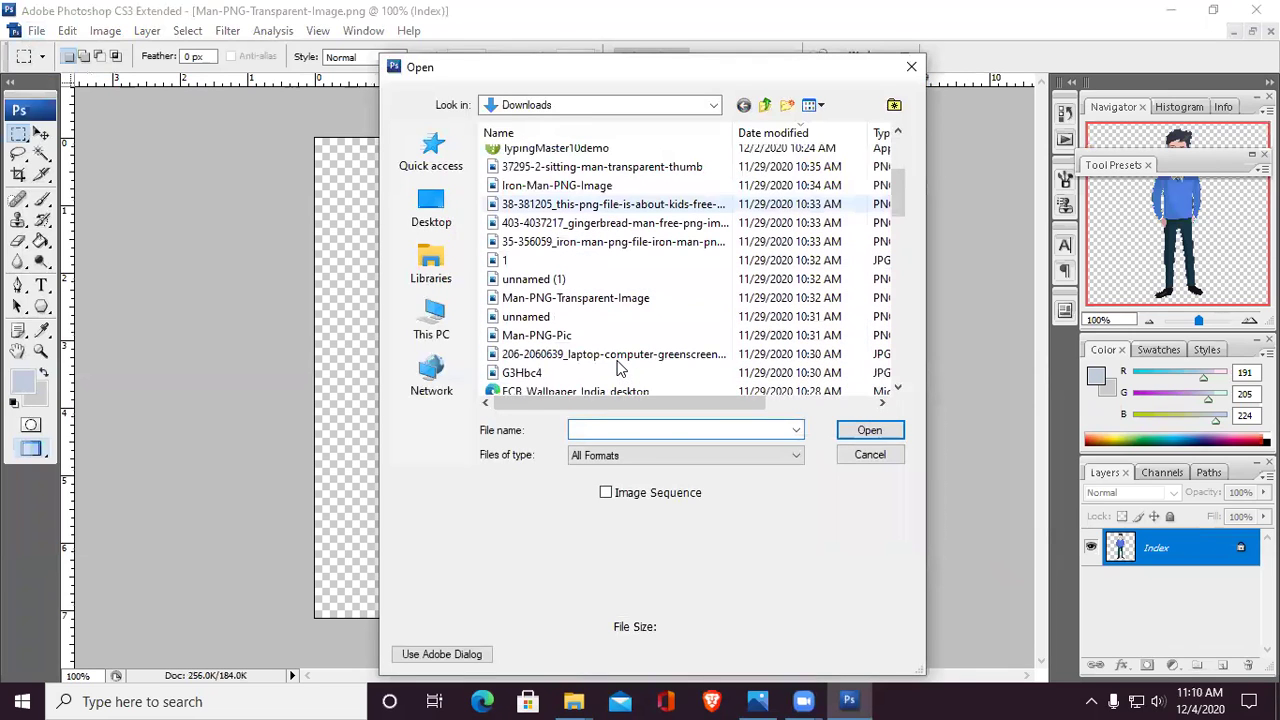
left_click(546, 318)
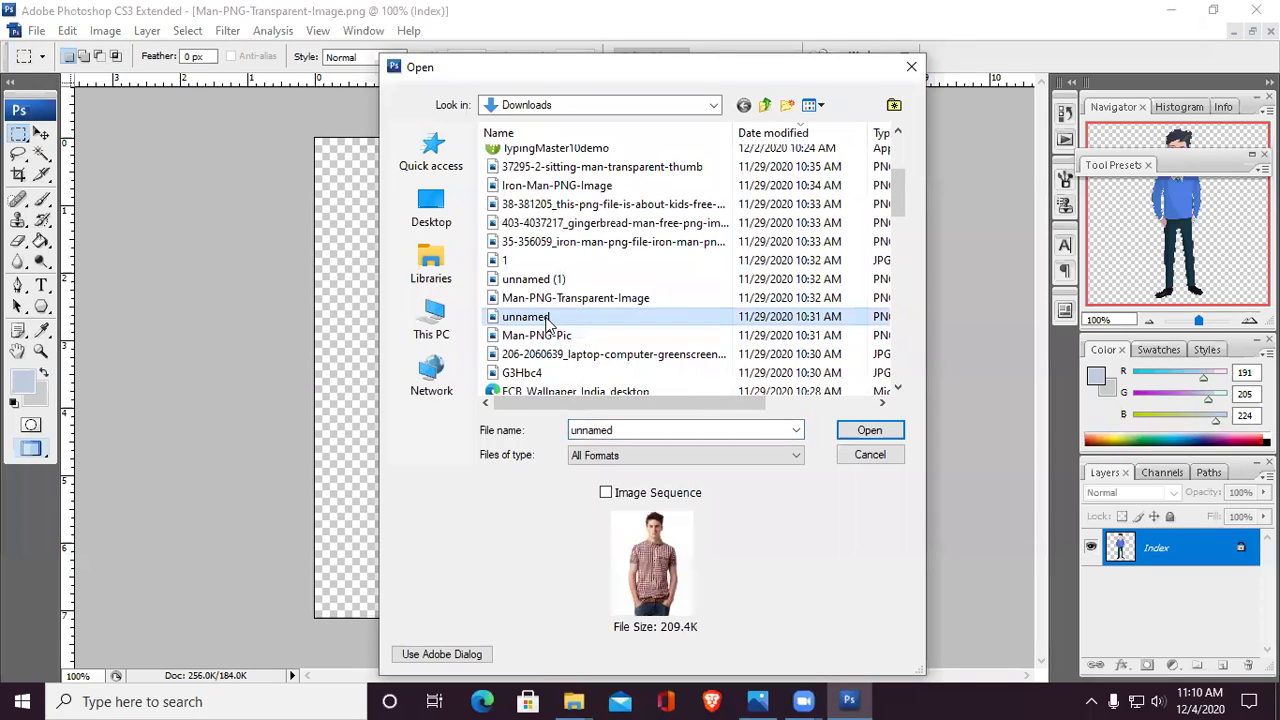
left_click(556, 298)
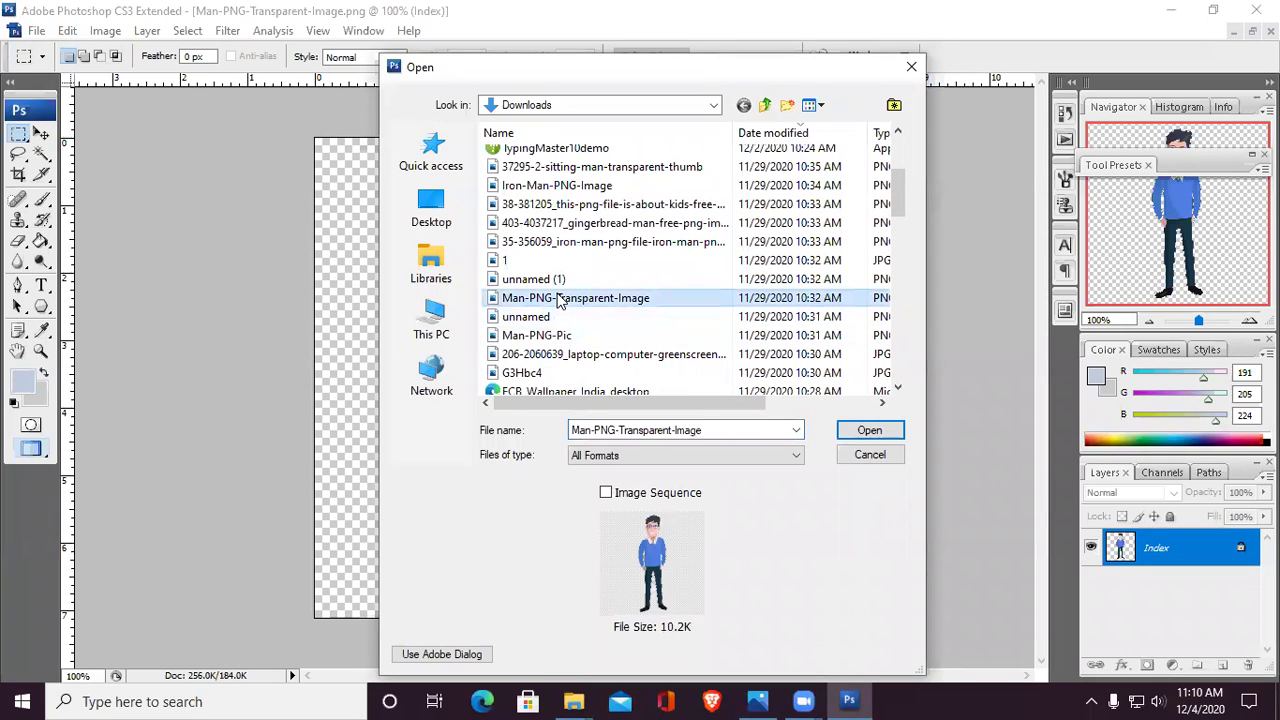
left_click(558, 280)
left_click(565, 316)
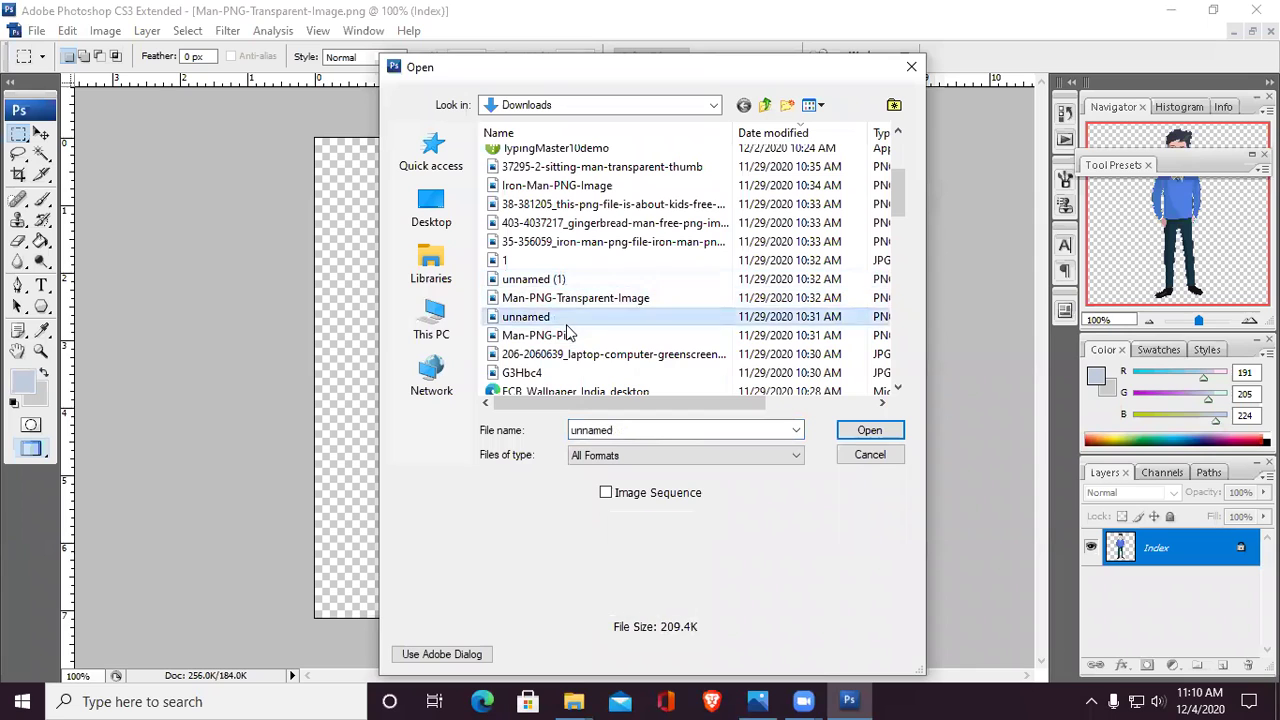
left_click(575, 355)
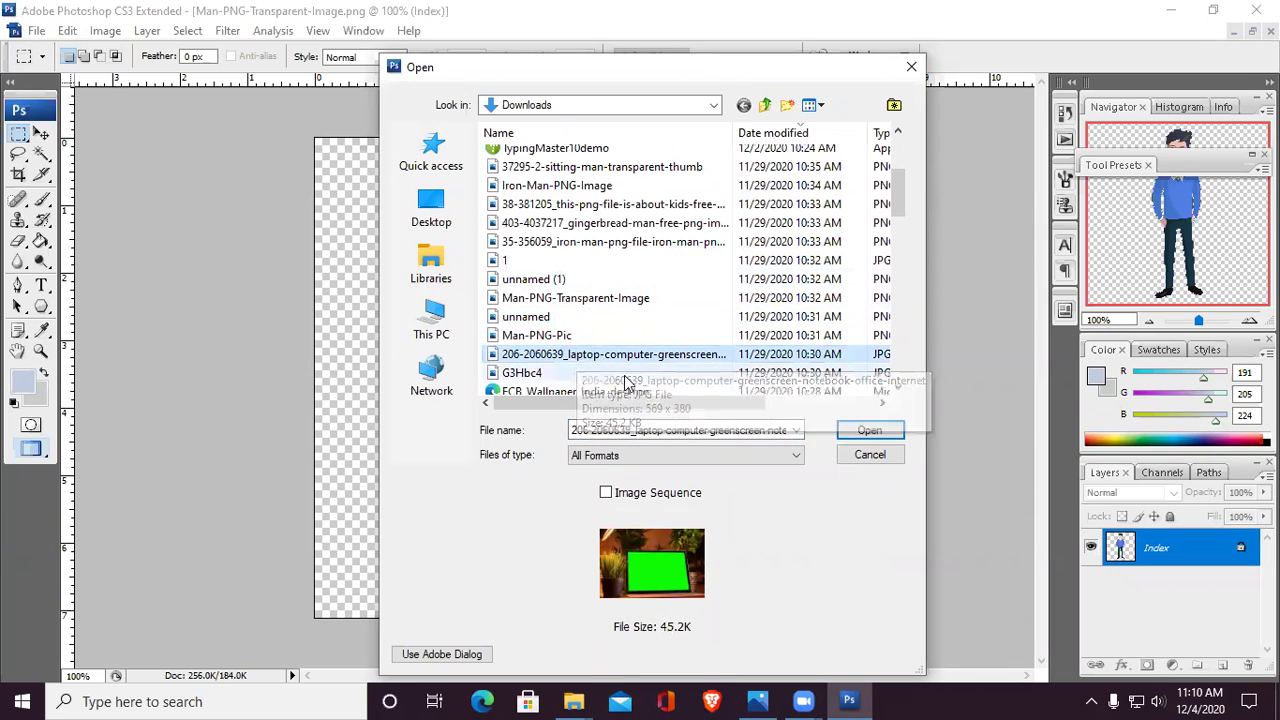
left_click(869, 430)
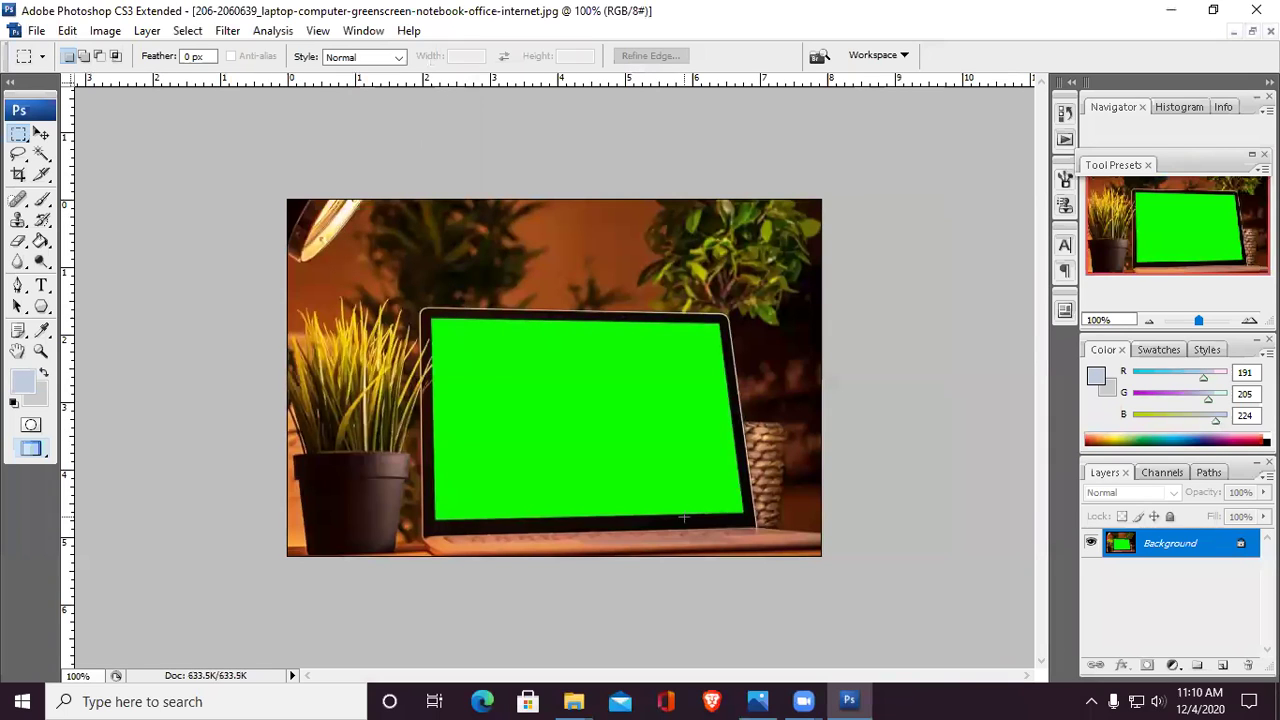
Step: Check the textbook's resizing steps in Photos, and bring up the Image Size settings for the laptop picture in Photoshop
left_click(757, 701)
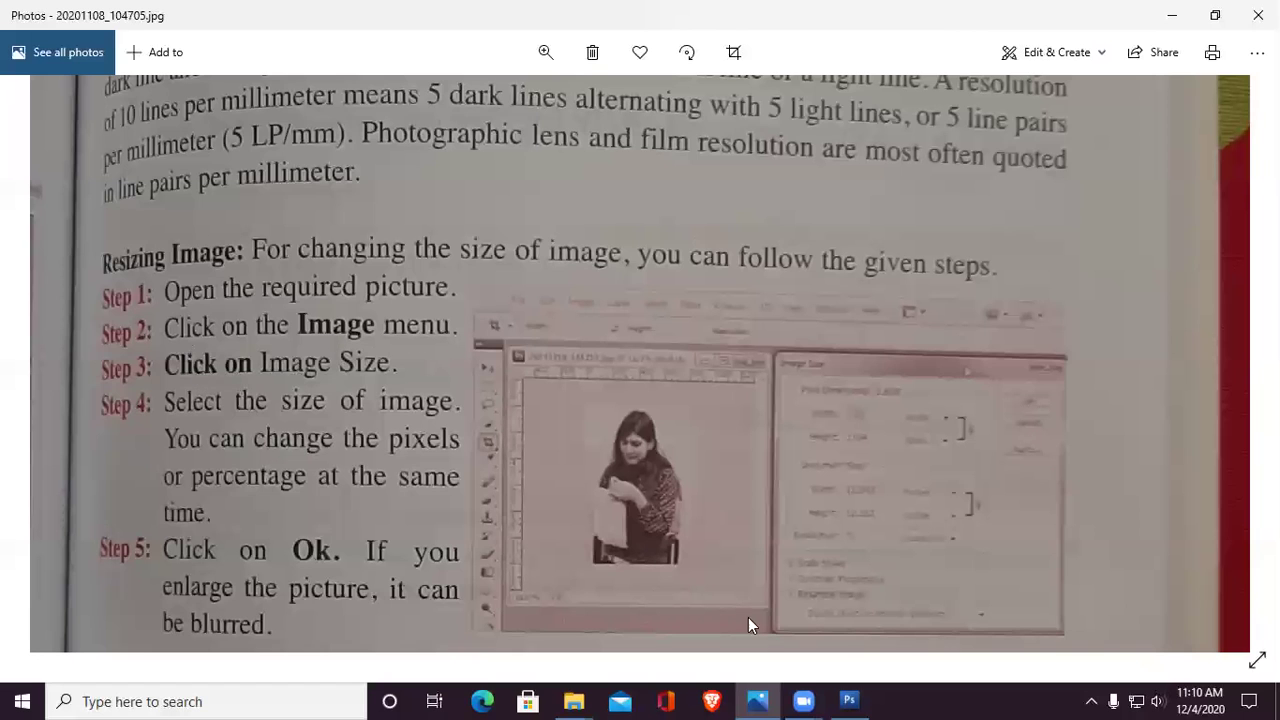
left_click(849, 701)
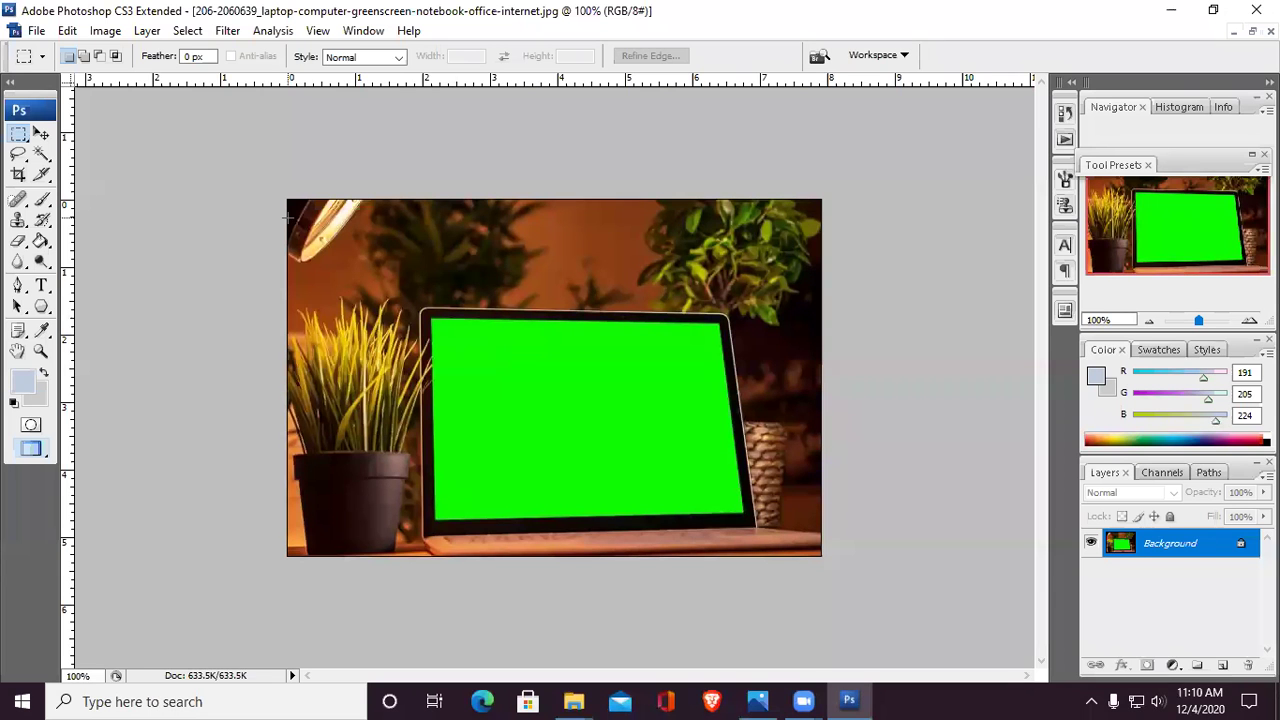
left_click(108, 32)
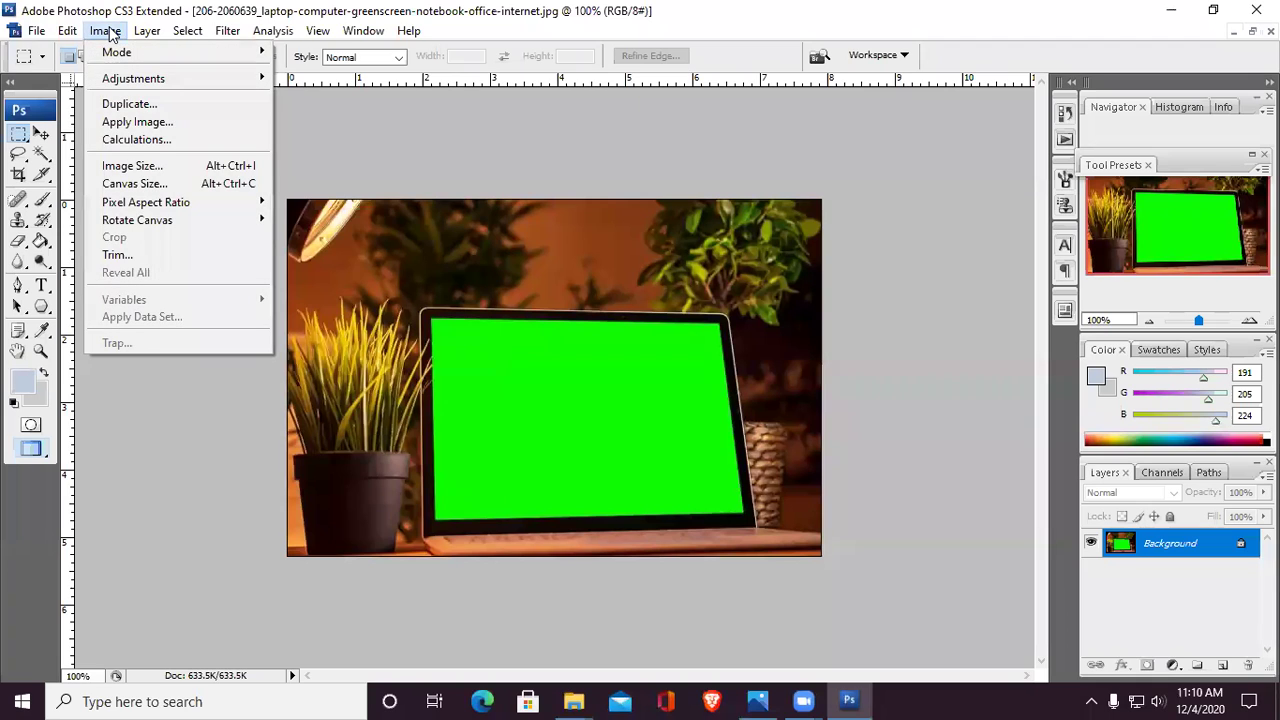
left_click(172, 172)
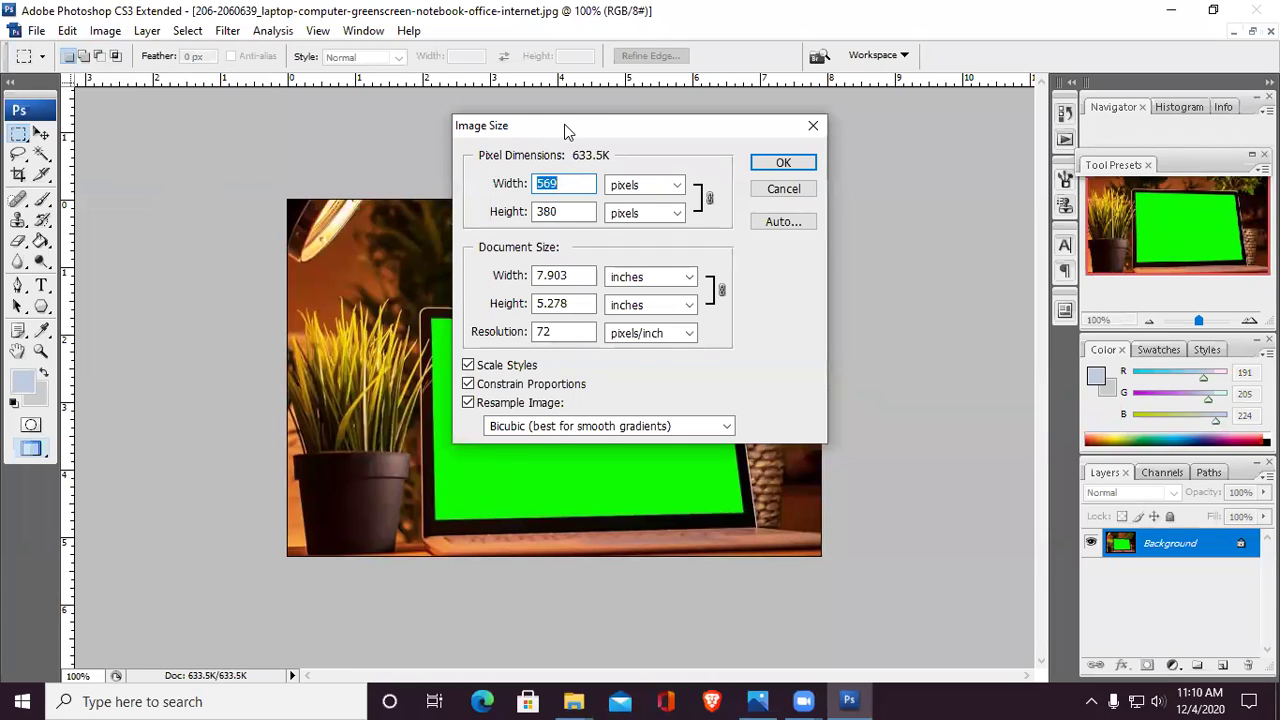
left_click_drag(626, 124, 701, 123)
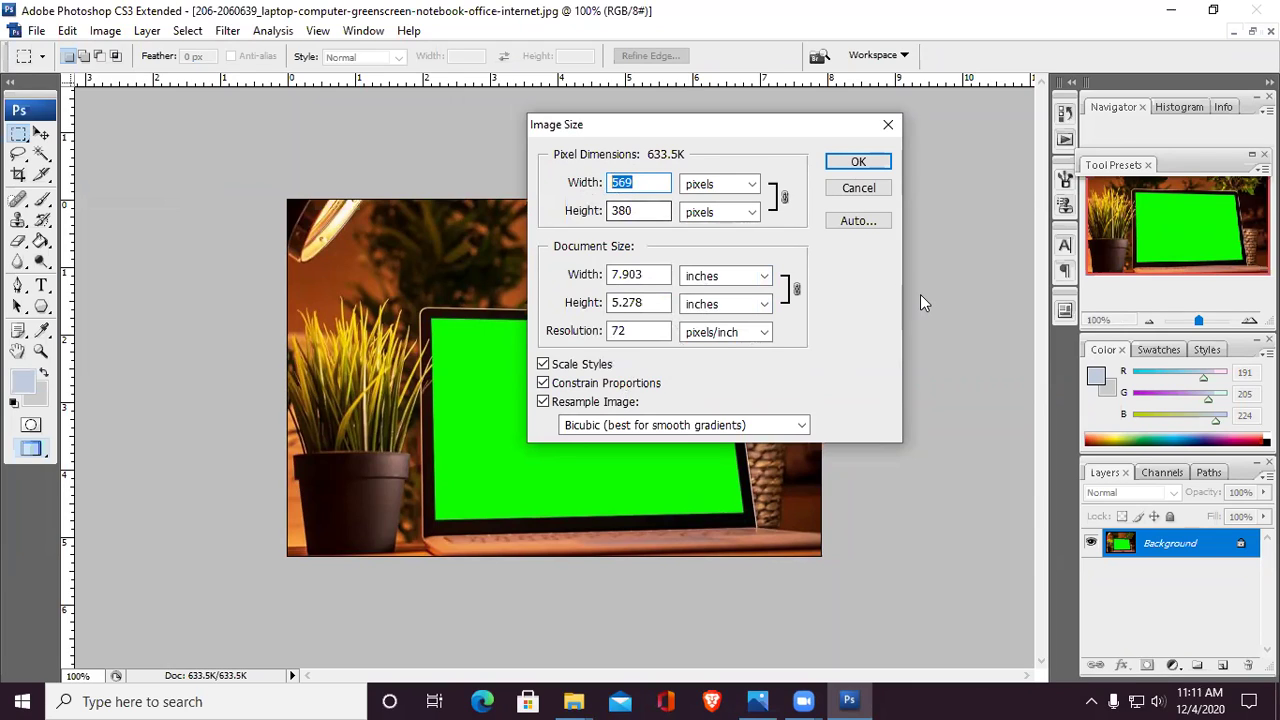
Step: Try a pixel width of 1366, a pixel height of 768 and a document width of 7 inches
type("1366")
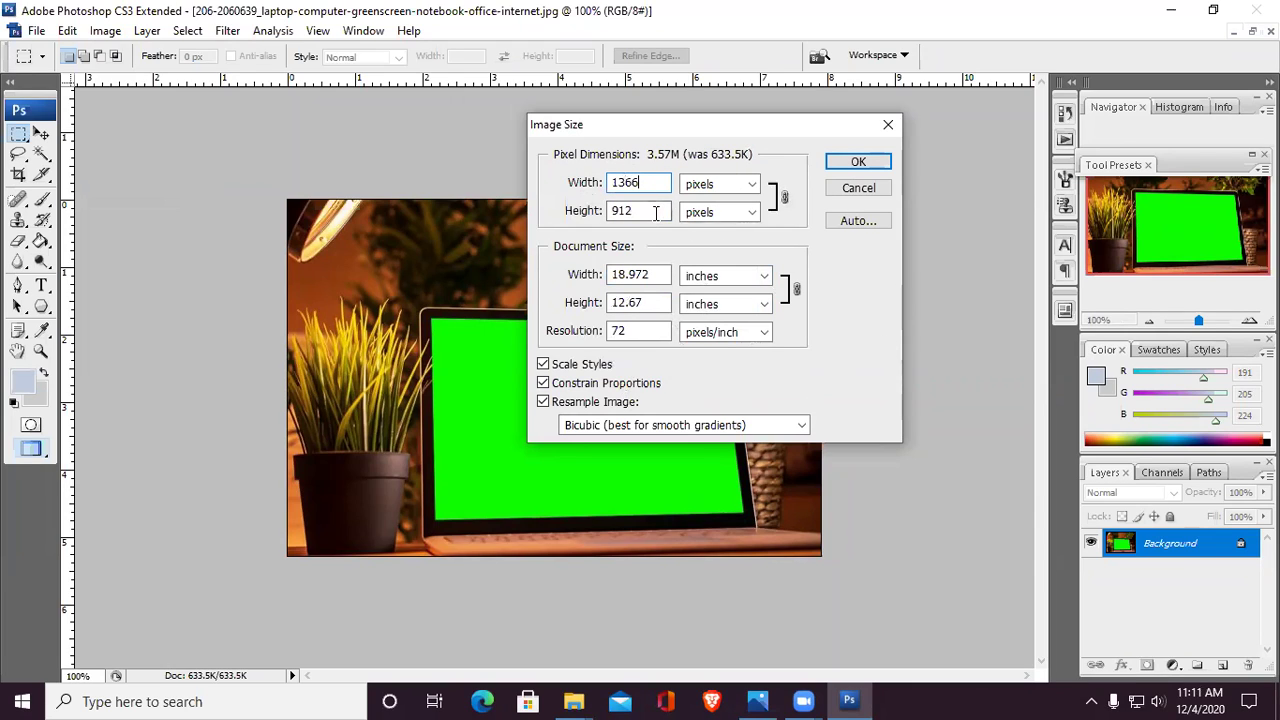
left_click_drag(657, 210, 527, 205)
type("8")
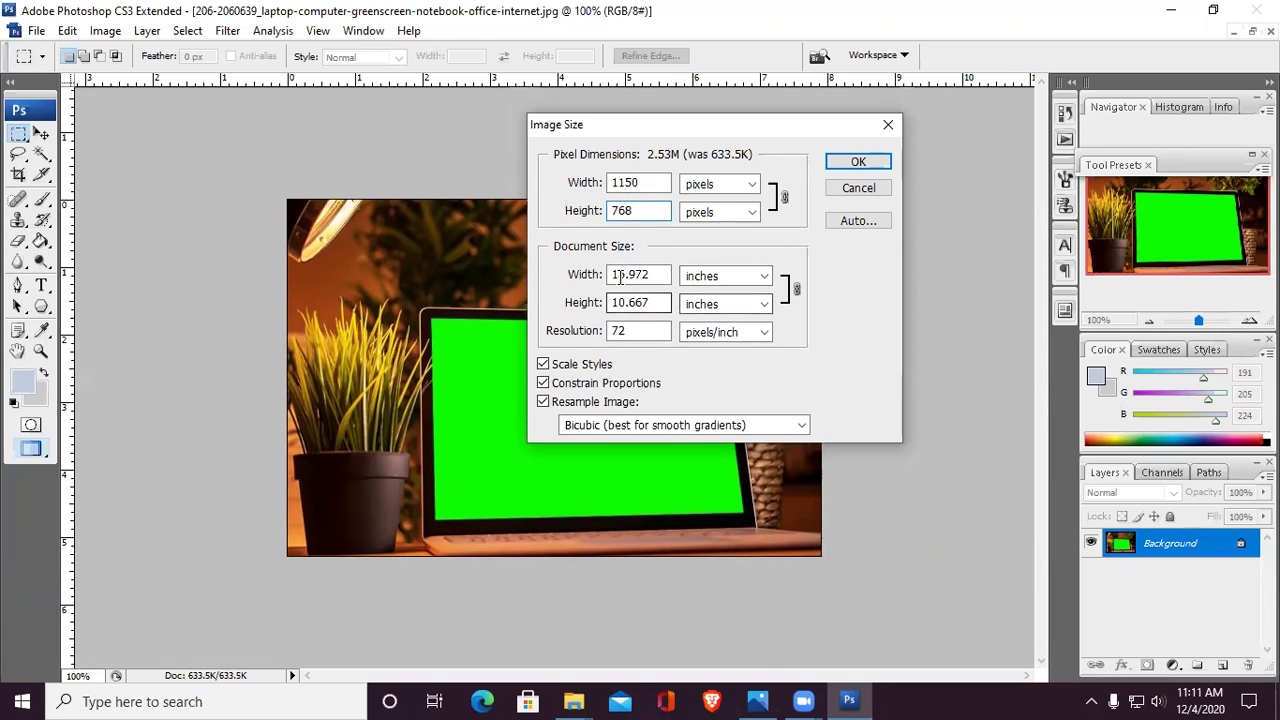
left_click_drag(652, 274, 590, 280)
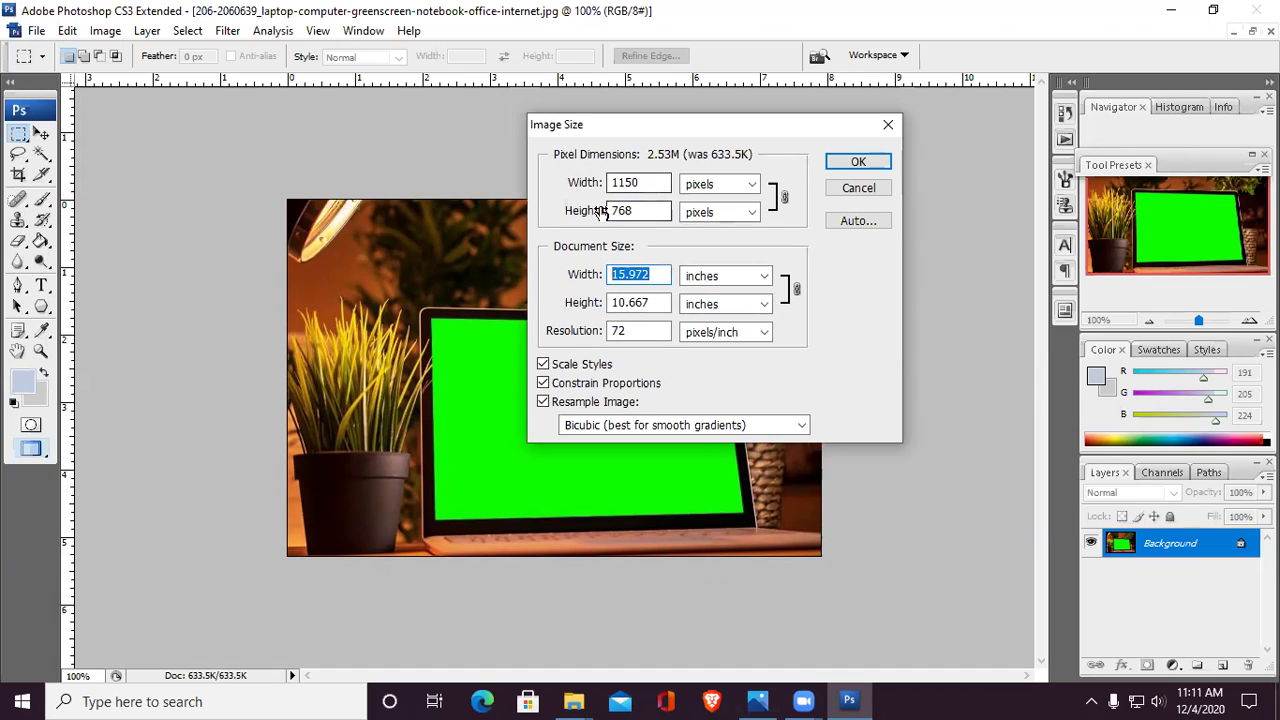
type("7")
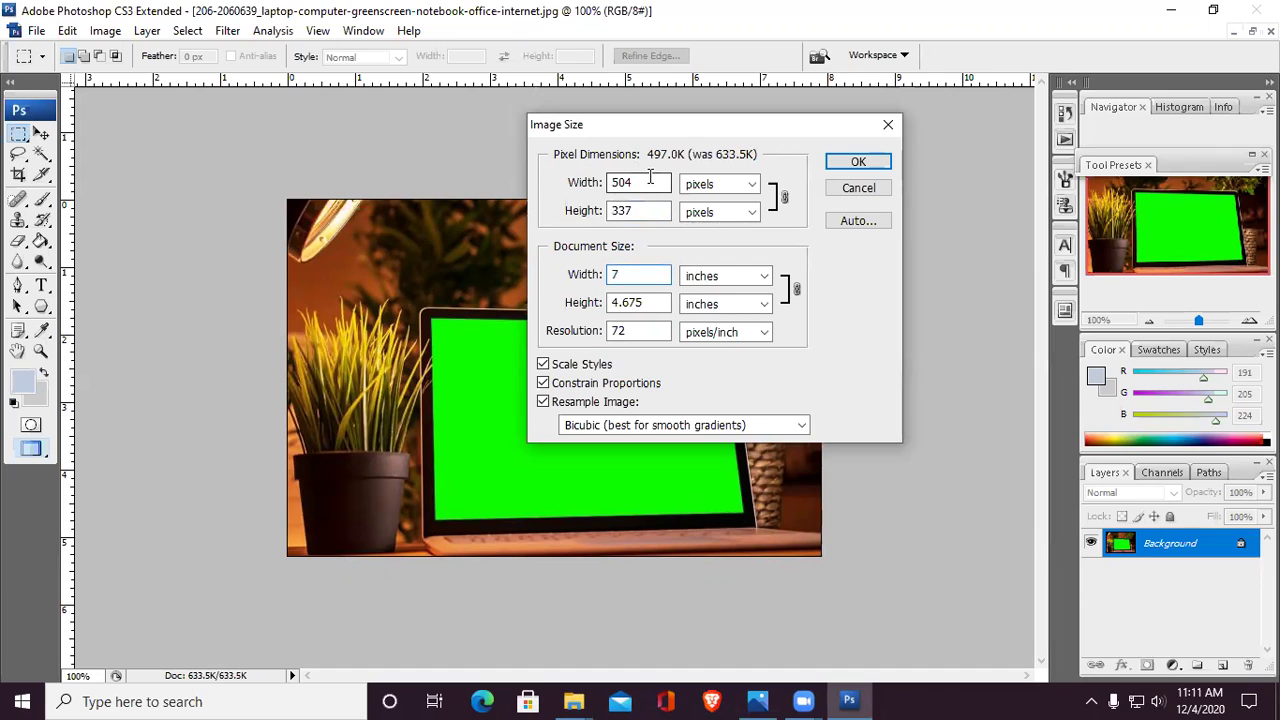
Step: Enter 1366 pixels for the width, set the height to 768 pixels, and apply the new size to the laptop picture
double_click(648, 182)
type("1366")
double_click(633, 207)
type("768")
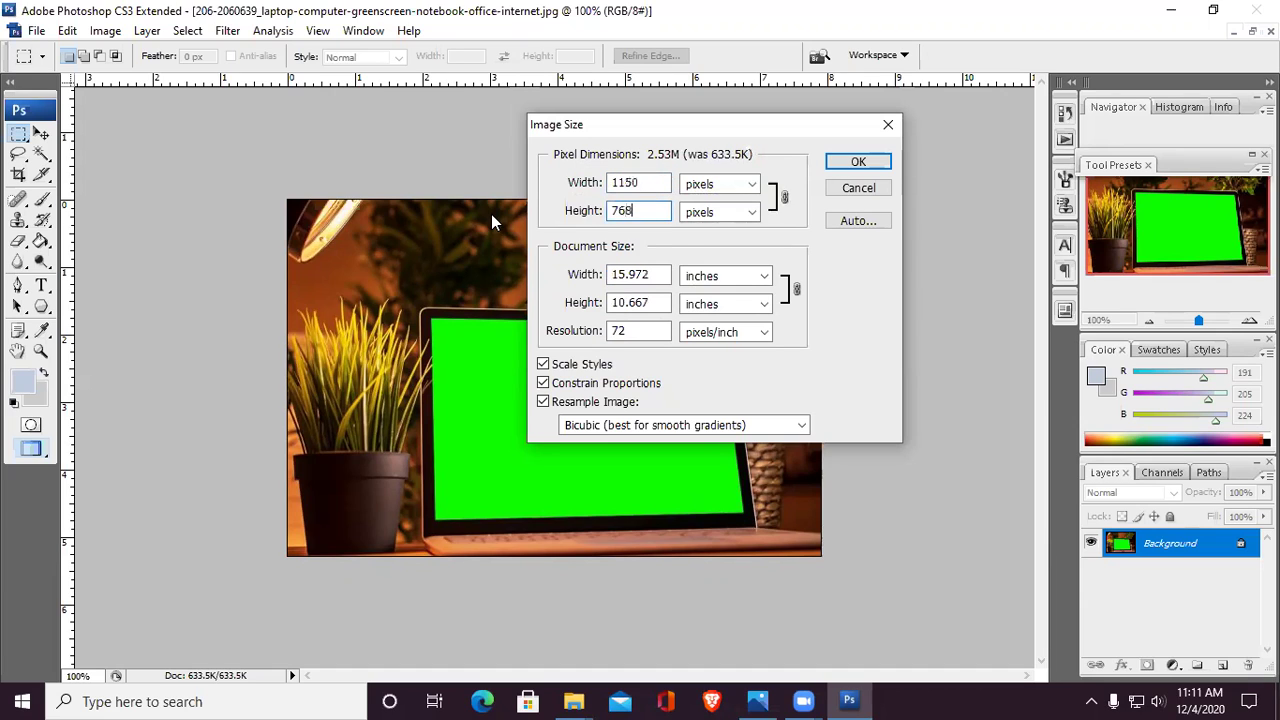
left_click(876, 164)
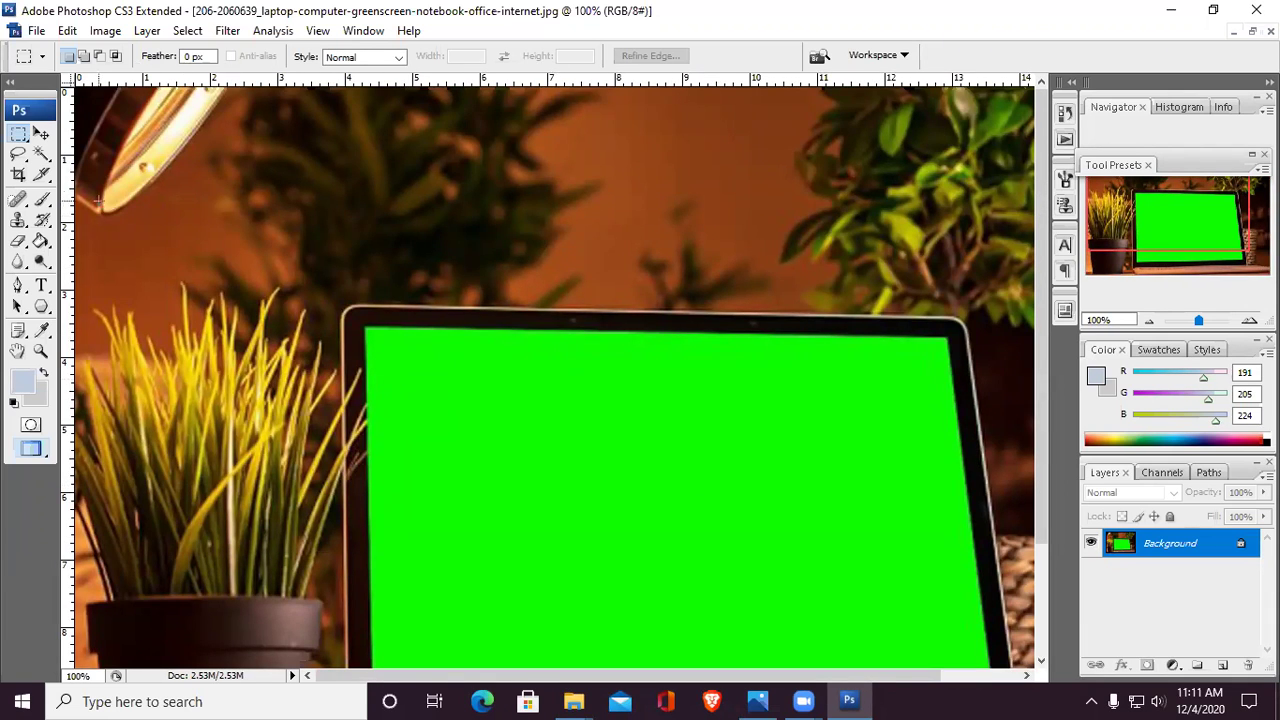
Step: Activate the Move tool on the enlarged laptop picture
left_click(41, 133)
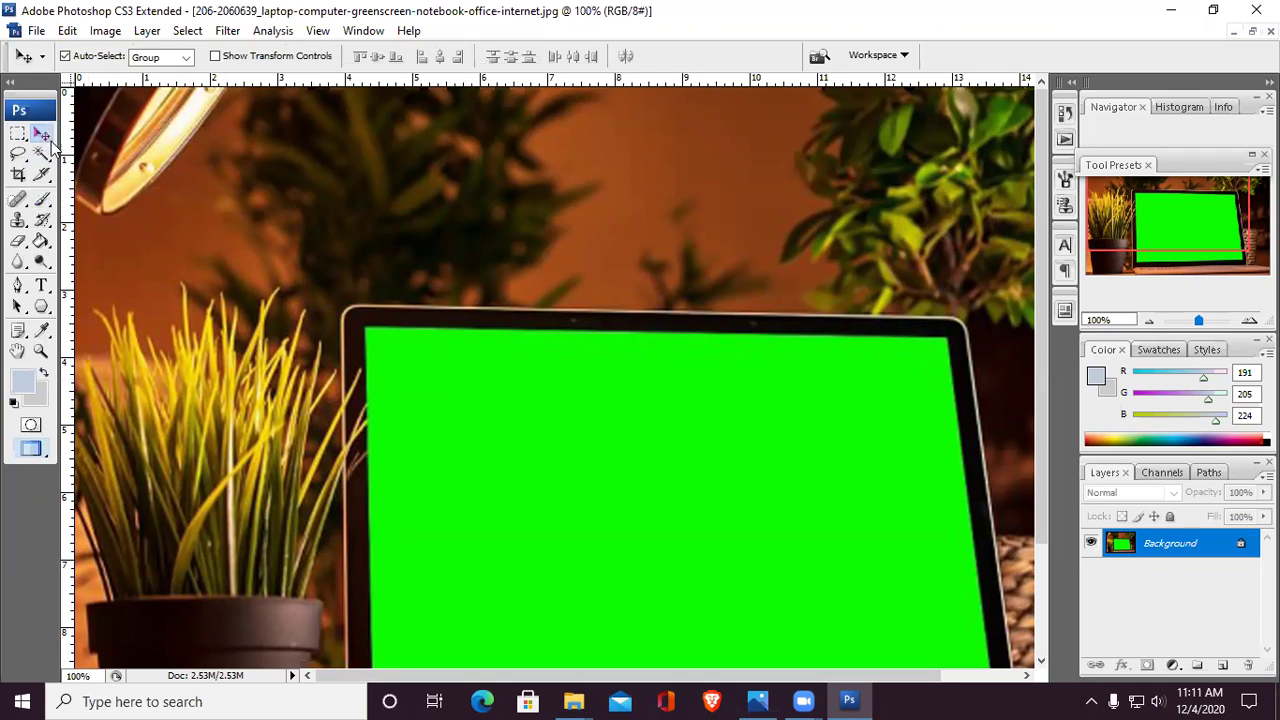
left_click(576, 316)
left_click(652, 276)
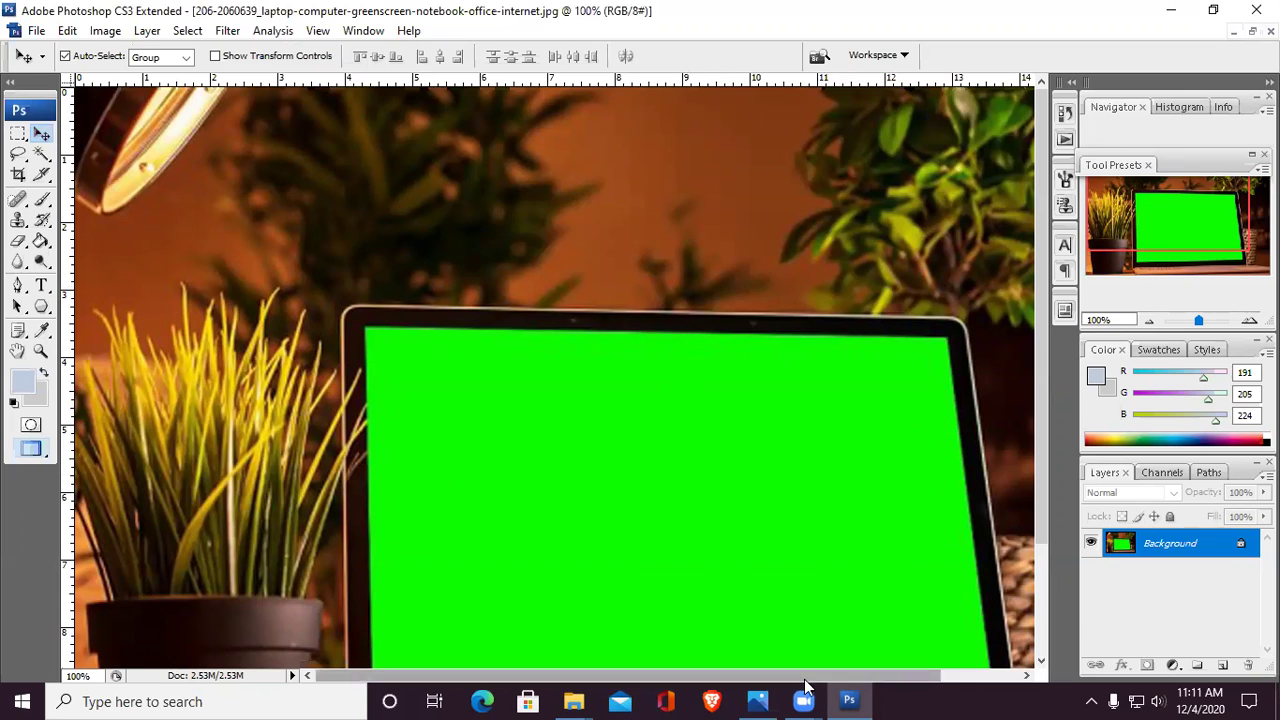
mouse_move(757, 700)
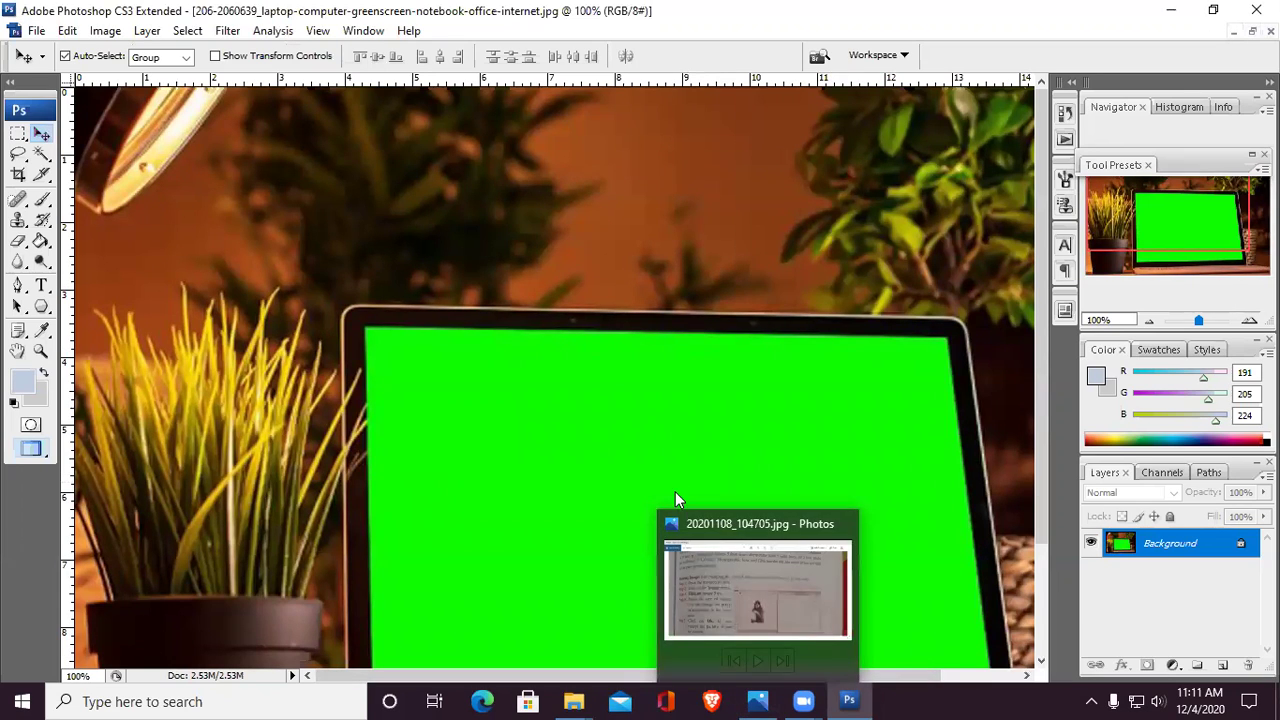
Step: Resize the laptop picture to a document width of 7 inches, keeping its proportions constrained
left_click(112, 31)
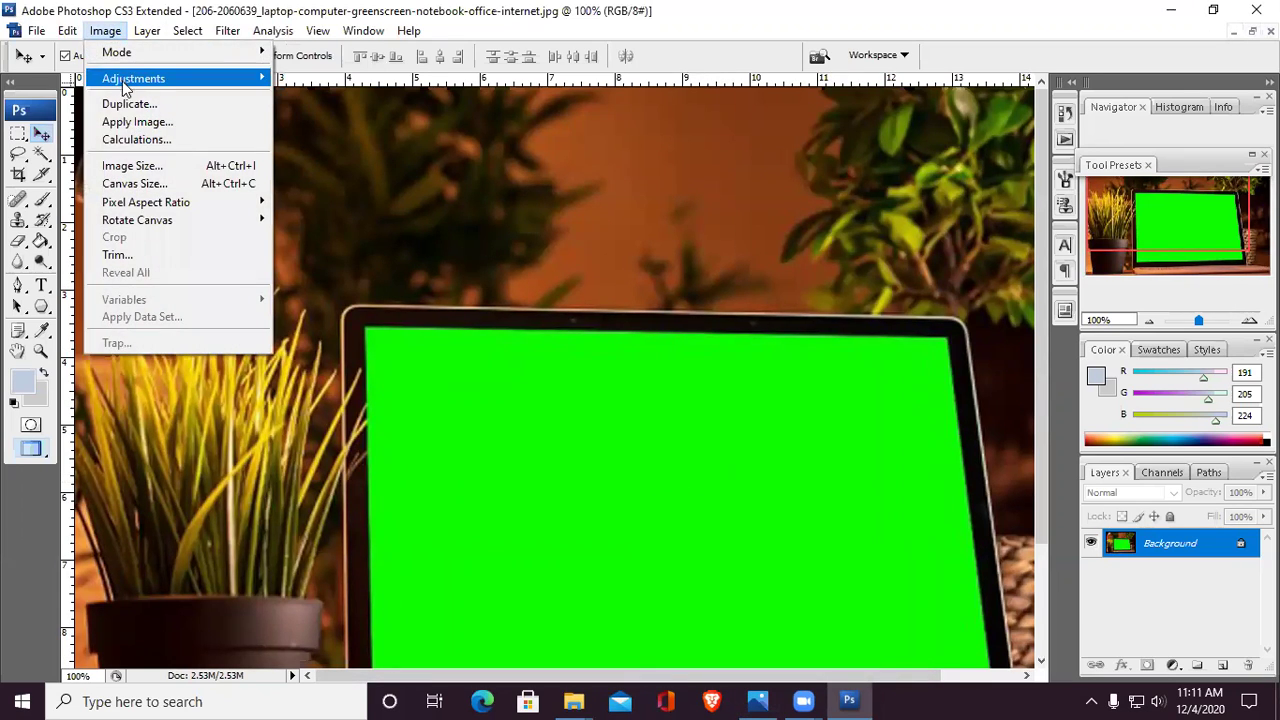
left_click(160, 170)
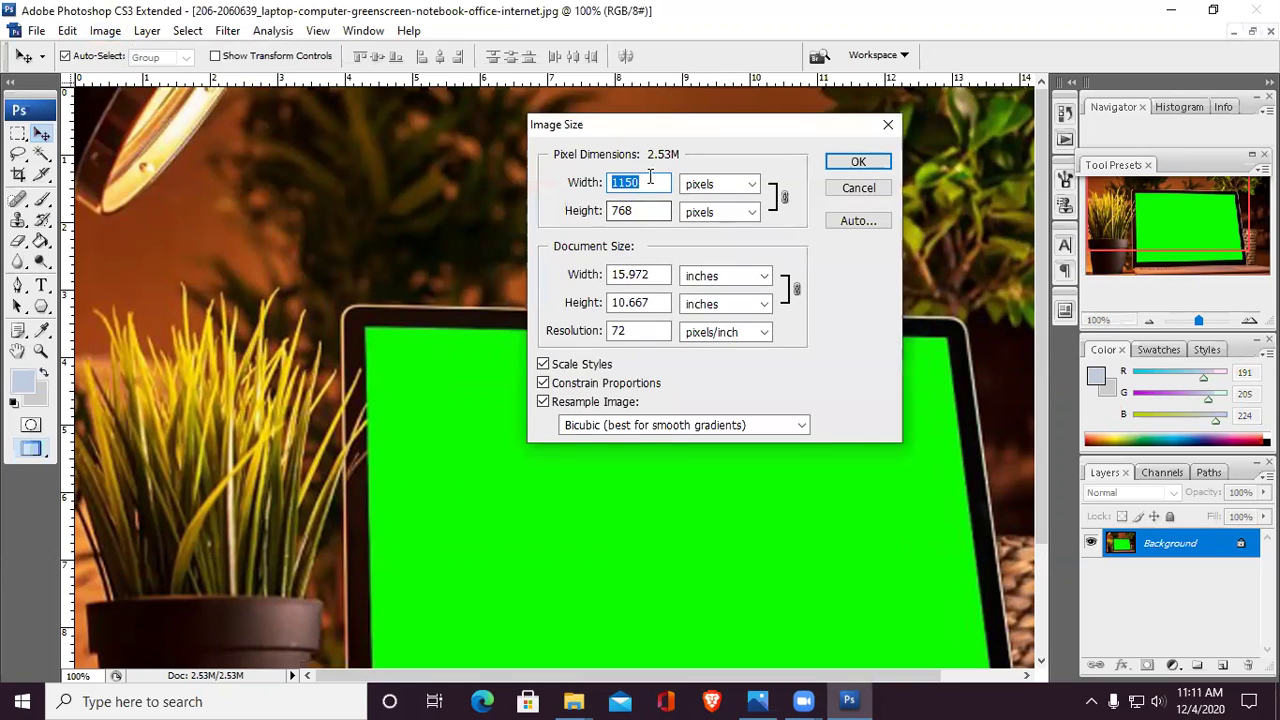
left_click(646, 274)
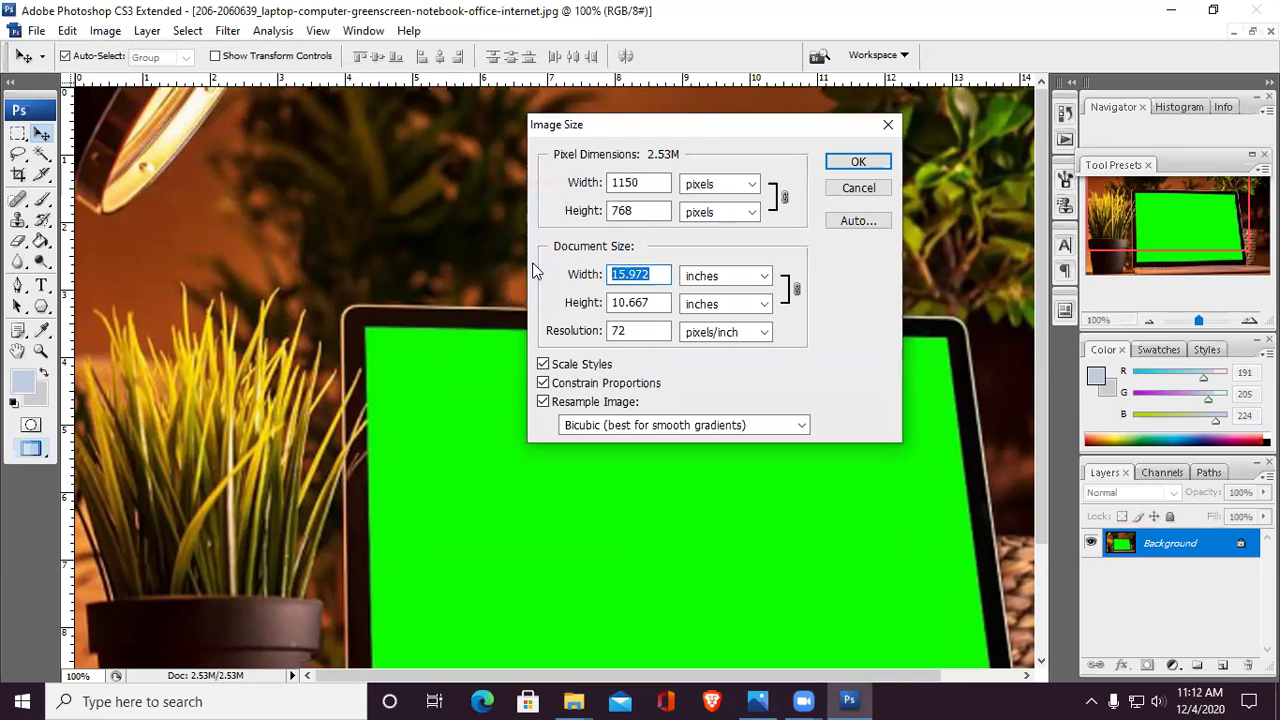
type("7")
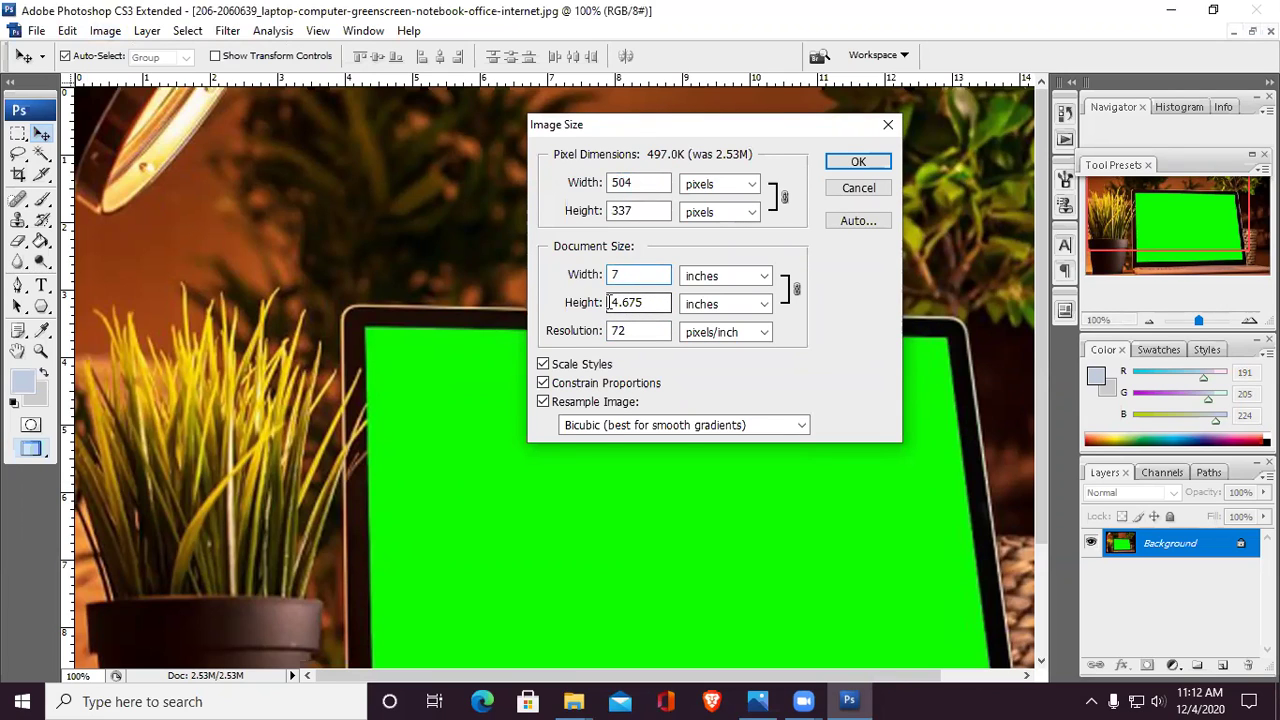
left_click(868, 161)
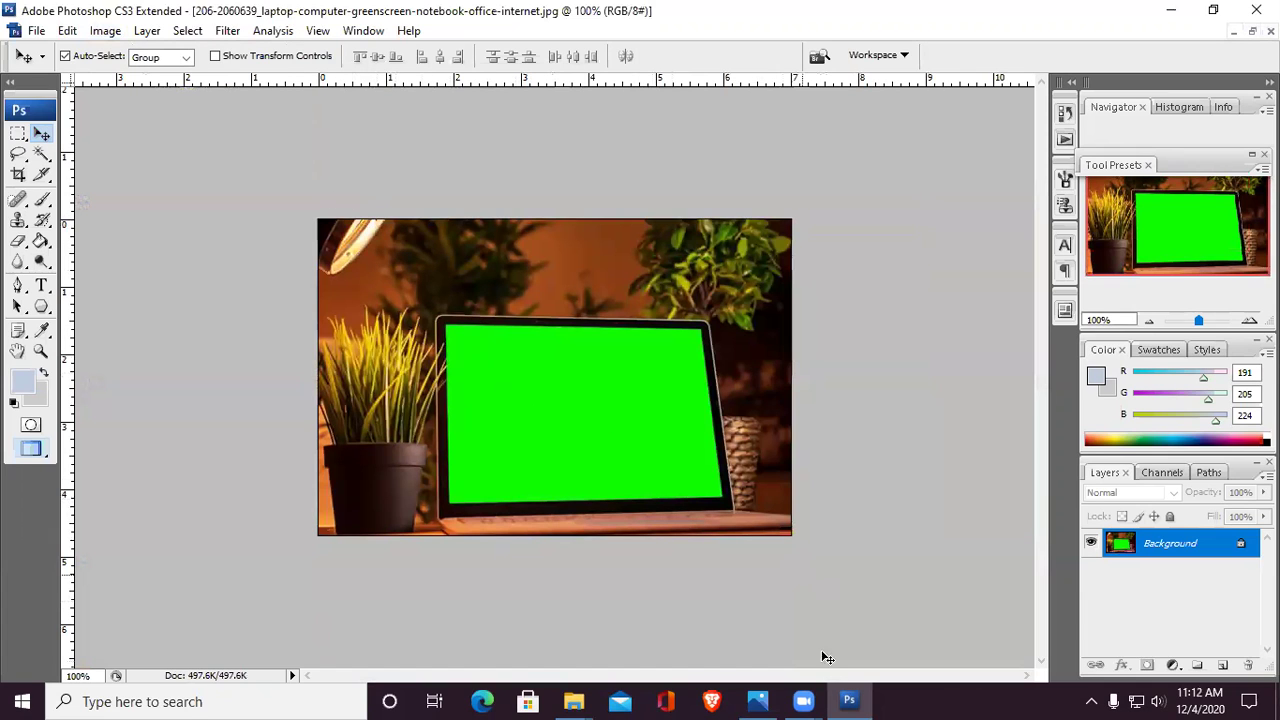
Step: Switch to Photos and read the textbook's steps for adding text on an image
left_click(757, 700)
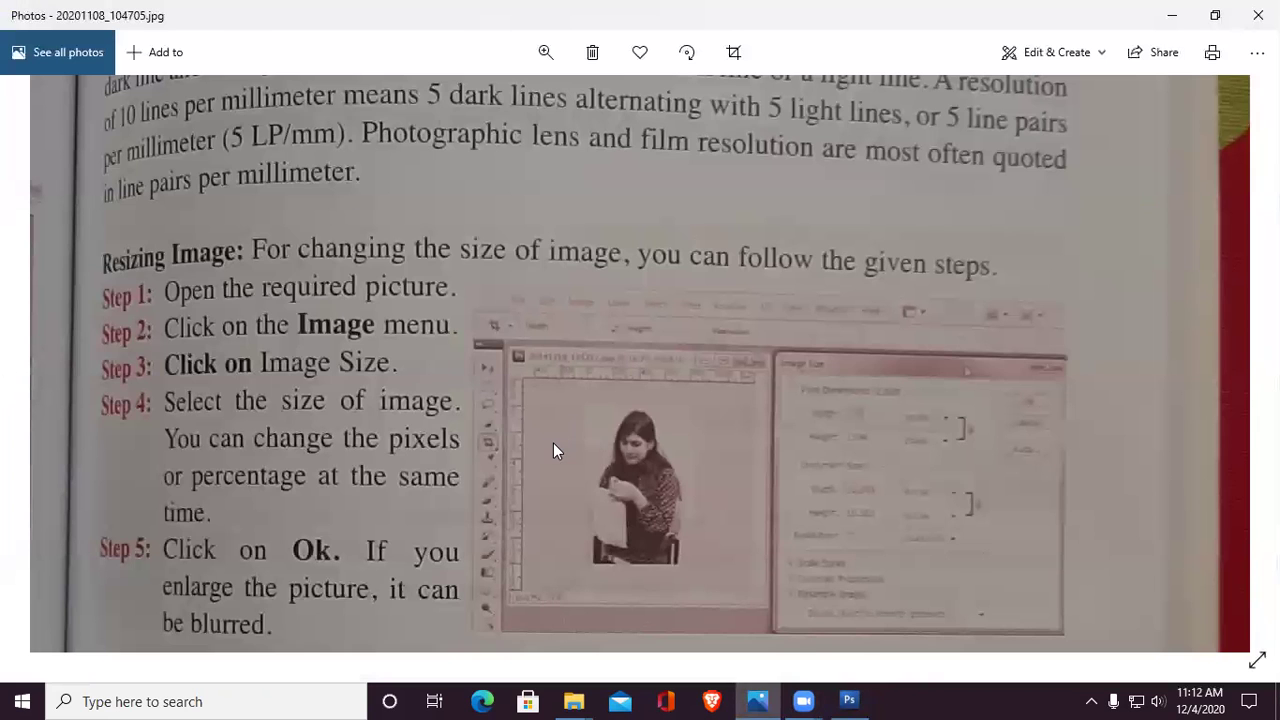
left_click_drag(658, 591, 658, 355)
left_click_drag(748, 536, 744, 351)
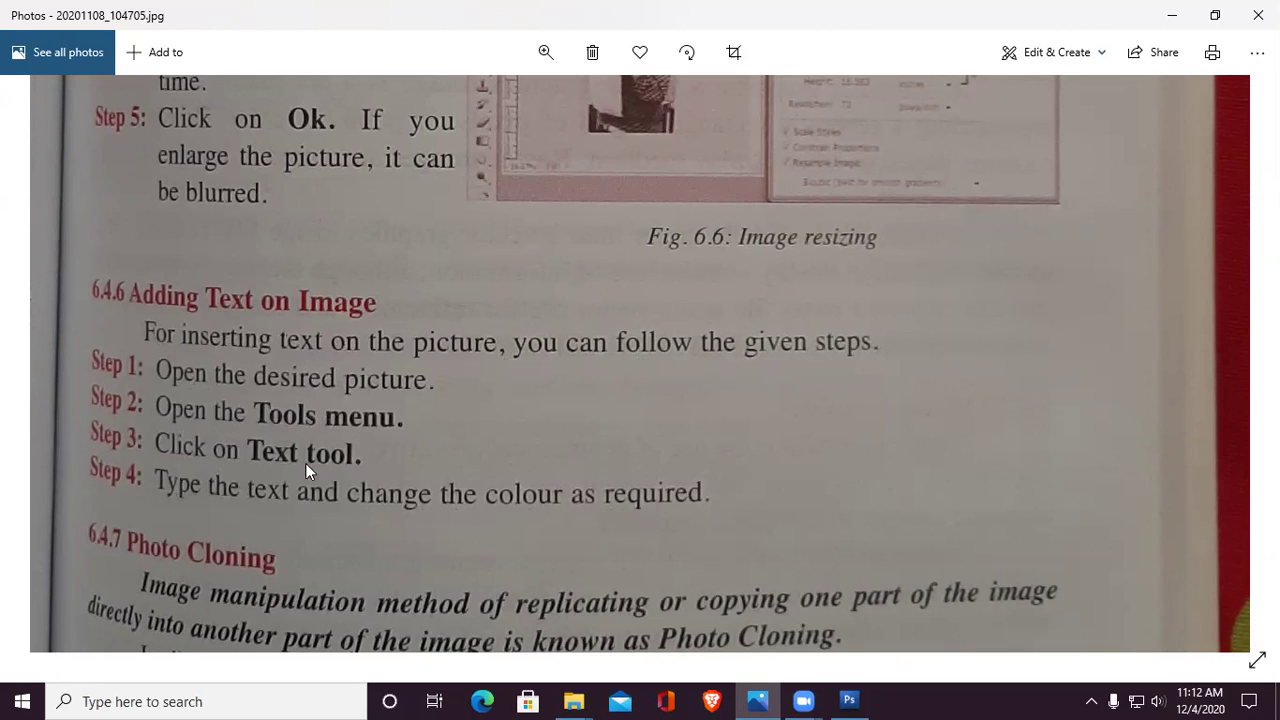
Step: Return to Photoshop and add the text "Laptop" on the laptop's green screen with the Type tool
left_click(850, 700)
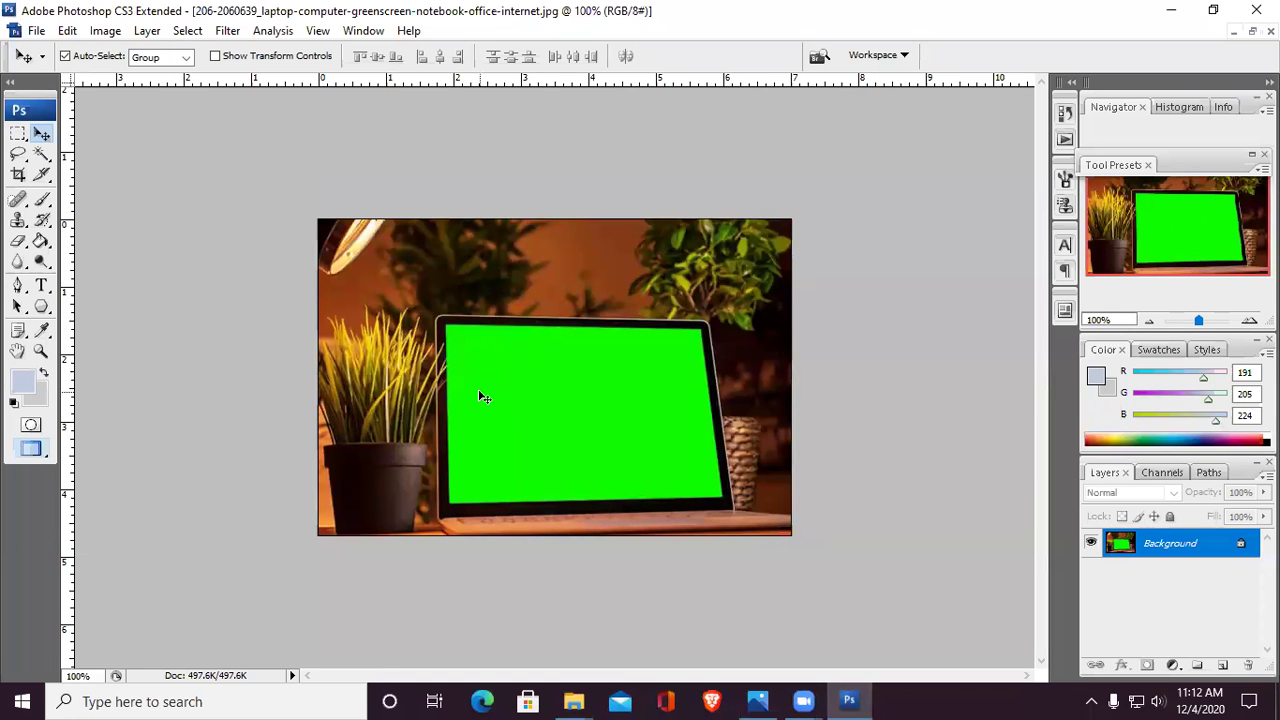
left_click(44, 286)
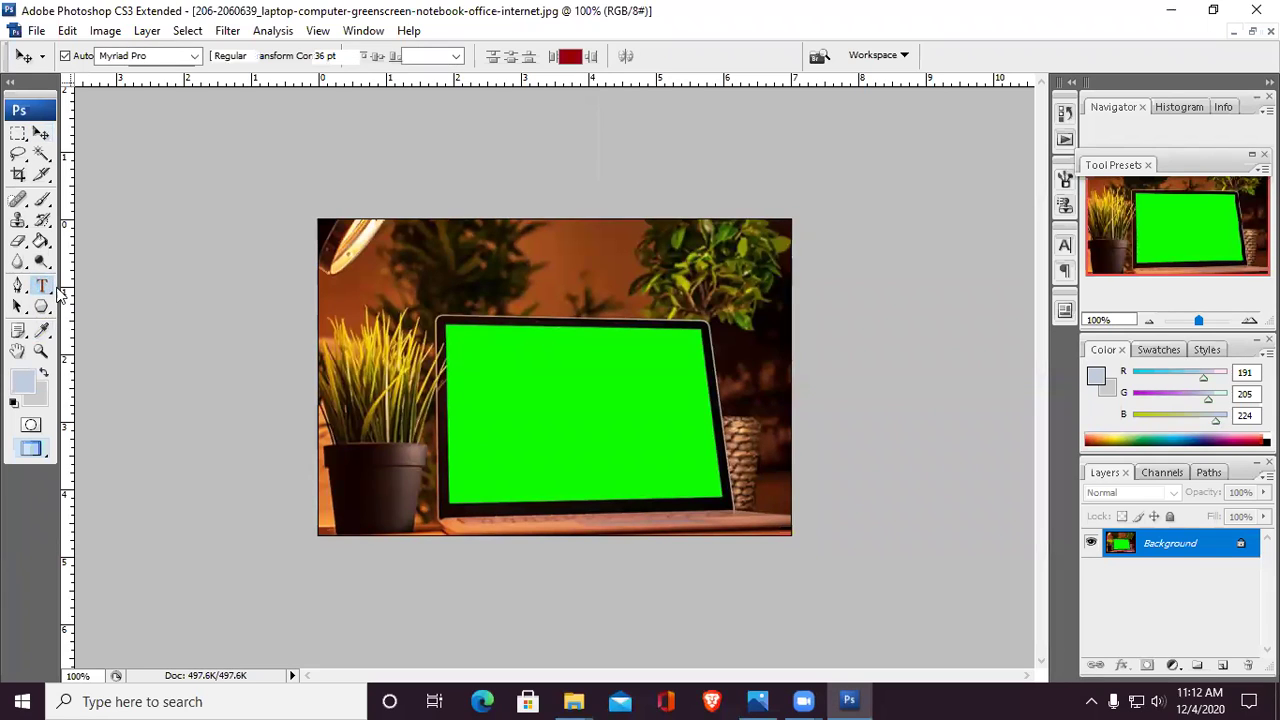
left_click(486, 380)
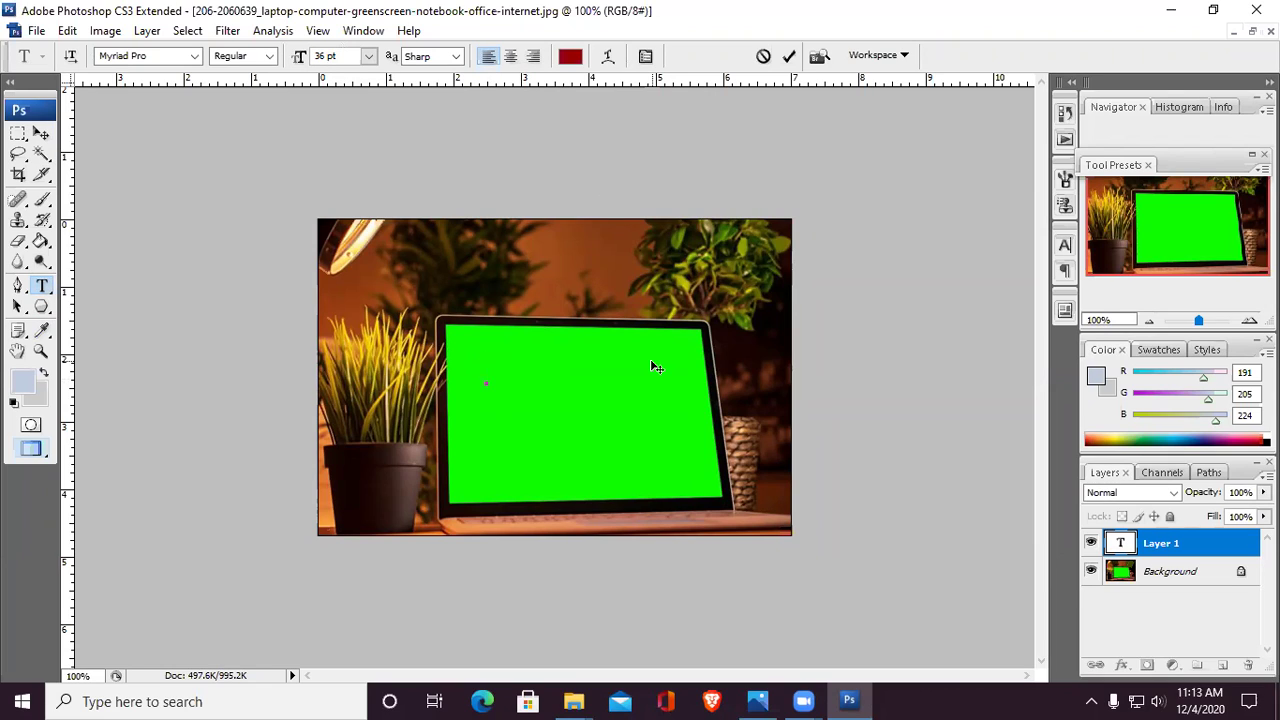
type("Laptop")
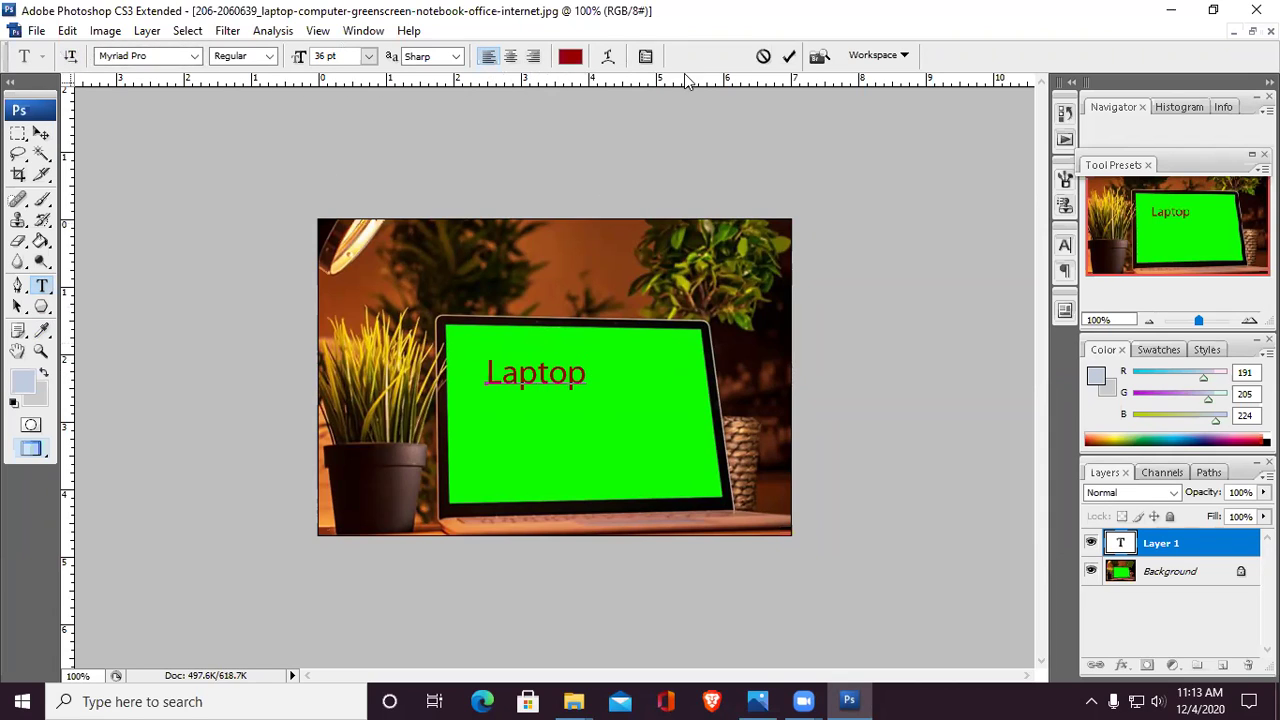
Step: Change the colour of the "Laptop" text to blue, 3333cc
left_click_drag(588, 372, 483, 372)
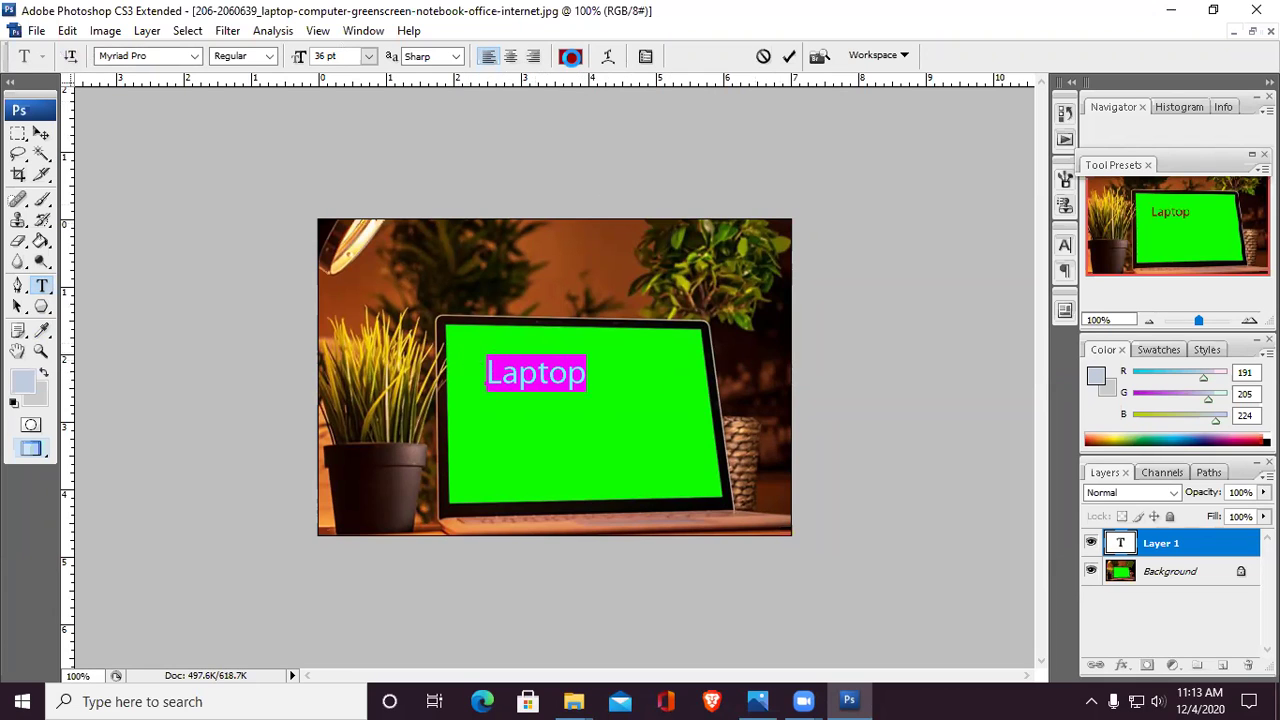
left_click(570, 56)
left_click(666, 256)
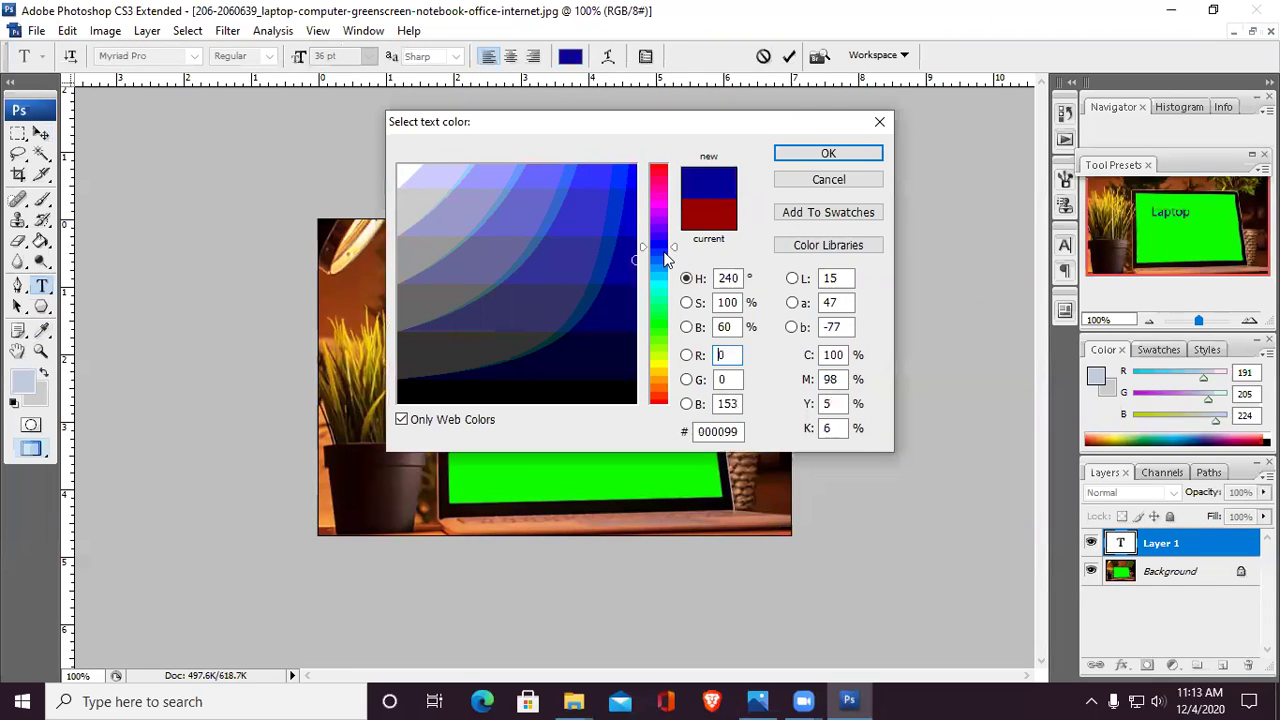
left_click(586, 200)
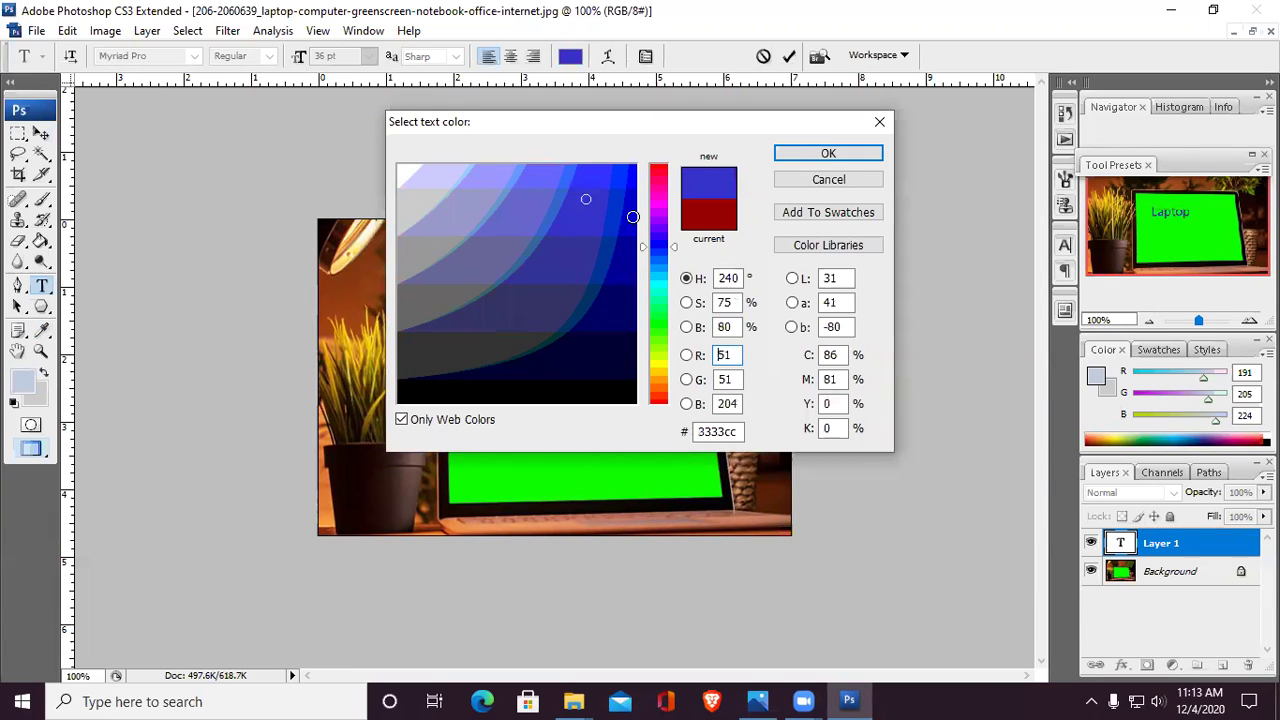
left_click(828, 153)
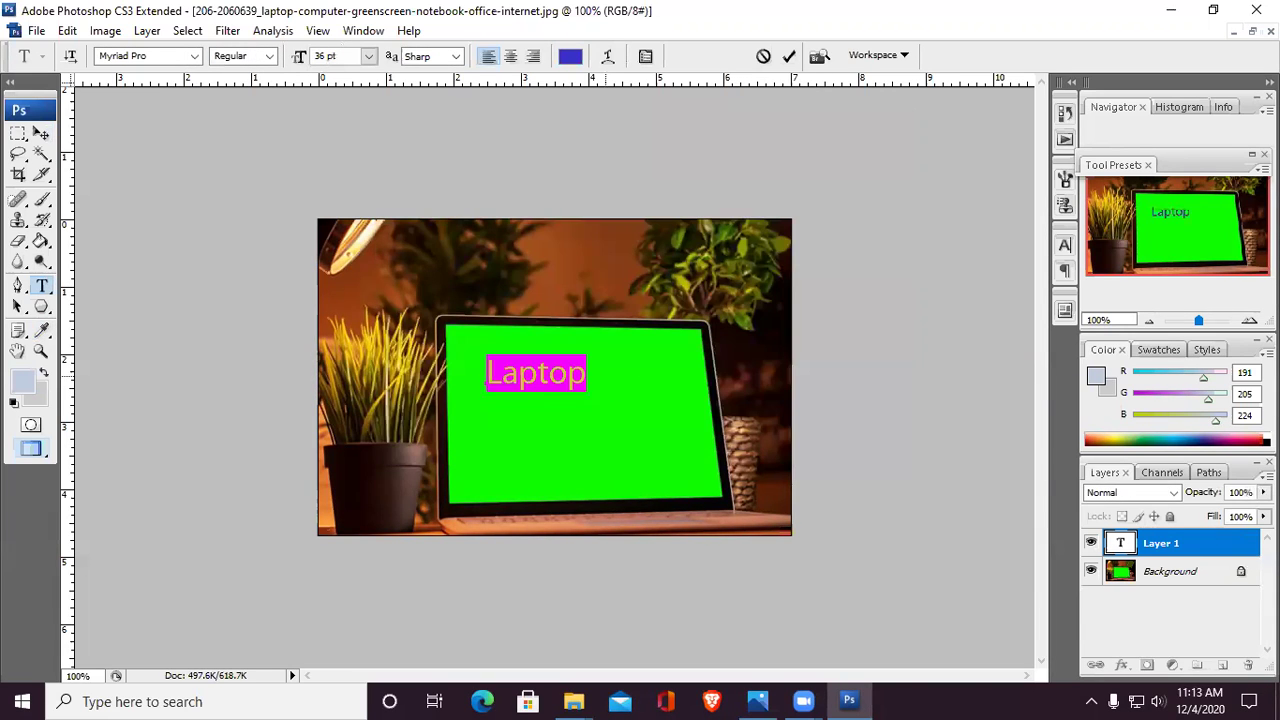
Step: Recolour the whole "Laptop" text to bright red-orange, ff3300, and hide the selection highlight to view it
key("End")
key("ctrl+a")
left_click(570, 55)
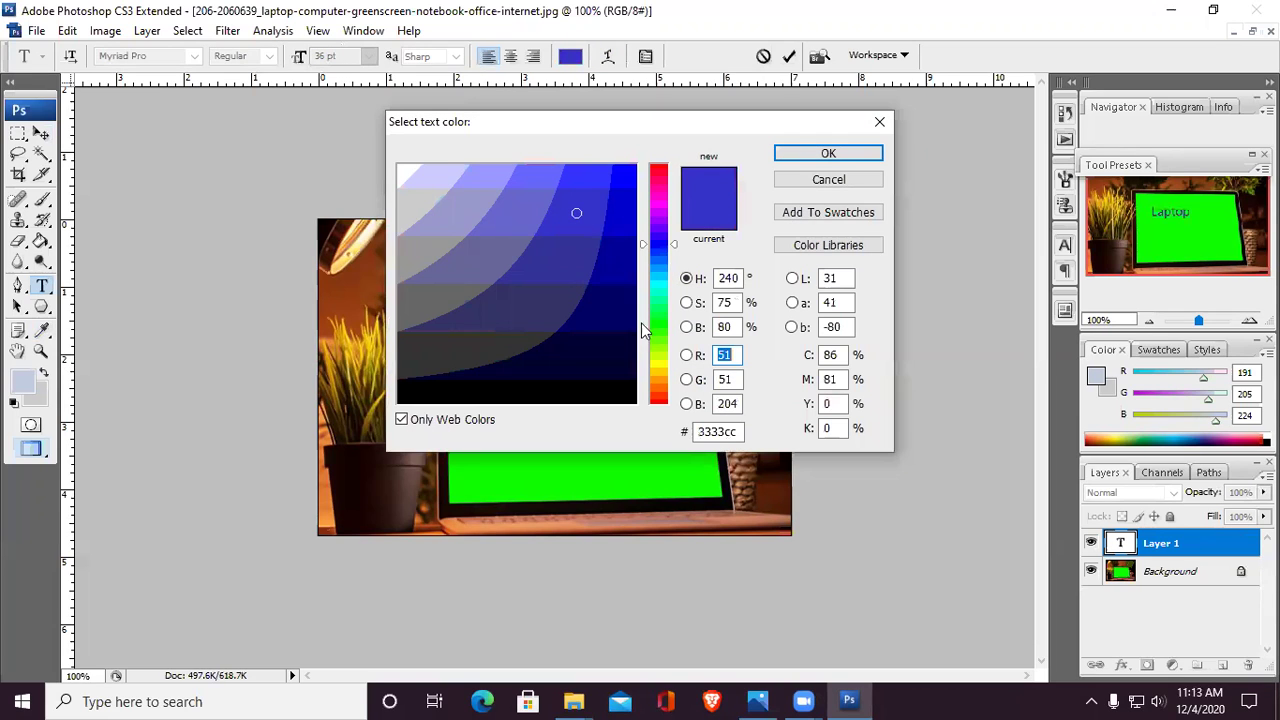
left_click(658, 400)
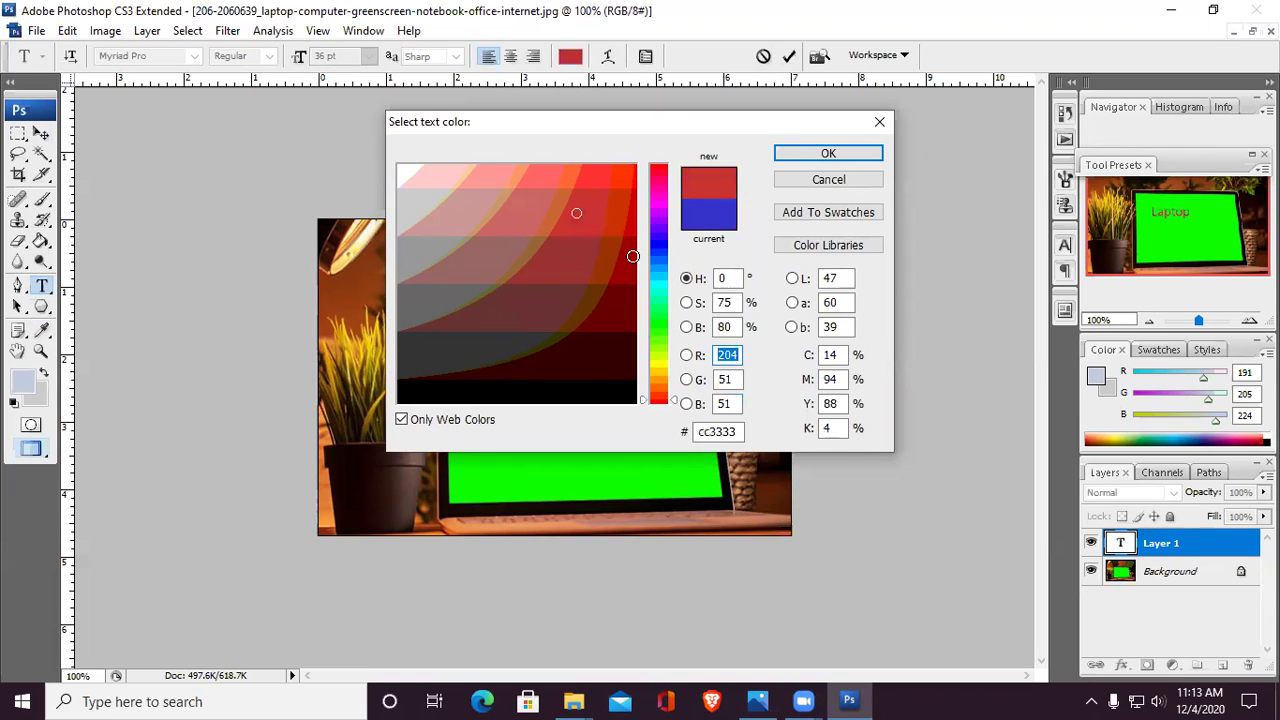
left_click(632, 168)
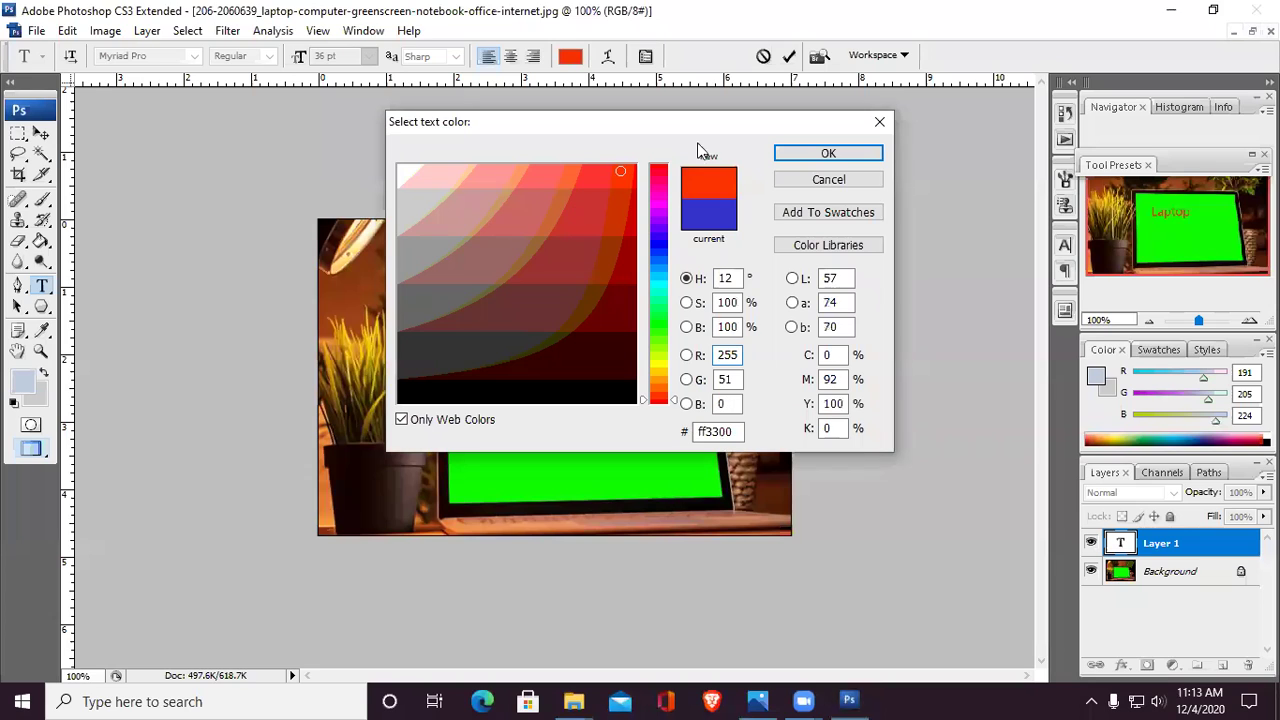
left_click(828, 153)
key("ctrl+h")
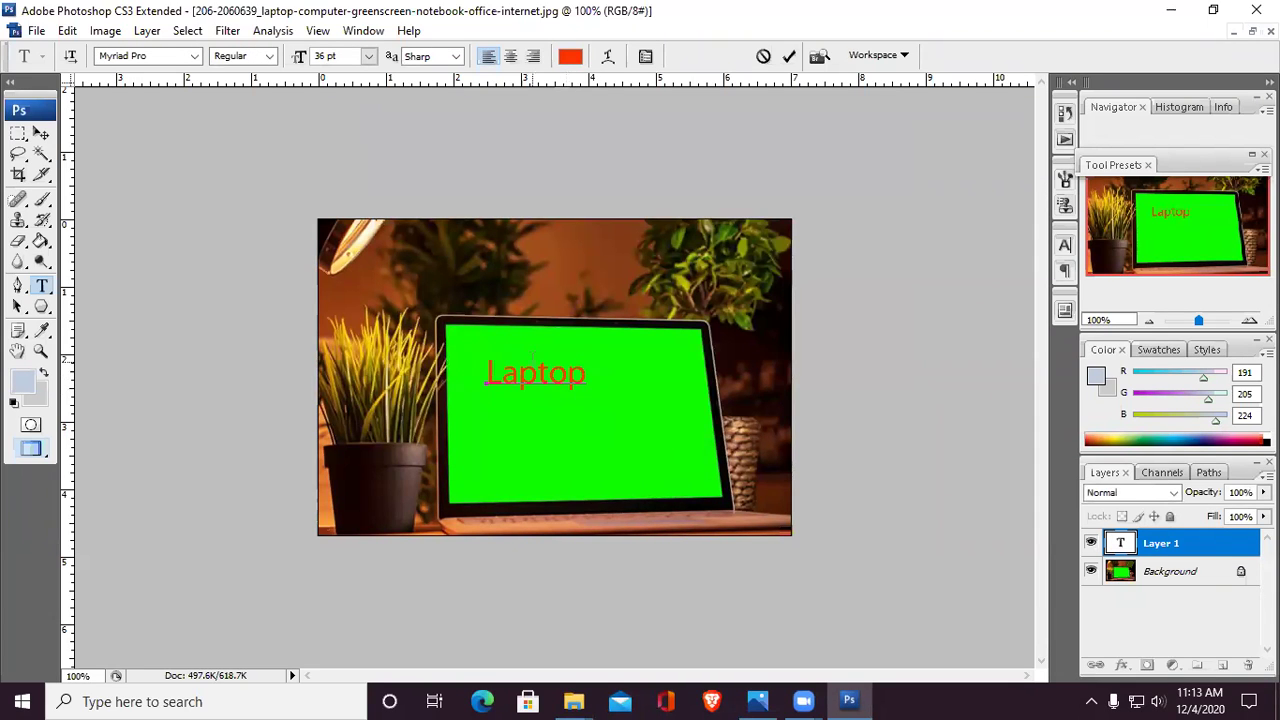
Step: Warp the "Laptop" text with the horizontal Rise style, a bend of +33% and a horizontal distortion of -28%
left_click_drag(485, 372, 631, 344)
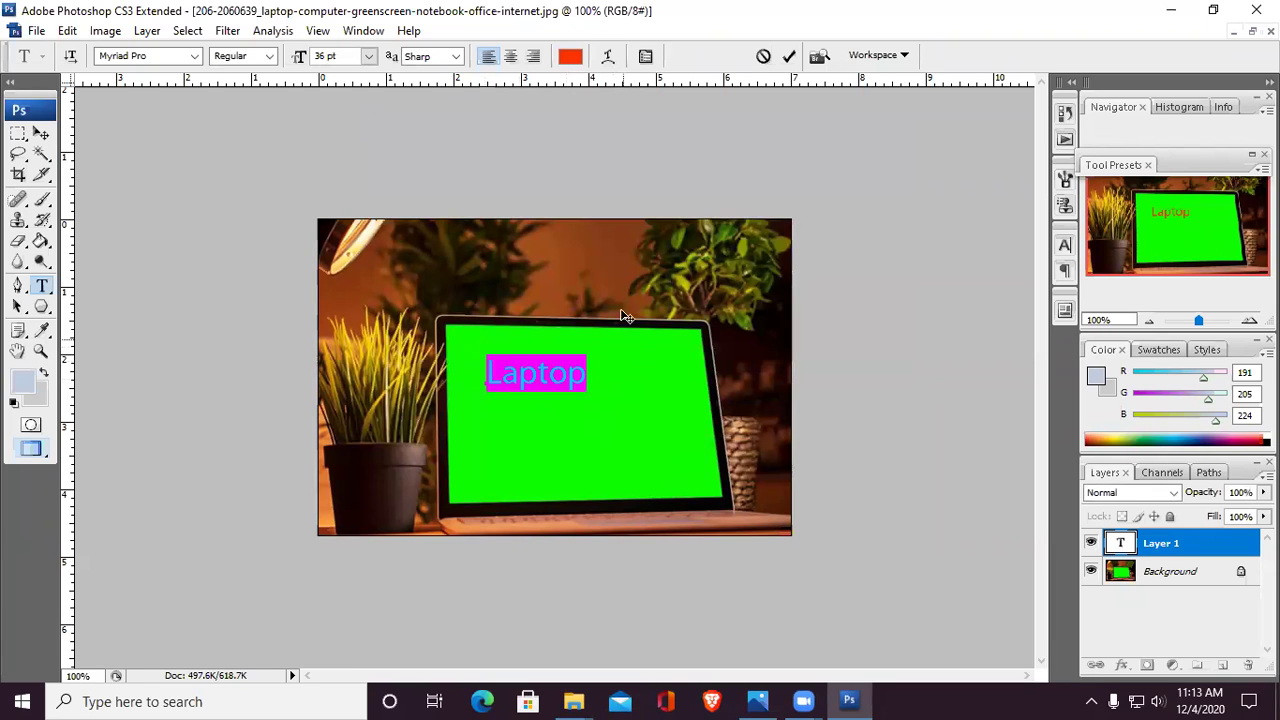
left_click(607, 57)
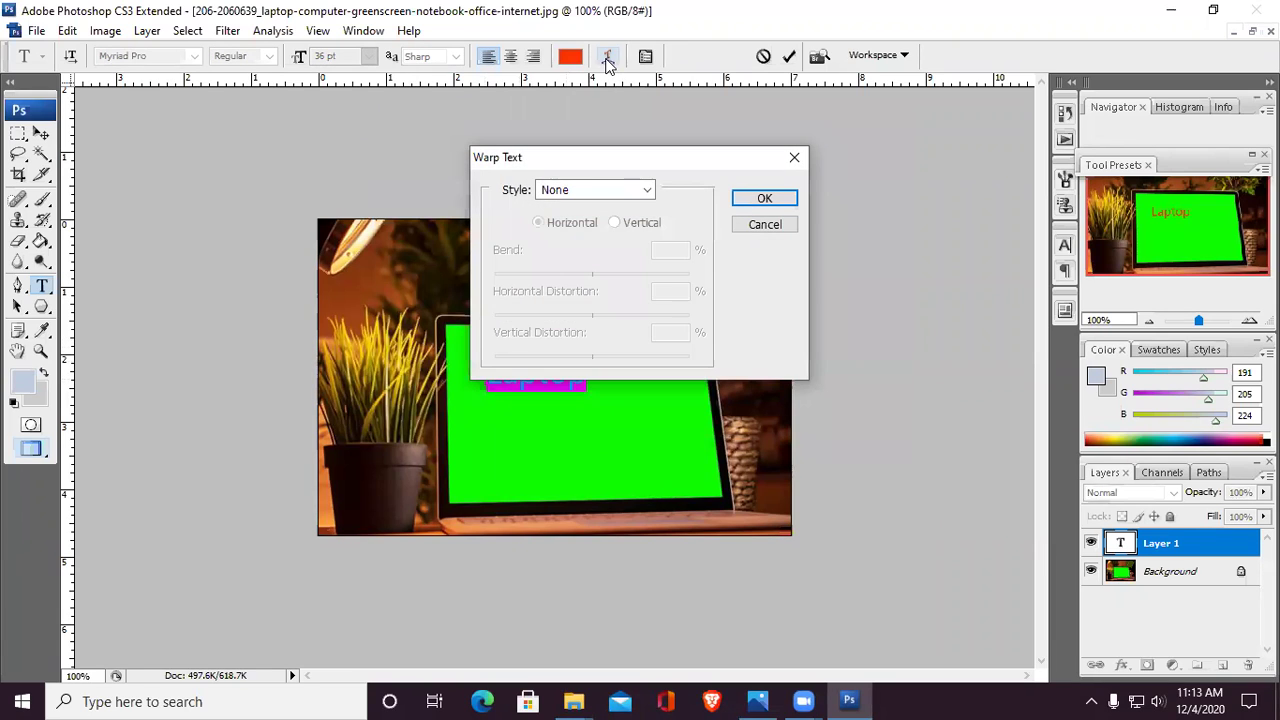
left_click(640, 190)
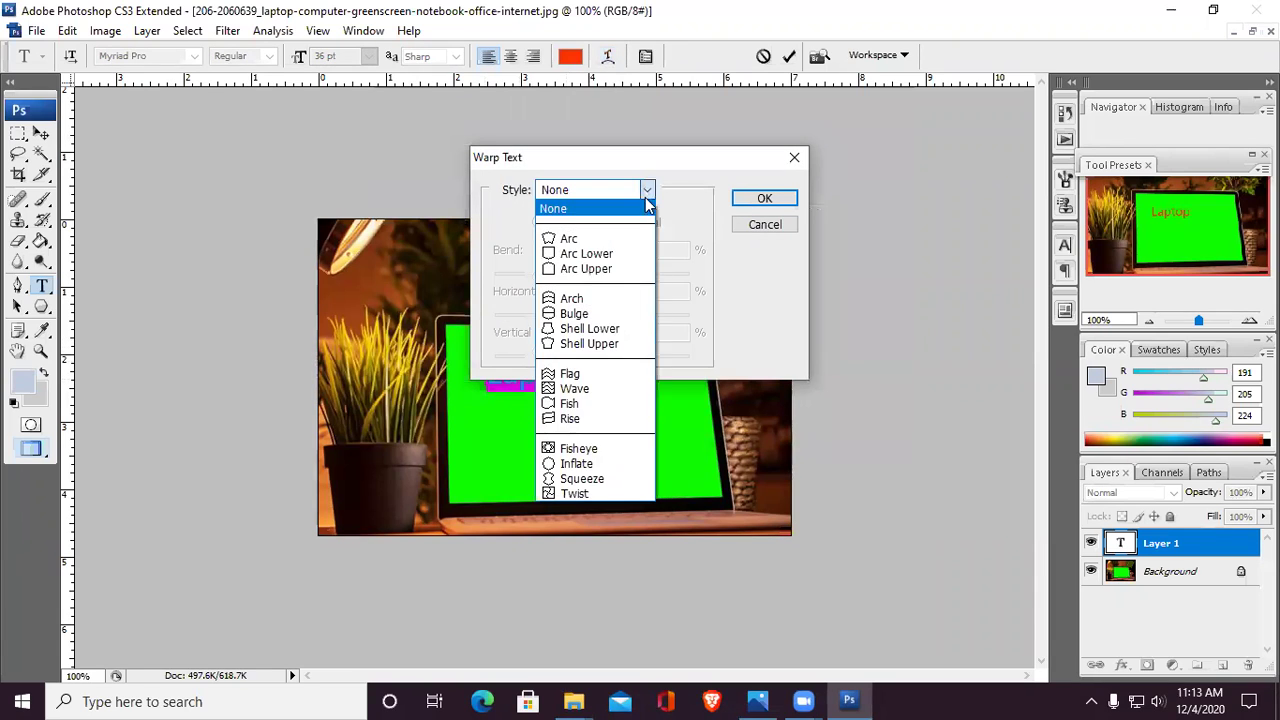
left_click(580, 421)
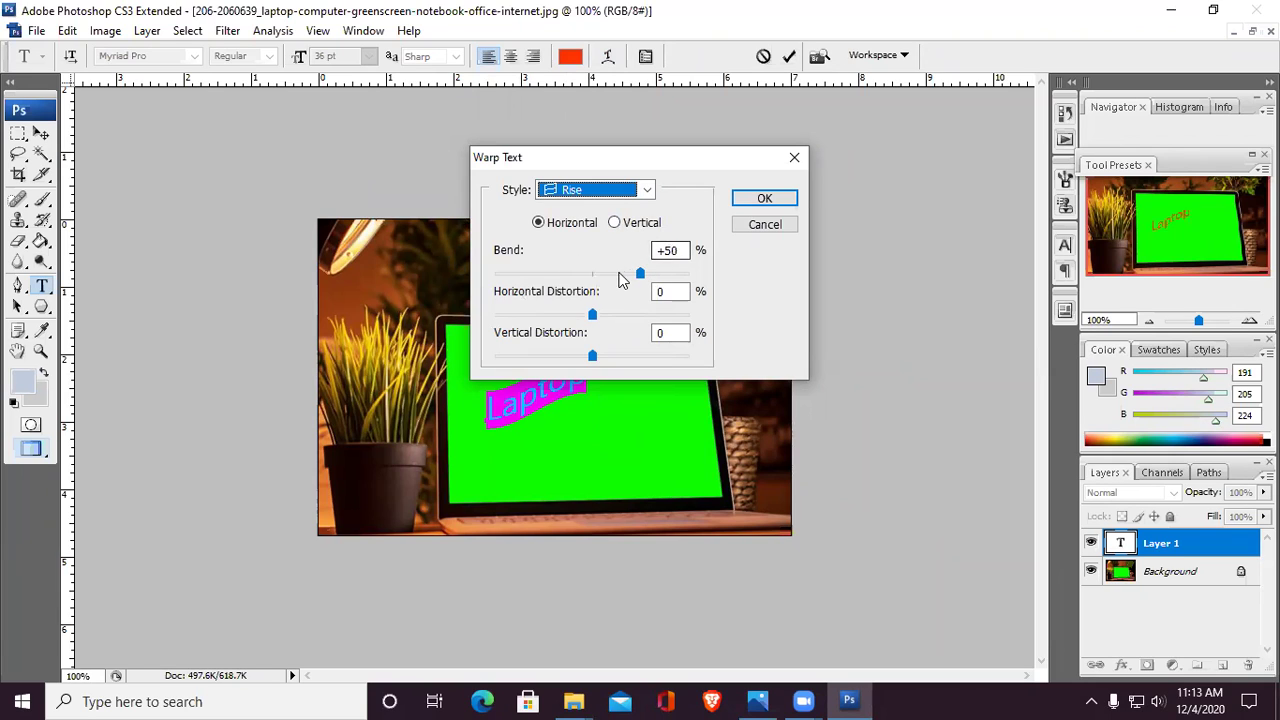
left_click_drag(641, 270, 679, 273)
left_click_drag(665, 162, 846, 72)
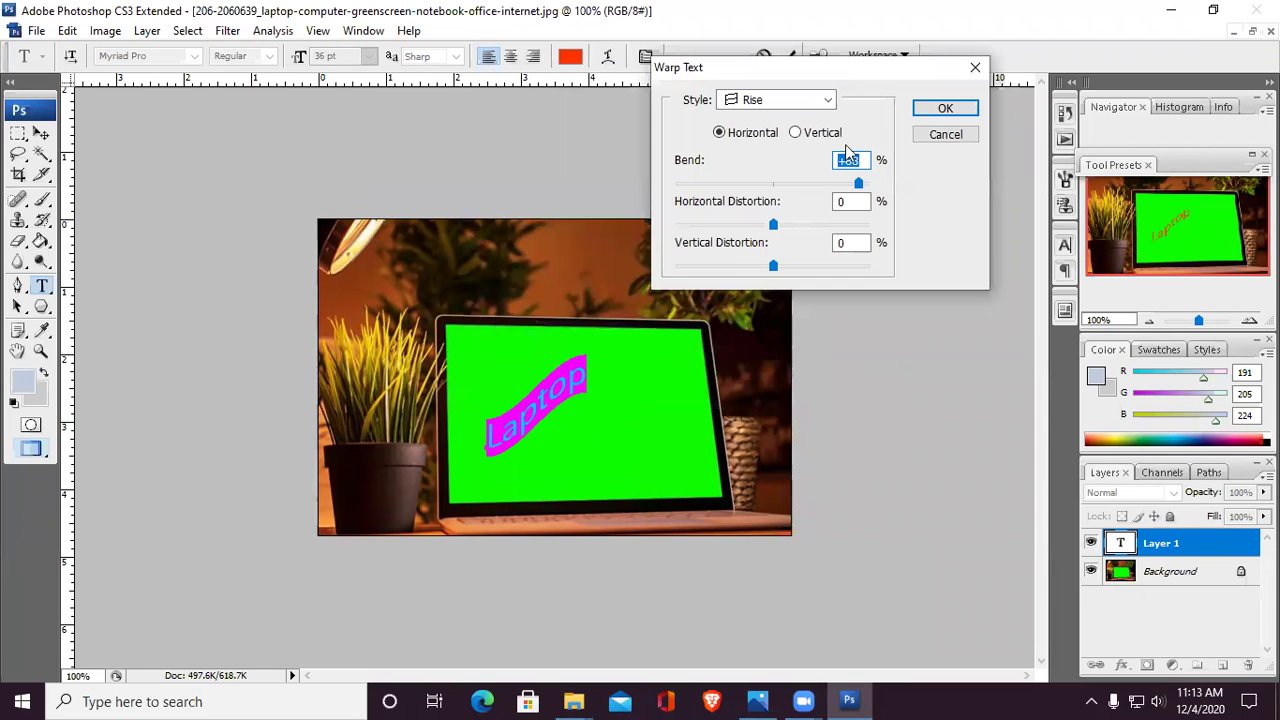
left_click_drag(858, 185, 804, 183)
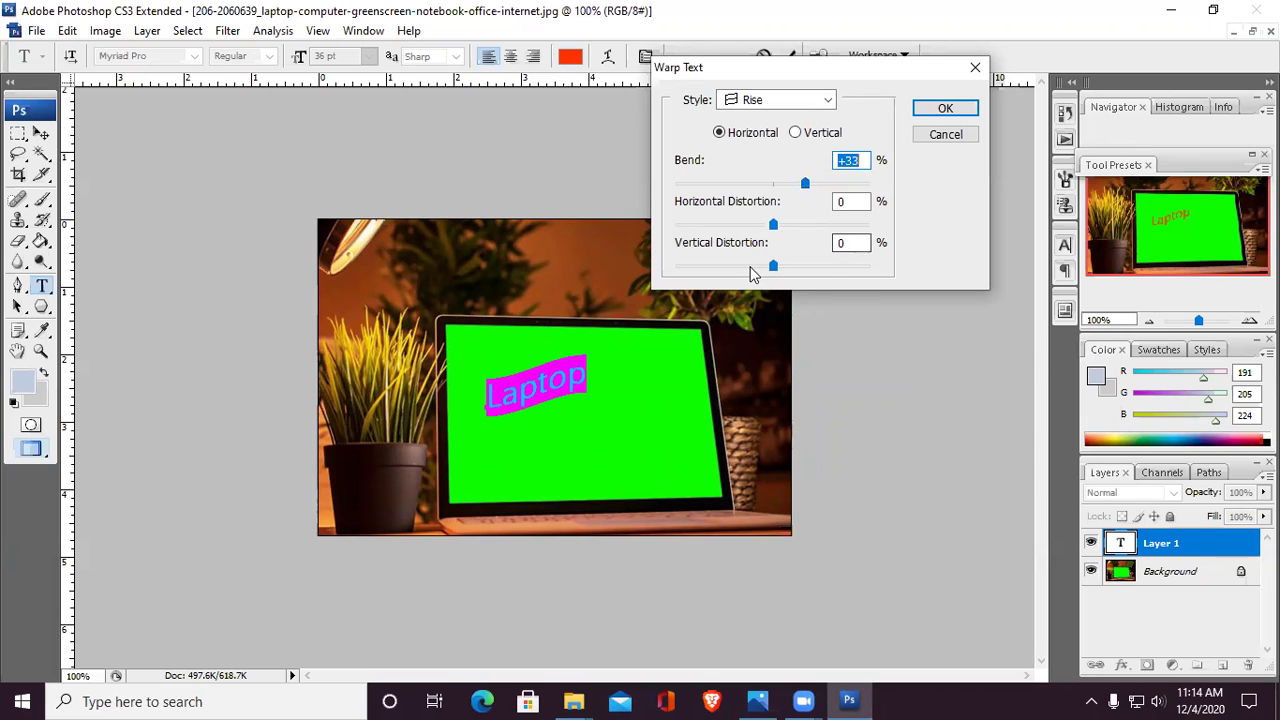
mouse_move(779, 228)
left_mouse_down()
mouse_move(860, 228)
mouse_move(742, 229)
mouse_move(755, 230)
left_mouse_up()
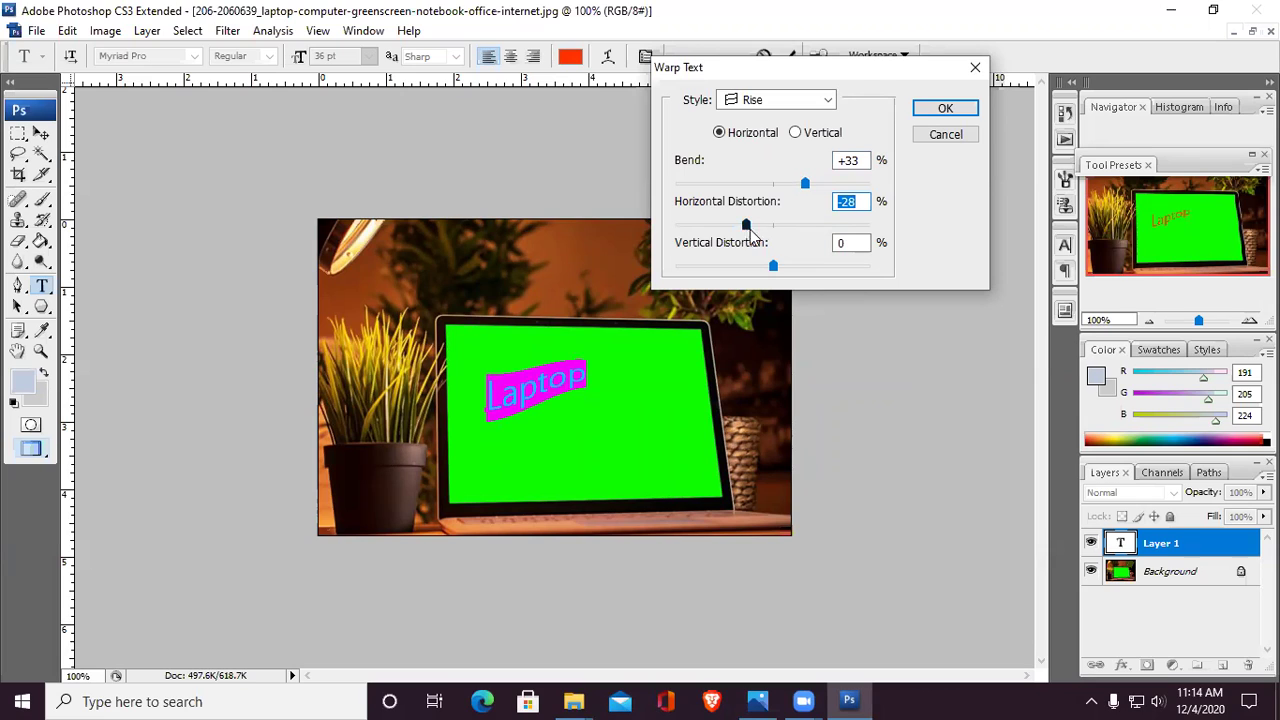
left_click(944, 108)
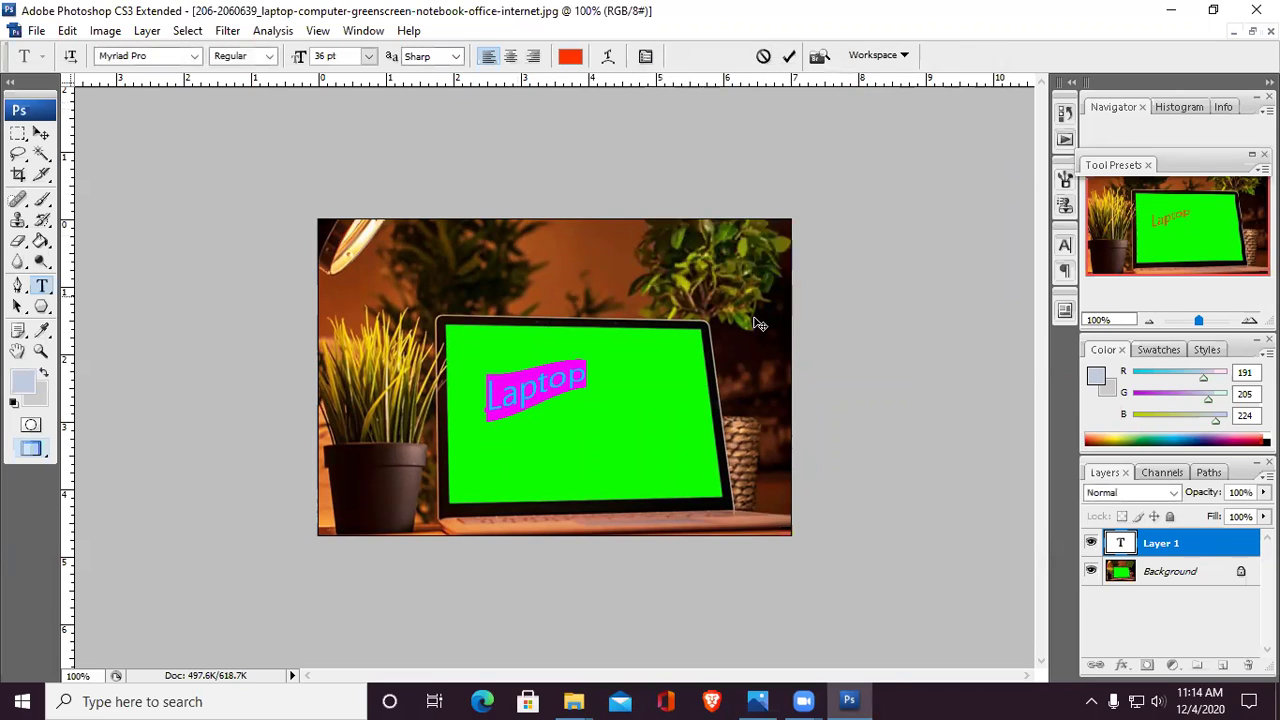
Step: Finish editing the text and move the warped "Laptop" word to the middle of the green screen
left_click(600, 398)
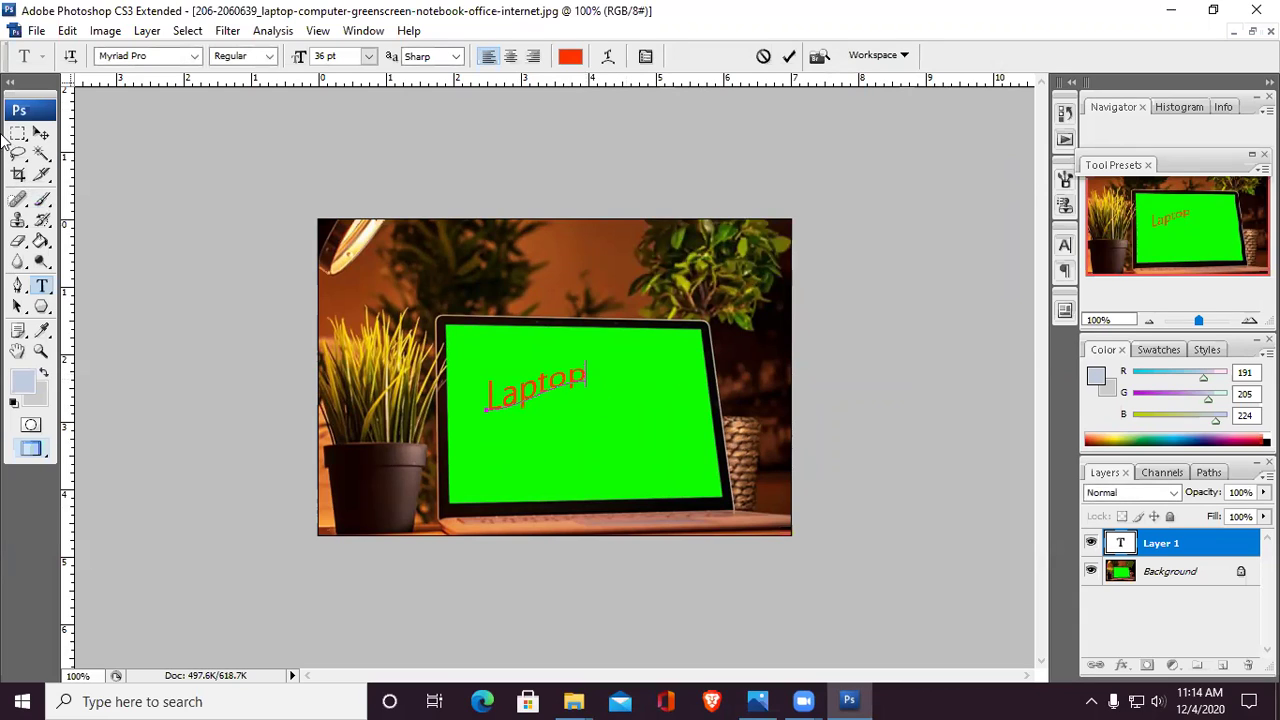
left_click(41, 133)
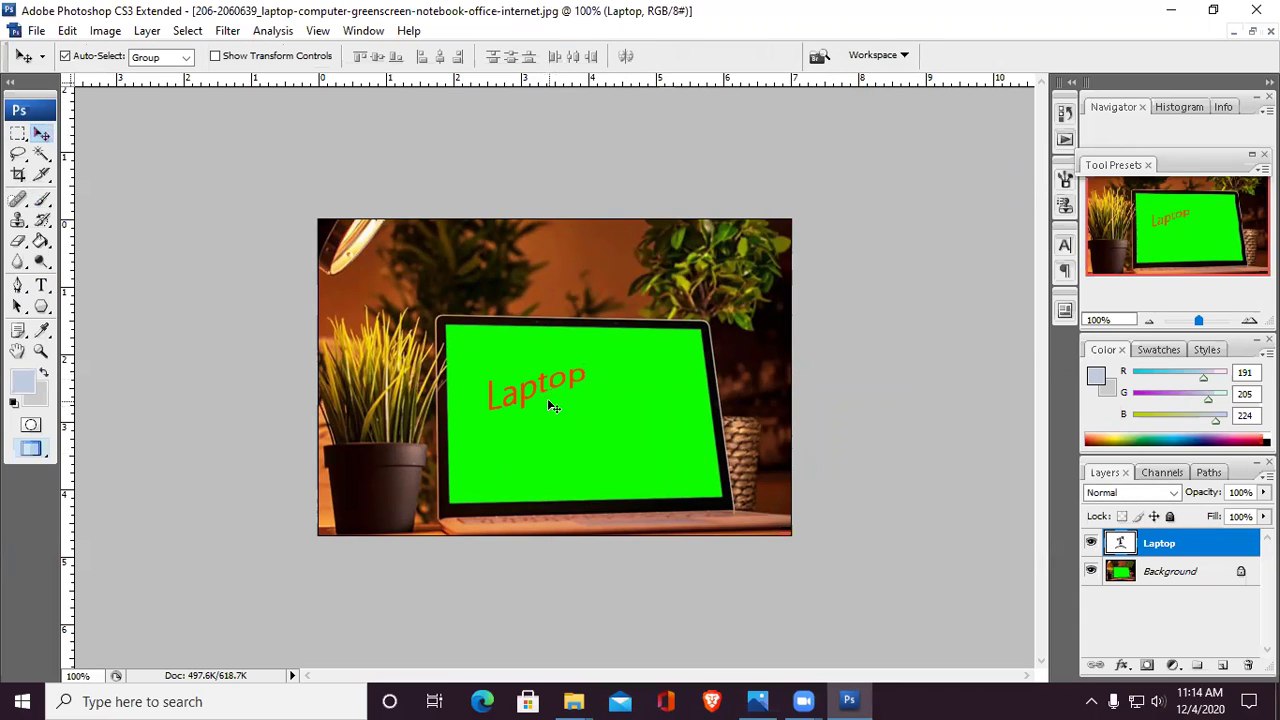
left_click_drag(560, 392, 595, 405)
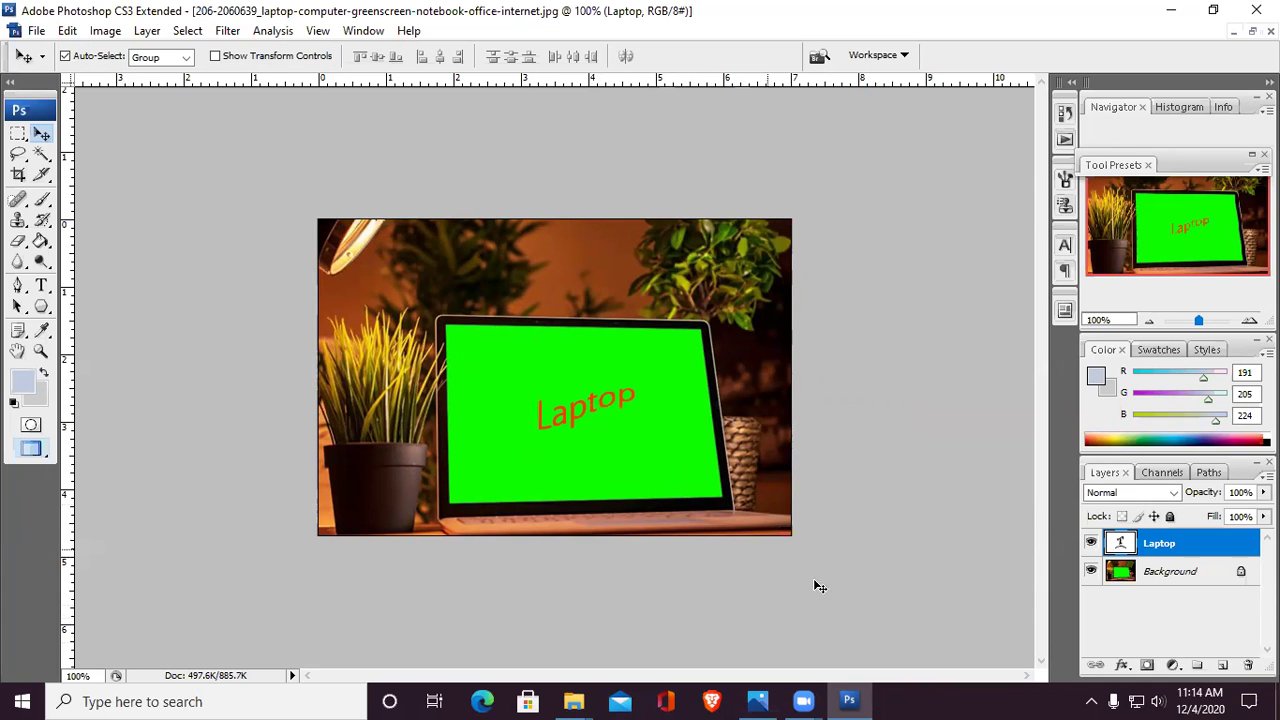
Step: Switch to Photos and read the textbook's section on photo cloning
left_click(770, 700)
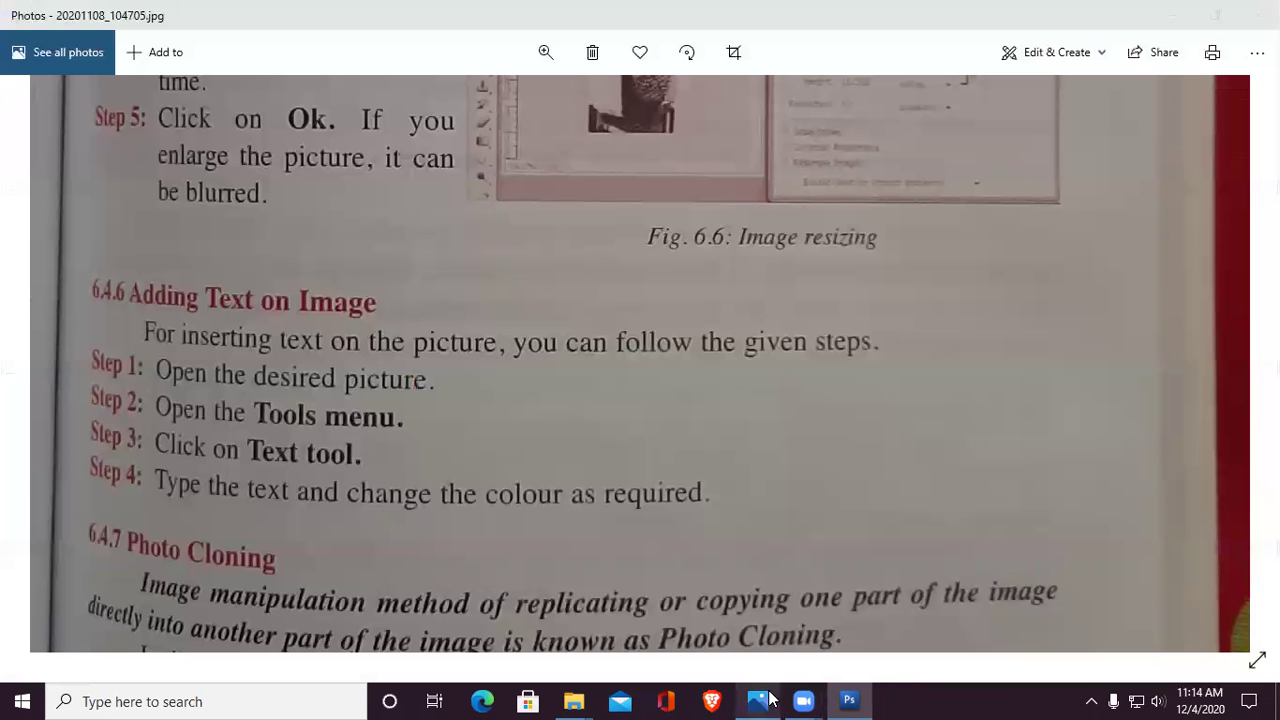
left_click_drag(589, 574, 598, 396)
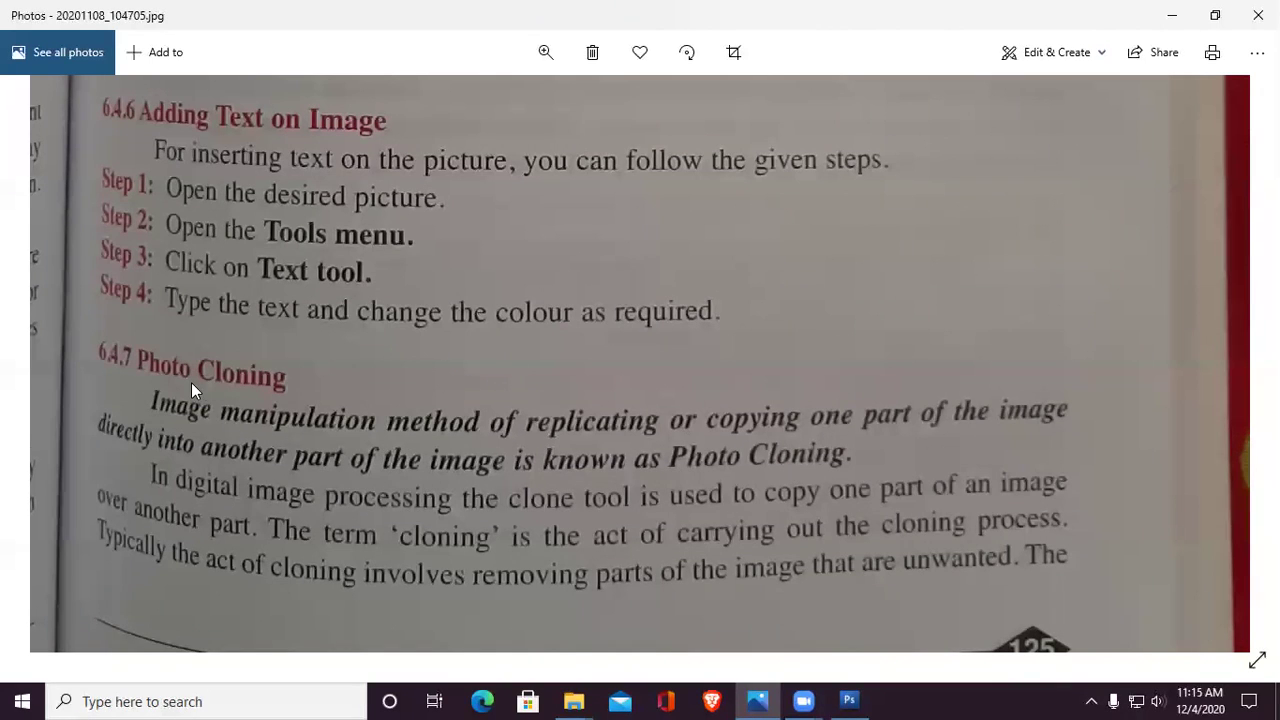
Step: Return to Photoshop, show the open pictures in floating windows, and close the blank document behind the laptop picture
left_click(849, 700)
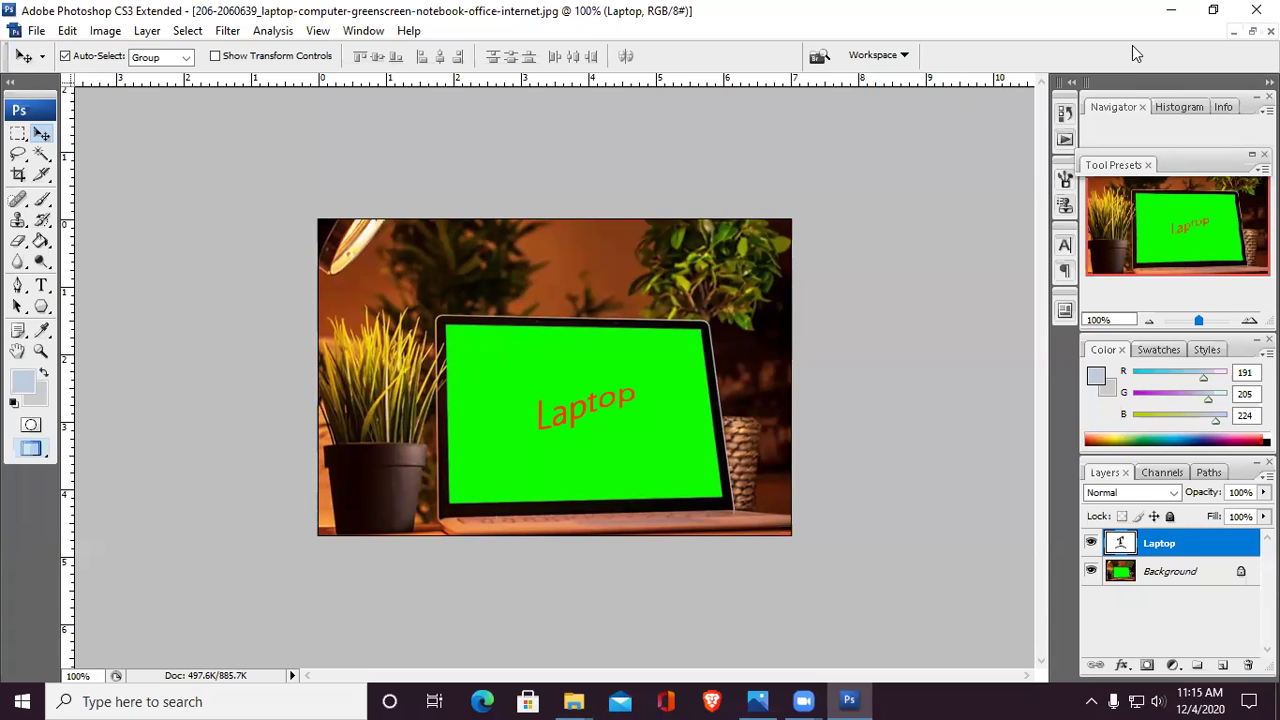
key("shift+f")
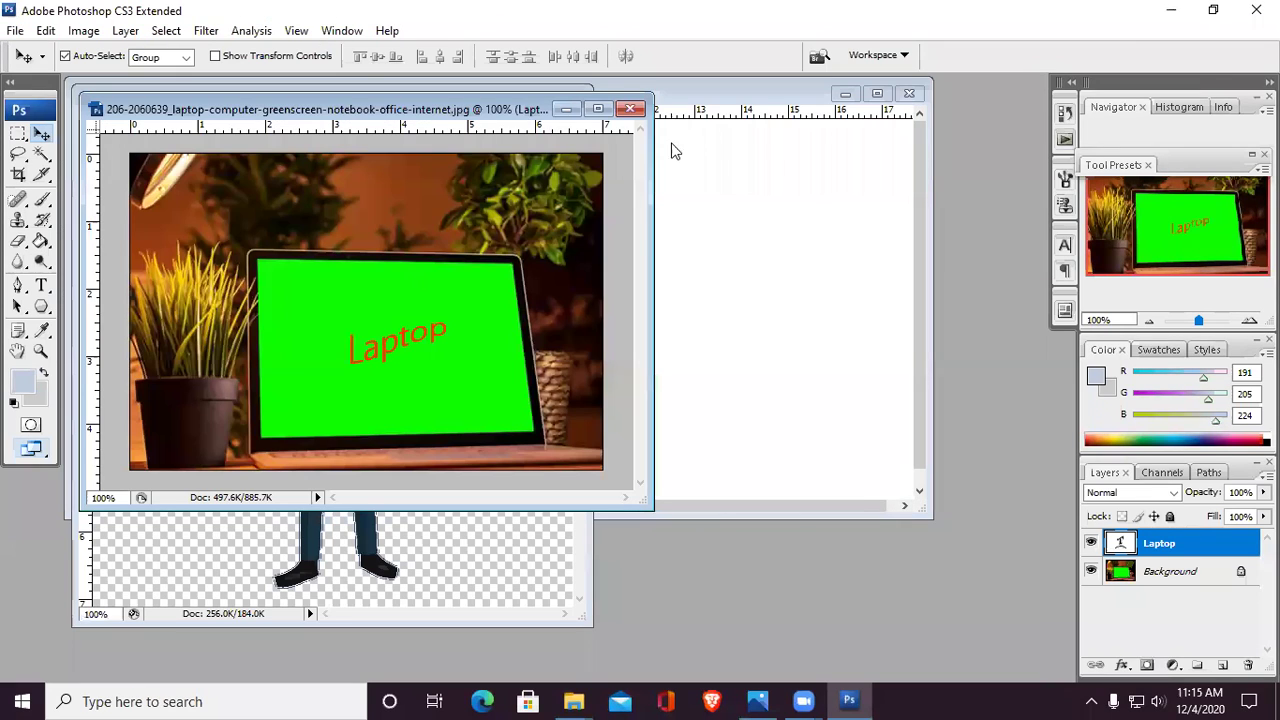
left_click(729, 90)
left_click_drag(729, 90, 320, 120)
left_click(931, 124)
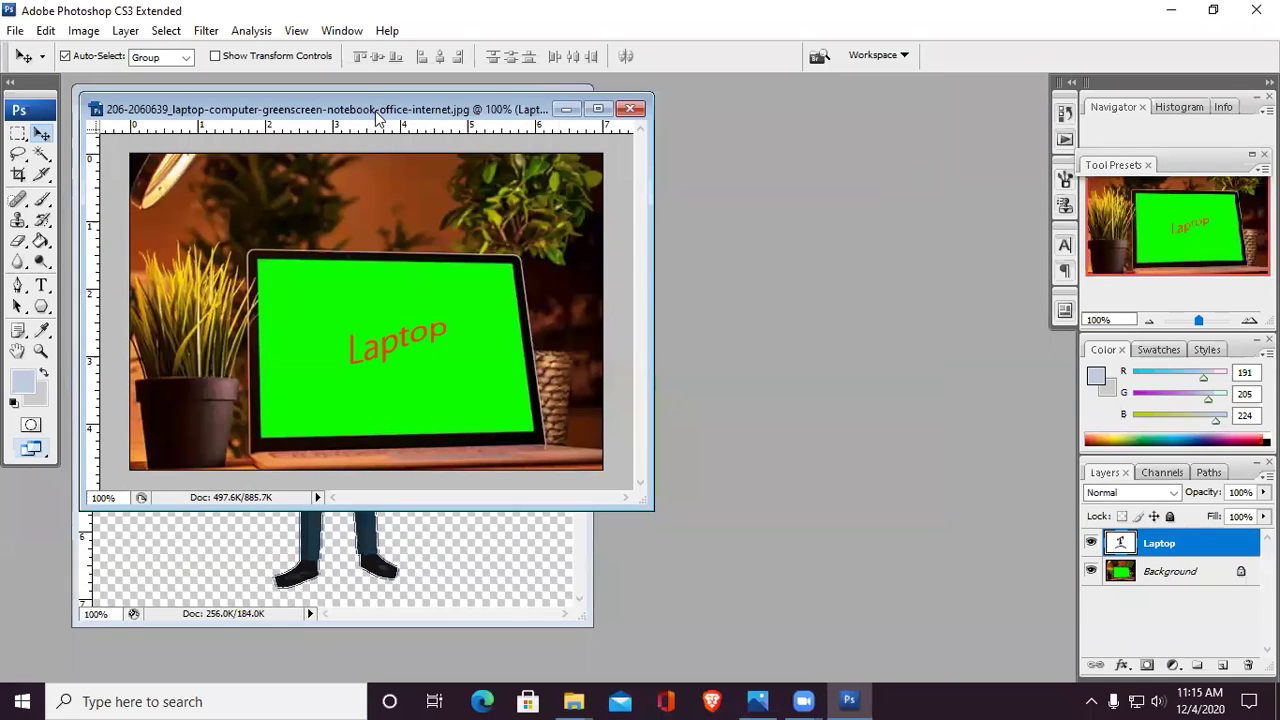
Step: Place the laptop picture's window beside the man picture and move the "Laptop" text to the green screen's upper-right corner
left_click(430, 548)
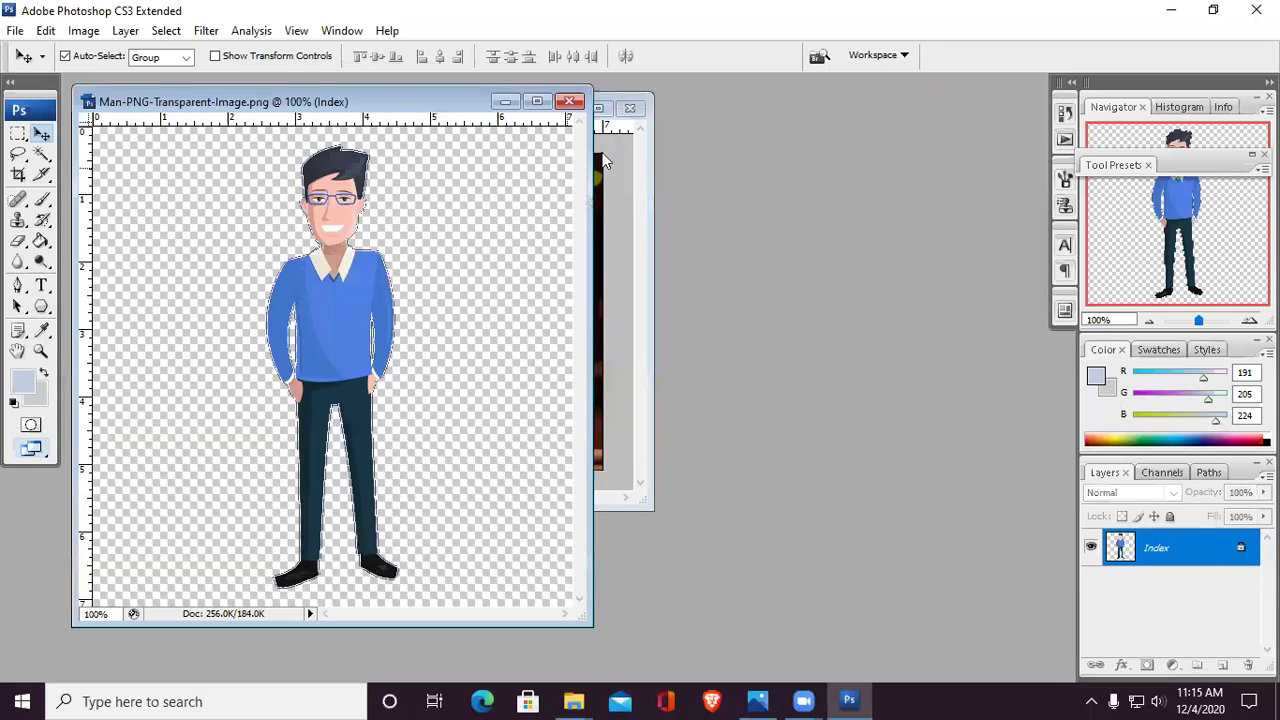
left_click(643, 163)
left_click_drag(482, 109, 954, 92)
left_click_drag(893, 330, 934, 275)
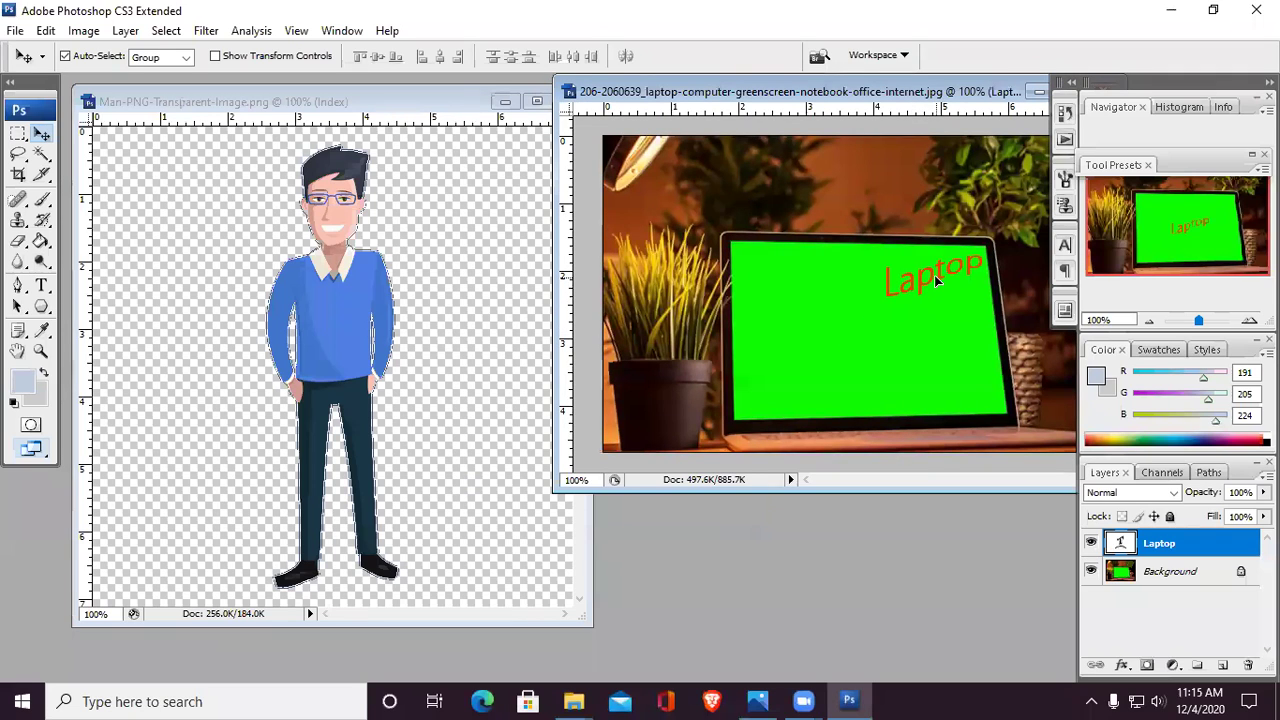
Step: Try to clone the man with the Clone Stamp, sampling his blue sweater and painting onto the laptop's green screen
left_click(1185, 575)
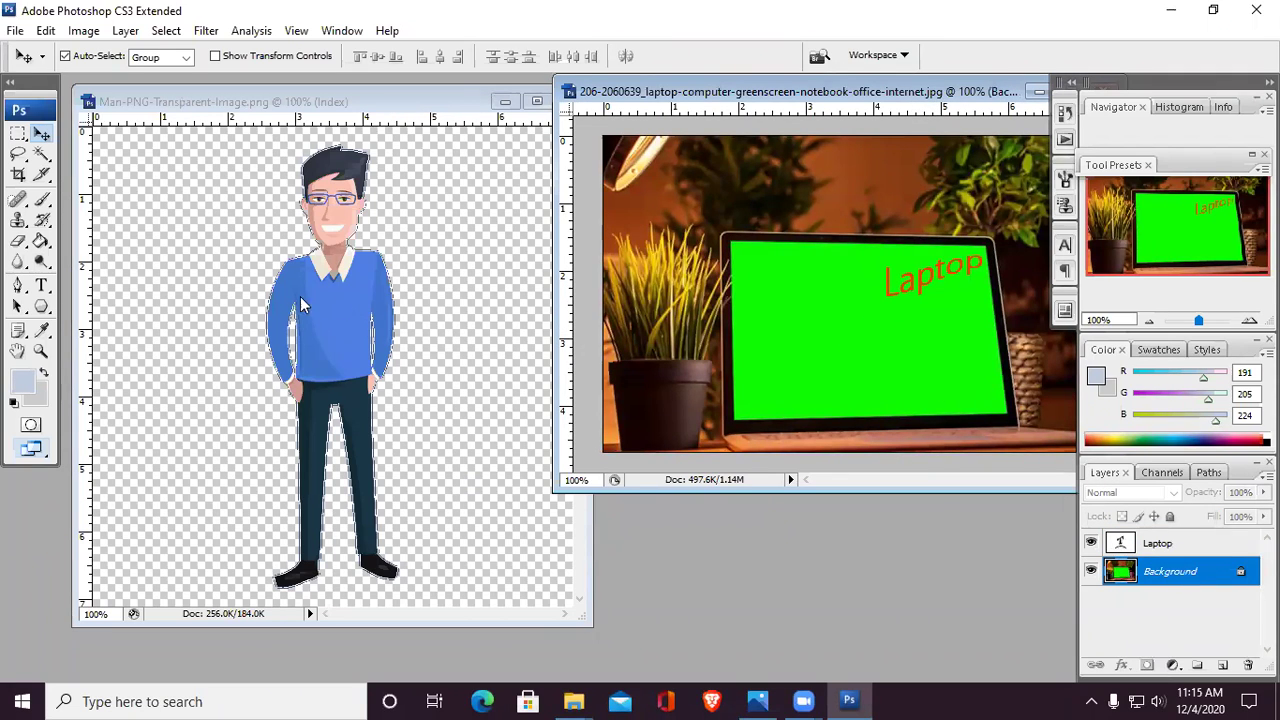
left_click(755, 308)
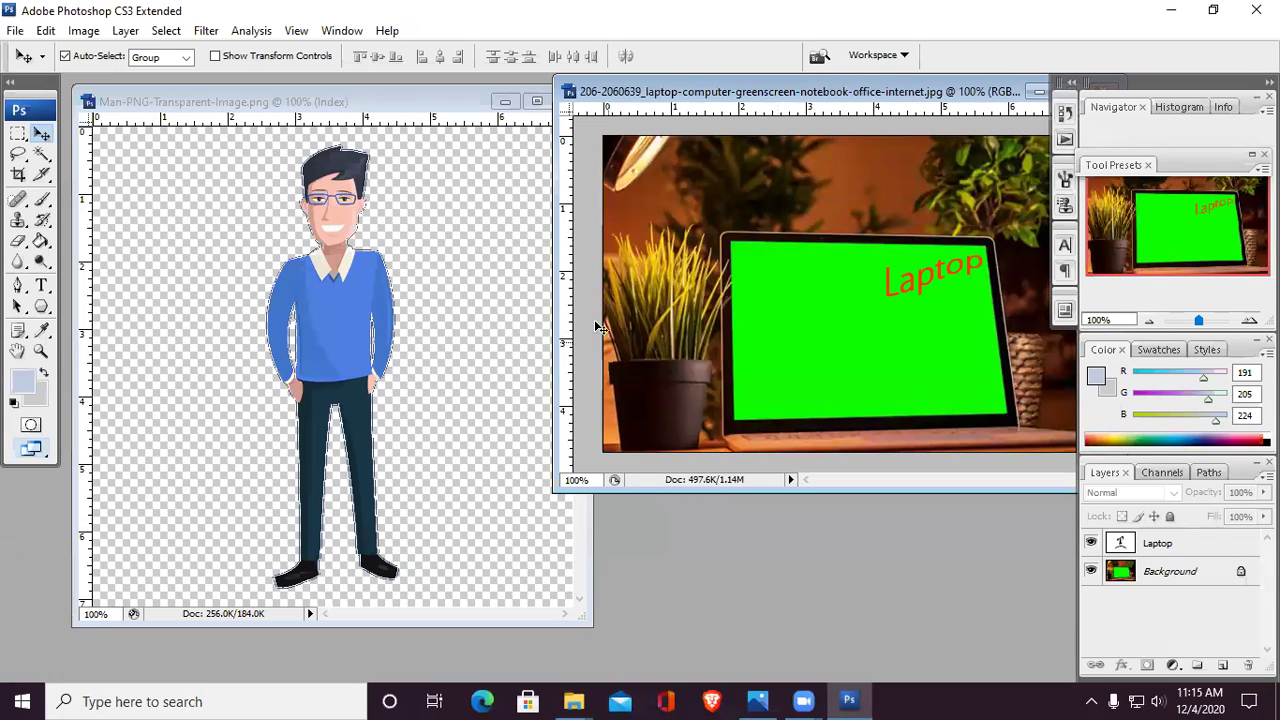
left_click(302, 328)
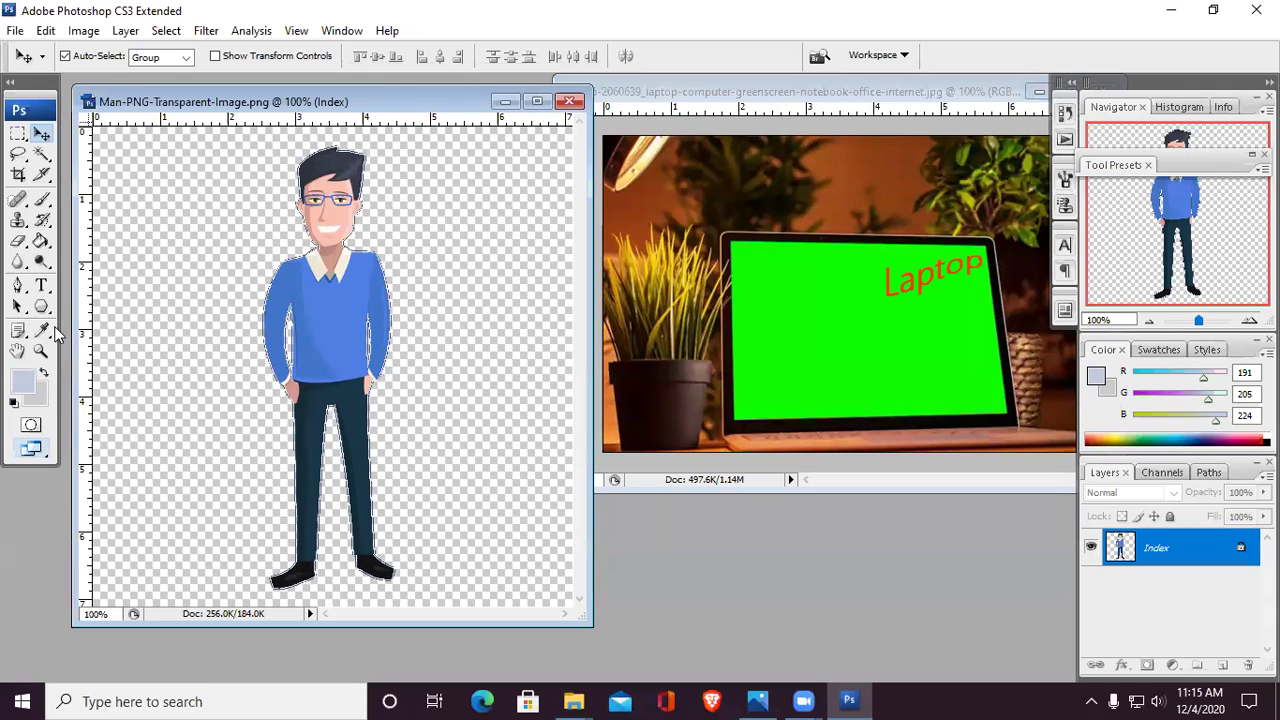
left_click(19, 222)
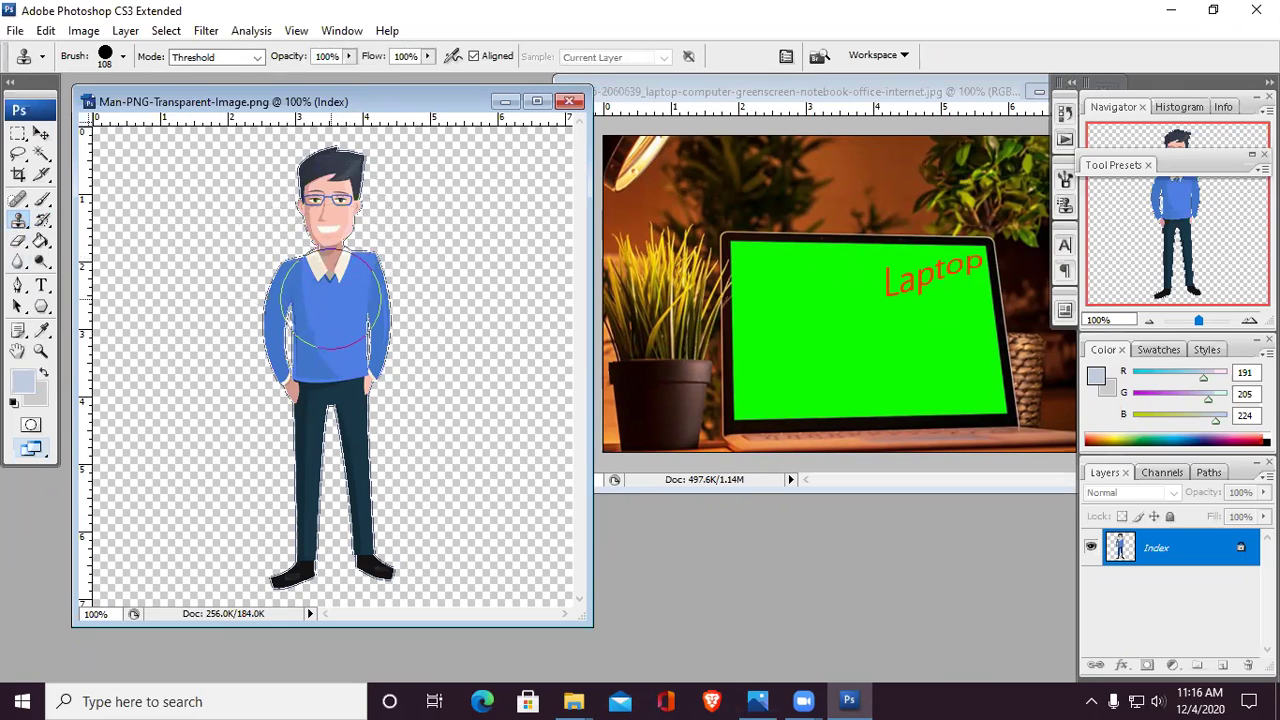
left_click(331, 298, "alt")
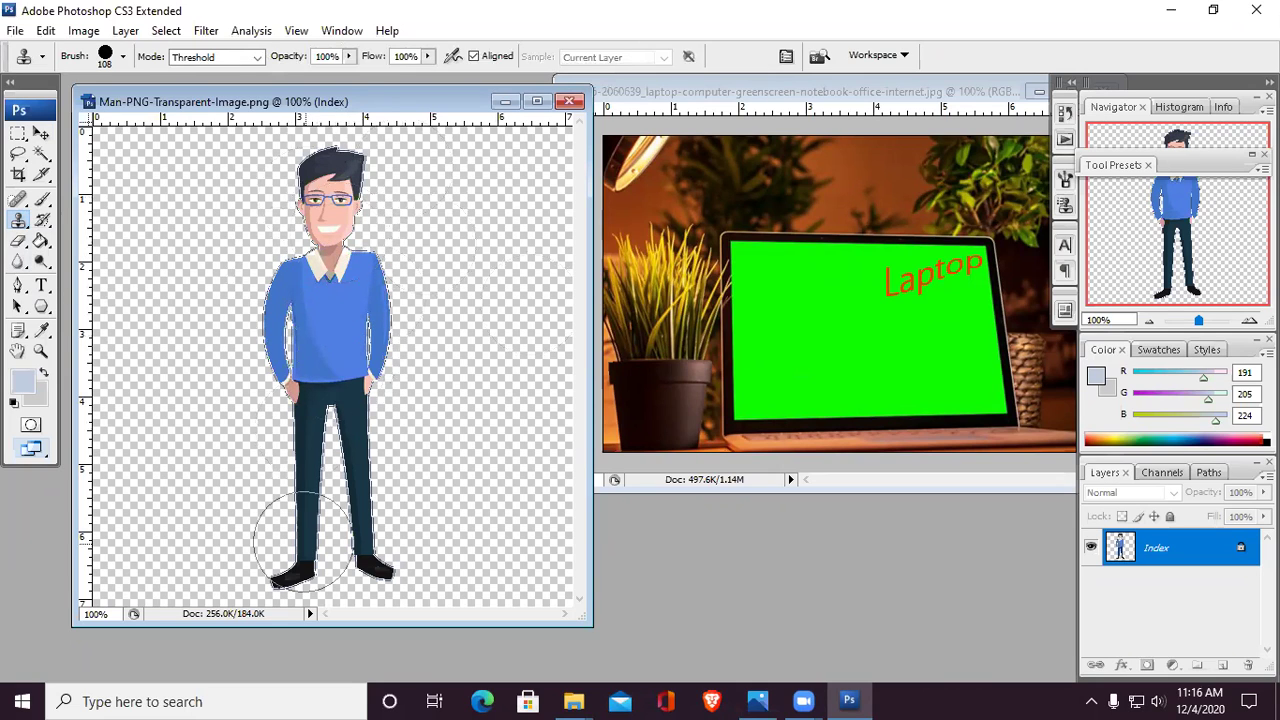
left_click(860, 342)
left_click(849, 326)
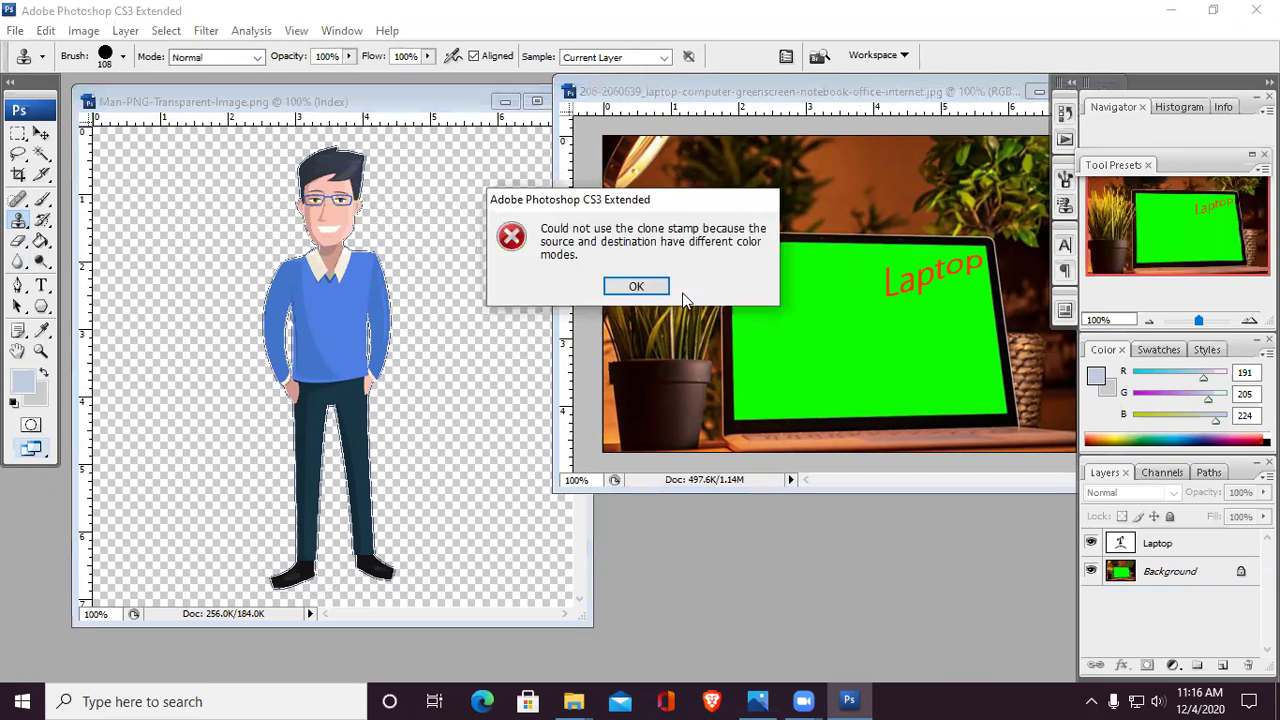
left_click(752, 320)
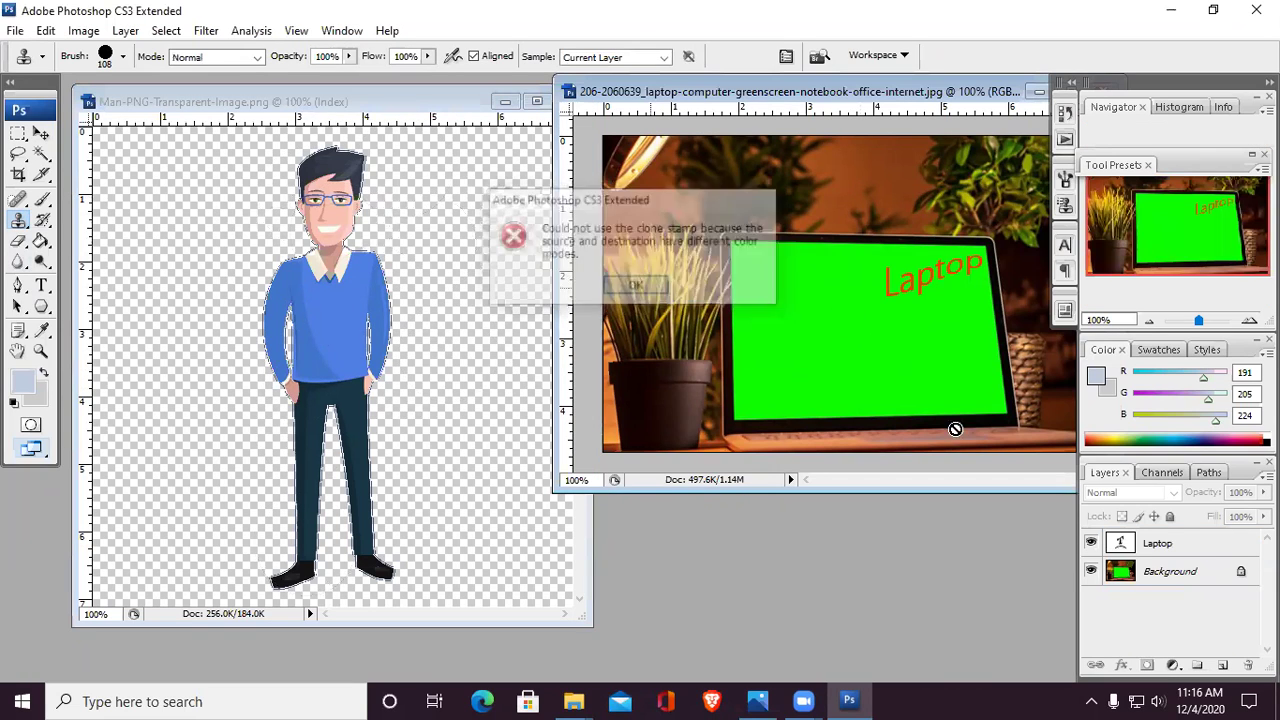
Step: Convert the laptop picture's background into the normal layer "Layer 0" and try cloning onto the green screen again
double_click(1170, 572)
left_click(796, 221)
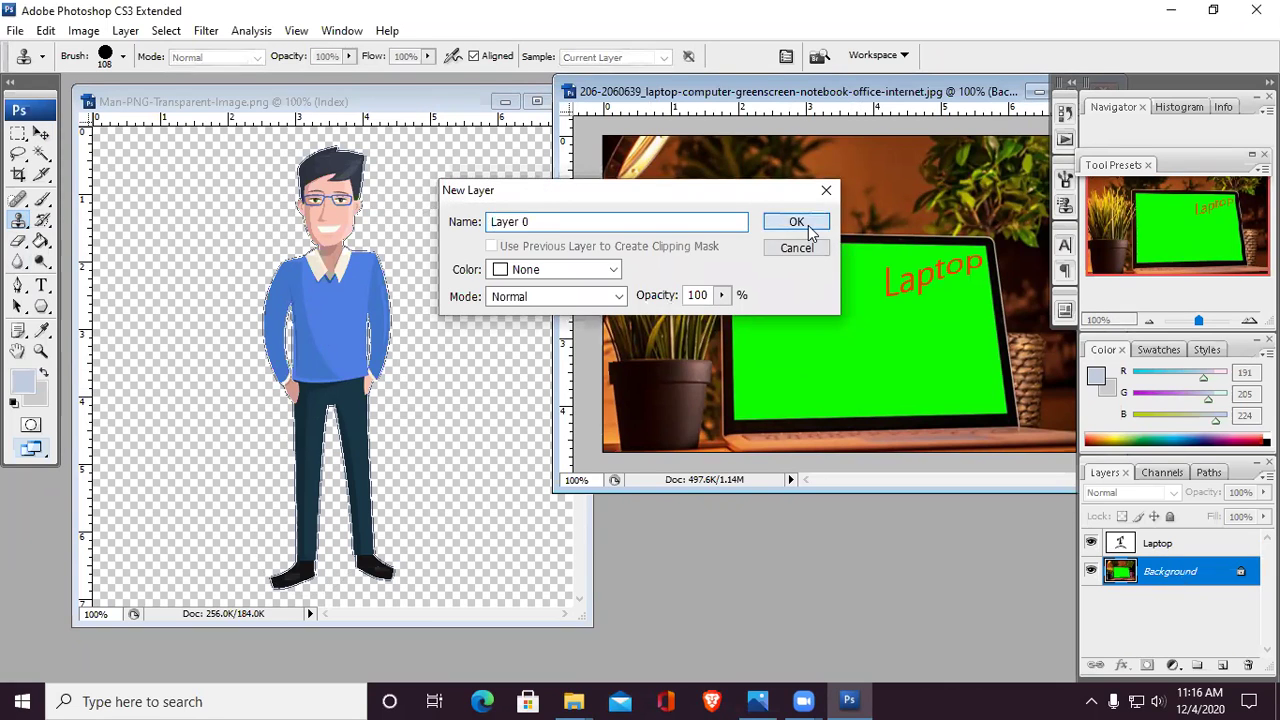
left_click(834, 324)
key("Return")
left_click(847, 322)
left_click(636, 286)
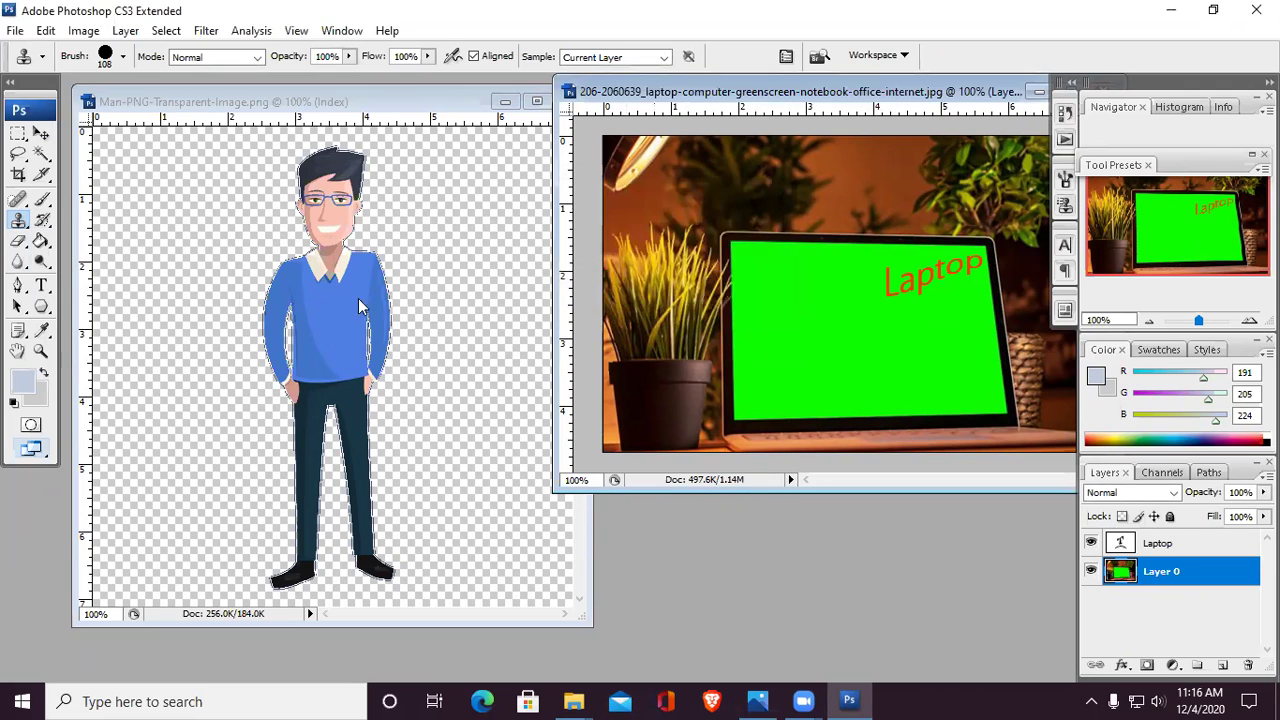
left_click(825, 356)
left_click(648, 292)
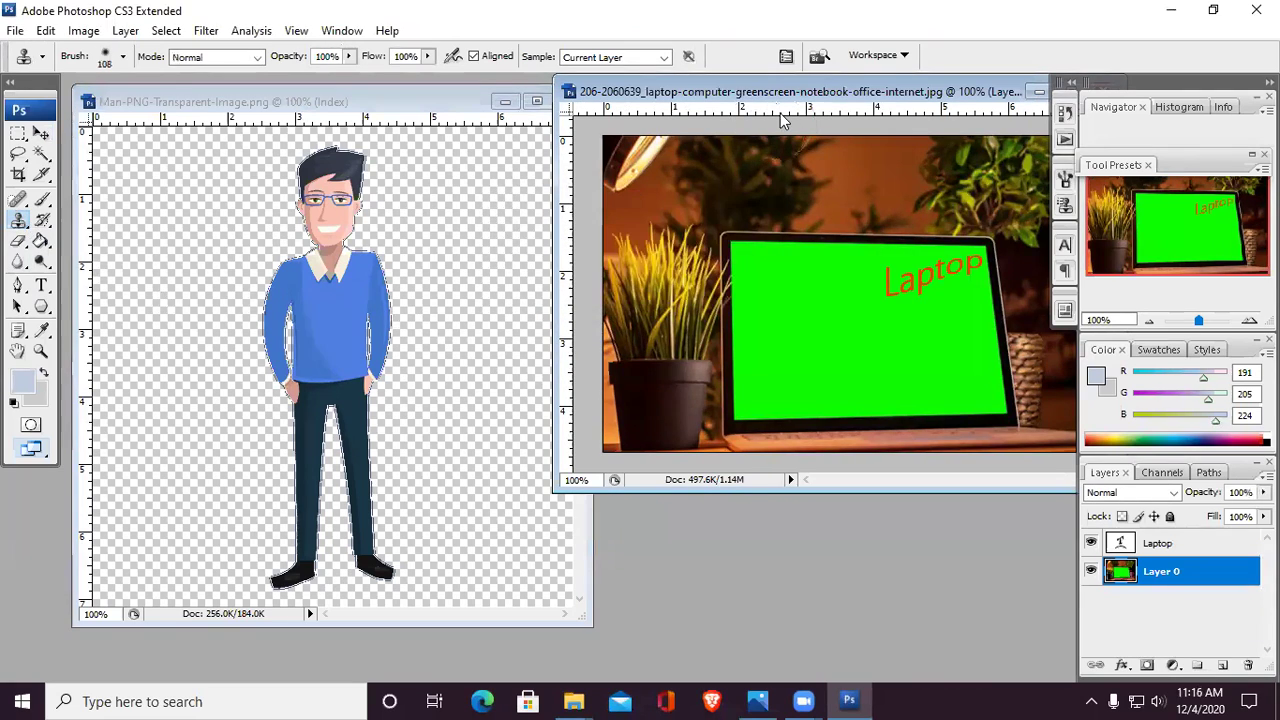
Step: Close the laptop picture and the man picture without saving changes
left_click_drag(791, 101, 563, 118)
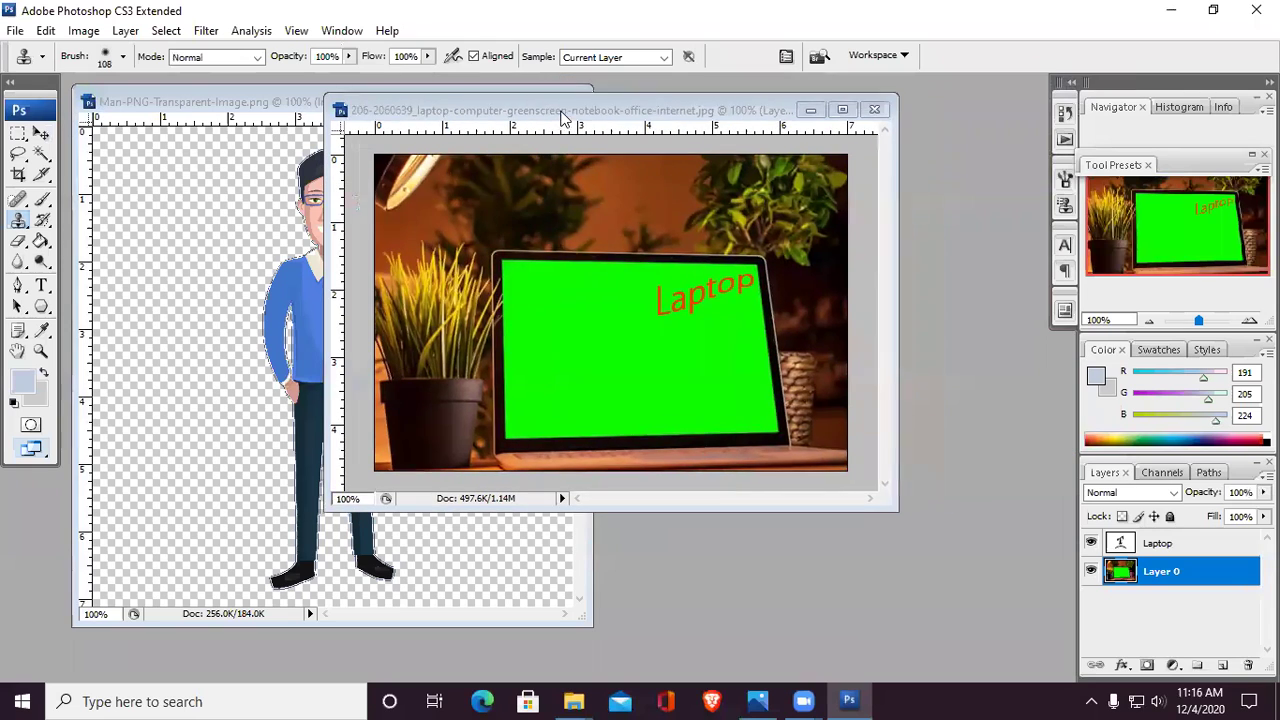
left_click(874, 109)
left_click(653, 287)
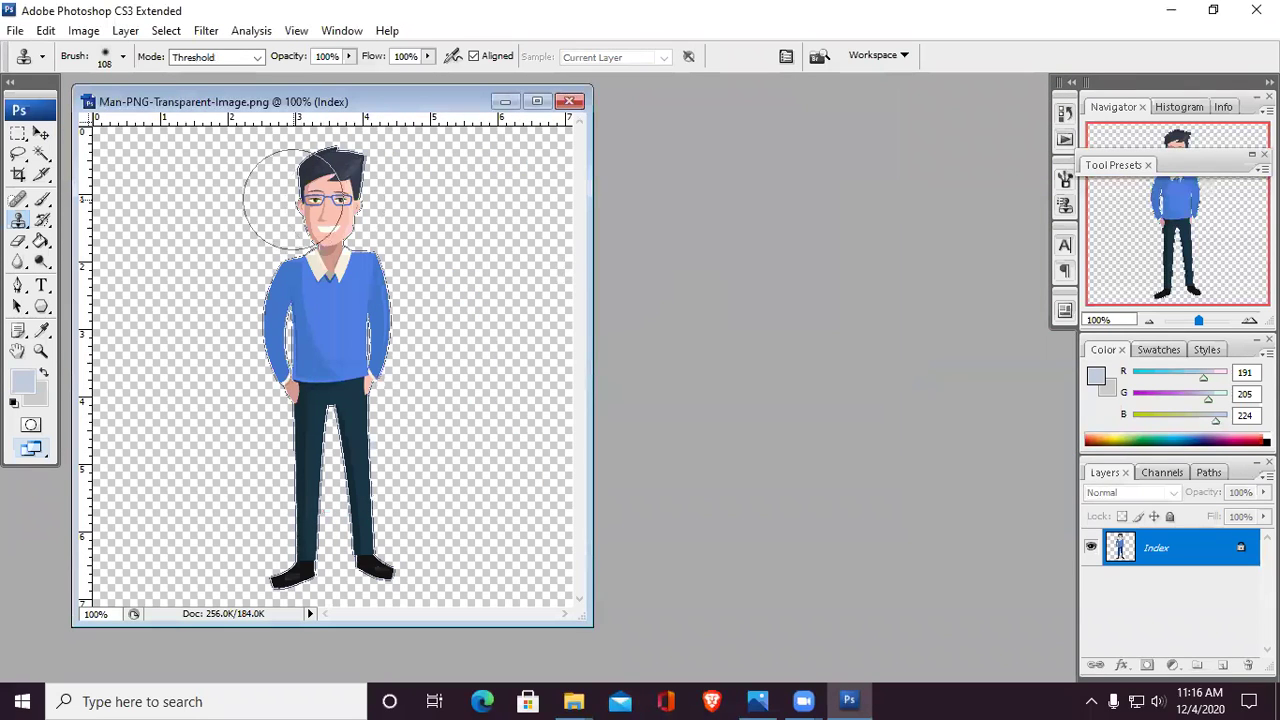
left_click(571, 102)
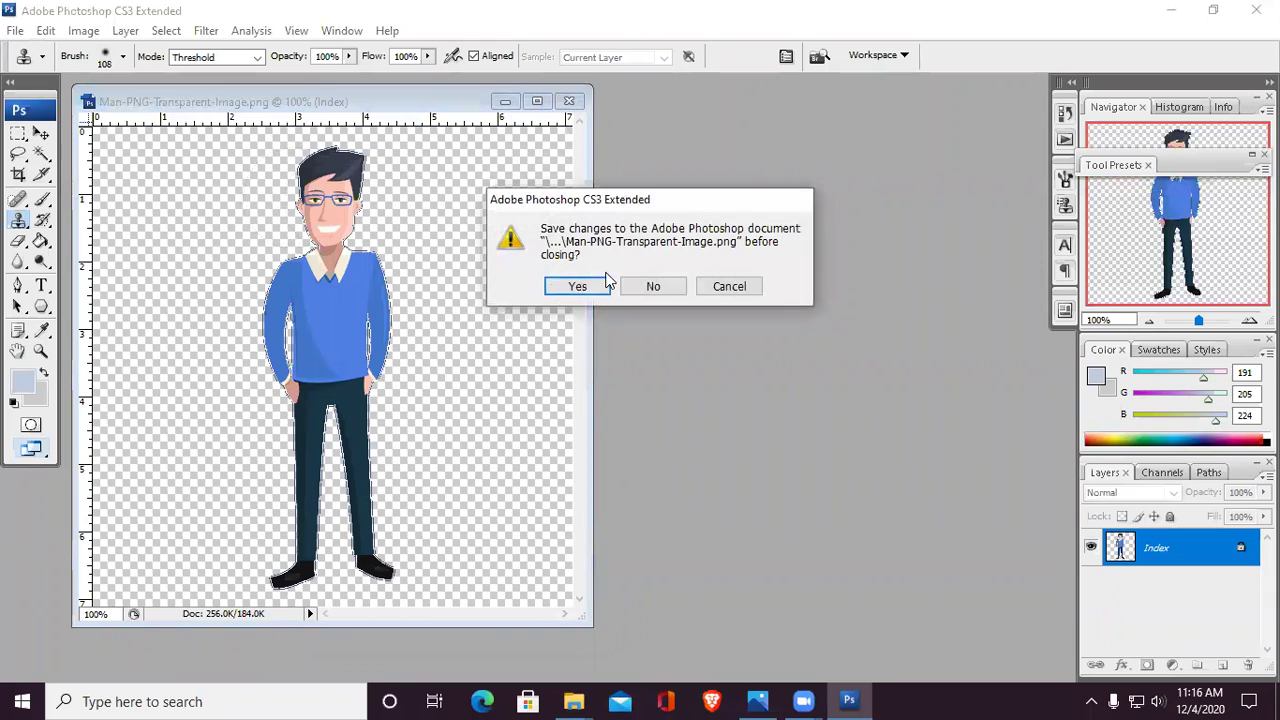
left_click(654, 287)
left_click(15, 30)
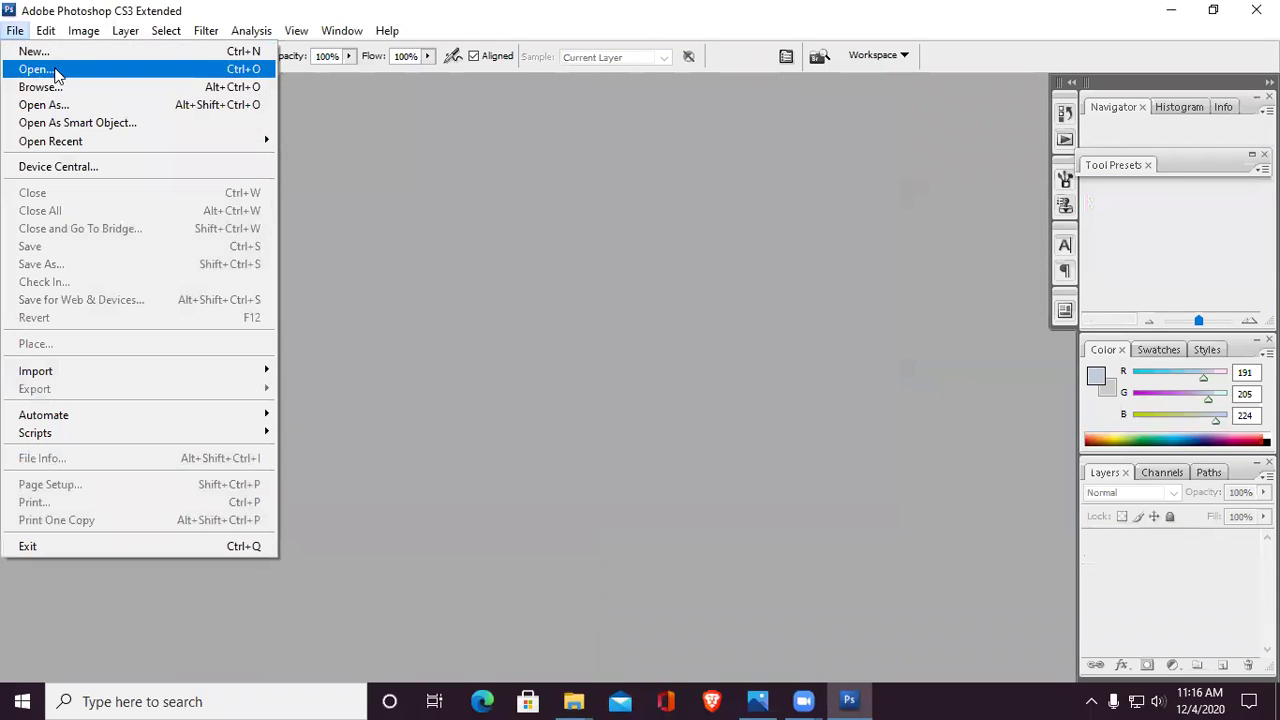
left_click(60, 52)
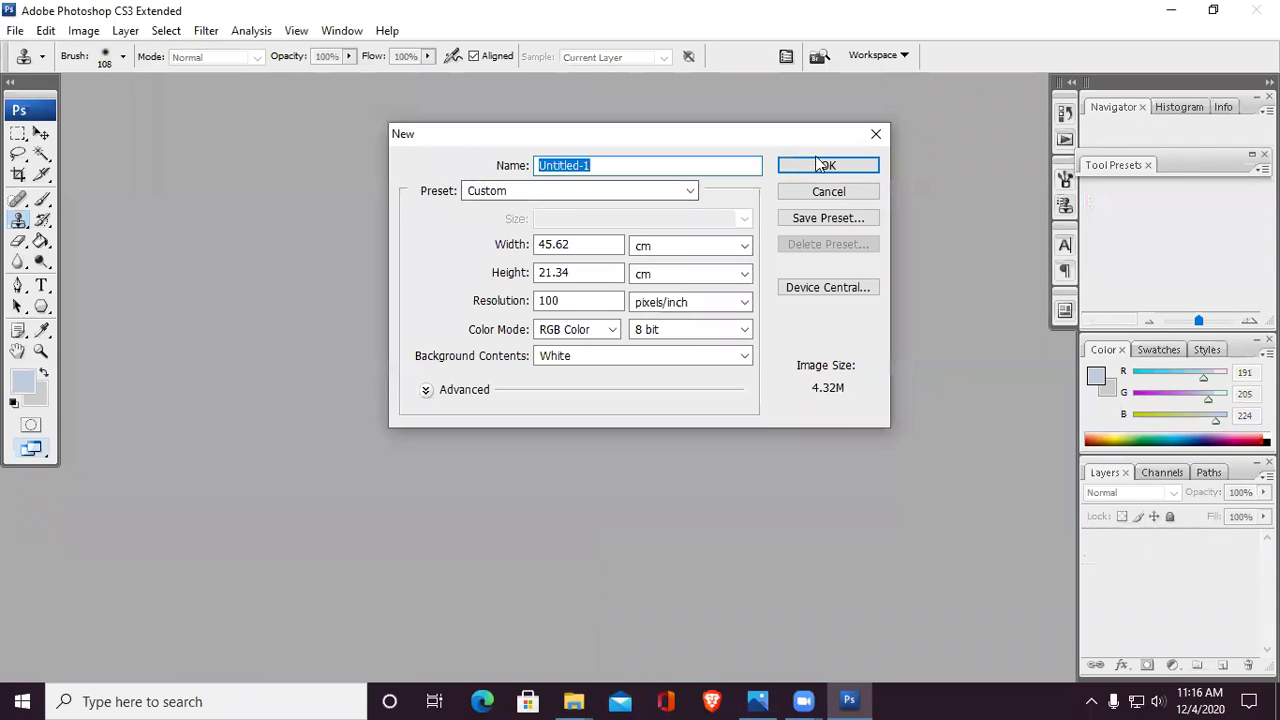
left_click(868, 133)
Step: Switch to File Explorer's Downloads folder and open the autumn lake picture wp2670841 in Photoshop
left_click(1170, 10)
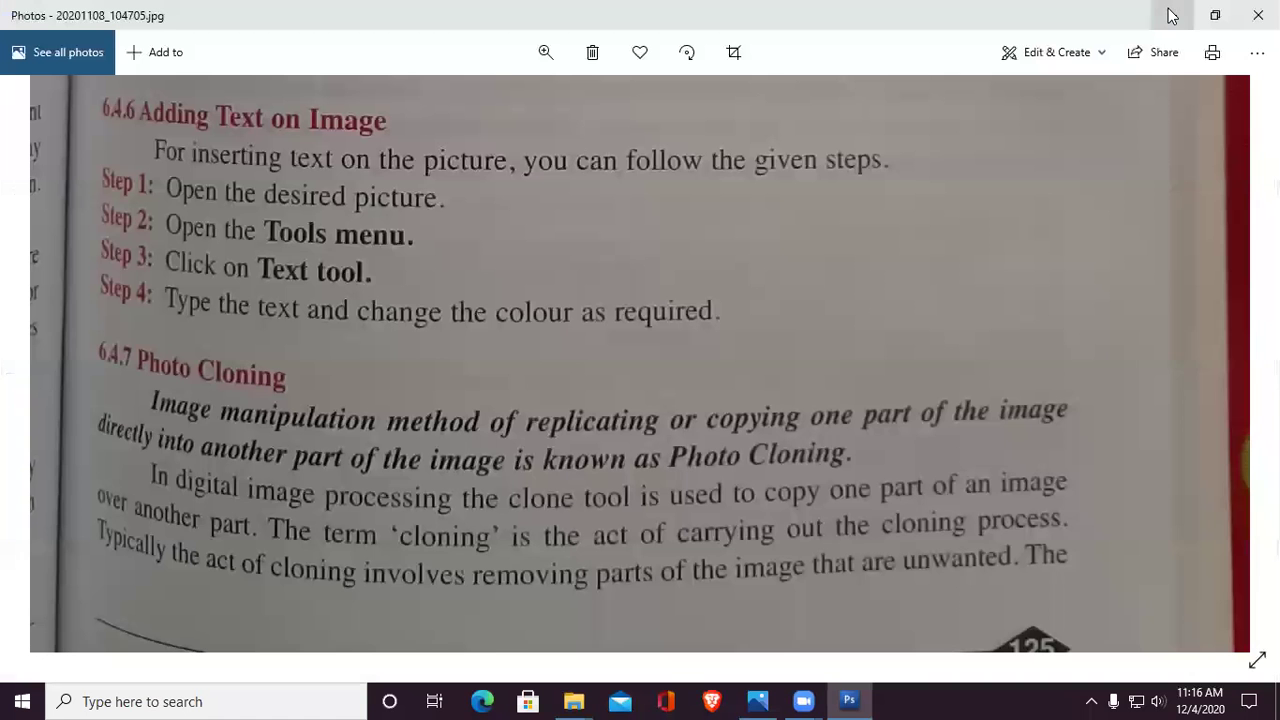
left_click(573, 701)
left_click(487, 636)
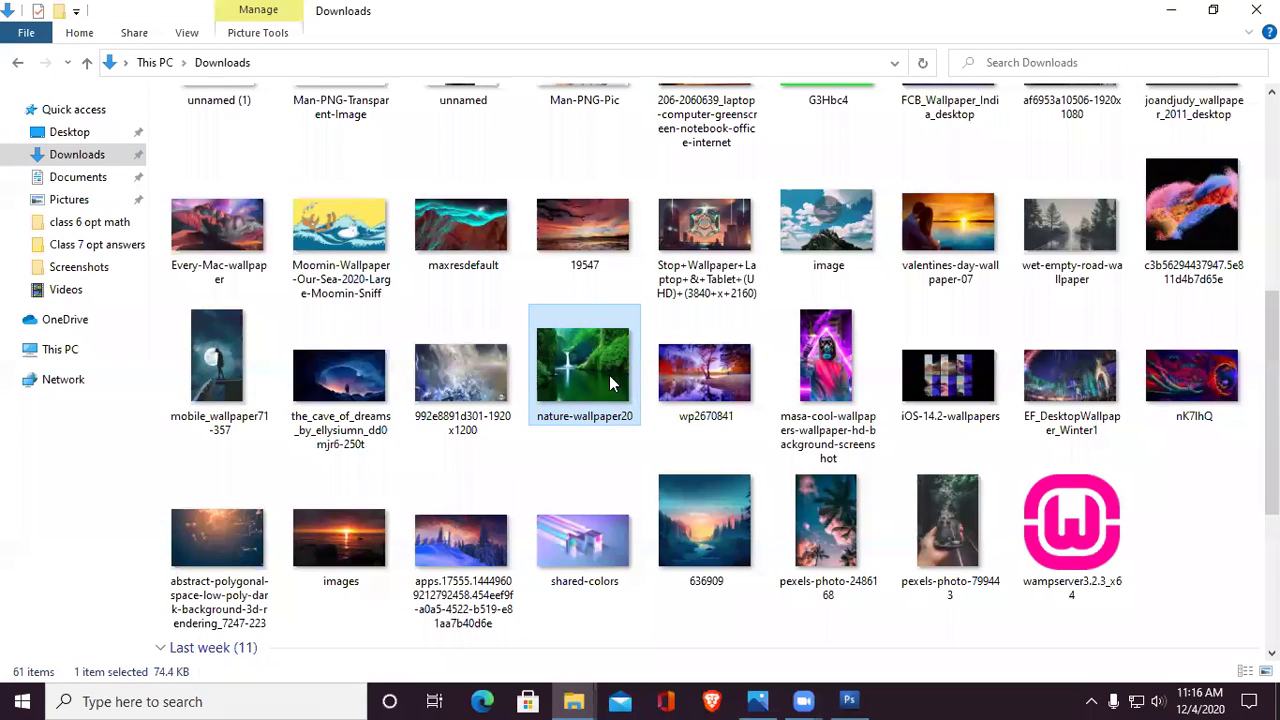
double_click(706, 372)
right_click(706, 372)
left_click(695, 362)
left_click_drag(701, 405, 503, 303)
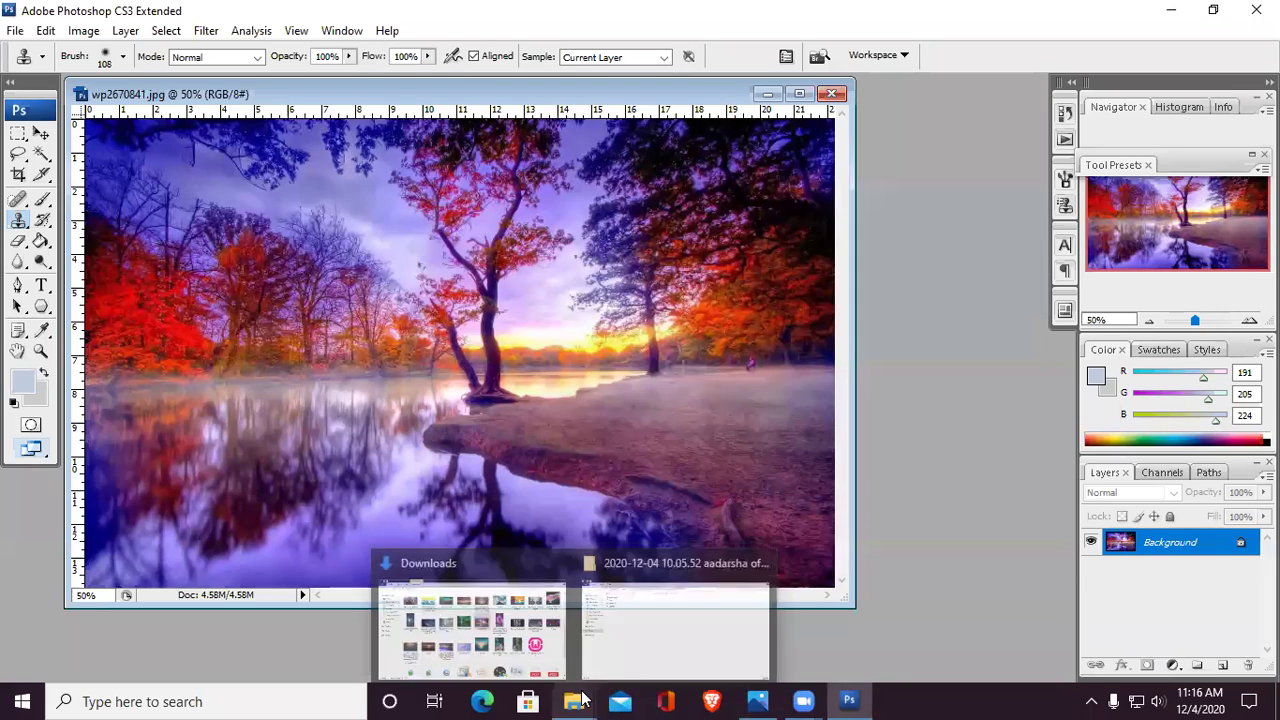
Step: Open the sunset picture "images" from Downloads in Photoshop and place its window over the lake picture's right edge
mouse_move(573, 701)
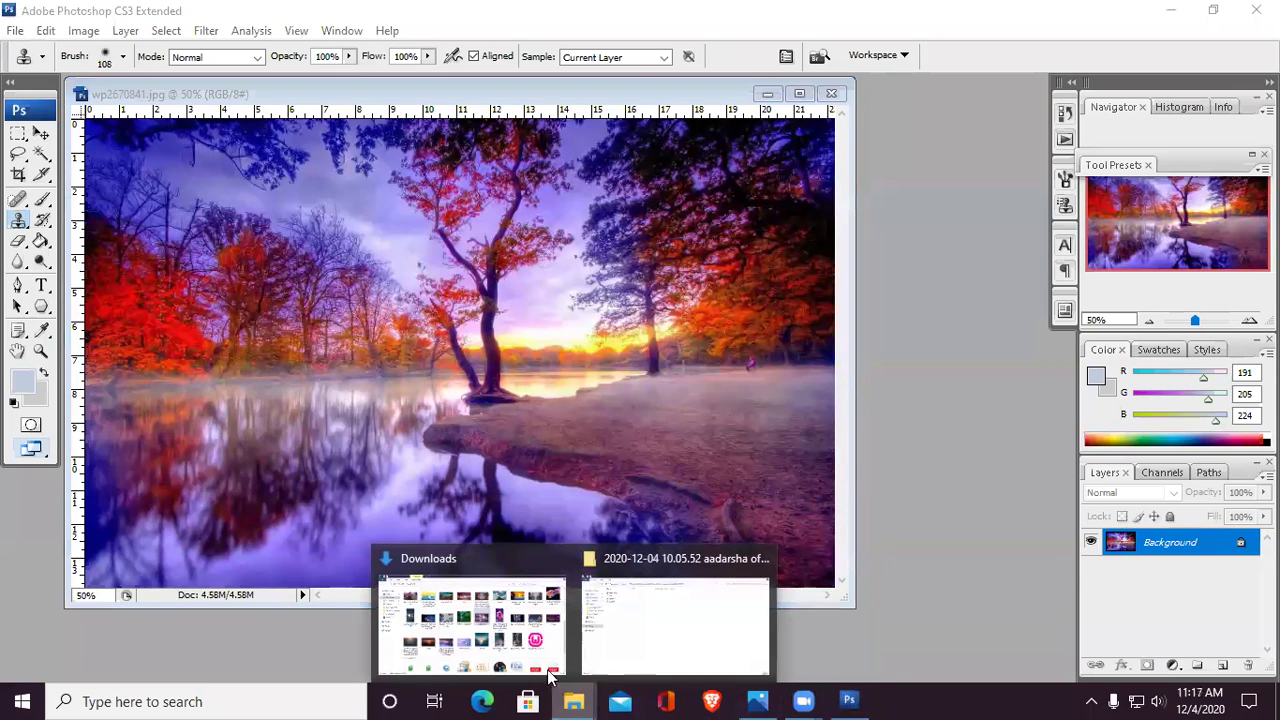
left_click(510, 615)
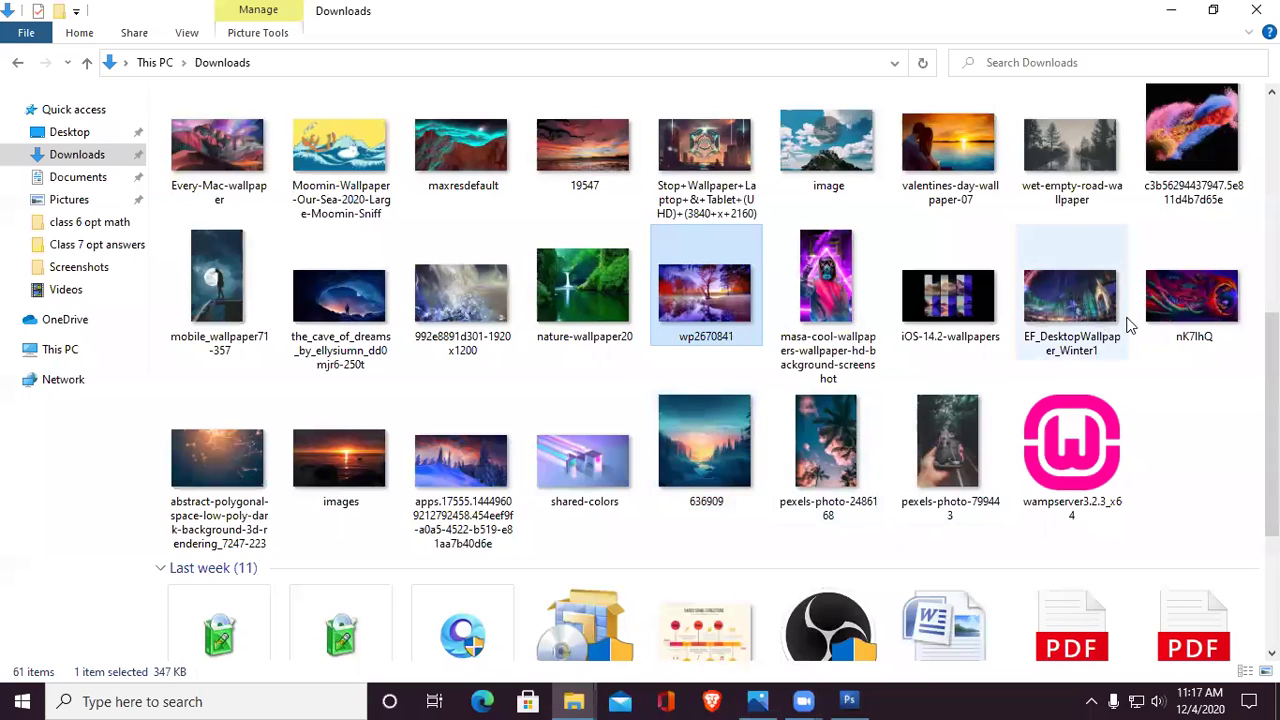
left_click_drag(345, 470, 888, 347)
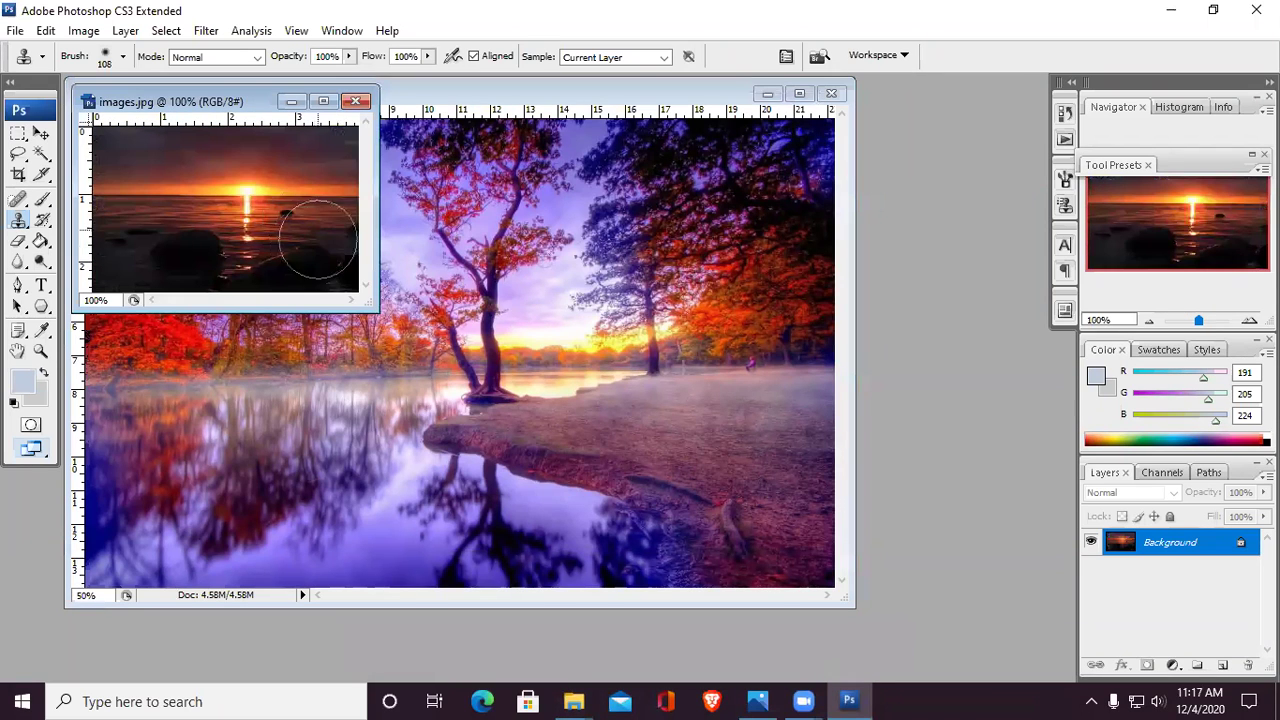
left_click_drag(243, 105, 899, 152)
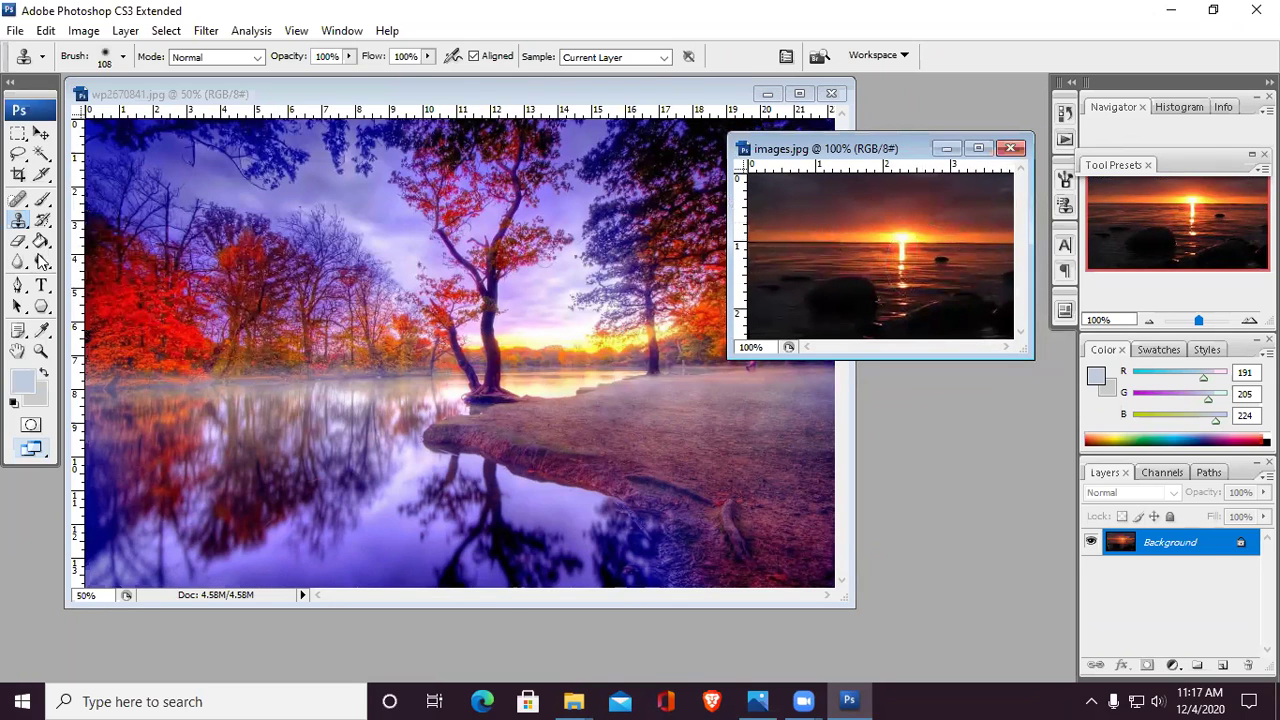
Step: Try to use the Clone Stamp on the sunset picture and on the lake picture's central tree
left_click(890, 245)
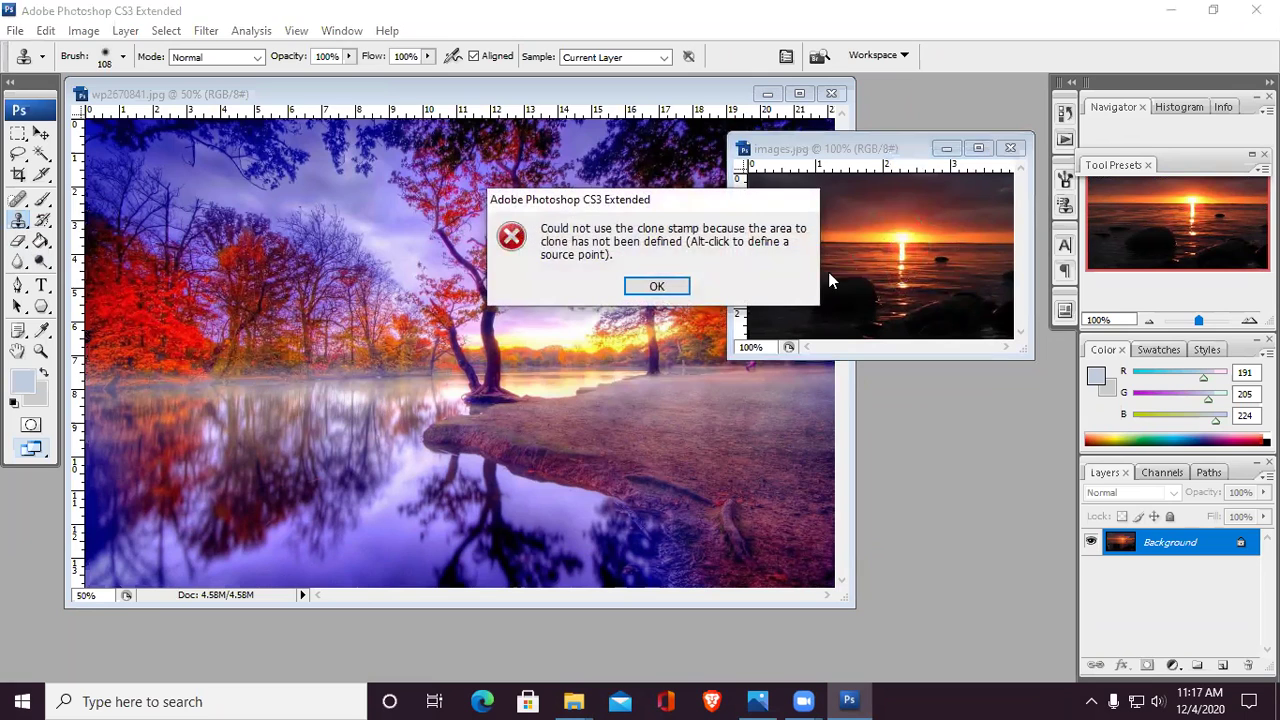
left_click(651, 286)
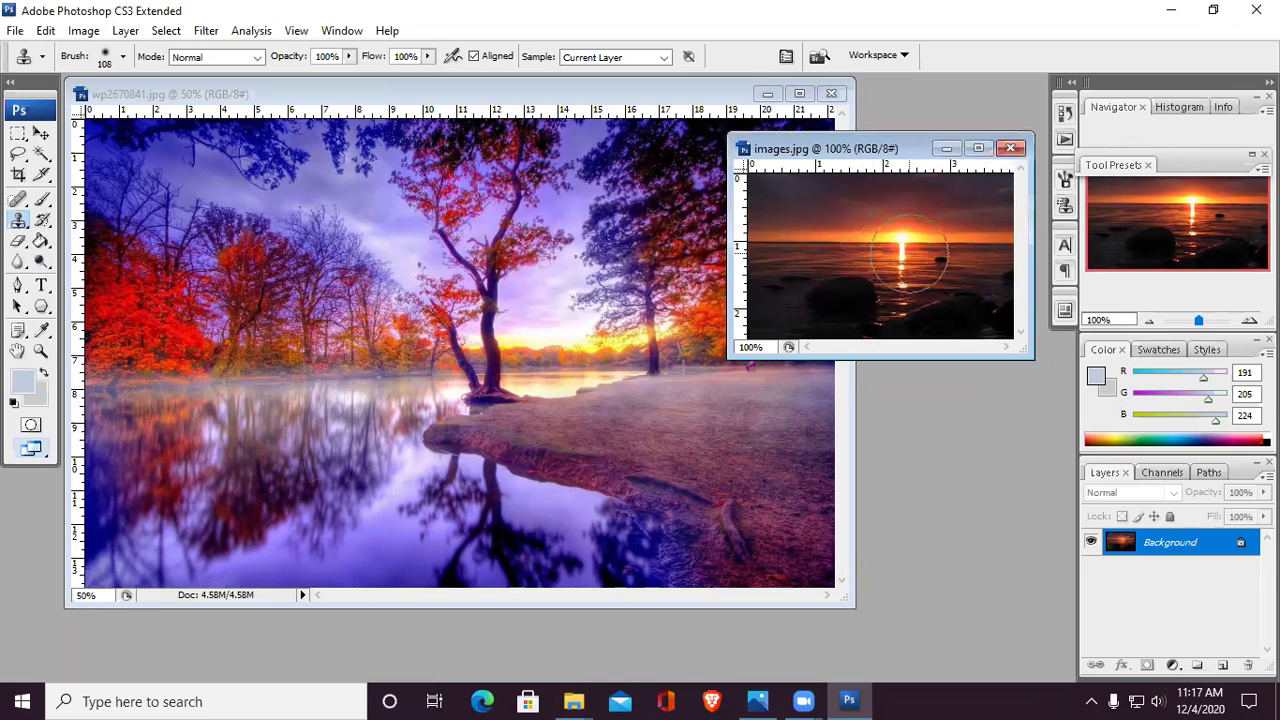
left_click(908, 252)
left_click(656, 286)
left_click(476, 317)
left_click(655, 287)
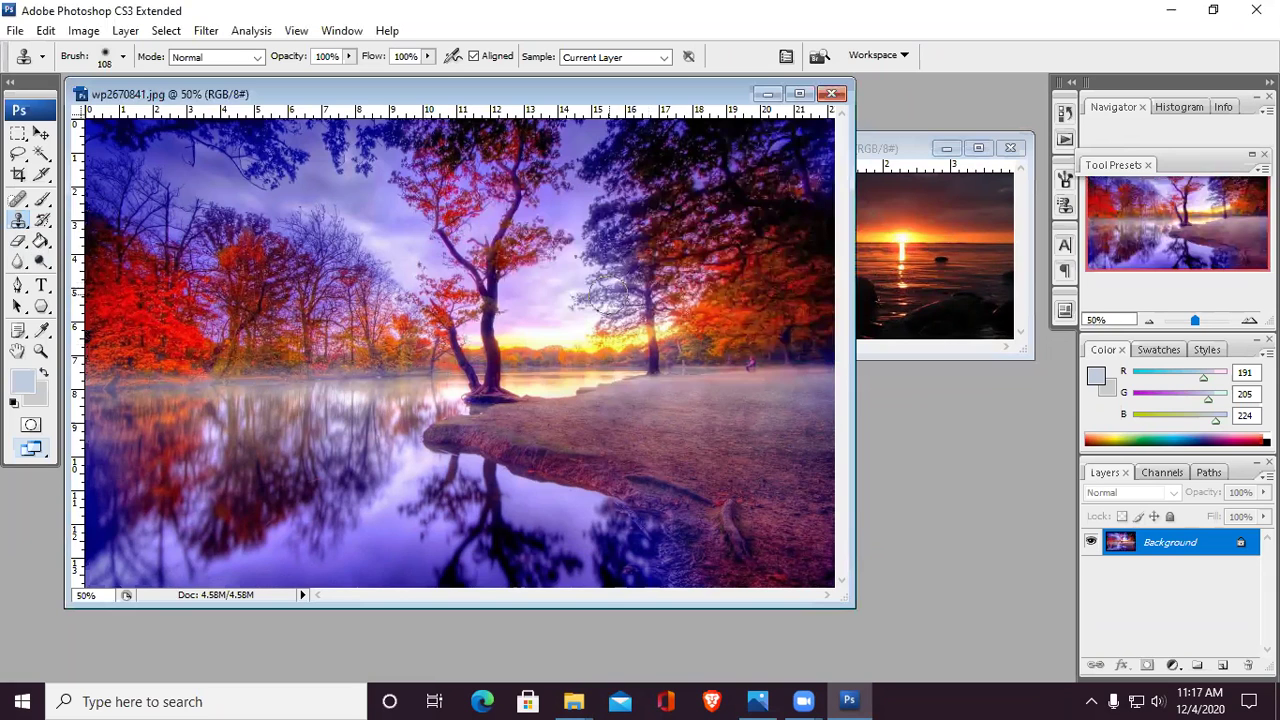
Step: Clone the orange and bare trees from the lake picture's left bank over its central tree
left_click(583, 352)
left_click(656, 287)
mouse_move(514, 301)
left_mouse_down()
mouse_move(517, 338)
mouse_move(560, 335)
mouse_move(565, 288)
mouse_move(538, 237)
mouse_move(613, 322)
mouse_move(505, 283)
mouse_move(461, 316)
mouse_move(477, 331)
mouse_move(559, 372)
mouse_move(495, 235)
mouse_move(418, 294)
mouse_move(500, 370)
left_mouse_up()
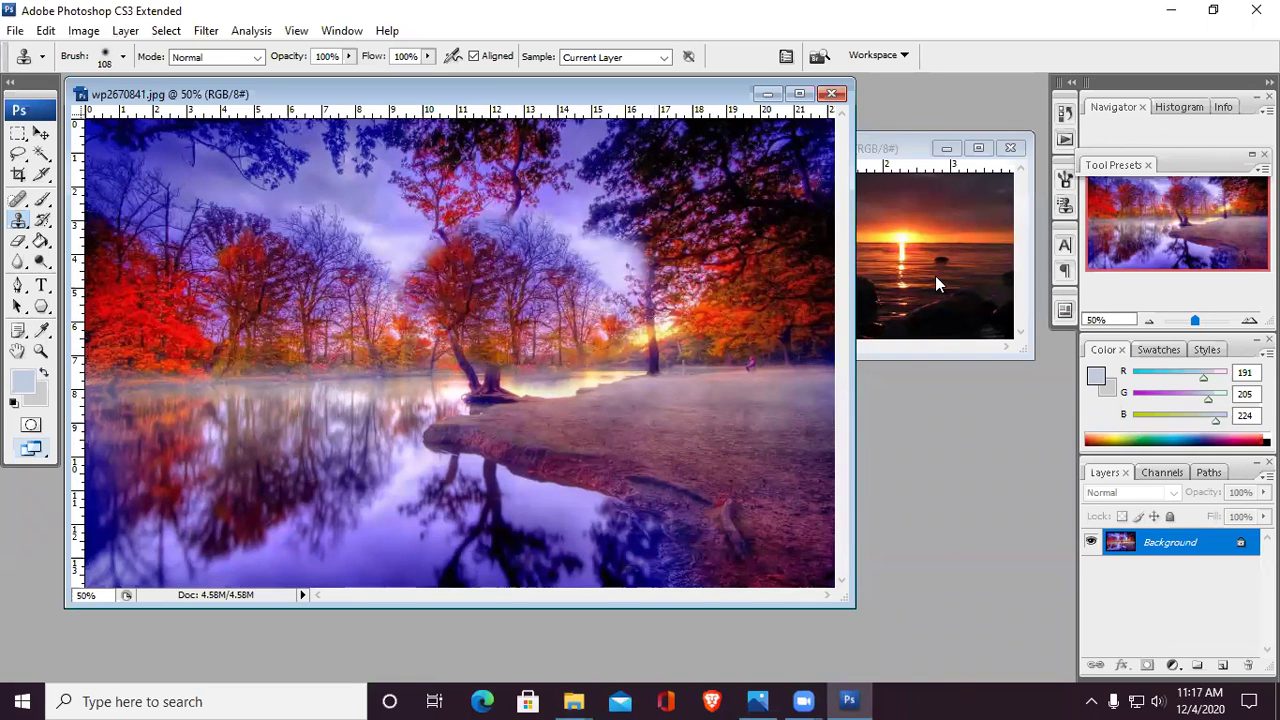
Step: Clone bare purple branches onto the sunset picture's sea, and clone the sunset picture into the lake picture left of the central tree
left_click(935, 275)
left_click(935, 275)
mouse_move(935, 275)
left_mouse_down()
mouse_move(906, 292)
mouse_move(926, 242)
mouse_move(885, 280)
left_mouse_up()
left_click(470, 345)
mouse_move(450, 300)
left_mouse_down()
mouse_move(458, 252)
mouse_move(367, 244)
mouse_move(345, 268)
mouse_move(424, 292)
mouse_move(343, 298)
mouse_move(356, 277)
mouse_move(385, 302)
left_mouse_up()
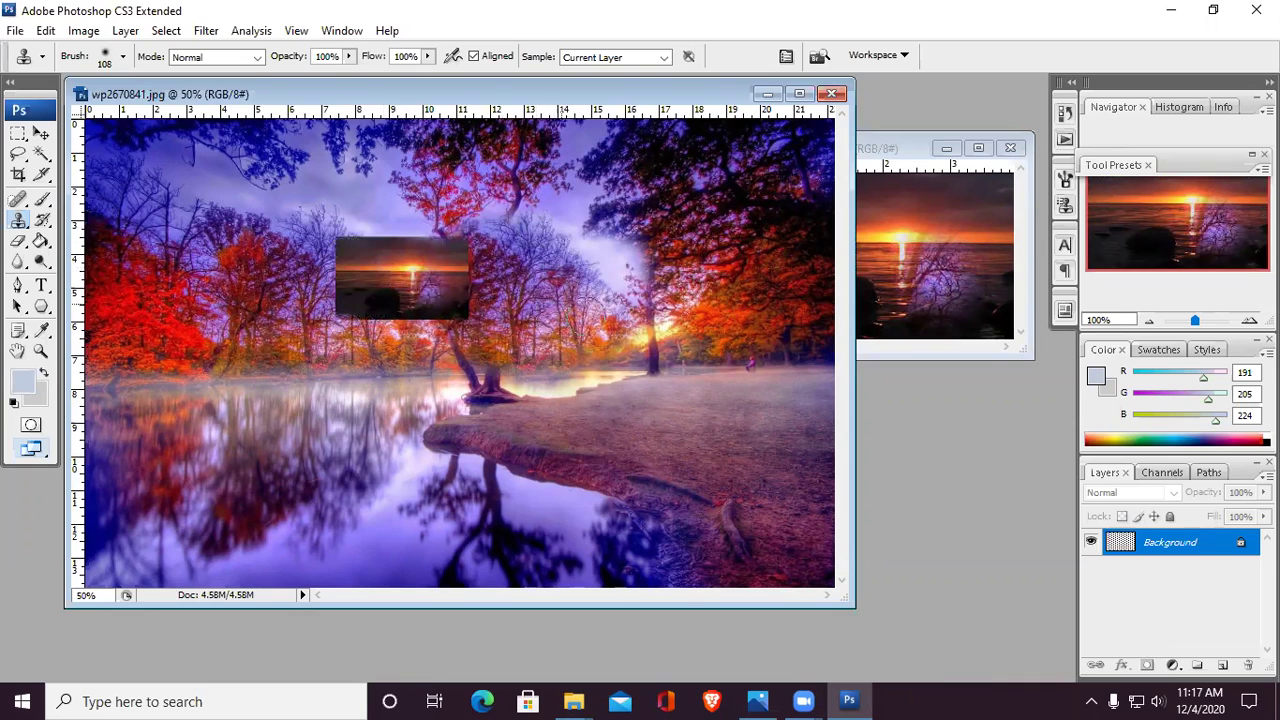
Step: Clone the red foliage from the lake picture's left bank over most of the sunset picture
left_click(958, 261)
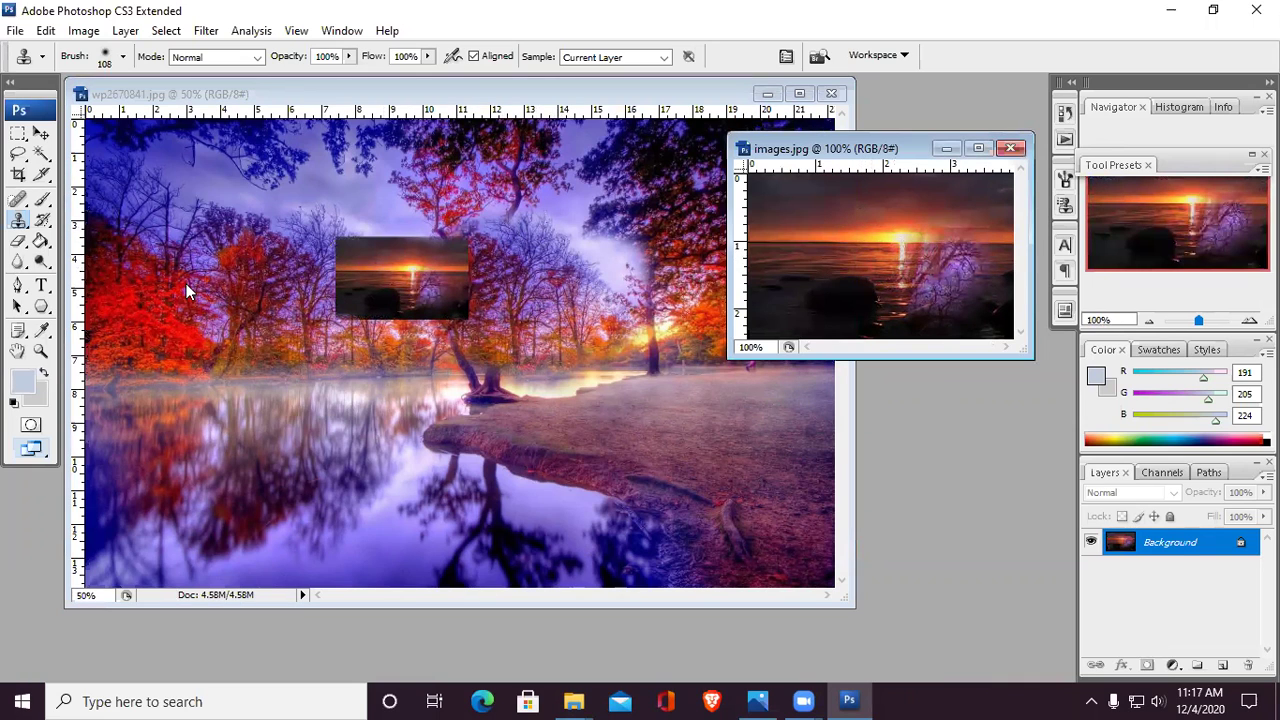
left_click(148, 326)
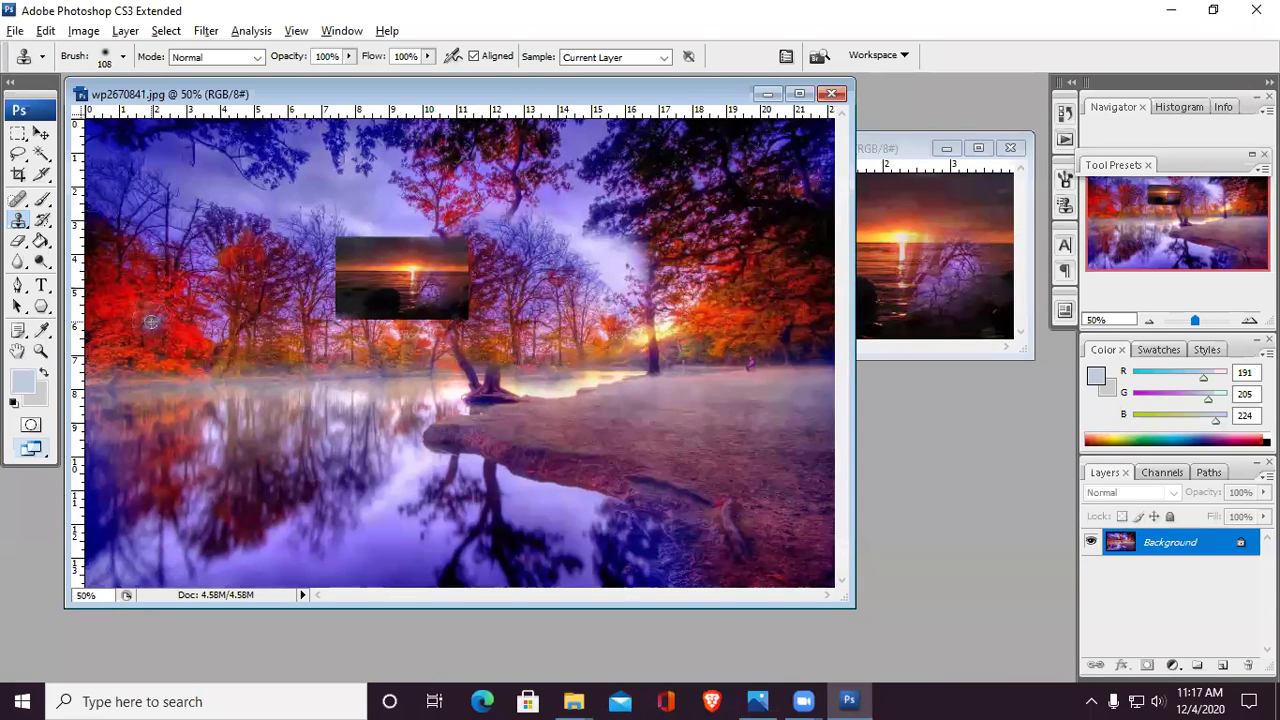
left_click(903, 249)
mouse_move(900, 250)
left_mouse_down()
mouse_move(862, 236)
mouse_move(822, 266)
left_mouse_up()
mouse_move(818, 211)
left_mouse_down()
mouse_move(952, 232)
mouse_move(953, 313)
mouse_move(905, 255)
mouse_move(795, 273)
mouse_move(912, 328)
mouse_move(990, 195)
left_mouse_up()
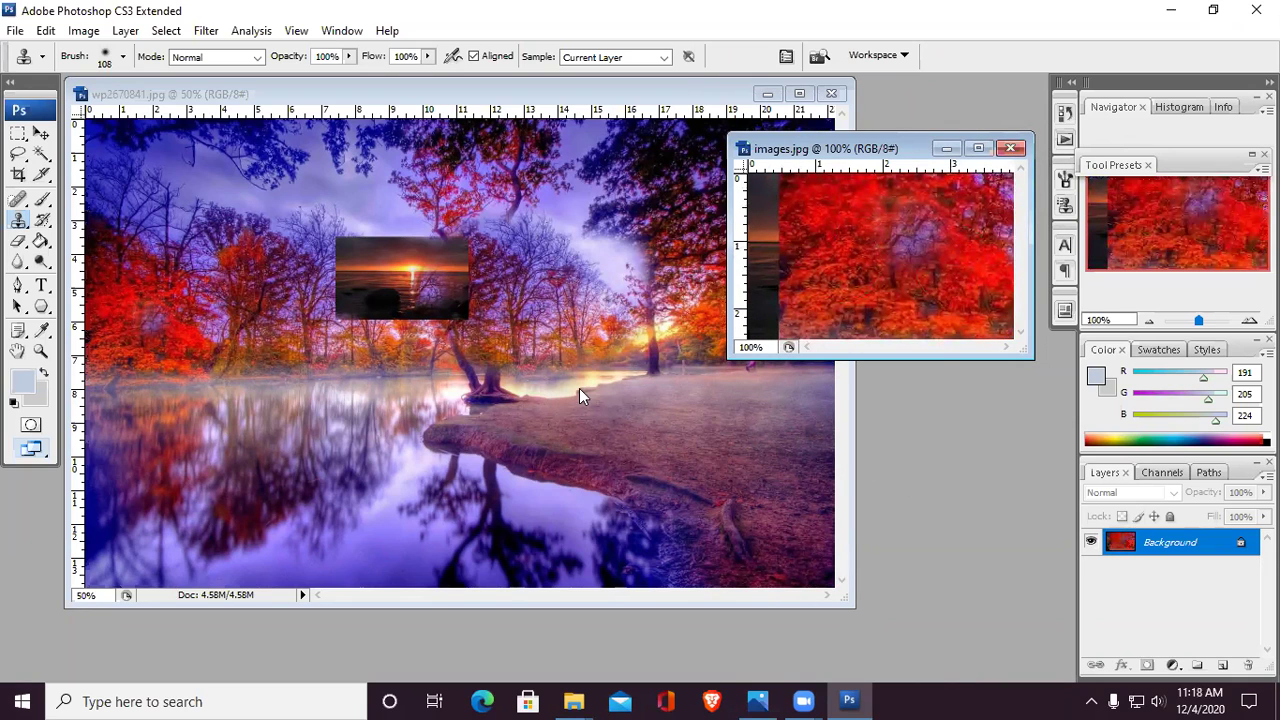
Step: Close the sunset picture and the lake picture without saving changes
left_click(1010, 148)
left_click(665, 285)
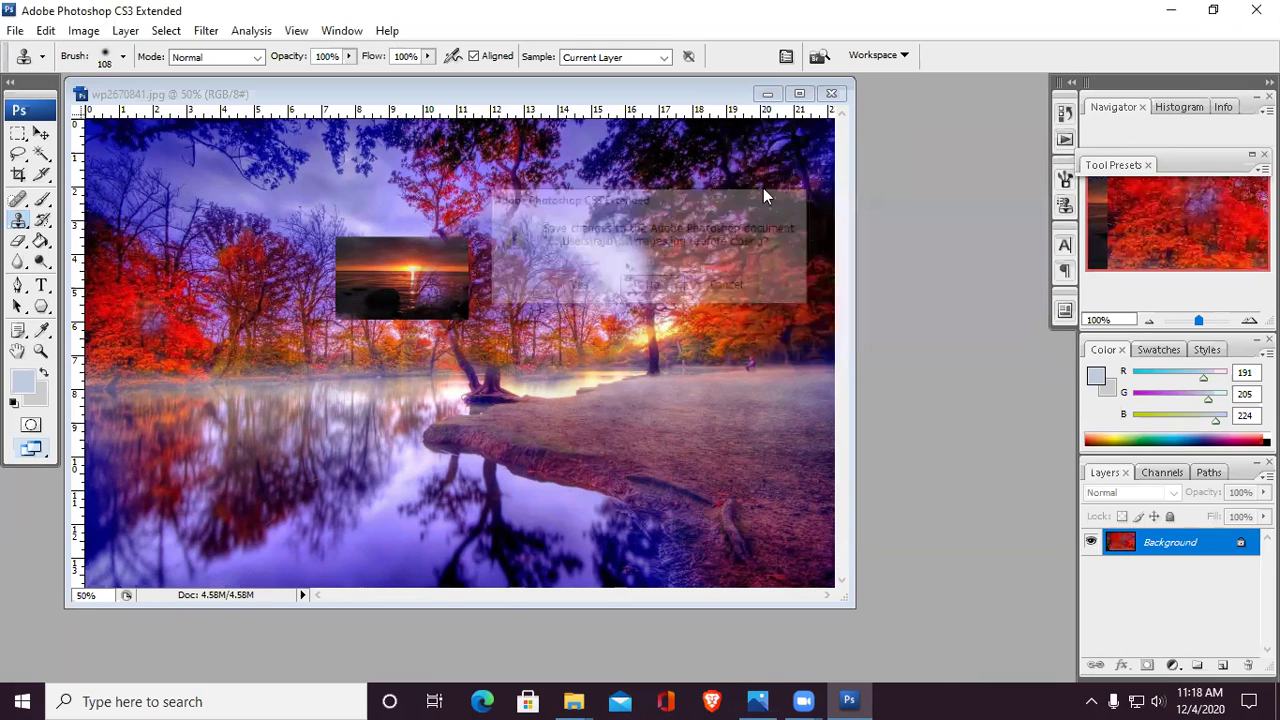
left_click(832, 93)
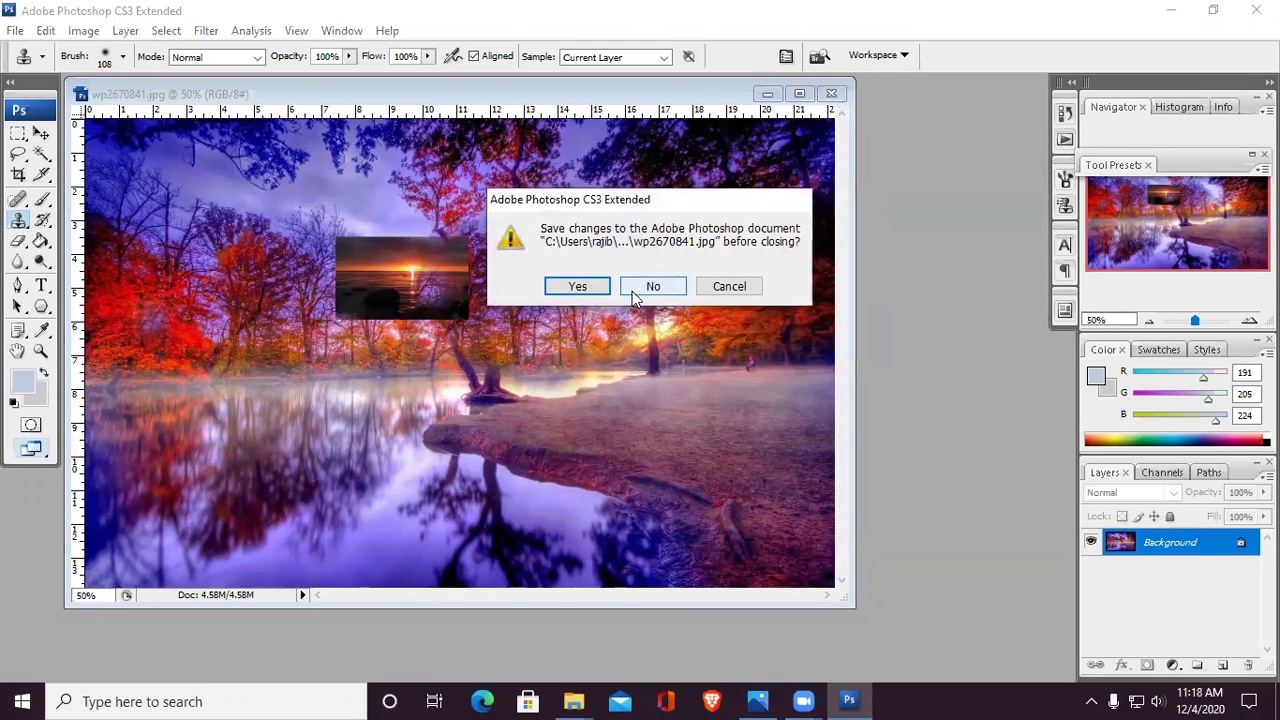
left_click(648, 287)
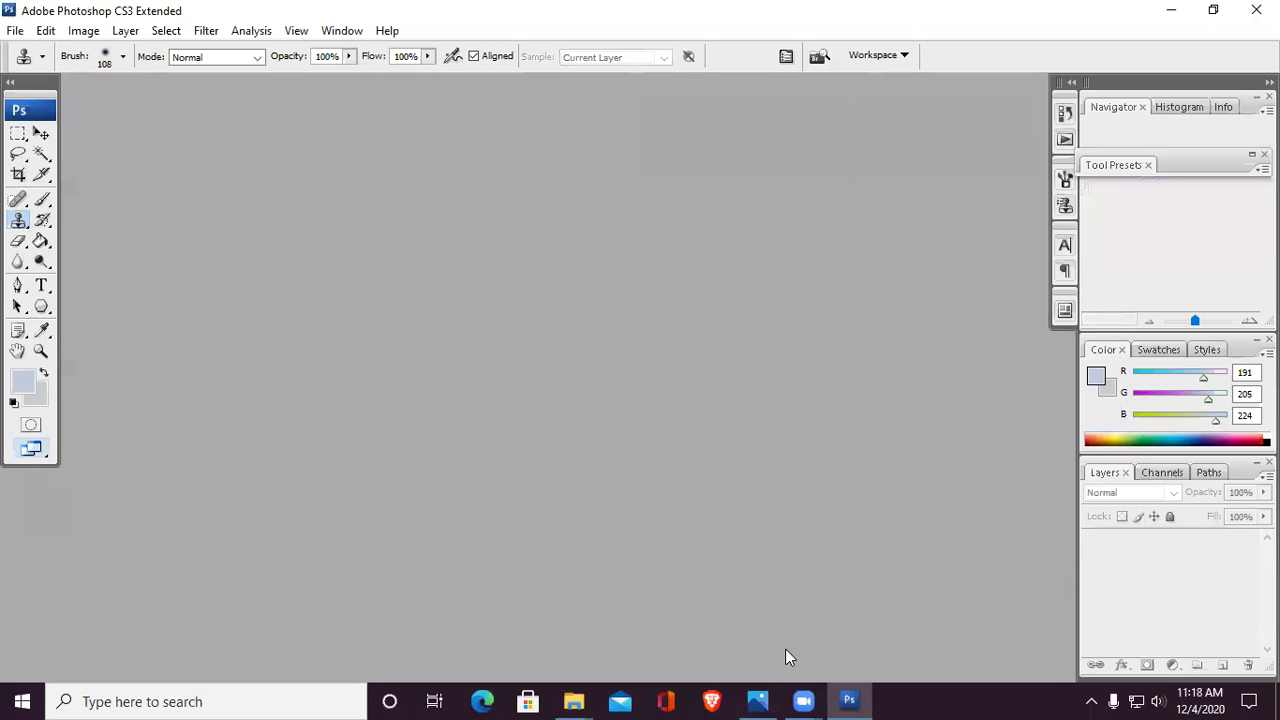
Step: Switch to the textbook photo and read the 6.4.7 Photo Cloning section at the bottom of page 125
left_click(759, 700)
left_click_drag(663, 555, 684, 409)
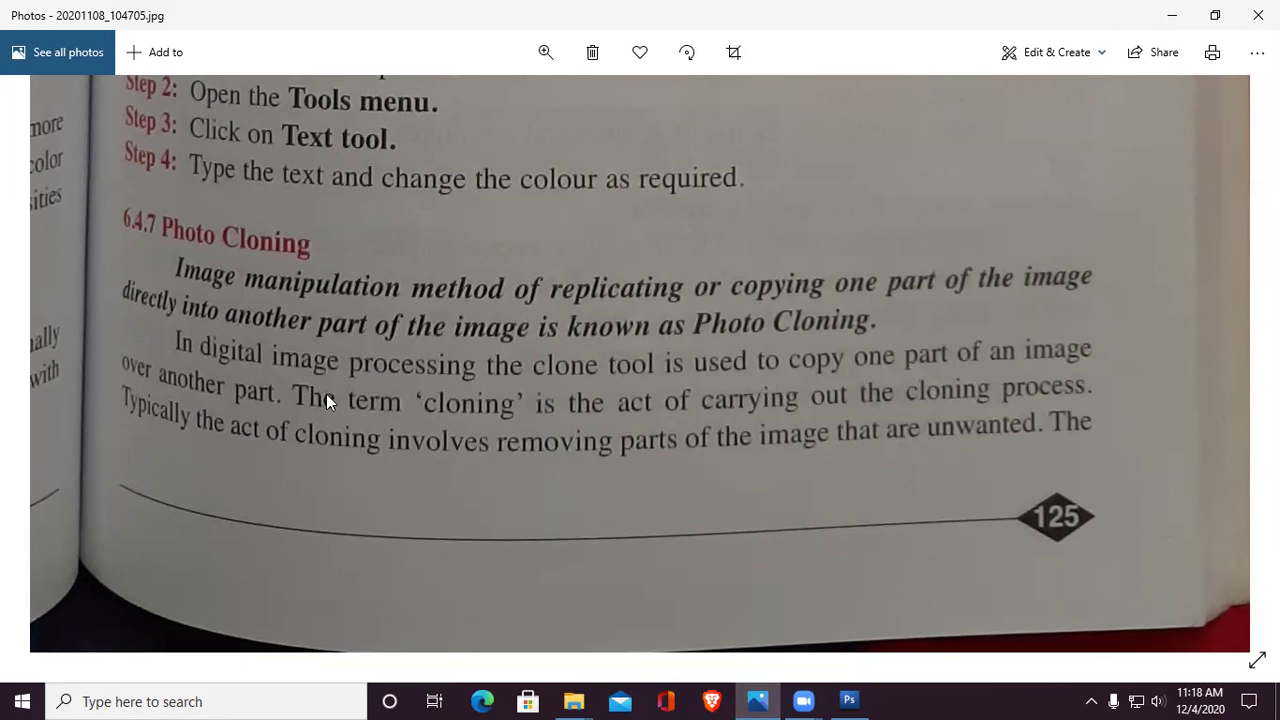
left_click_drag(840, 546, 843, 491)
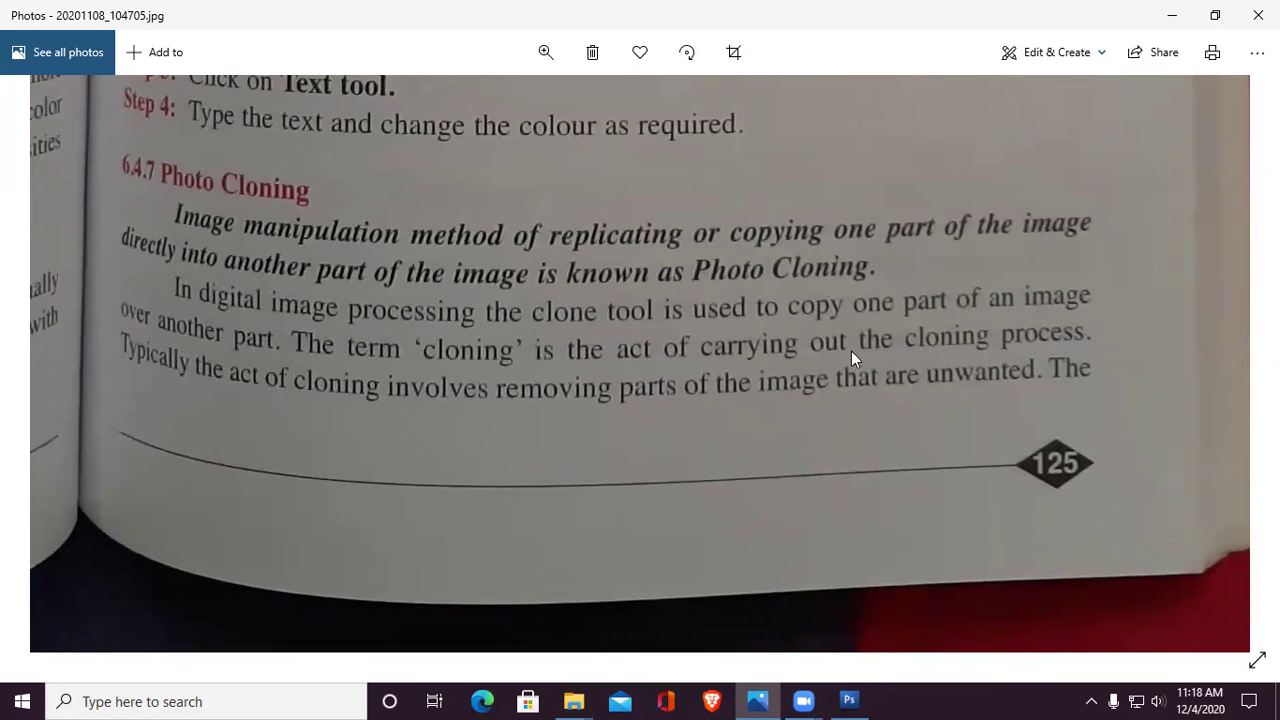
double_click(752, 332)
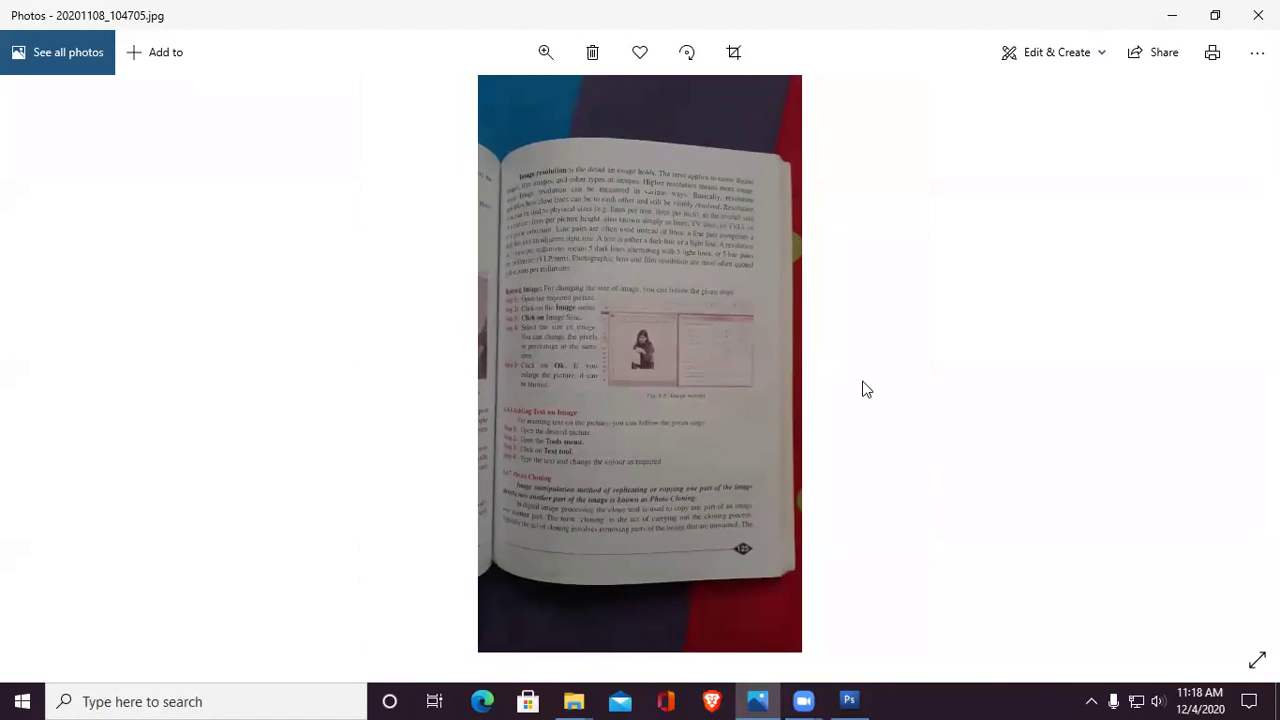
Step: Show the next textbook page, 20201108_104733.jpg, and read the rest of the clone tool explanation and its four cloning steps
left_click(1238, 372)
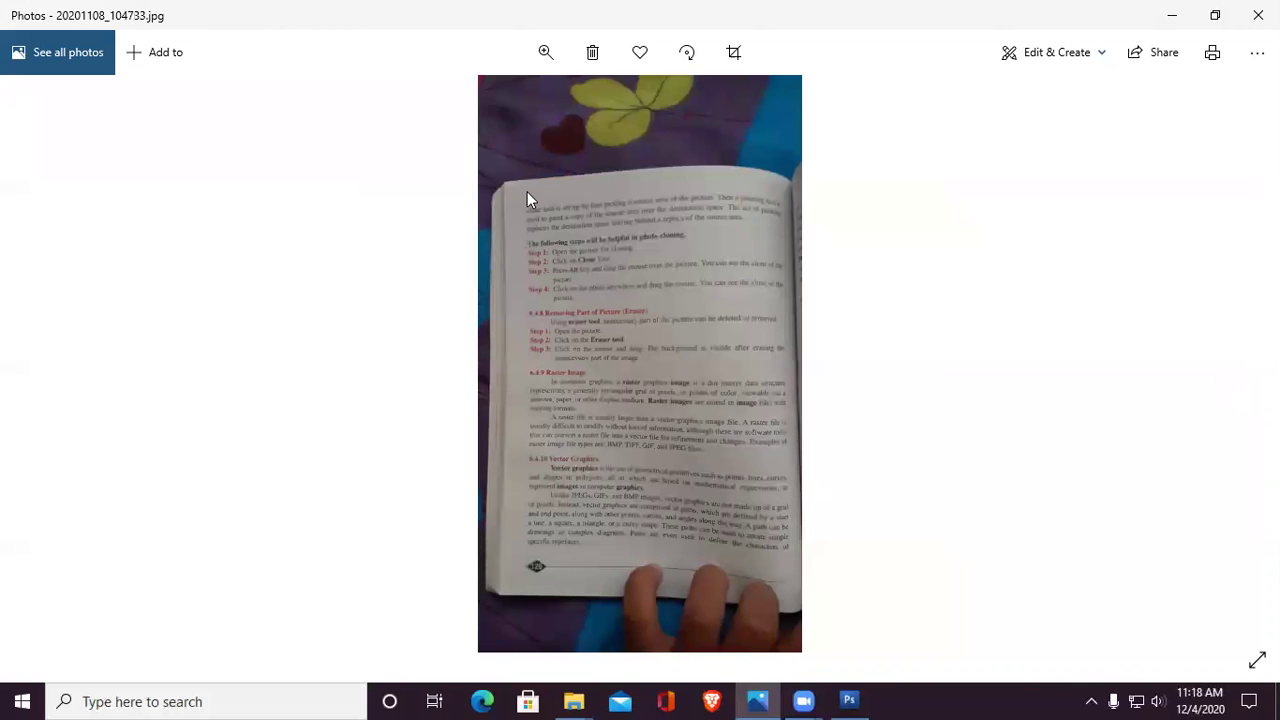
double_click(527, 191)
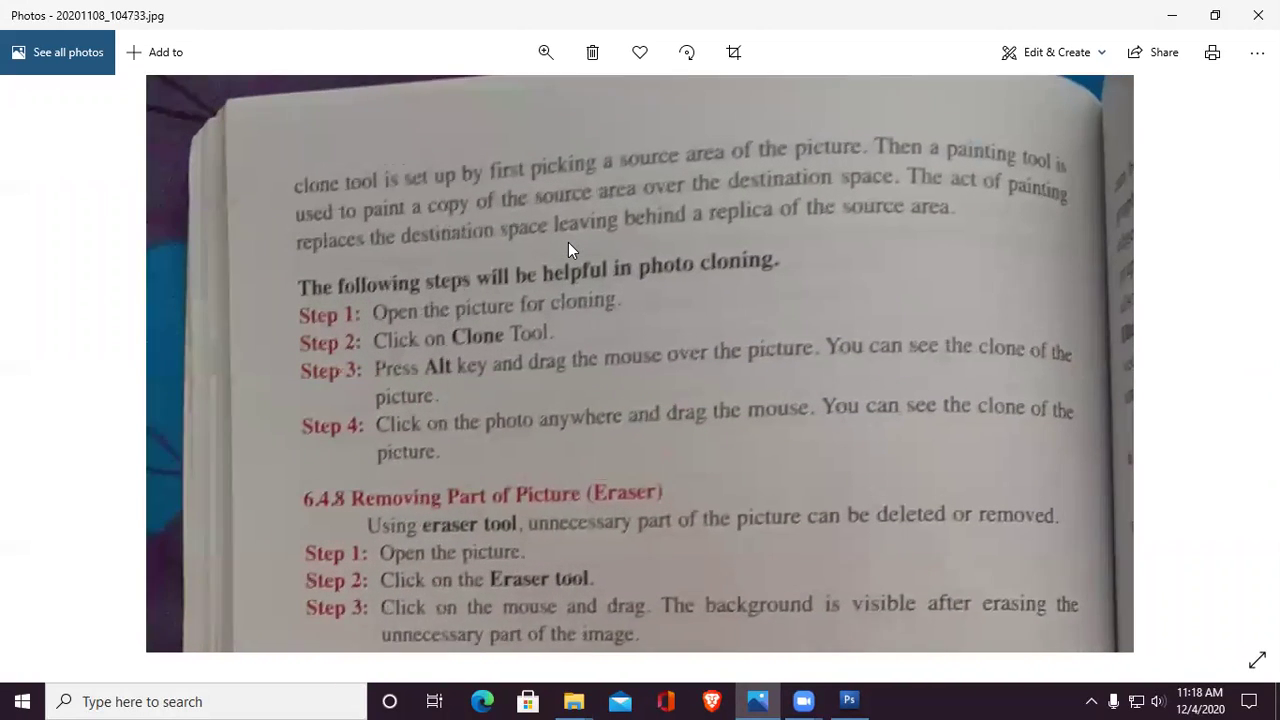
left_click_drag(639, 214, 635, 281)
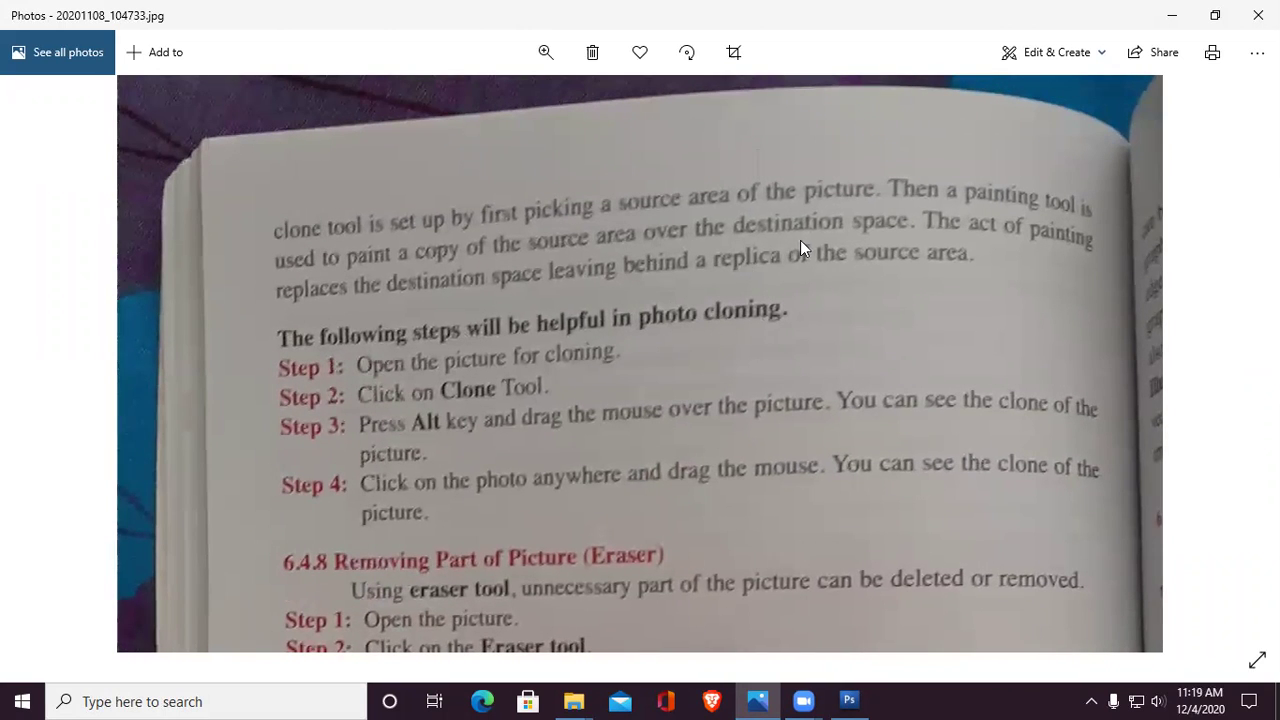
left_click_drag(800, 248, 815, 292)
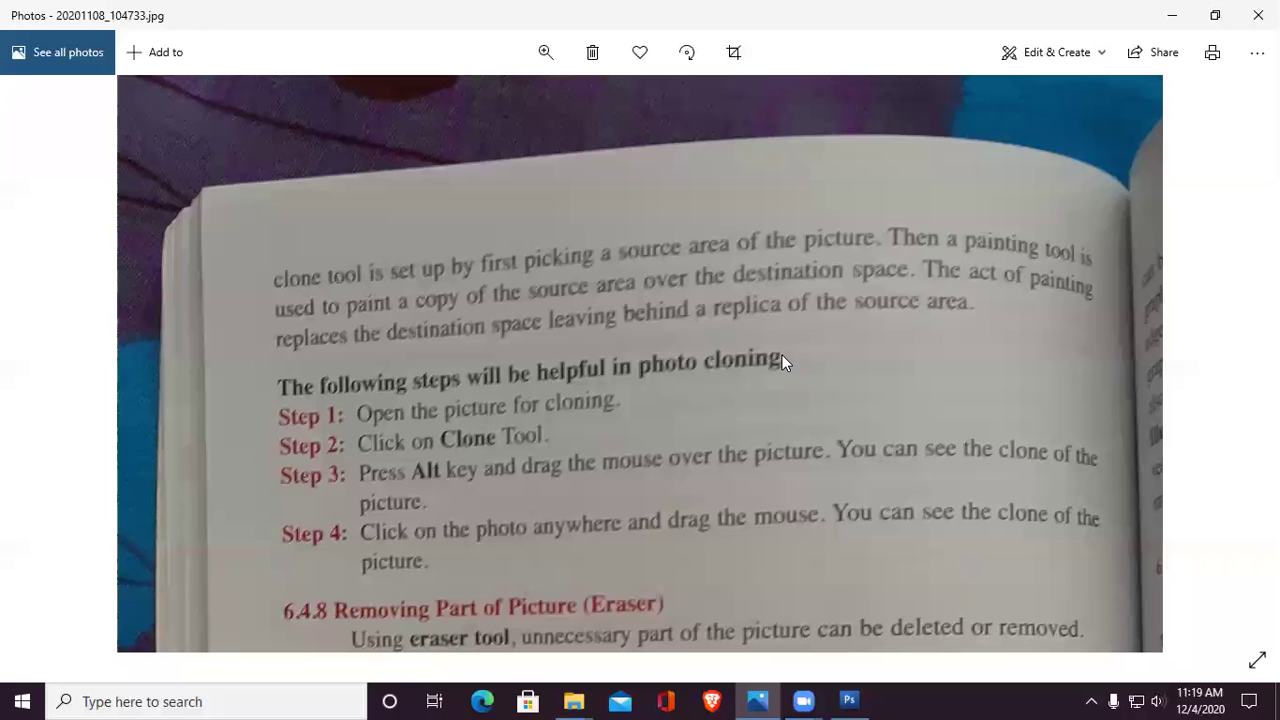
scroll(798, 478, "down", 2)
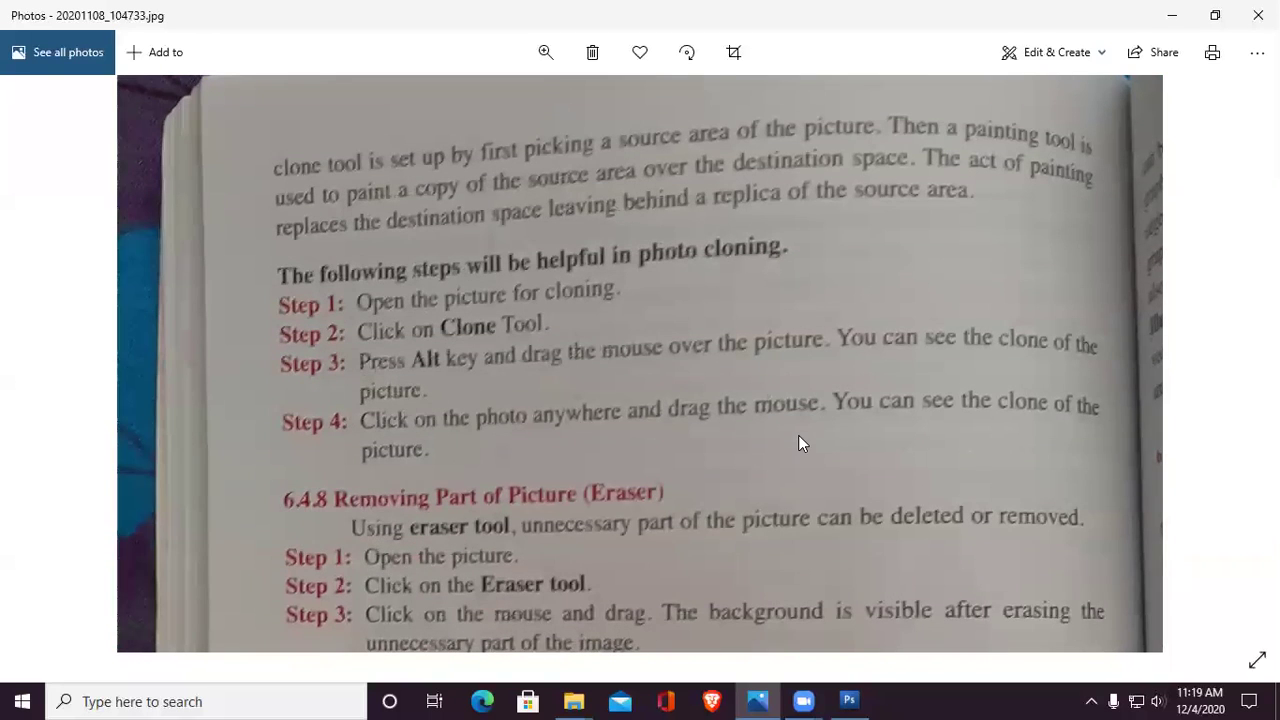
left_click(847, 700)
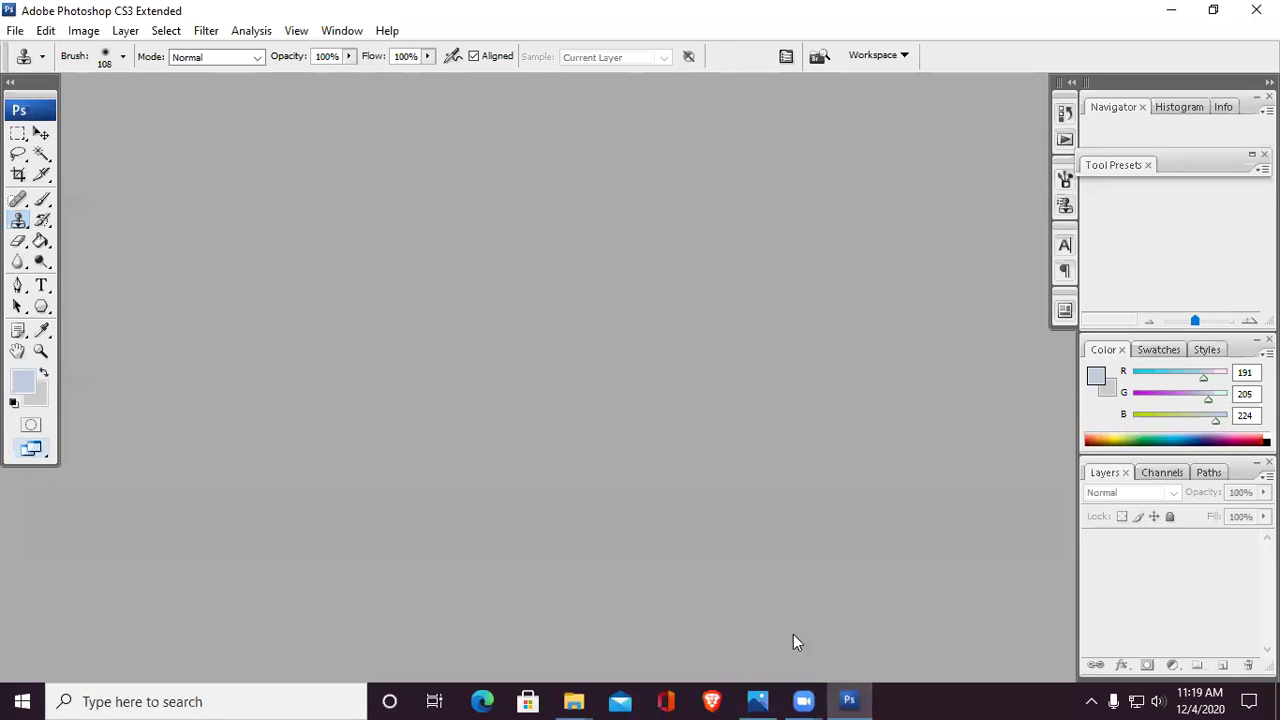
left_click(757, 700)
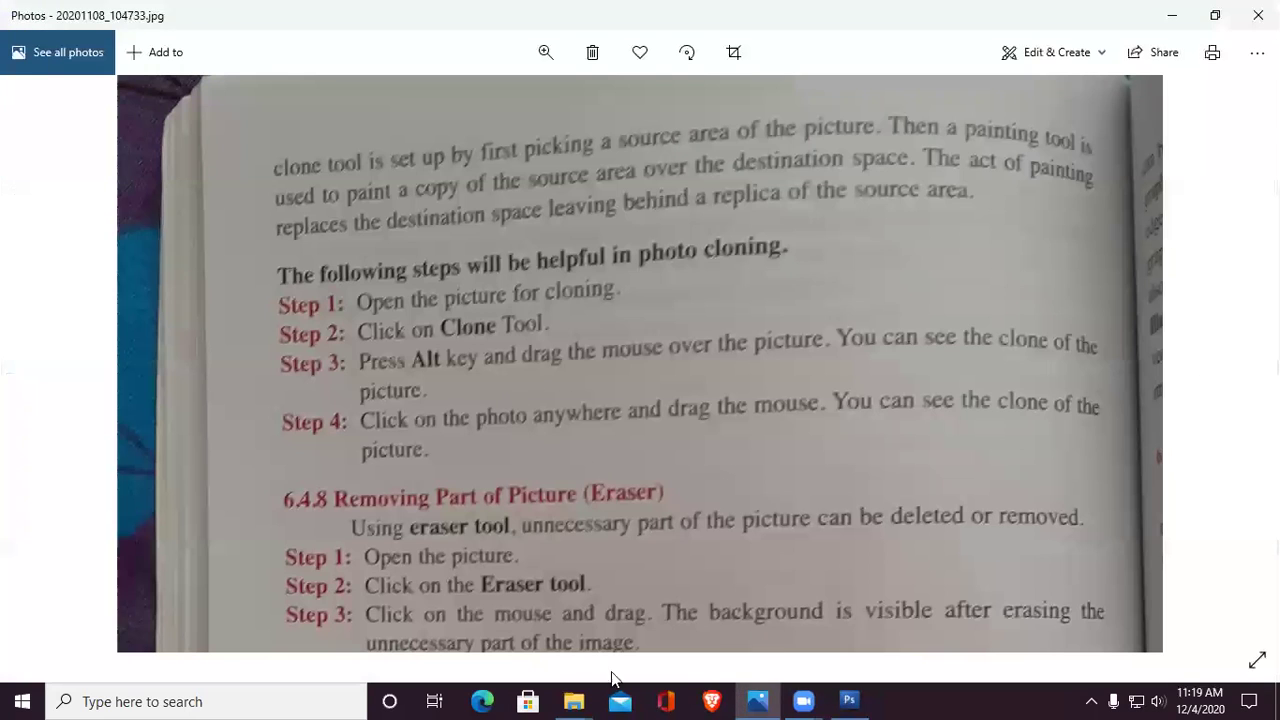
Step: Open the picture 992e8891d301-1920x1200 from Downloads in Photoshop and fit it at 50% zoom
left_click(594, 698)
left_click(470, 625)
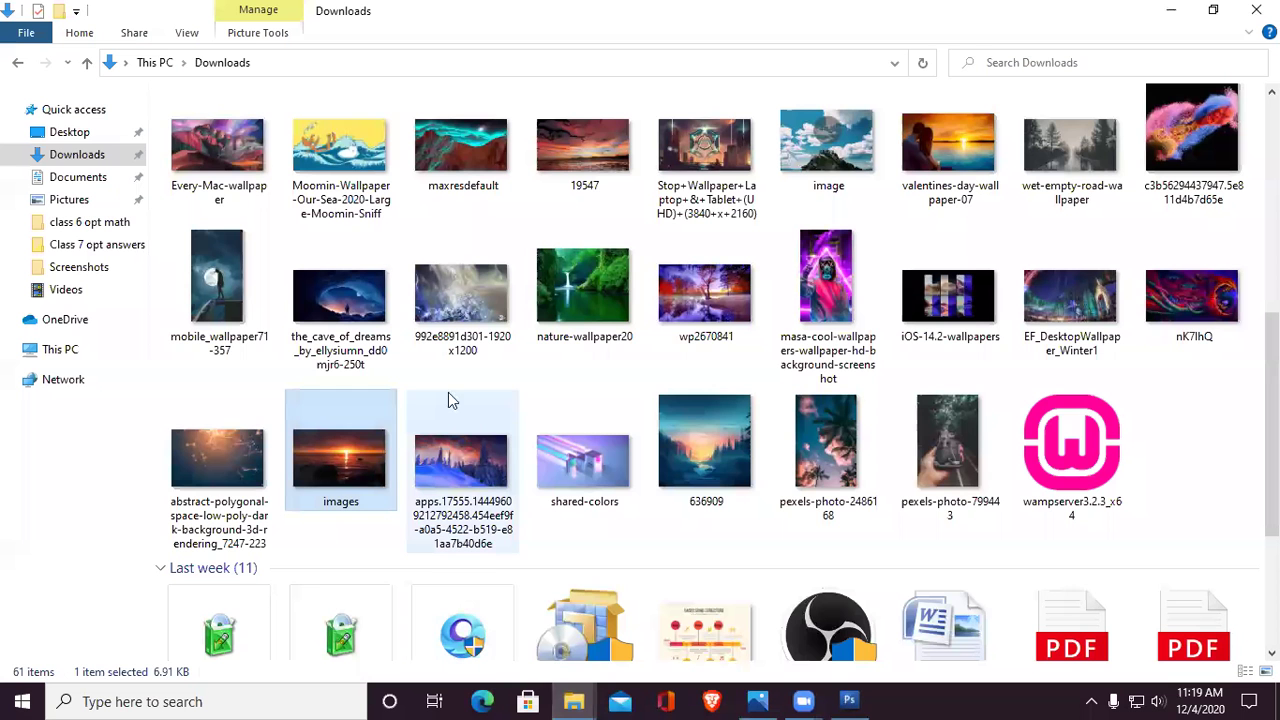
left_click(326, 324)
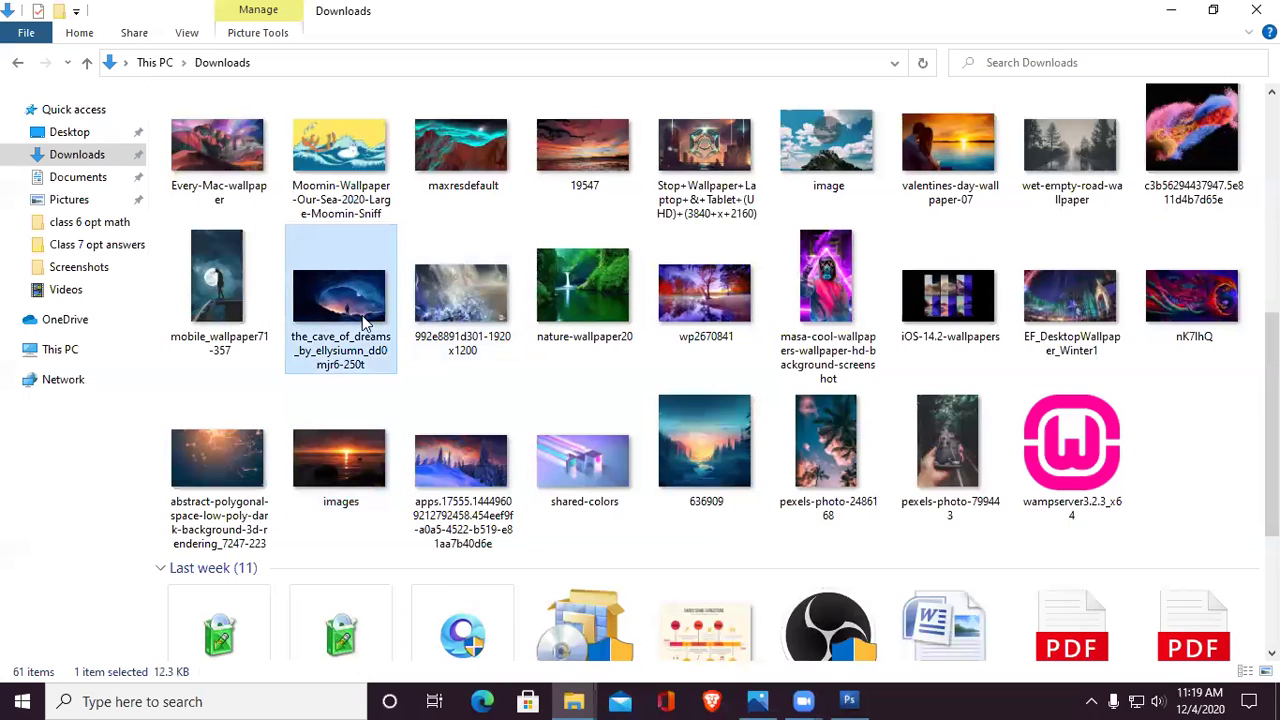
left_click(489, 326)
left_click_drag(489, 326, 521, 319)
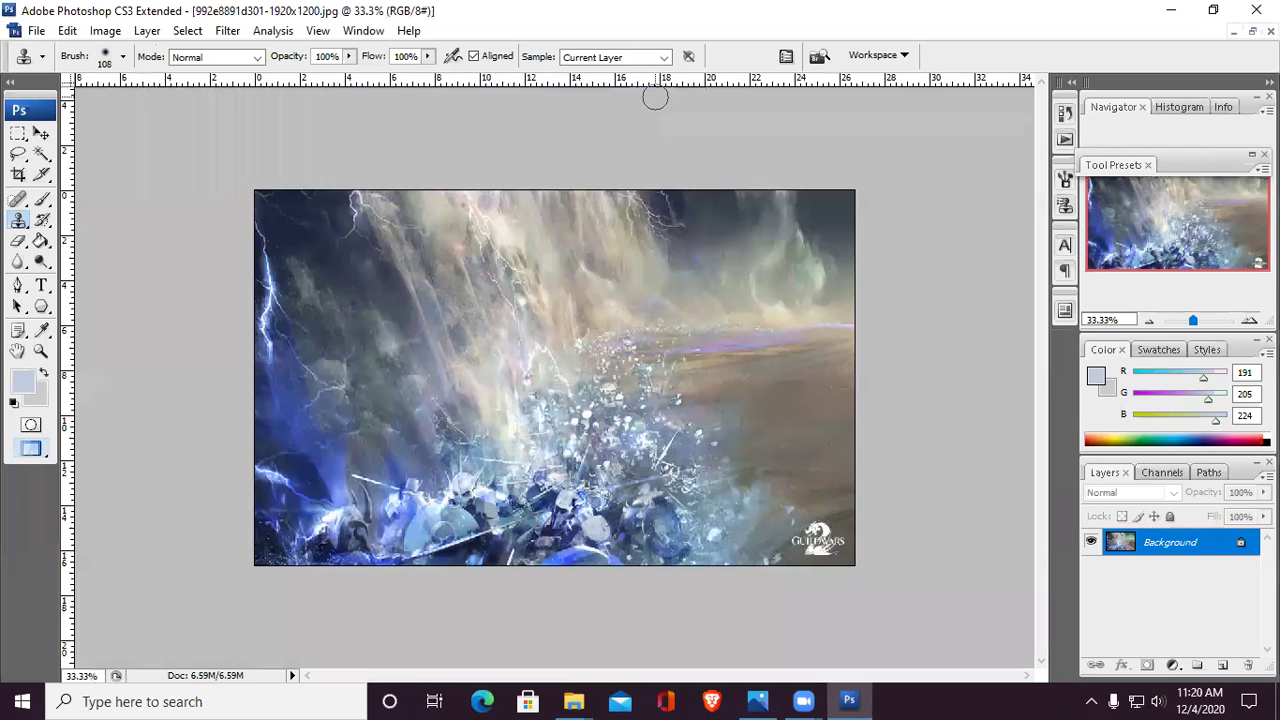
left_click(649, 94)
key("ctrl+plus")
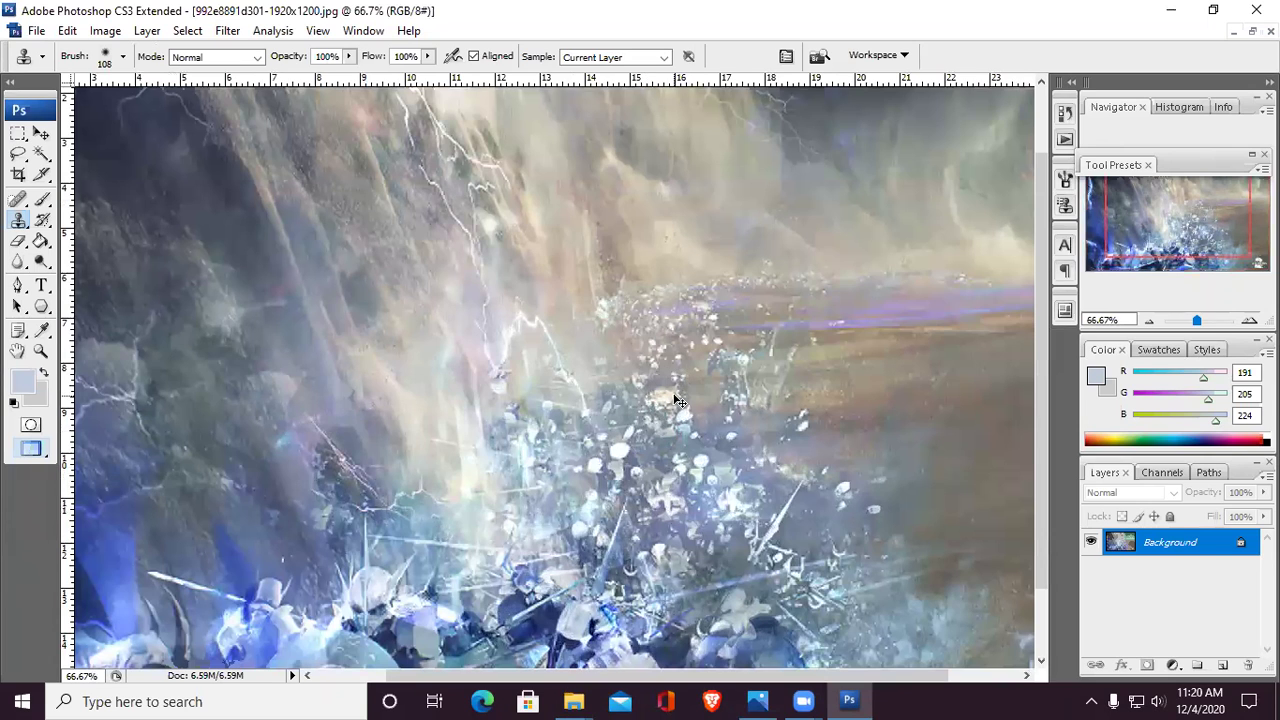
key("ctrl+minus")
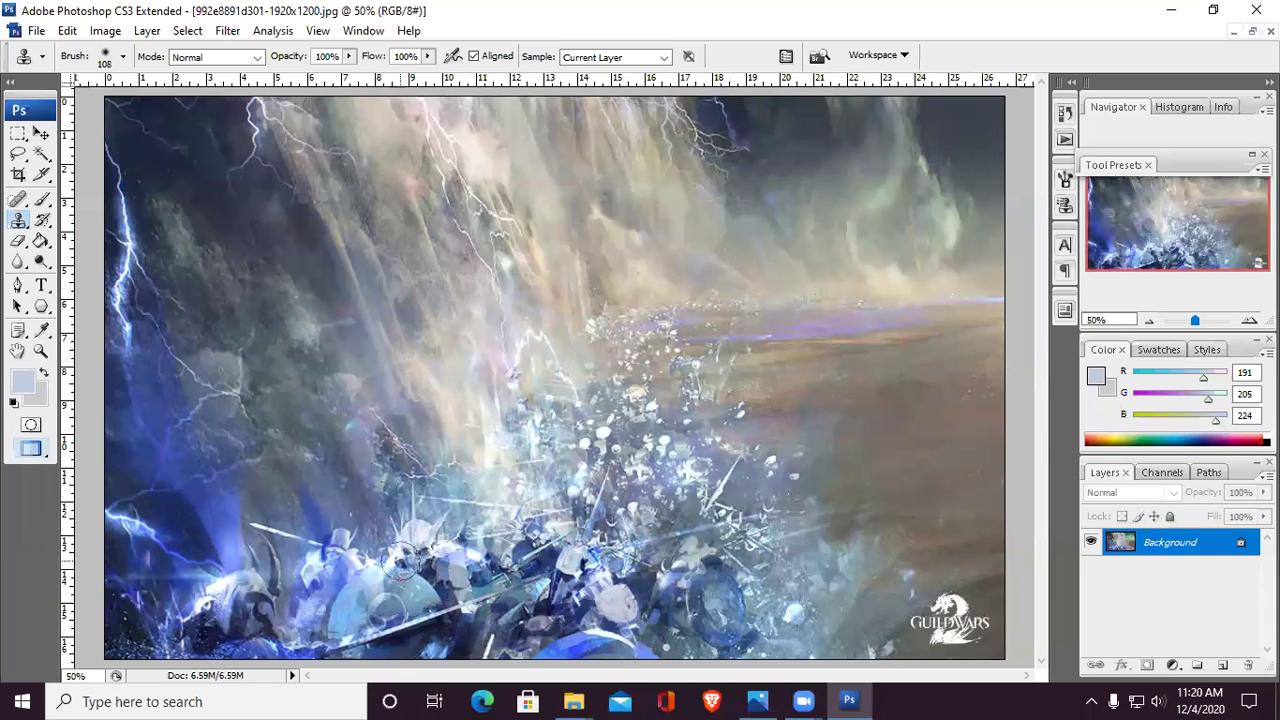
Step: Try cloning the soldiers from the picture's lower left over the horizon on its right, and revert the picture
left_click_drag(433, 531, 413, 556)
mouse_move(817, 294)
left_mouse_down()
mouse_move(779, 323)
mouse_move(815, 282)
mouse_move(771, 322)
mouse_move(806, 288)
mouse_move(826, 288)
mouse_move(852, 326)
mouse_move(844, 343)
mouse_move(791, 333)
mouse_move(758, 353)
mouse_move(812, 351)
mouse_move(845, 376)
mouse_move(887, 322)
mouse_move(908, 320)
mouse_move(883, 322)
mouse_move(911, 299)
mouse_move(859, 291)
mouse_move(910, 281)
mouse_move(938, 313)
mouse_move(986, 299)
mouse_move(920, 348)
mouse_move(977, 349)
mouse_move(970, 368)
mouse_move(922, 390)
mouse_move(881, 380)
mouse_move(865, 393)
mouse_move(894, 410)
mouse_move(771, 417)
mouse_move(751, 376)
mouse_move(798, 359)
mouse_move(717, 369)
mouse_move(790, 335)
left_mouse_up()
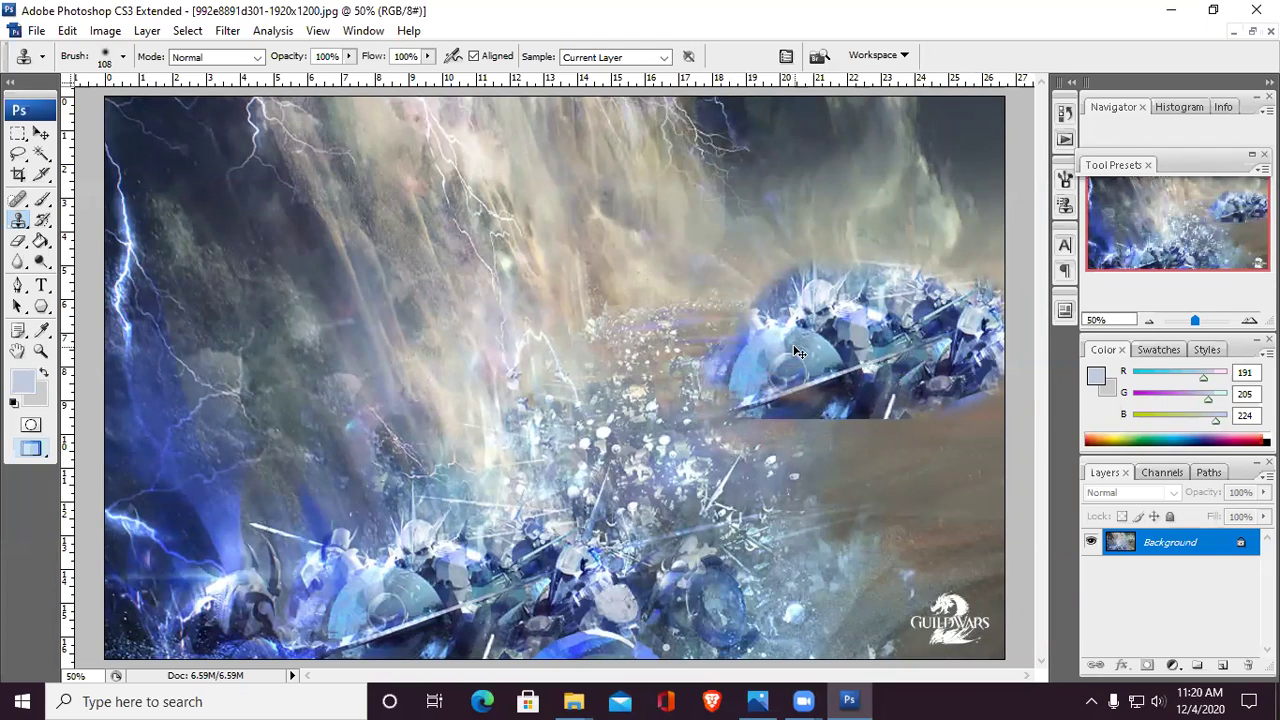
key("F12")
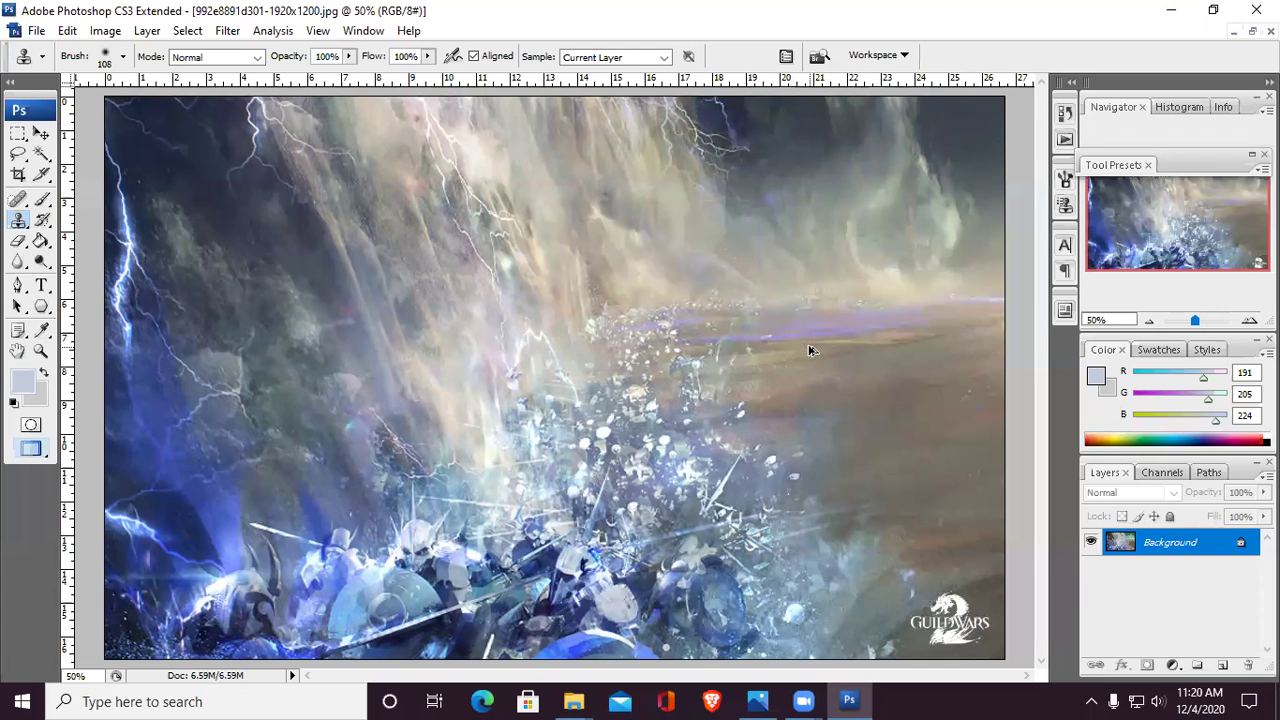
Step: Clone the soldiers from the picture's lower left, with the storm clouds above them, over its right side
mouse_move(794, 354)
left_mouse_down()
mouse_move(794, 270)
mouse_move(848, 276)
mouse_move(888, 303)
mouse_move(779, 331)
mouse_move(804, 327)
mouse_move(818, 351)
mouse_move(913, 351)
mouse_move(781, 357)
mouse_move(920, 295)
mouse_move(840, 264)
mouse_move(797, 270)
mouse_move(740, 315)
mouse_move(755, 269)
mouse_move(833, 228)
mouse_move(962, 286)
mouse_move(845, 357)
left_mouse_up()
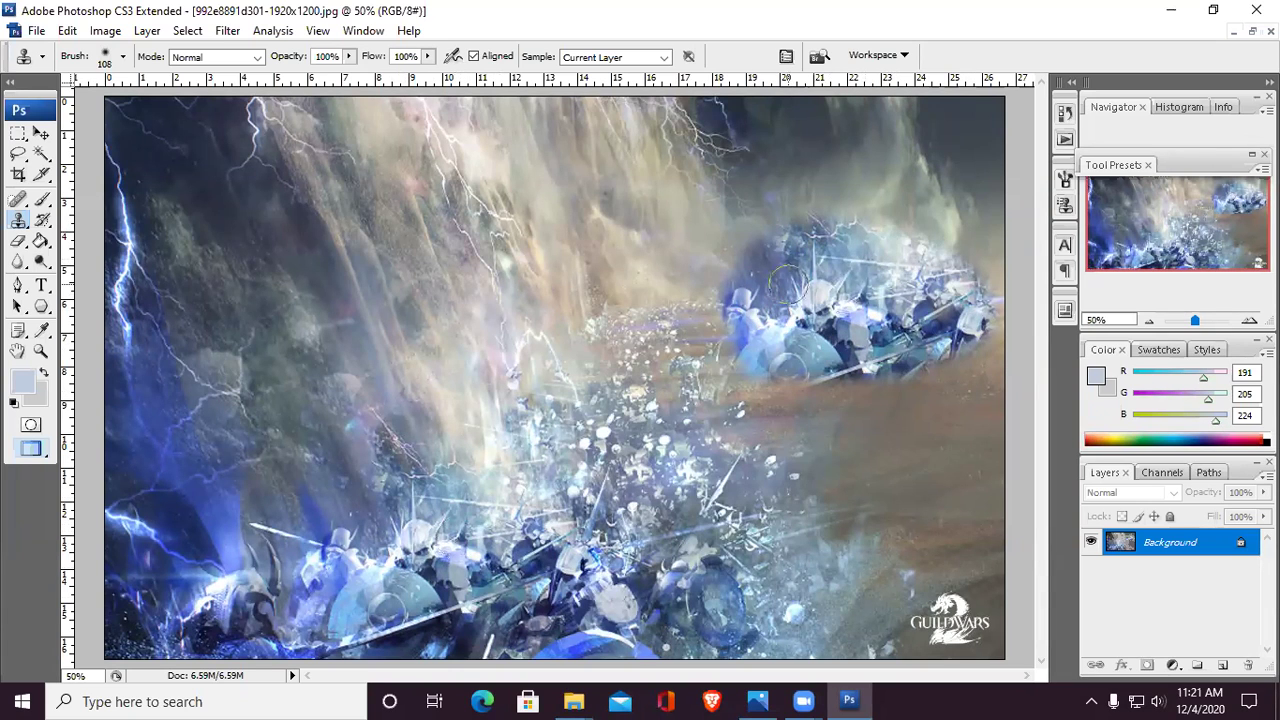
mouse_move(770, 274)
left_mouse_down()
mouse_move(713, 305)
mouse_move(734, 337)
mouse_move(759, 260)
mouse_move(658, 318)
mouse_move(715, 335)
left_mouse_up()
mouse_move(811, 230)
left_mouse_down()
mouse_move(872, 224)
mouse_move(790, 228)
mouse_move(906, 205)
mouse_move(928, 228)
left_mouse_up()
mouse_move(790, 218)
left_mouse_down()
mouse_move(842, 188)
mouse_move(760, 173)
mouse_move(684, 199)
mouse_move(749, 226)
mouse_move(688, 230)
mouse_move(660, 193)
mouse_move(670, 185)
mouse_move(713, 285)
mouse_move(667, 318)
mouse_move(756, 119)
mouse_move(674, 153)
mouse_move(860, 134)
mouse_move(715, 101)
mouse_move(871, 142)
mouse_move(938, 125)
mouse_move(966, 151)
mouse_move(955, 187)
mouse_move(1022, 129)
mouse_move(975, 104)
mouse_move(972, 176)
mouse_move(1008, 237)
mouse_move(971, 296)
mouse_move(1007, 336)
mouse_move(840, 316)
mouse_move(907, 298)
mouse_move(871, 302)
left_mouse_up()
Step: Reduce the Clone Stamp brush to 67 and clone dark blue storm strokes across the picture's upper centre
right_click(838, 316)
left_click(733, 231)
left_click_drag(591, 186, 510, 145)
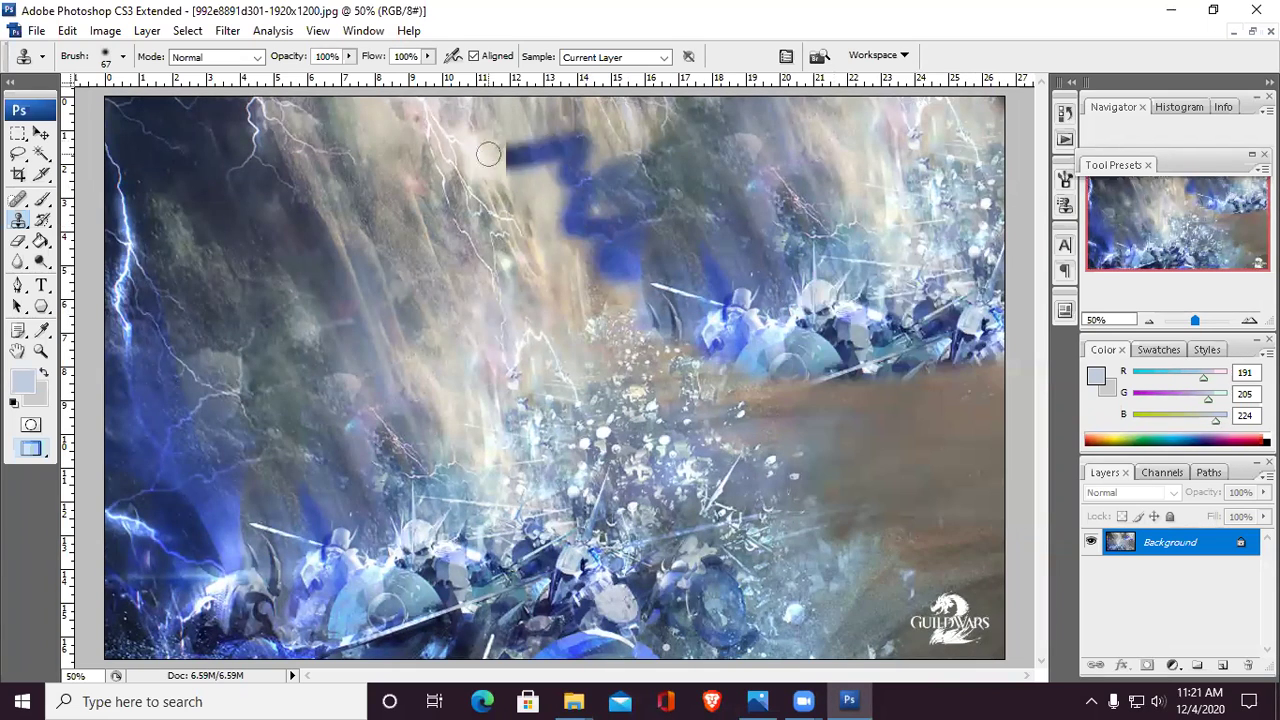
left_click_drag(520, 205, 520, 228)
left_click_drag(645, 142, 628, 193)
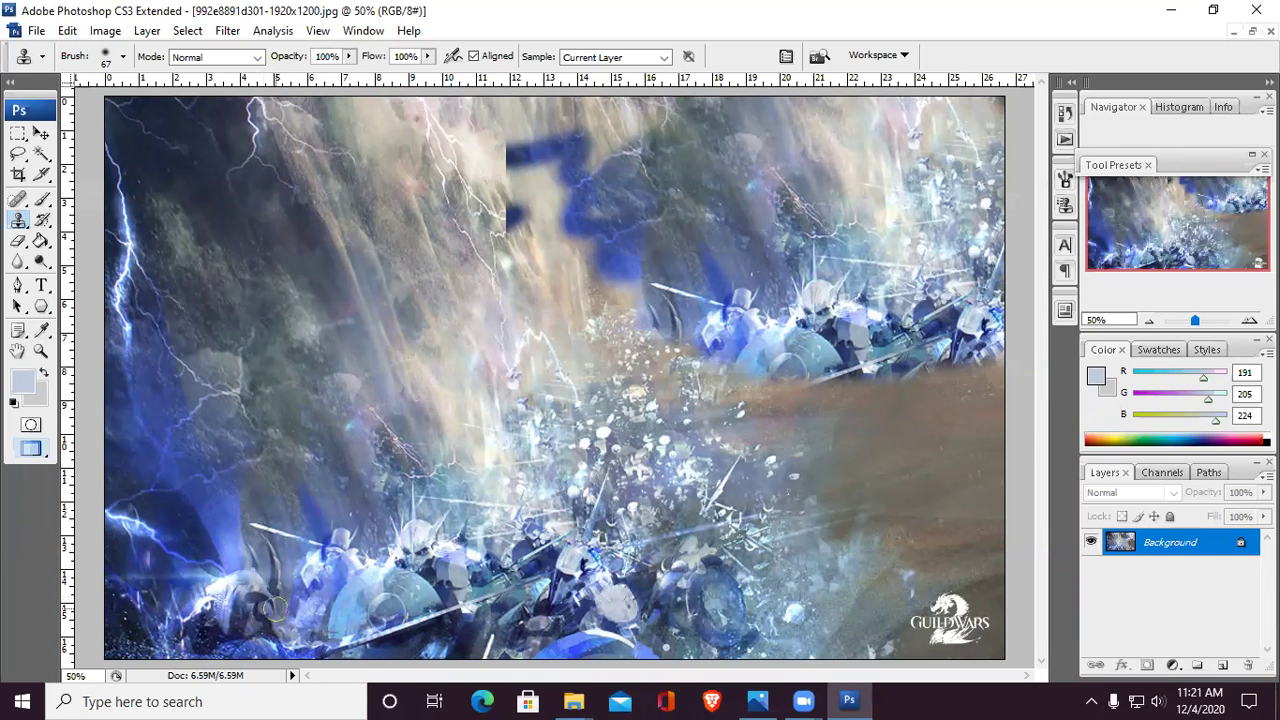
Step: Clone the soldiers over the brown ground at the picture's lower right, and undo the last stroke
mouse_move(666, 506)
left_mouse_down()
mouse_move(664, 494)
mouse_move(642, 502)
mouse_move(702, 510)
mouse_move(784, 442)
mouse_move(760, 458)
mouse_move(905, 470)
mouse_move(990, 515)
mouse_move(940, 524)
mouse_move(780, 505)
left_mouse_up()
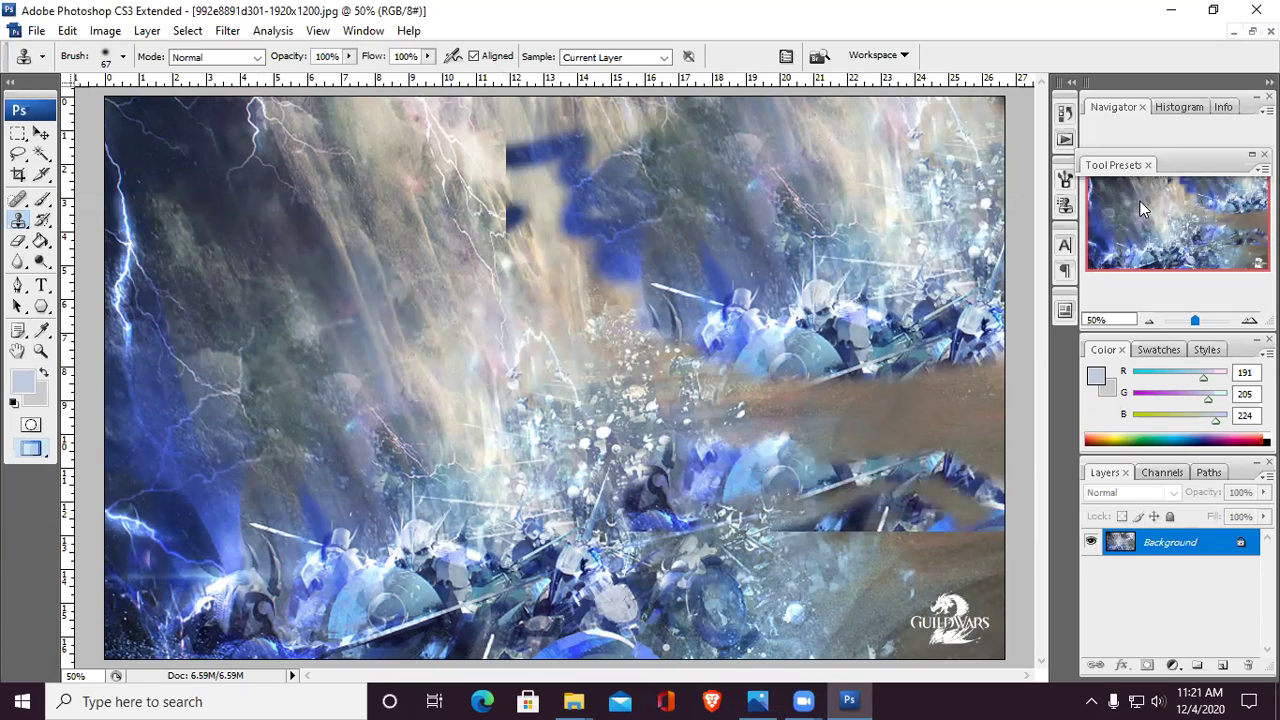
key("ctrl+z")
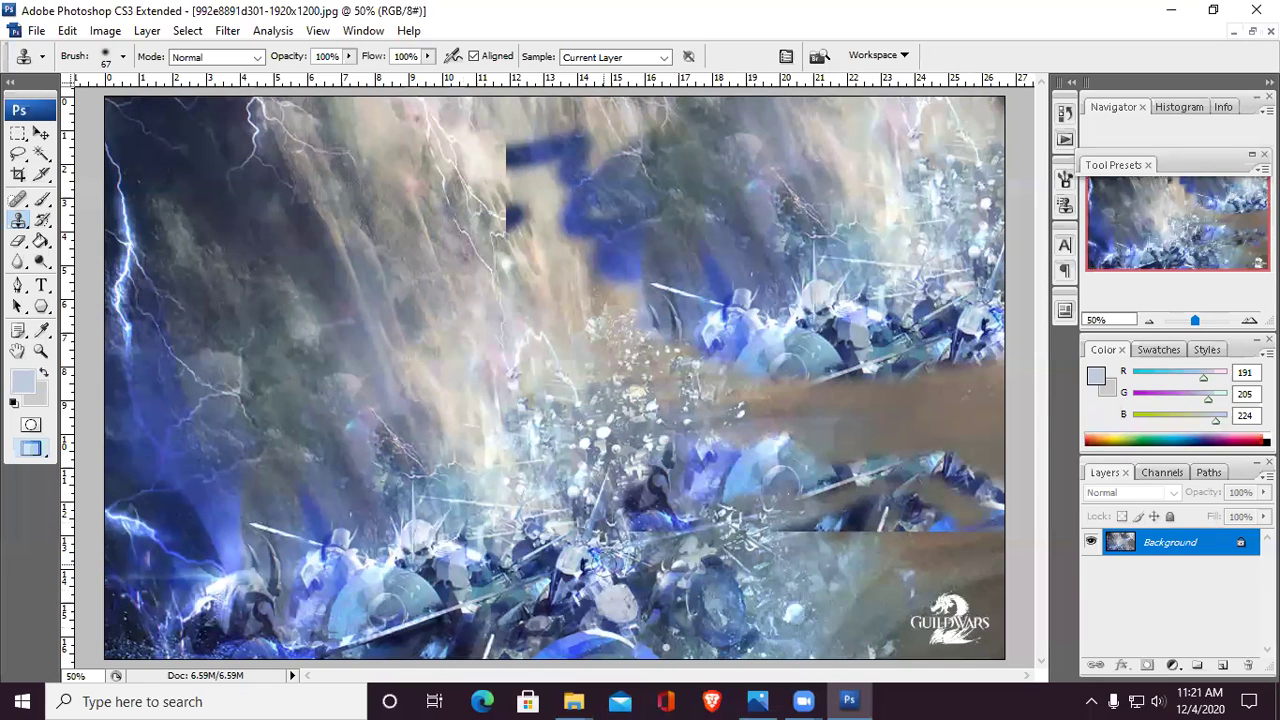
Step: Go back to the textbook photo and review the photo cloning steps against the picture in Photoshop
left_click(1172, 10)
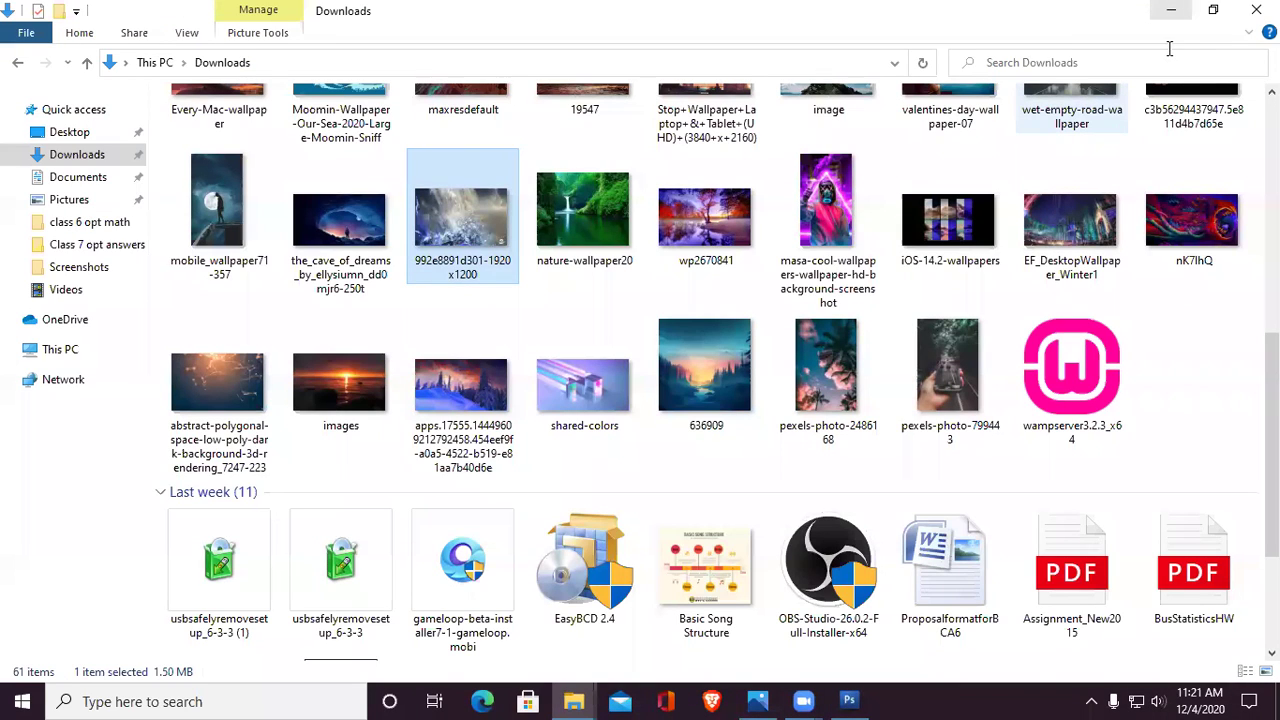
left_click(757, 701)
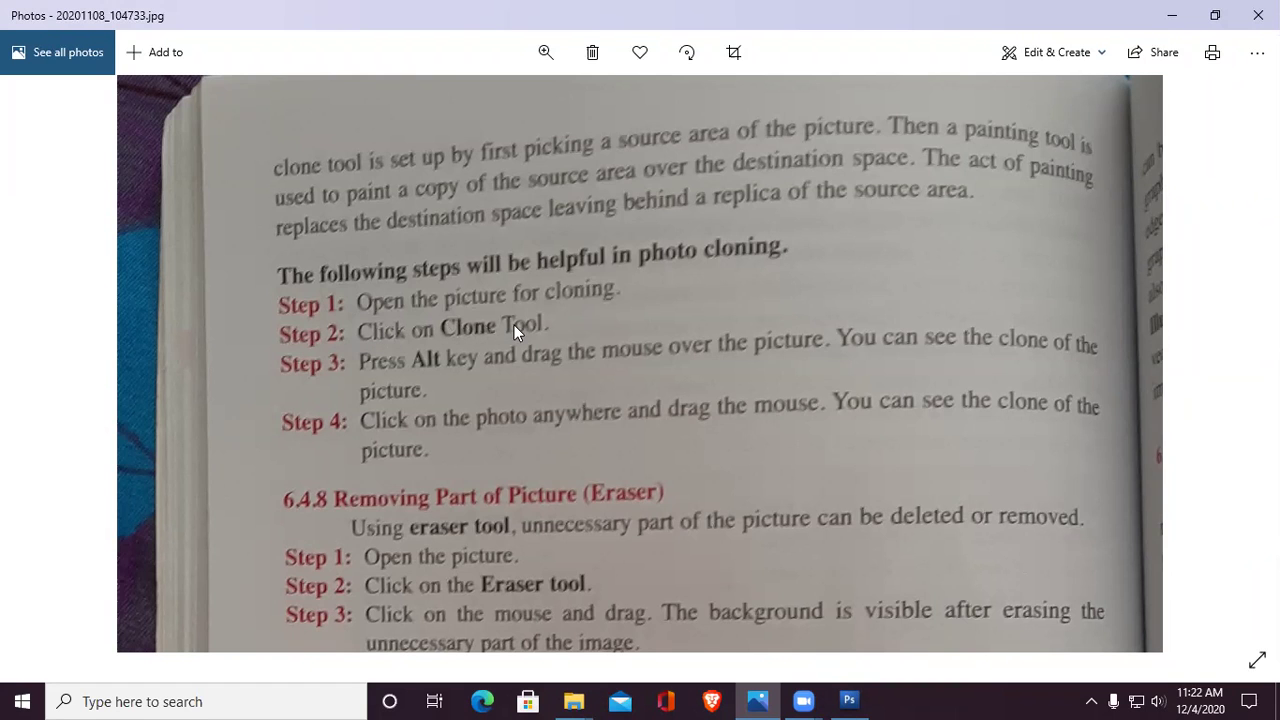
left_click(849, 700)
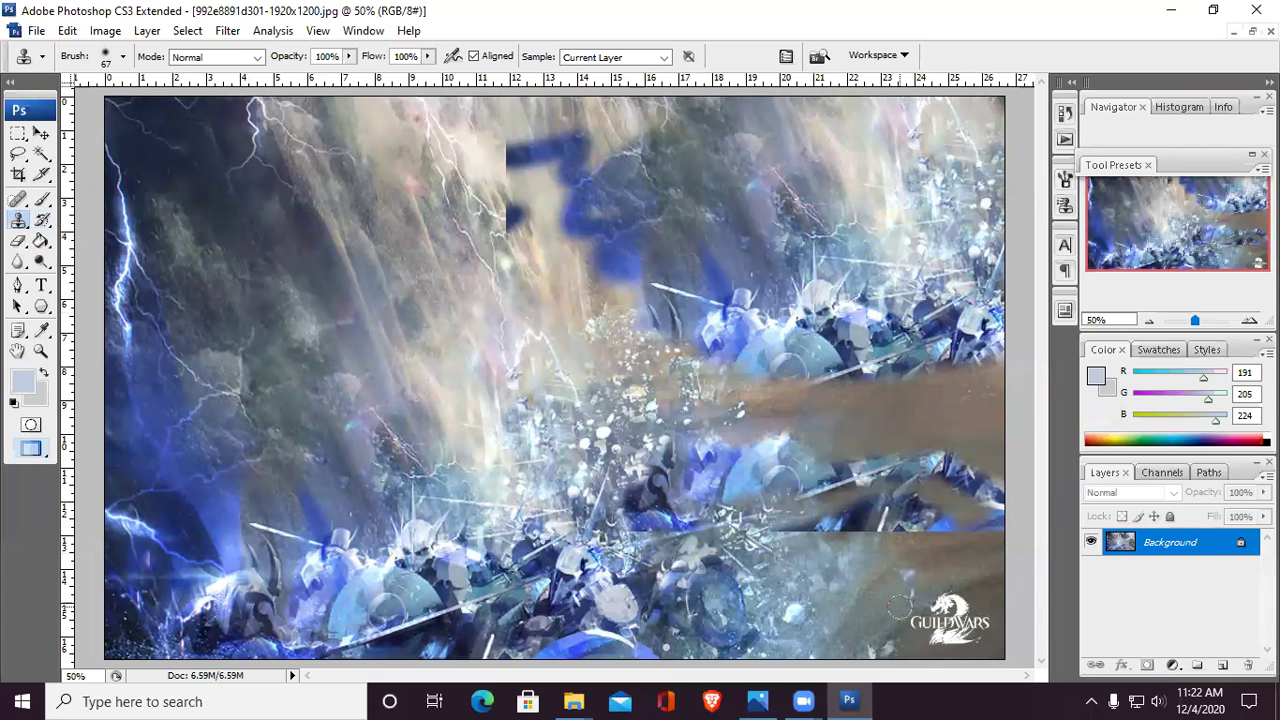
key("alt+Tab")
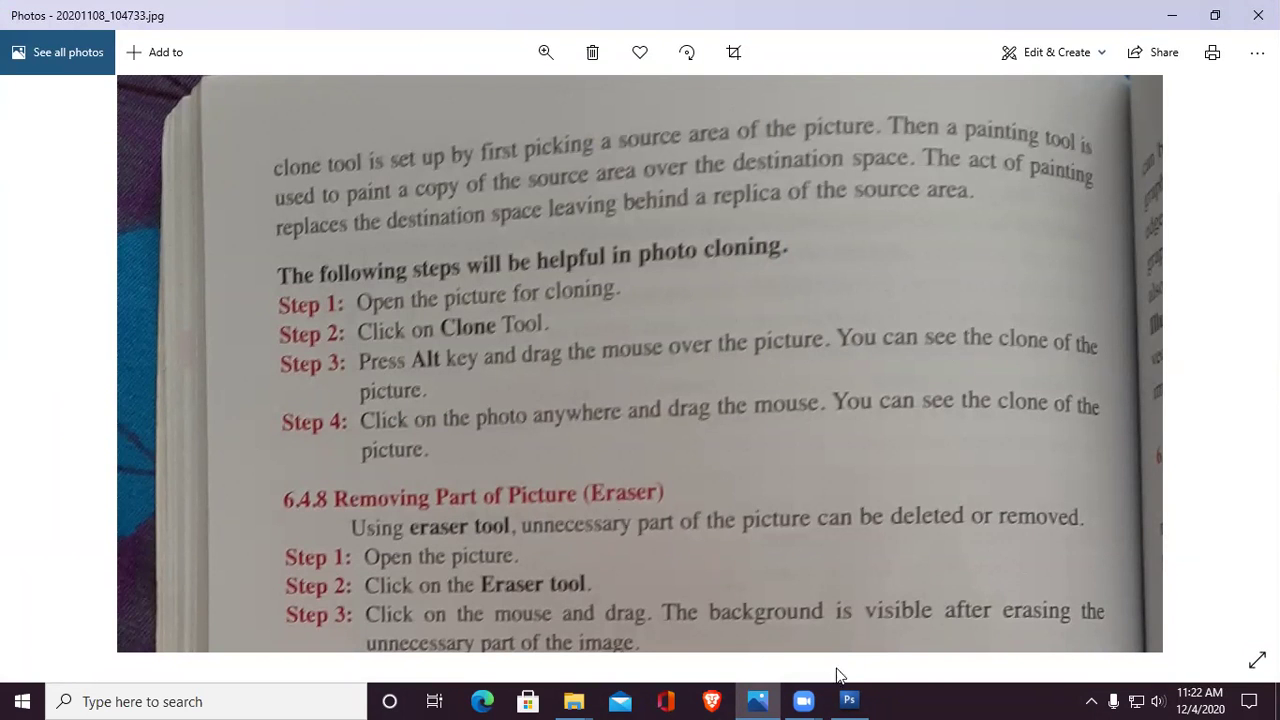
Step: In Photoshop, clone the lightning and dark blue storm from the picture's left side over its upper centre
left_click(849, 700)
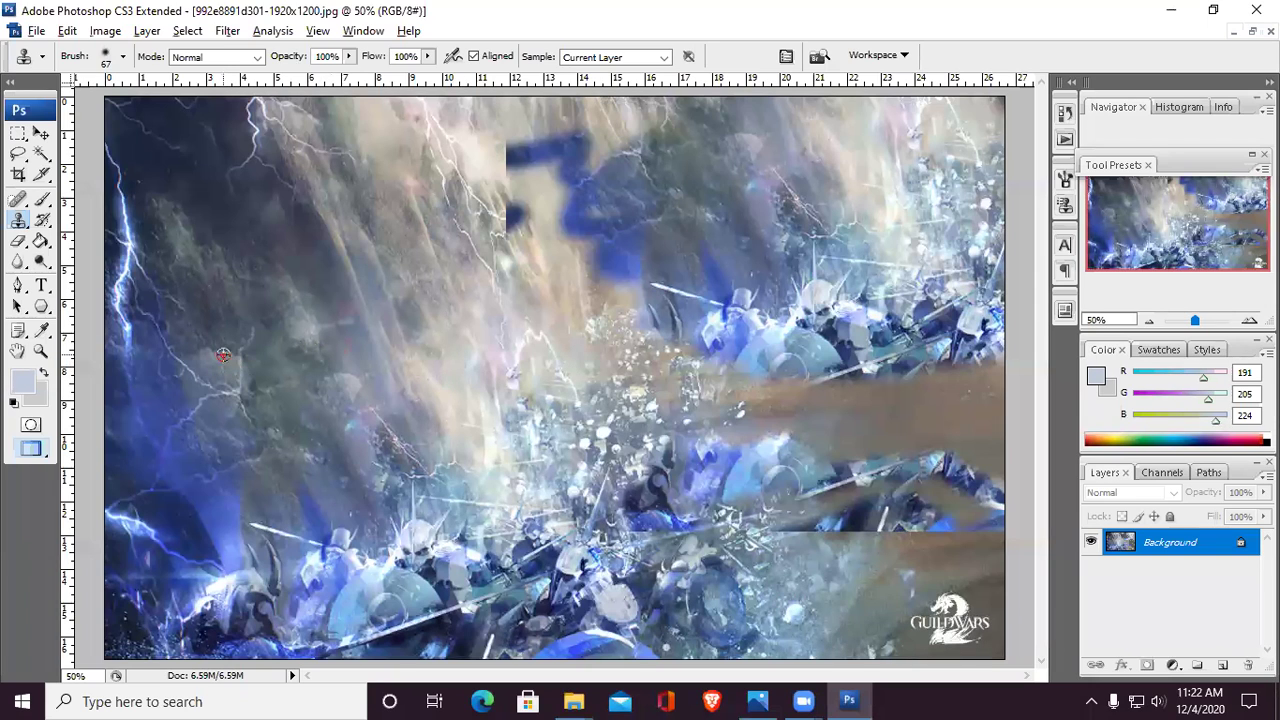
mouse_move(571, 263)
left_mouse_down()
mouse_move(587, 293)
mouse_move(612, 256)
mouse_move(583, 217)
mouse_move(547, 355)
mouse_move(546, 344)
mouse_move(587, 311)
mouse_move(591, 346)
mouse_move(574, 357)
mouse_move(601, 383)
mouse_move(594, 407)
mouse_move(564, 385)
mouse_move(529, 186)
mouse_move(561, 187)
mouse_move(570, 330)
left_mouse_up()
mouse_move(740, 492)
left_mouse_down()
mouse_move(690, 340)
mouse_move(600, 340)
mouse_move(620, 370)
mouse_move(740, 373)
mouse_move(720, 300)
left_mouse_up()
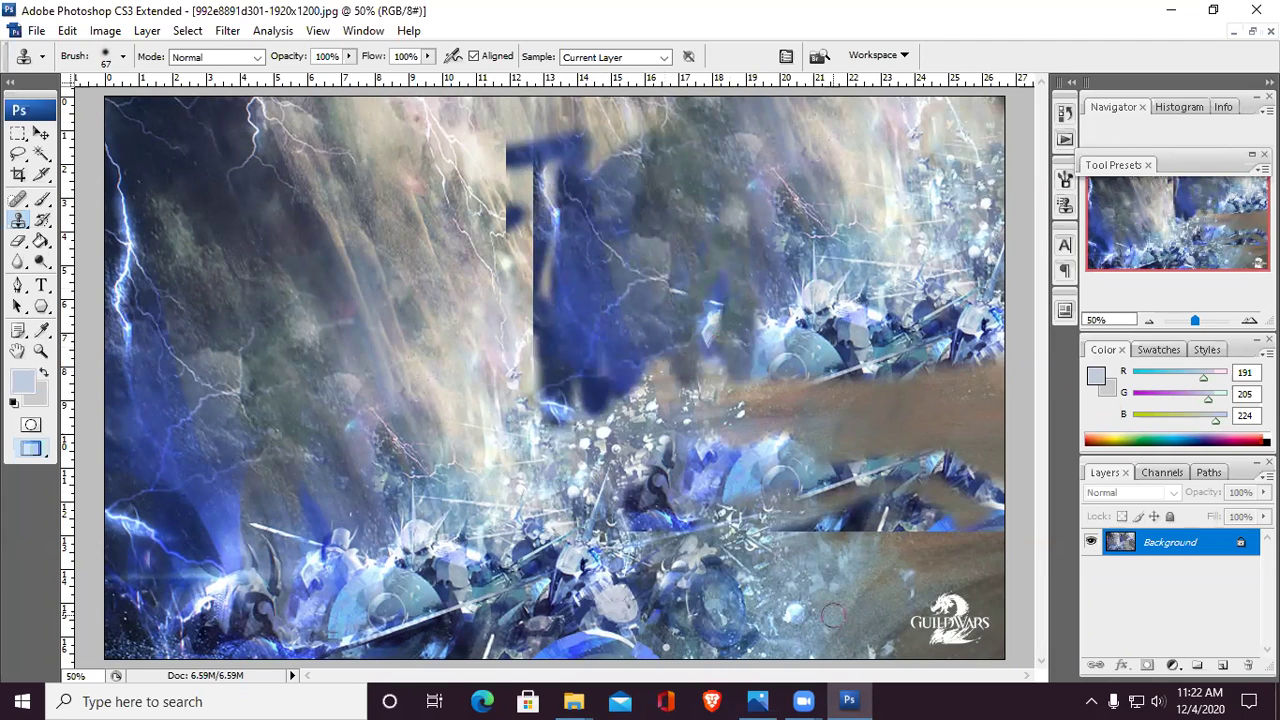
Step: Recheck the textbook's cloning steps and clone the soldiers from the picture's right side onto its upper left
left_click(758, 701)
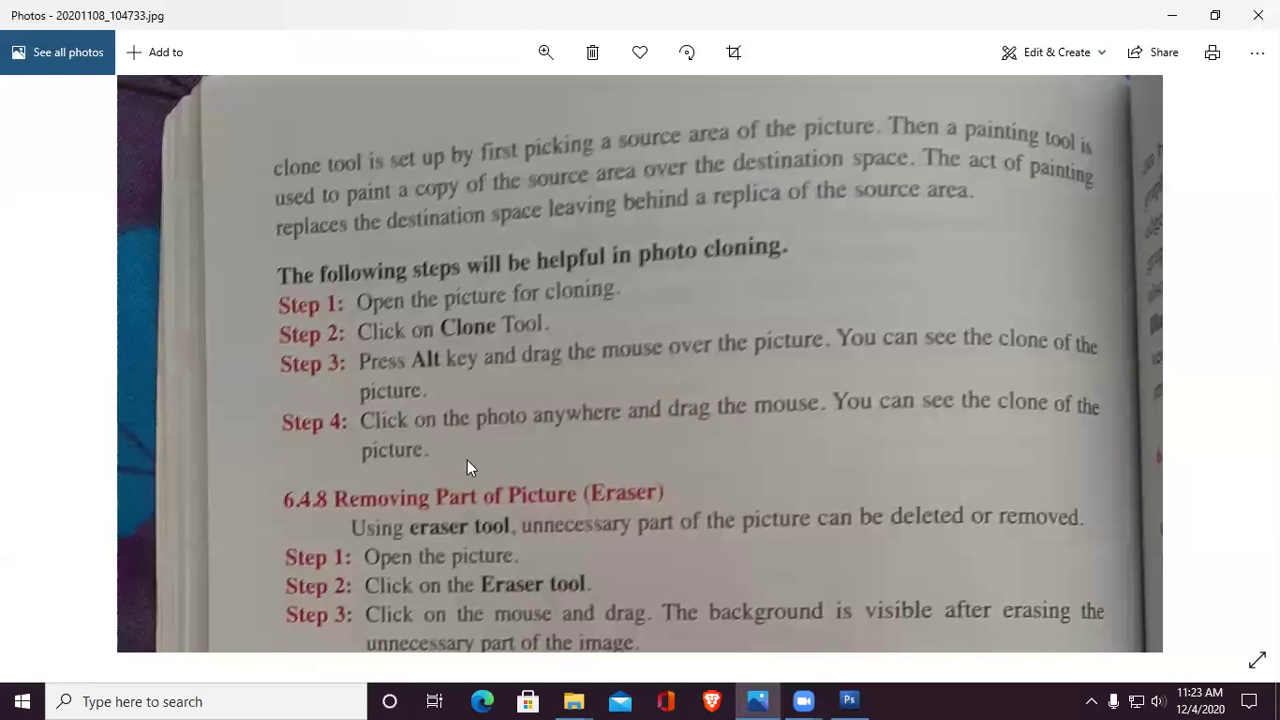
left_click(850, 700)
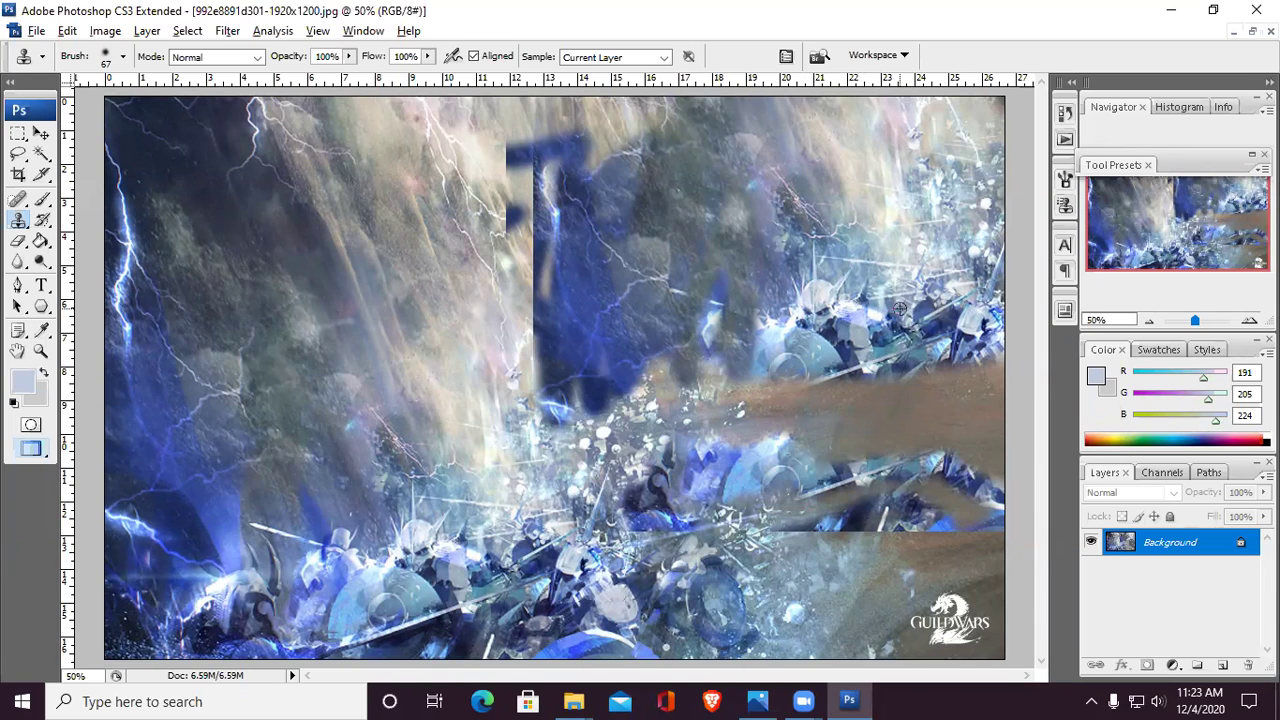
mouse_move(374, 244)
left_mouse_down()
mouse_move(373, 318)
mouse_move(426, 227)
mouse_move(451, 241)
mouse_move(495, 213)
mouse_move(505, 273)
mouse_move(490, 243)
mouse_move(426, 258)
mouse_move(368, 214)
mouse_move(344, 239)
mouse_move(372, 119)
mouse_move(336, 262)
mouse_move(295, 330)
mouse_move(306, 323)
mouse_move(322, 364)
mouse_move(309, 289)
mouse_move(253, 291)
mouse_move(259, 260)
mouse_move(232, 270)
mouse_move(233, 250)
mouse_move(293, 240)
mouse_move(335, 275)
left_mouse_up()
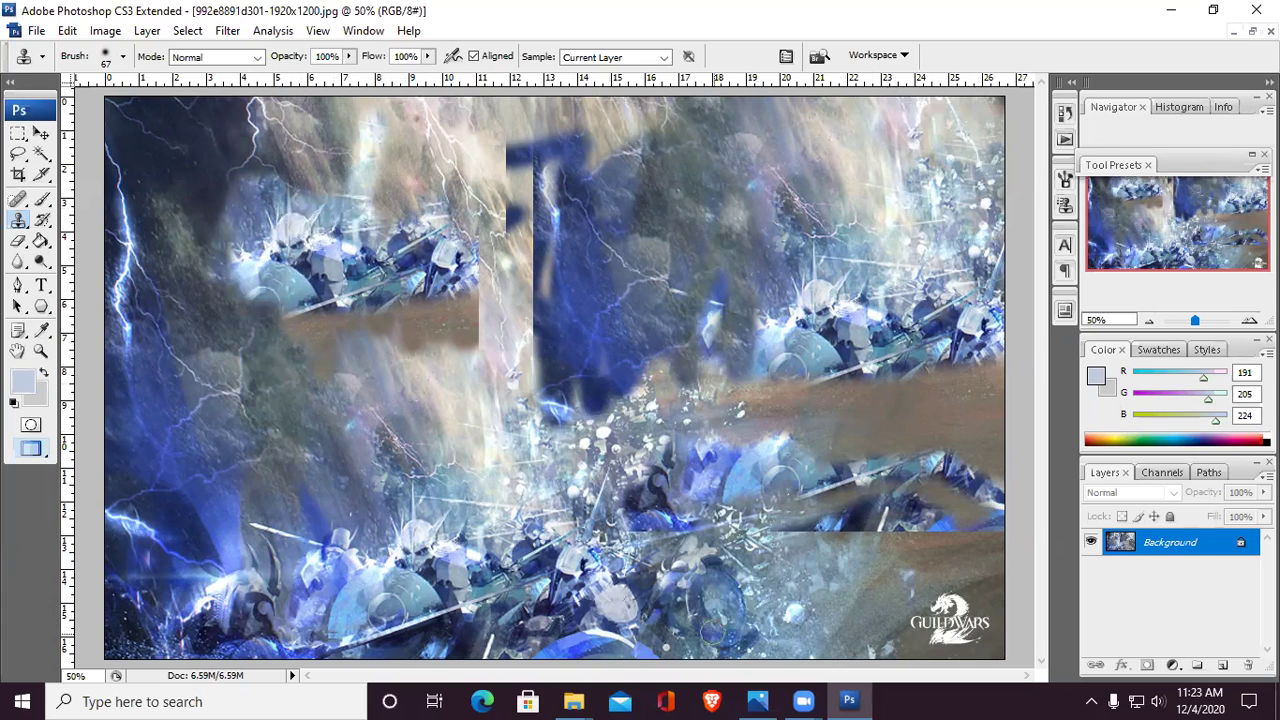
Step: Read the textbook's eraser steps, and in Photoshop erase the soldiers at the picture's upper left with the Eraser Tool
left_click(757, 701)
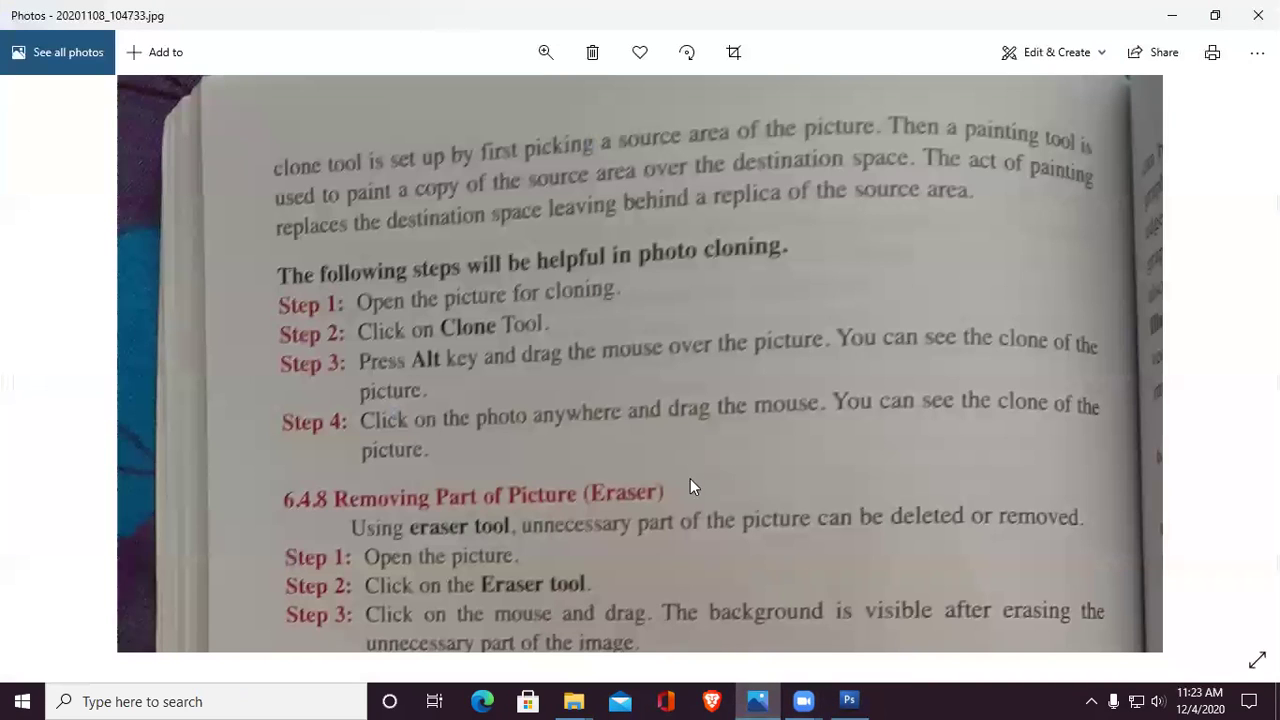
left_click_drag(776, 523, 780, 347)
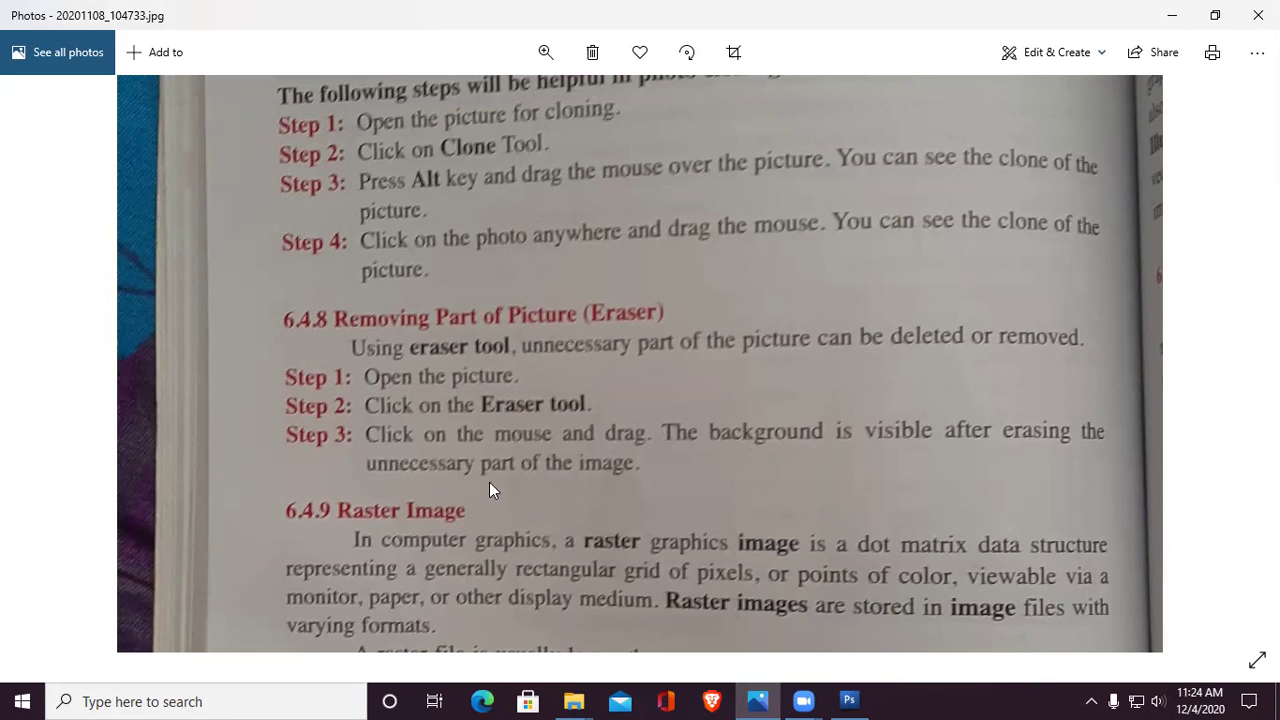
left_click(851, 698)
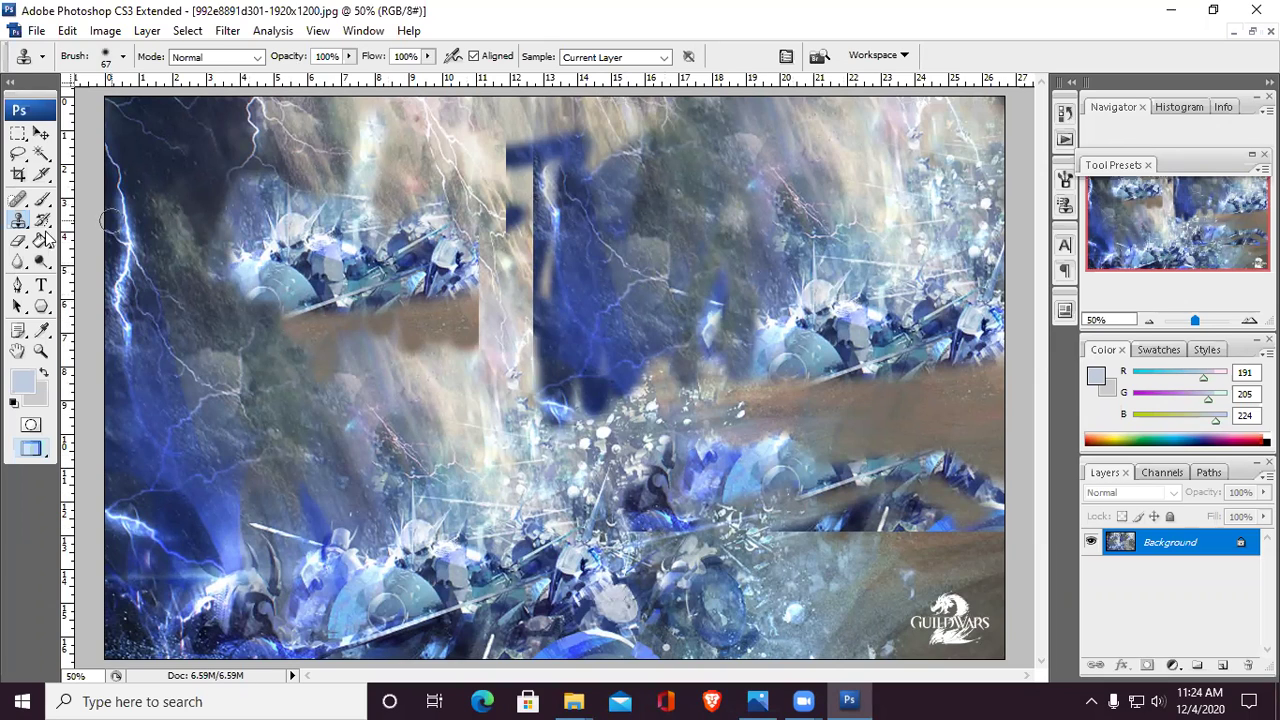
left_click(17, 245)
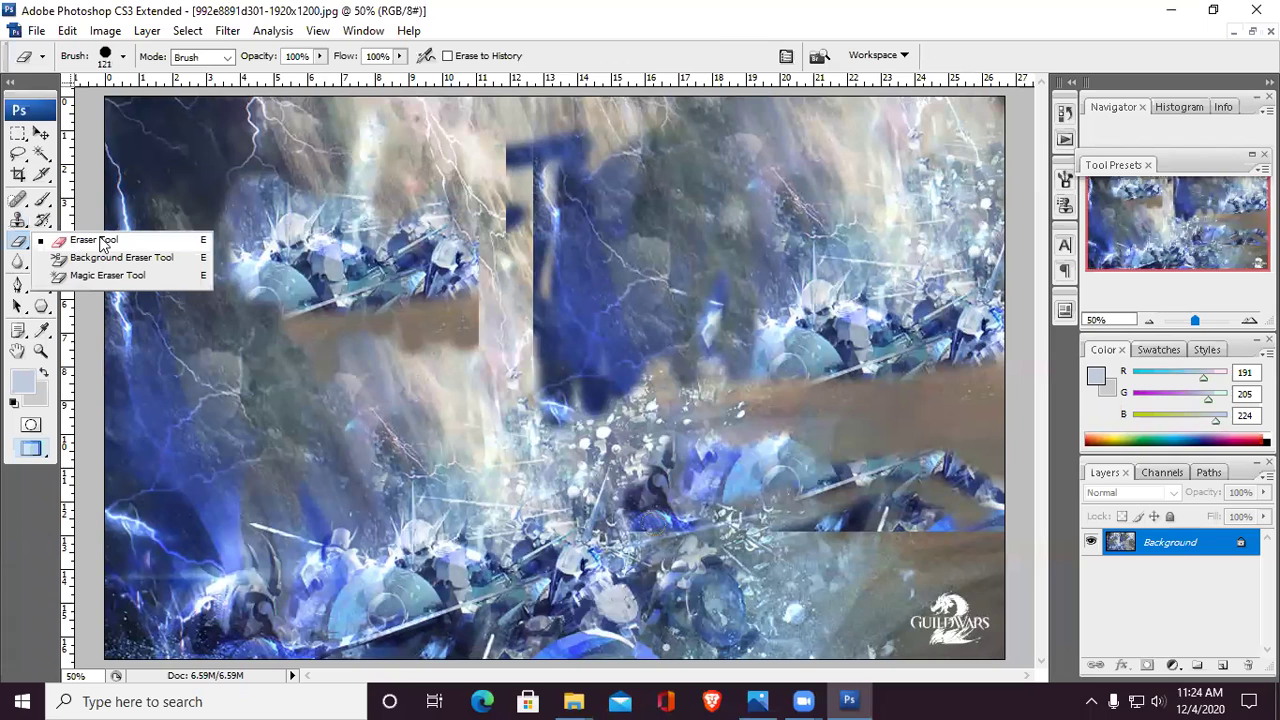
left_click(120, 240)
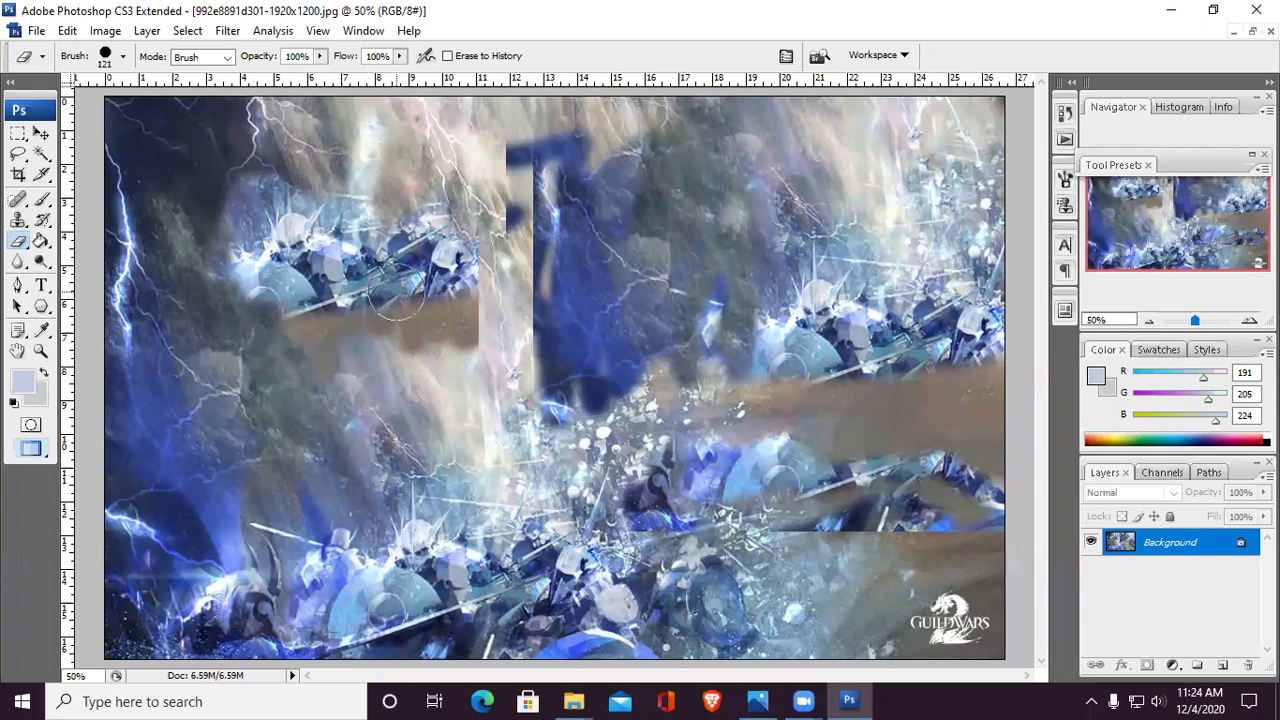
mouse_move(345, 262)
left_mouse_down()
mouse_move(287, 347)
mouse_move(298, 276)
mouse_move(334, 218)
mouse_move(260, 299)
mouse_move(289, 198)
mouse_move(254, 186)
mouse_move(202, 211)
mouse_move(231, 281)
mouse_move(458, 265)
mouse_move(503, 247)
mouse_move(326, 345)
mouse_move(456, 305)
mouse_move(517, 312)
mouse_move(467, 369)
left_mouse_up()
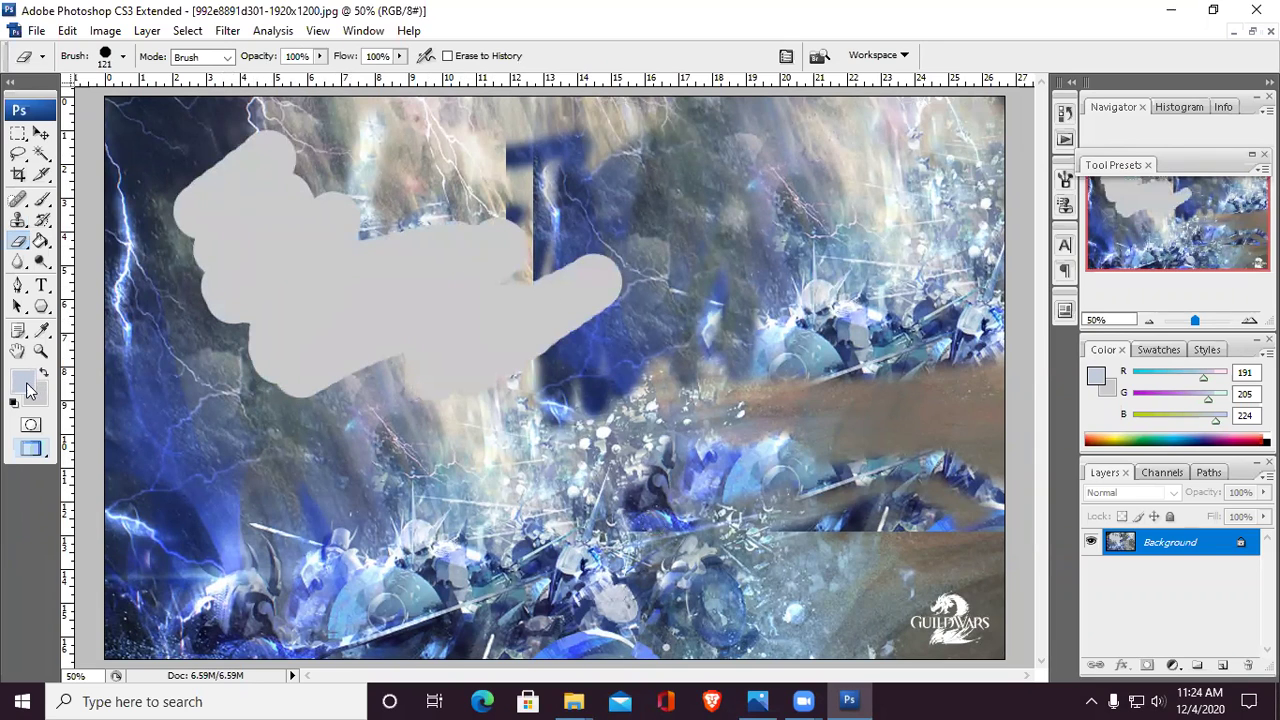
Step: Set the foreground colour to white and erase more of the picture's upper-left area
left_click(22, 381)
left_click_drag(484, 330, 406, 172)
left_click(830, 153)
key("e")
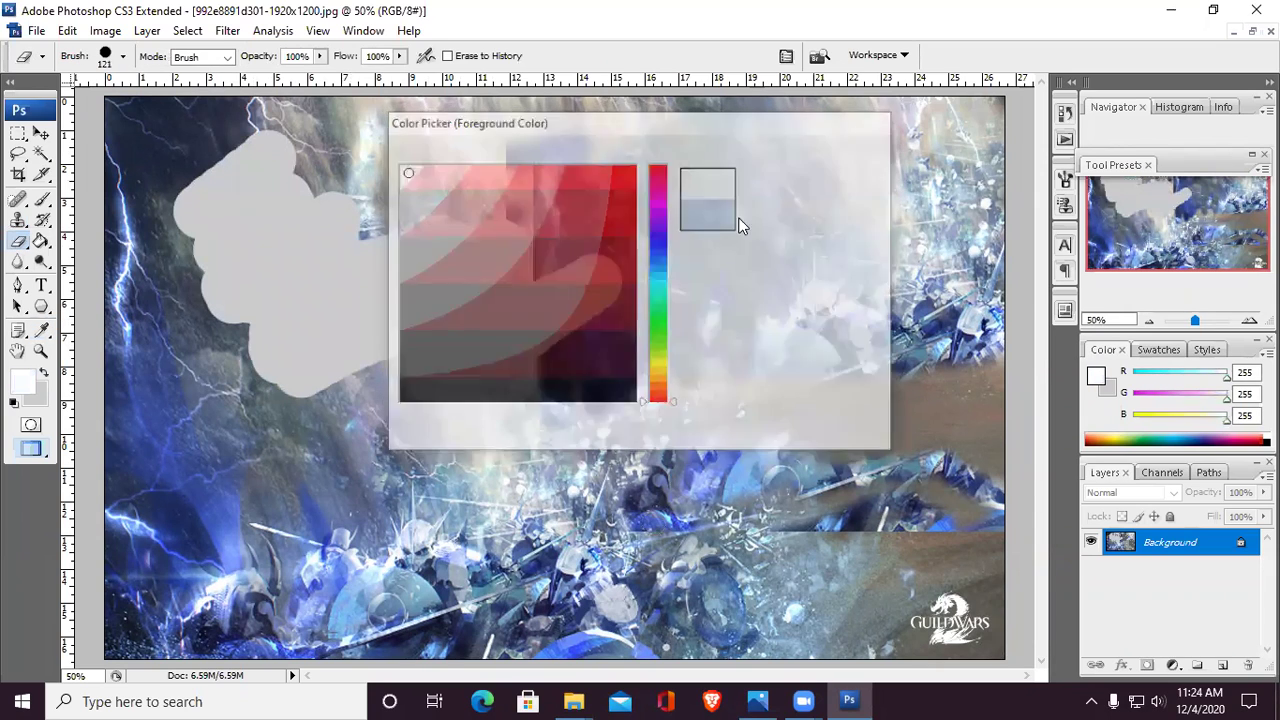
mouse_move(216, 197)
left_mouse_down()
mouse_move(375, 115)
mouse_move(428, 178)
mouse_move(528, 170)
mouse_move(350, 158)
mouse_move(335, 190)
left_mouse_up()
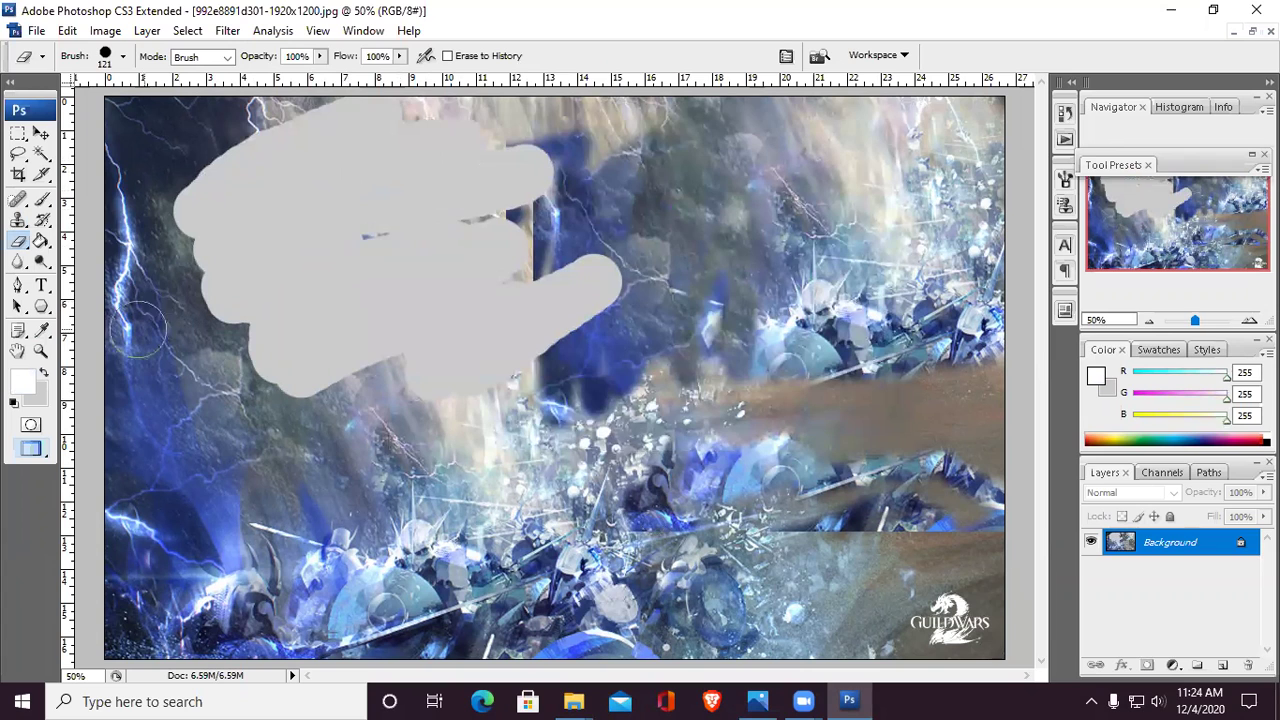
Step: Set the background colour to white (ffffff) and erase a stroke from the upper left across the picture's centre
left_click(40, 398)
left_click(398, 166)
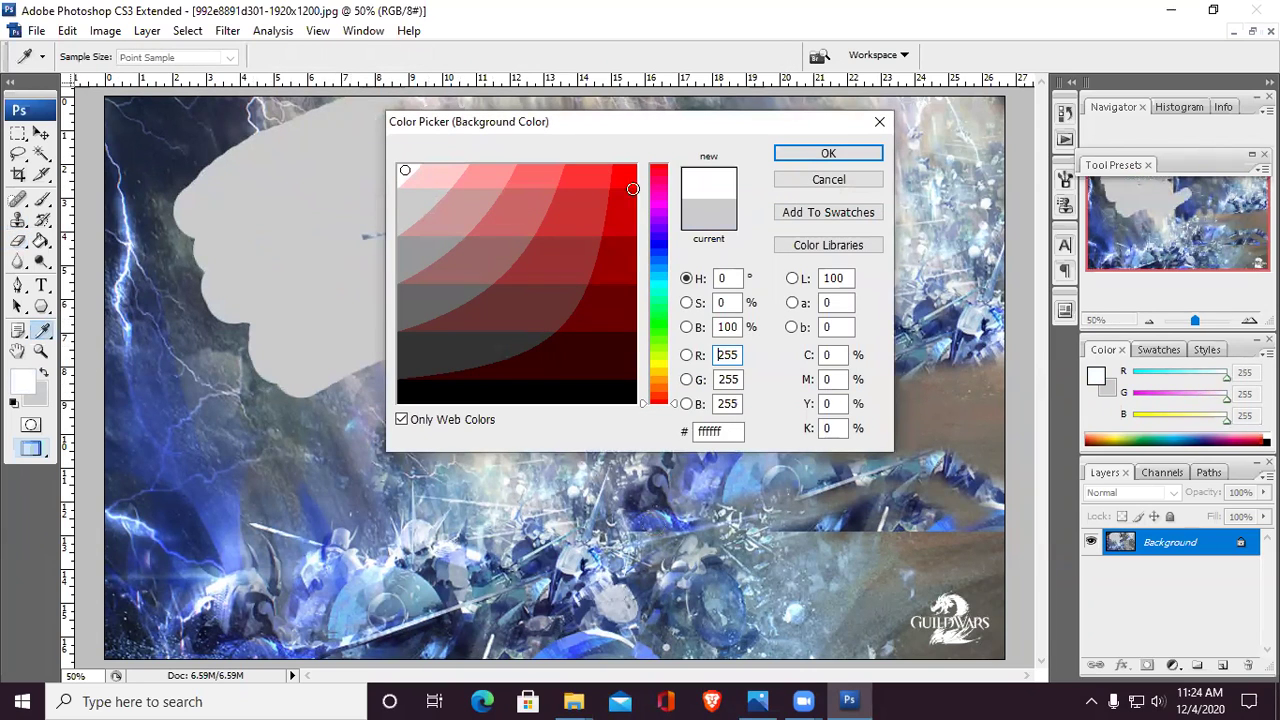
key("e")
left_click(826, 152)
mouse_move(355, 216)
left_mouse_down()
mouse_move(295, 197)
mouse_move(224, 216)
mouse_move(292, 142)
mouse_move(152, 205)
mouse_move(270, 268)
mouse_move(524, 182)
mouse_move(476, 330)
mouse_move(368, 372)
mouse_move(216, 330)
mouse_move(416, 362)
mouse_move(477, 436)
mouse_move(706, 423)
left_mouse_up()
Step: Enlarge the eraser brush to 2500 px and erase the whole picture
right_click(708, 291)
left_click_drag(838, 316, 920, 318)
key("Return")
left_click(760, 460)
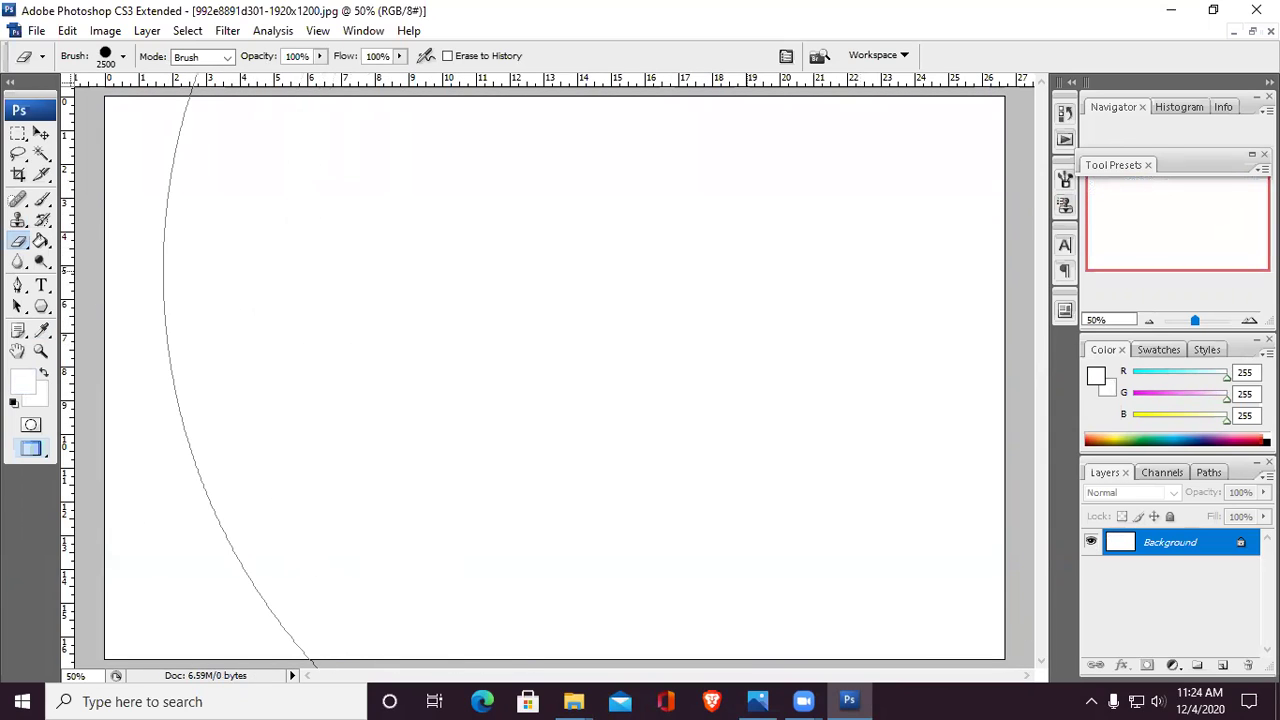
Step: Reduce the eraser brush to 862 px and apply it to the canvas
right_click(766, 286)
mouse_move(953, 310)
left_mouse_down()
mouse_move(897, 320)
mouse_move(945, 308)
left_mouse_up()
left_click(440, 340)
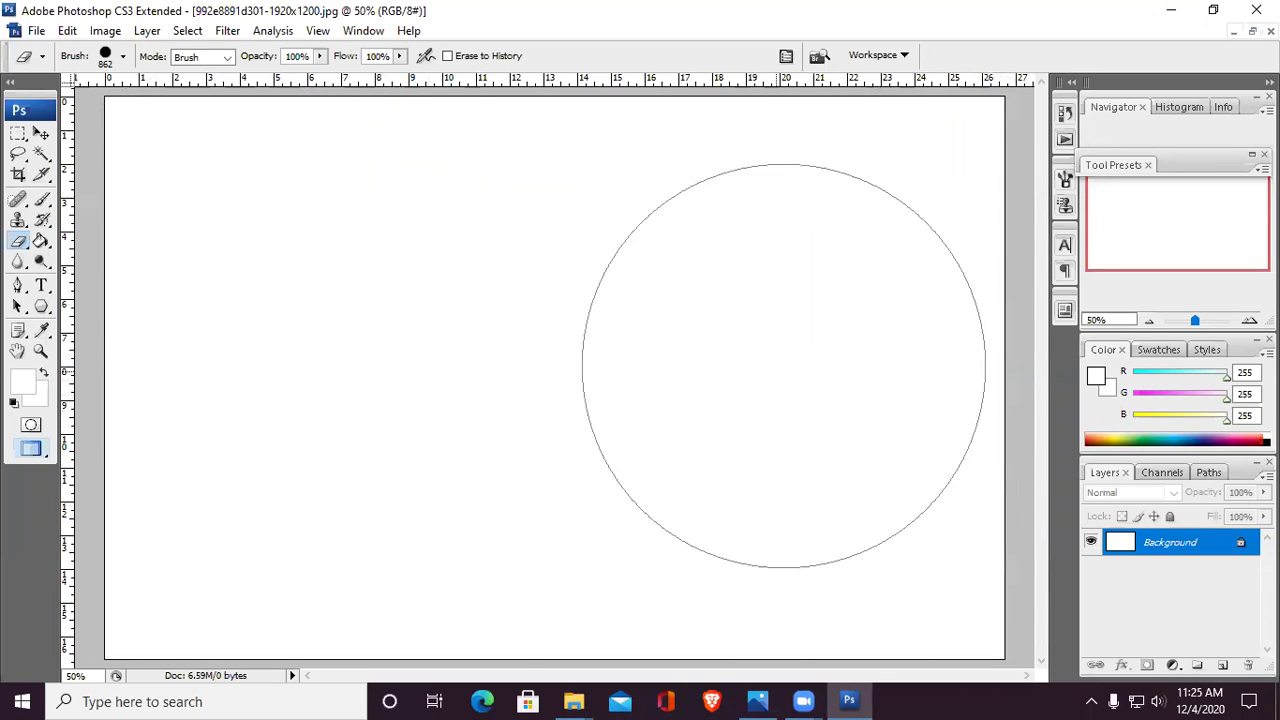
Step: Minimize Photoshop and read the textbook's Raster Image section in the Photos app
left_click(1177, 12)
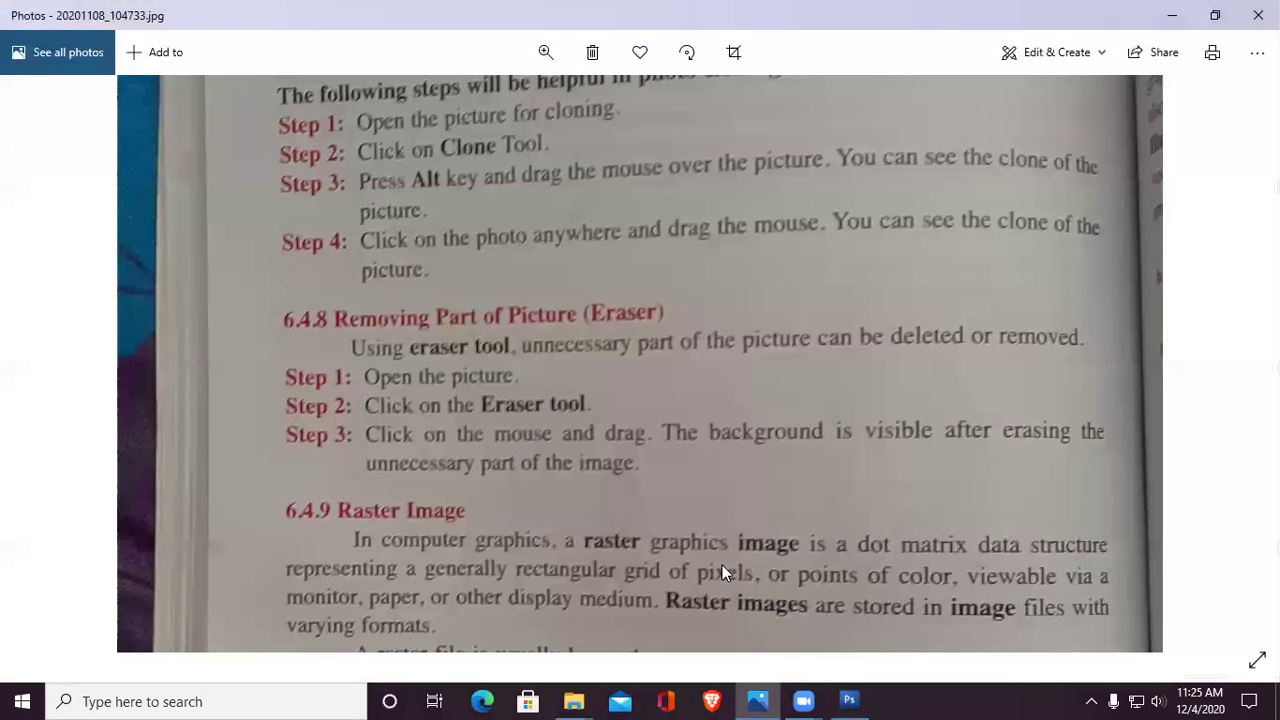
scroll(722, 565, "down", 1)
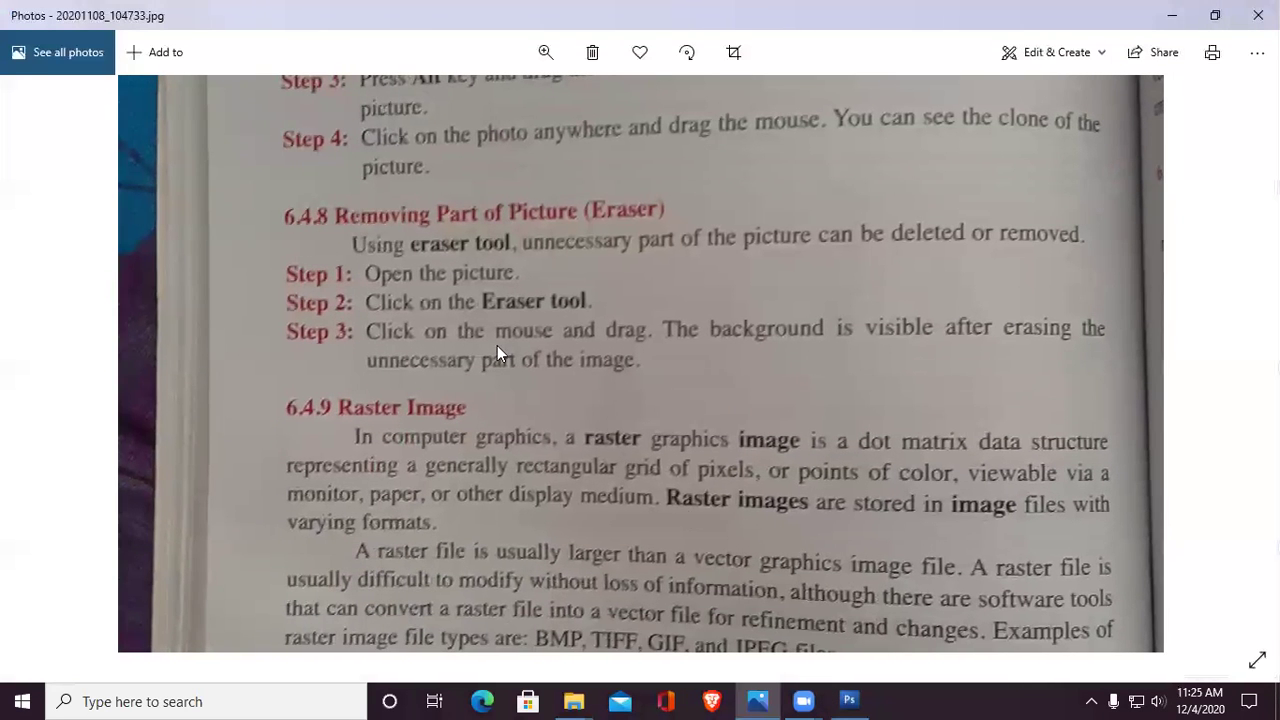
scroll(497, 345, "down", 1)
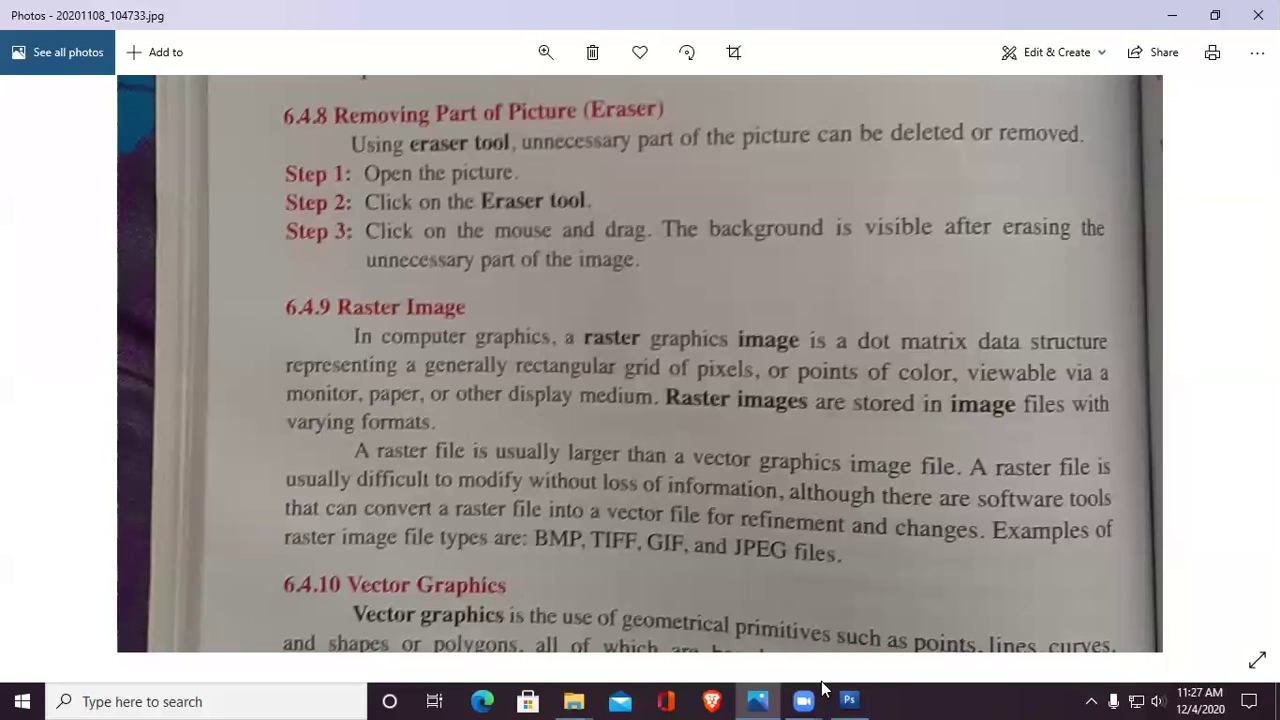
Step: Switch to the Downloads folder in File Explorer and check the file type in the properties of the shared-colors picture
left_click(567, 700)
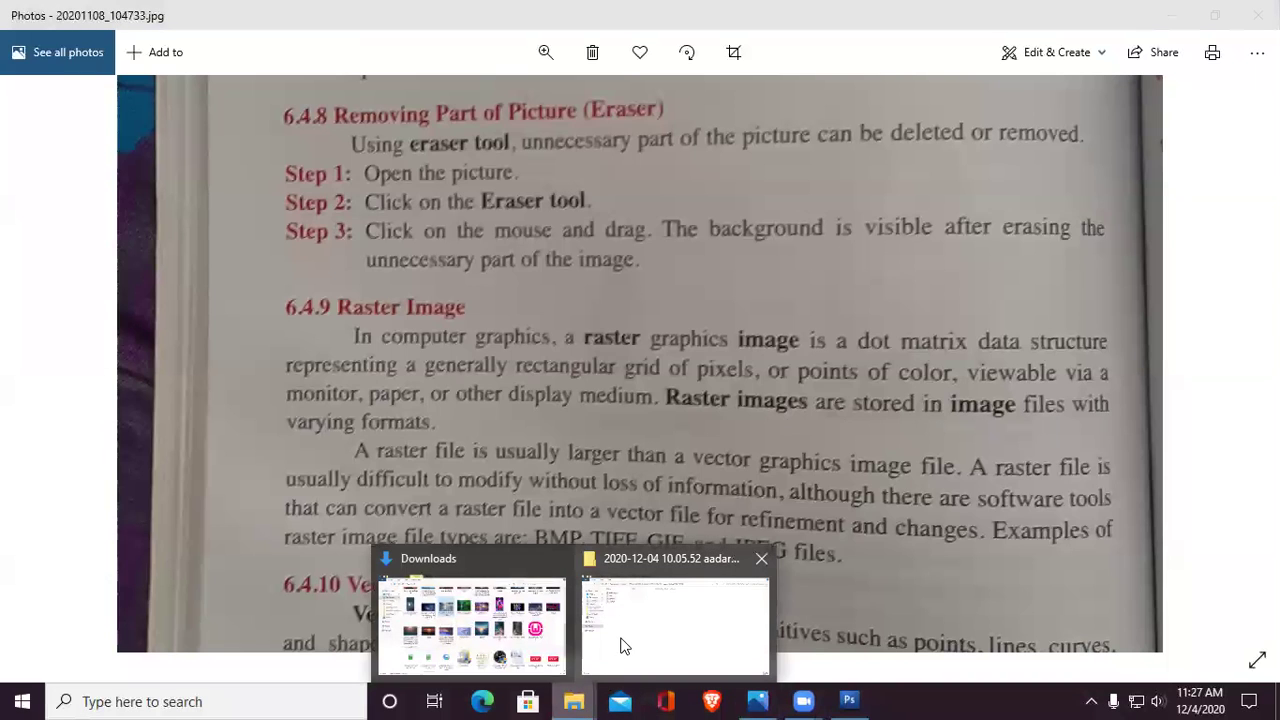
left_click(520, 590)
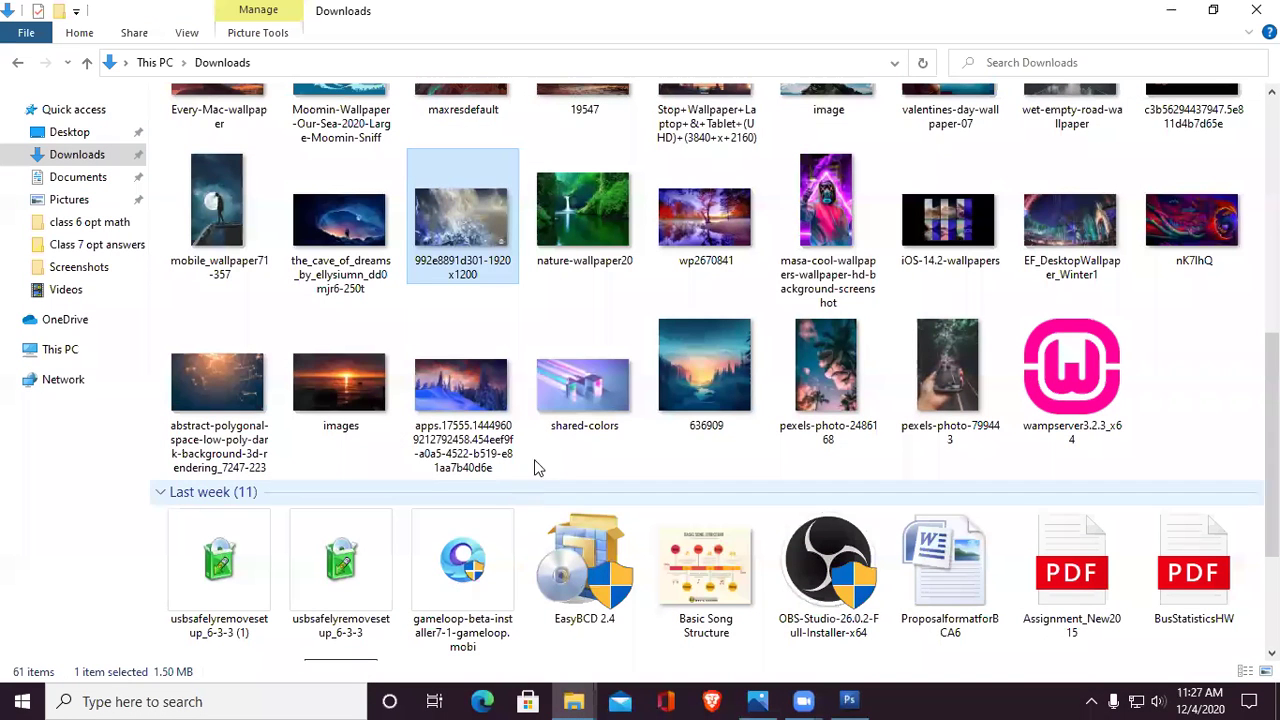
left_click(585, 382)
right_click(597, 375)
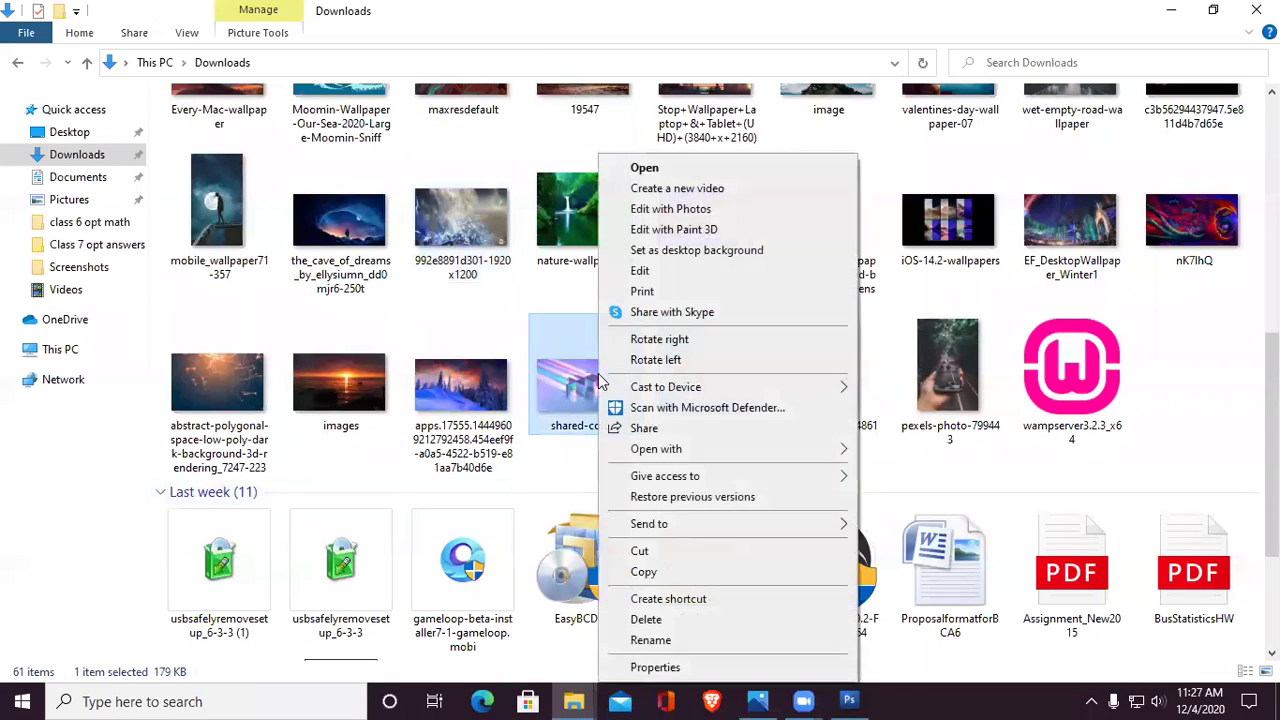
left_click(700, 664)
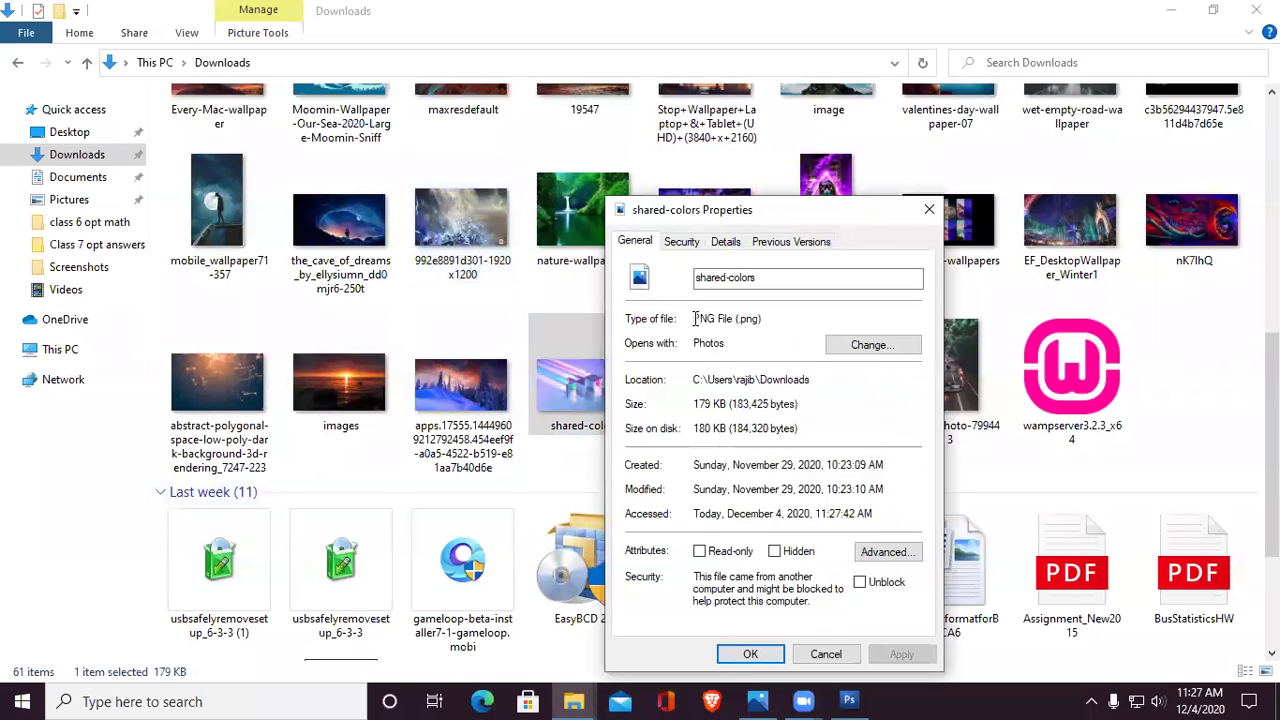
left_click_drag(695, 318, 766, 318)
left_click(766, 322)
left_click(786, 320)
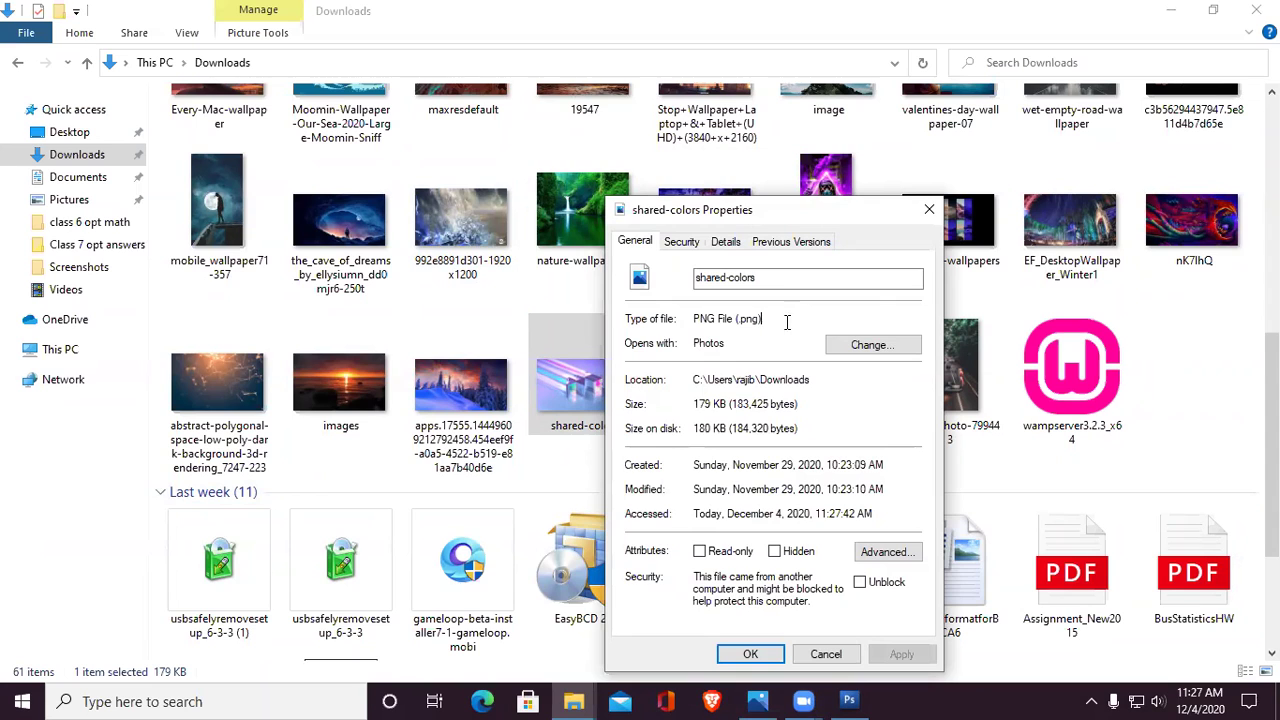
left_click(931, 213)
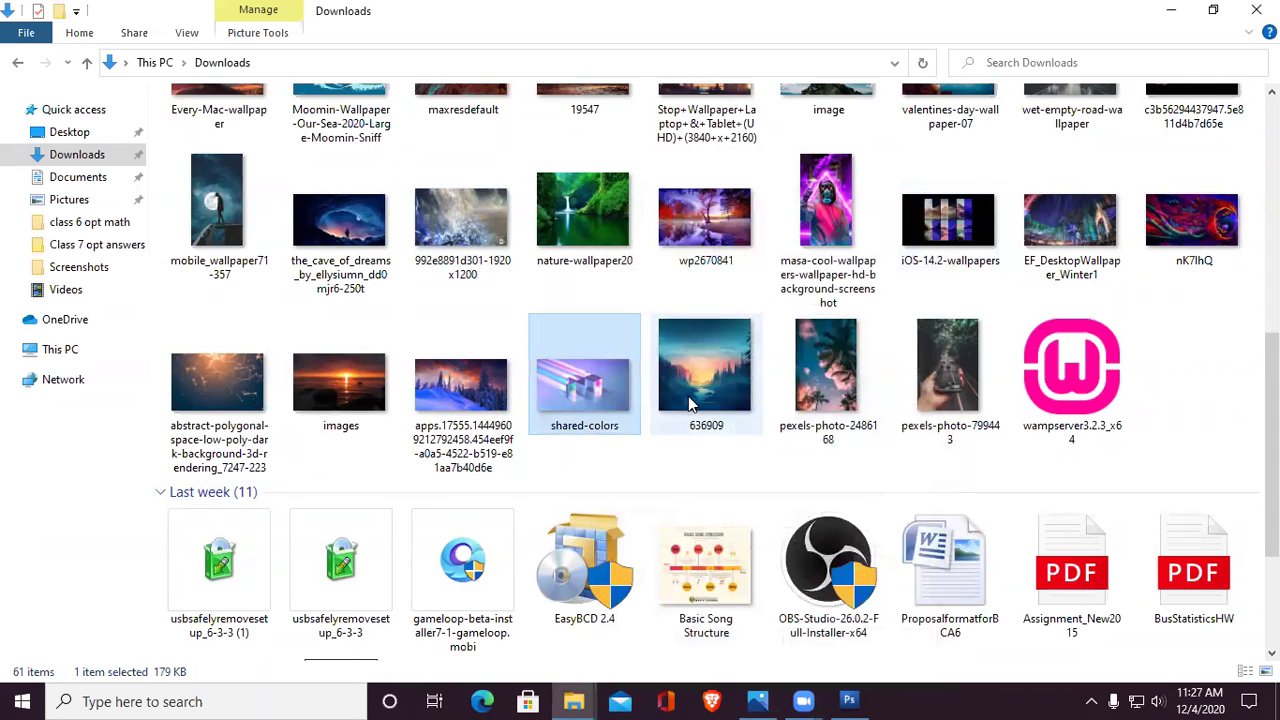
Step: Open the properties of the 636909 picture and highlight its file type
left_click(690, 396)
right_click(697, 366)
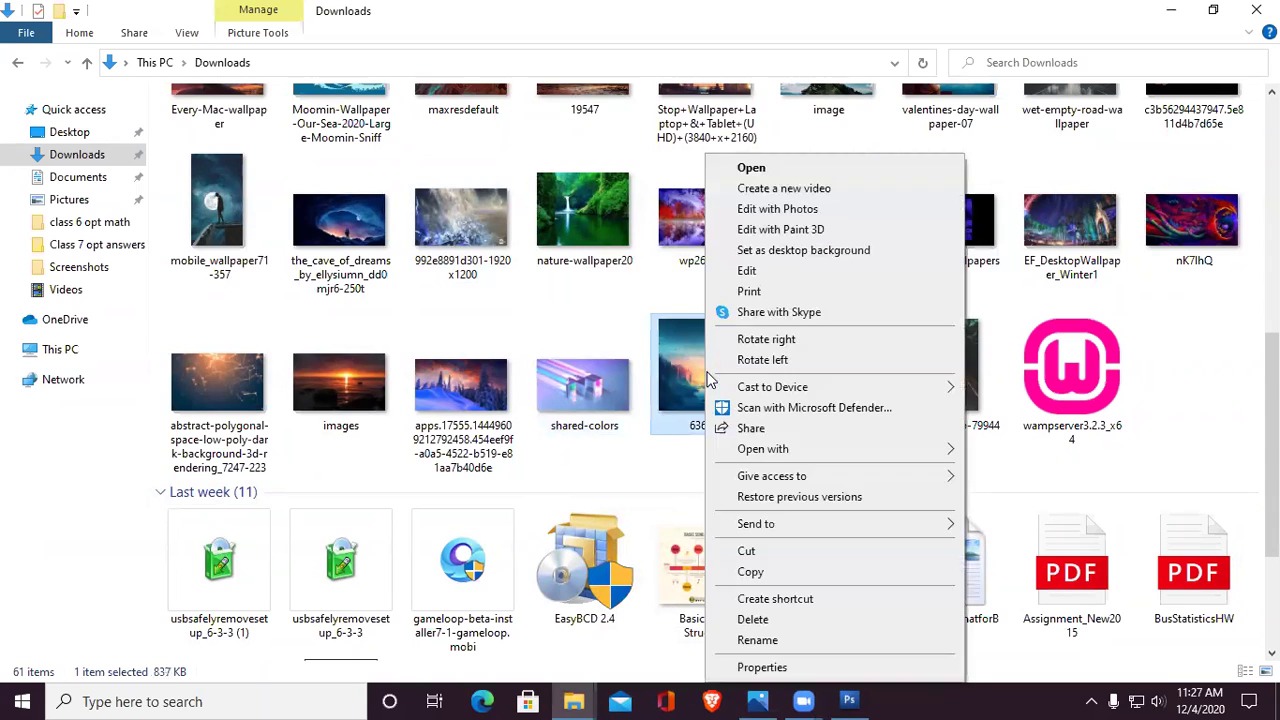
left_click(800, 667)
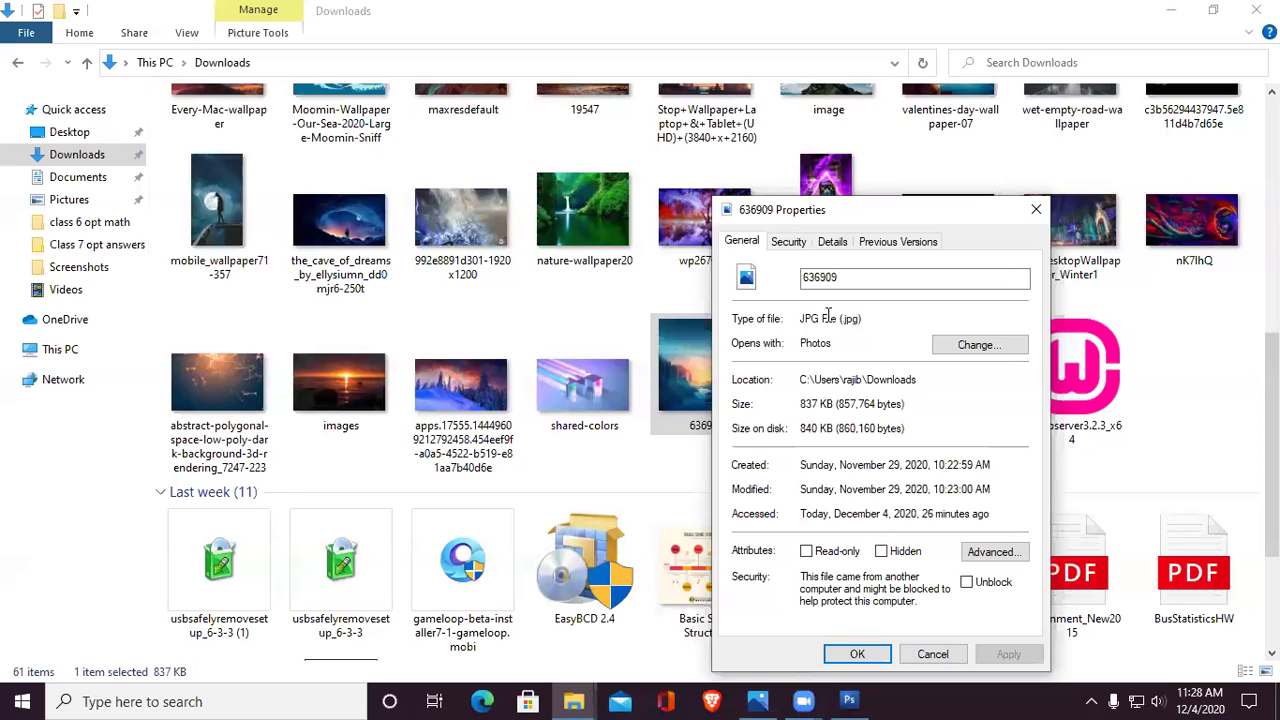
left_click_drag(799, 318, 843, 314)
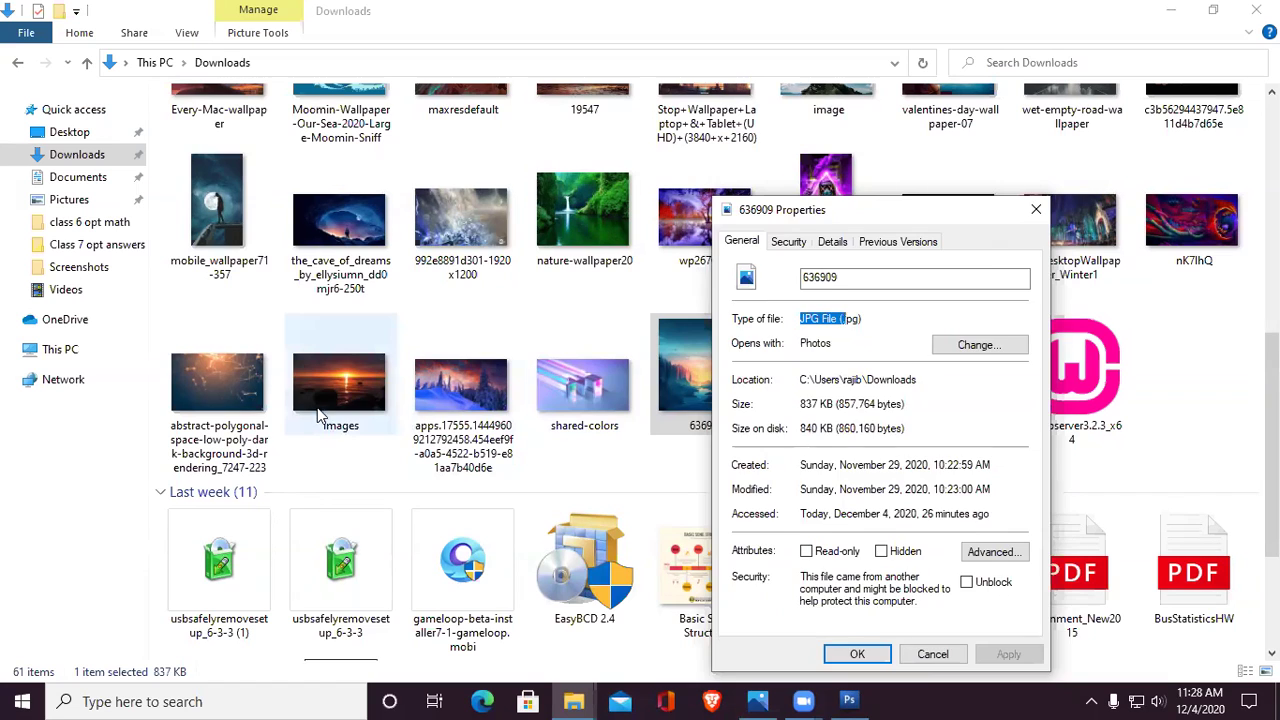
Step: Check the file type of the picture named images in its properties
left_click(332, 394)
right_click(332, 394)
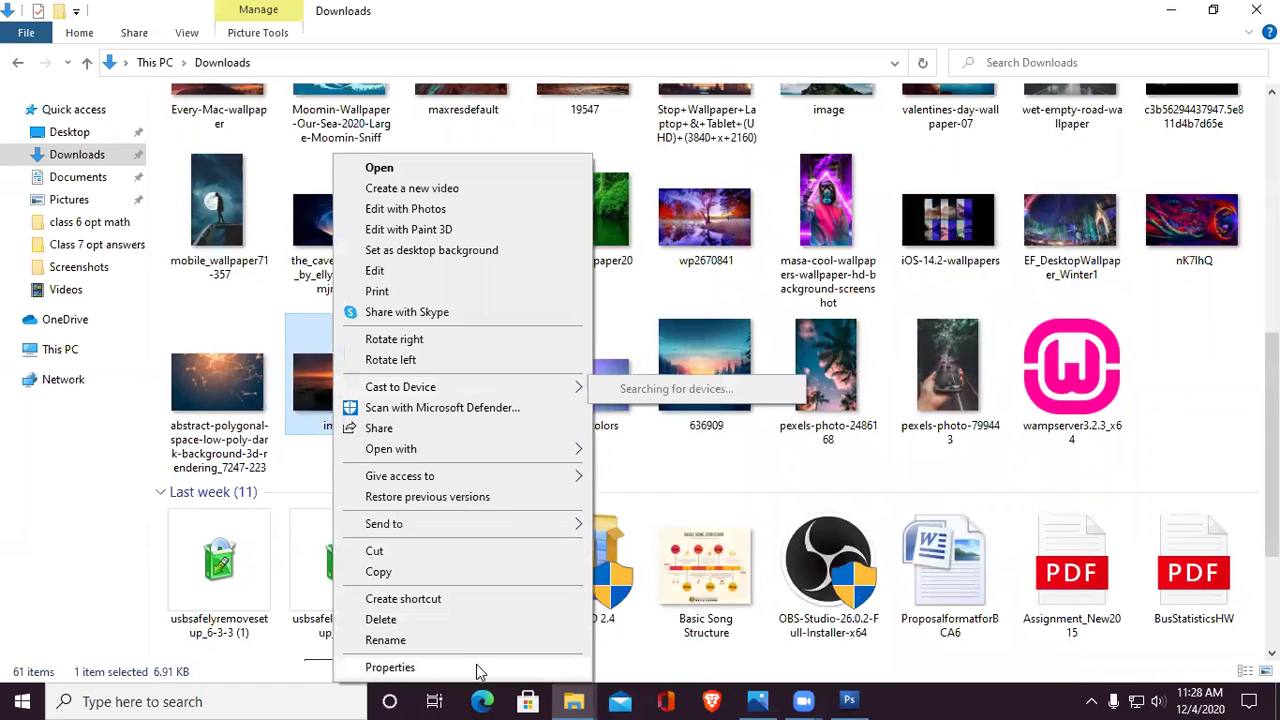
left_click(491, 660)
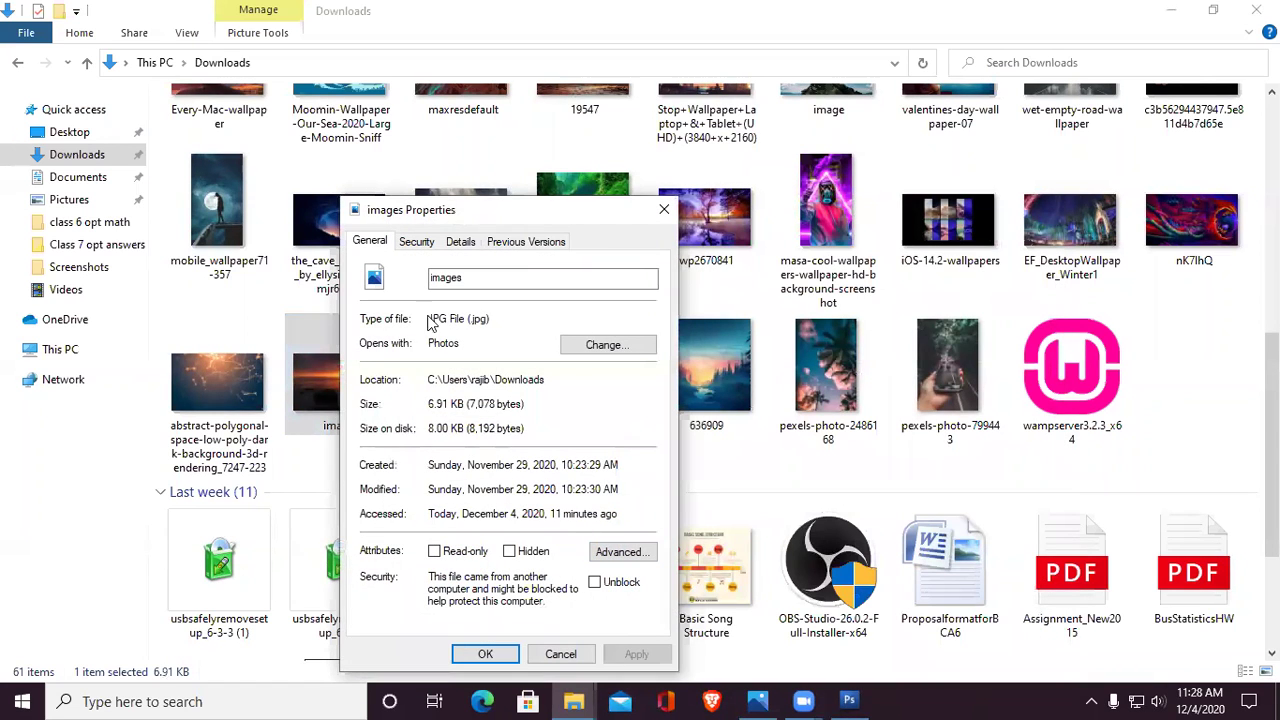
left_click(662, 213)
Step: Check the file type of the wp2670841 picture in its properties
left_click(692, 222)
right_click(692, 222)
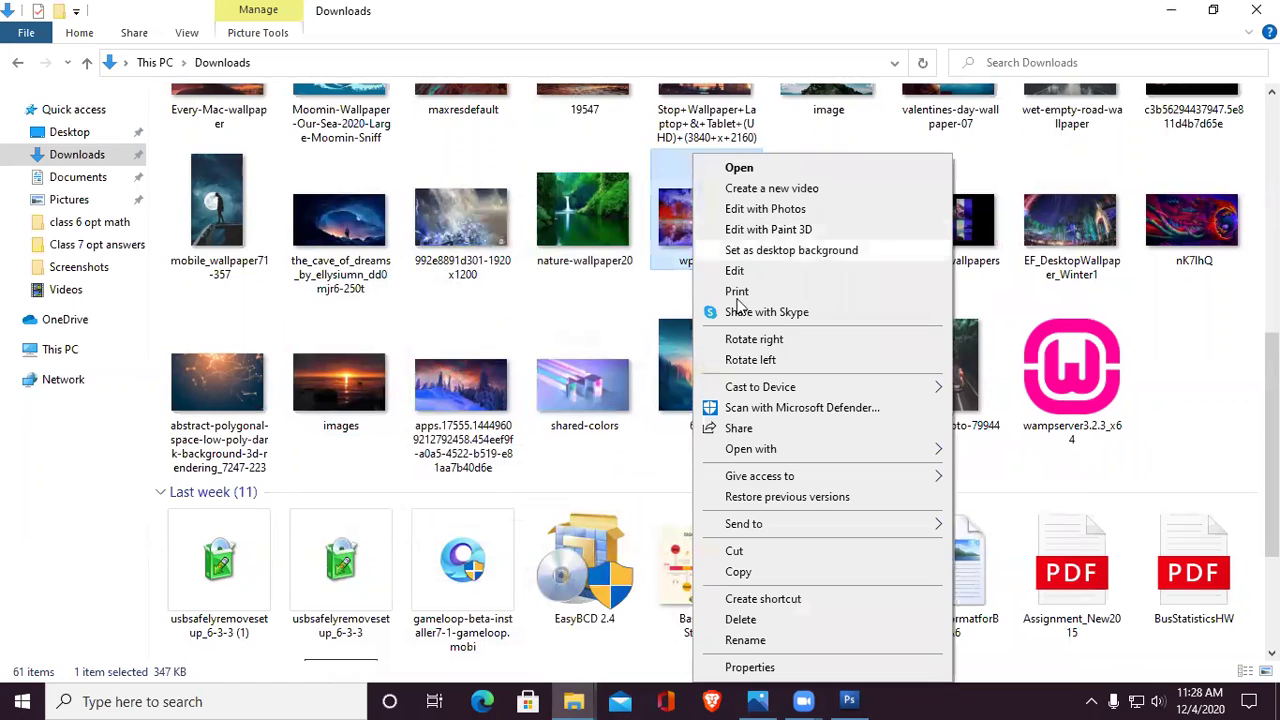
left_click(786, 666)
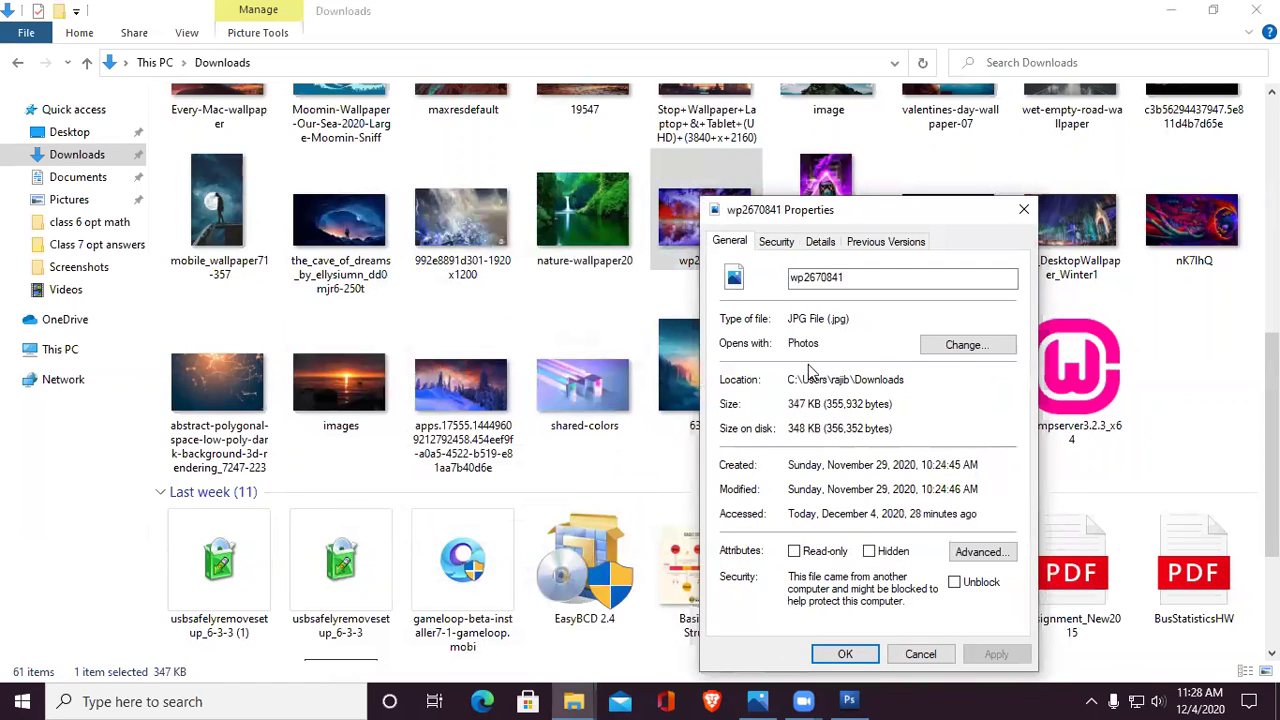
left_click(1030, 211)
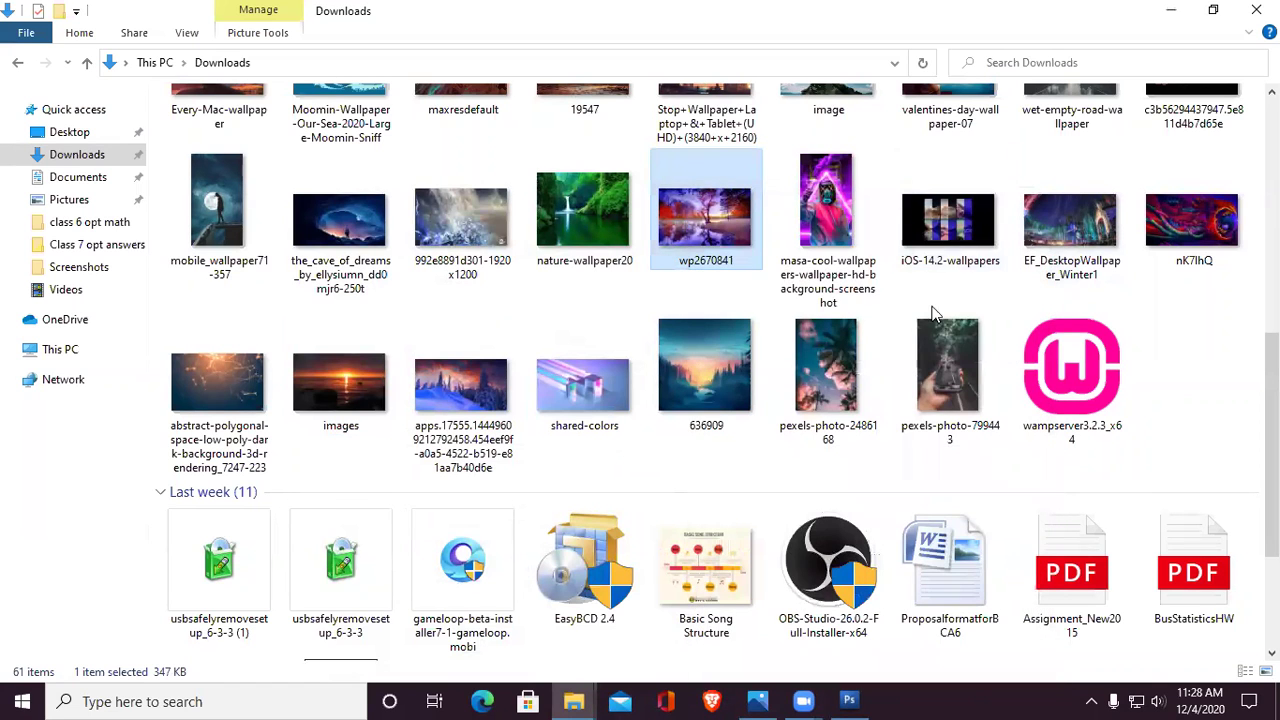
Step: Check the file type of the iOS-14.2-wallpapers picture in its properties
left_click(967, 238)
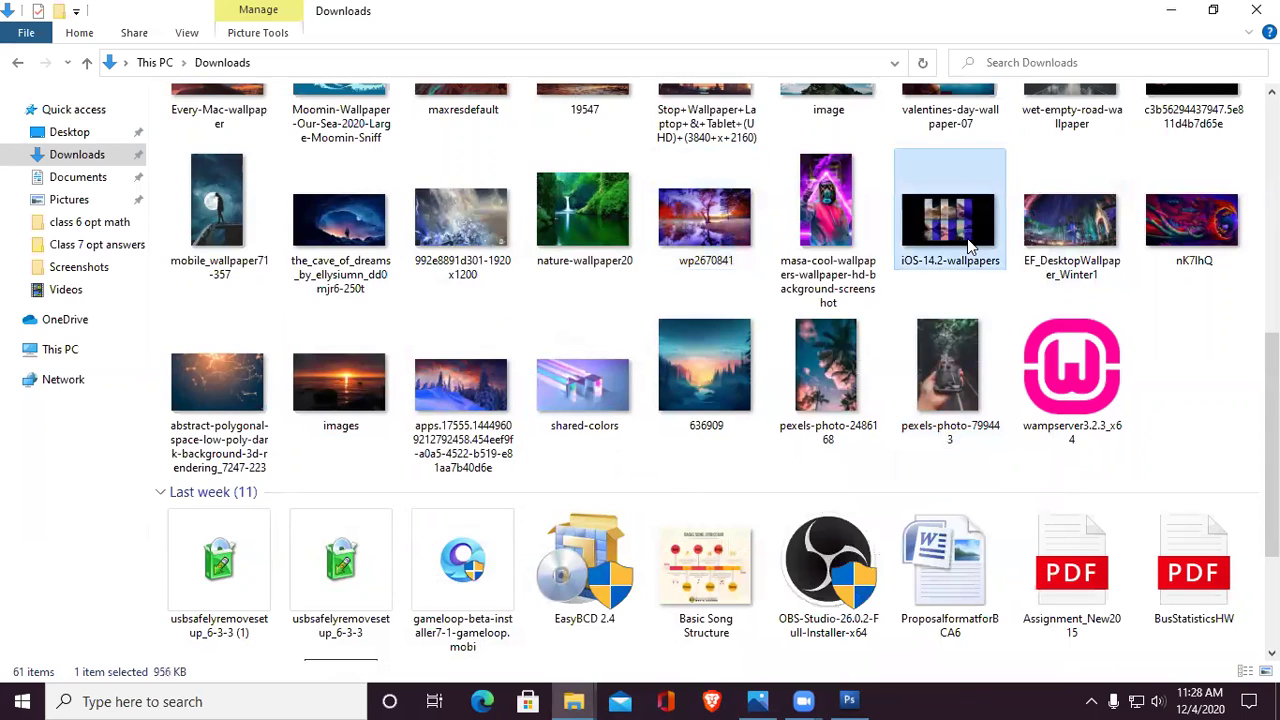
right_click(967, 238)
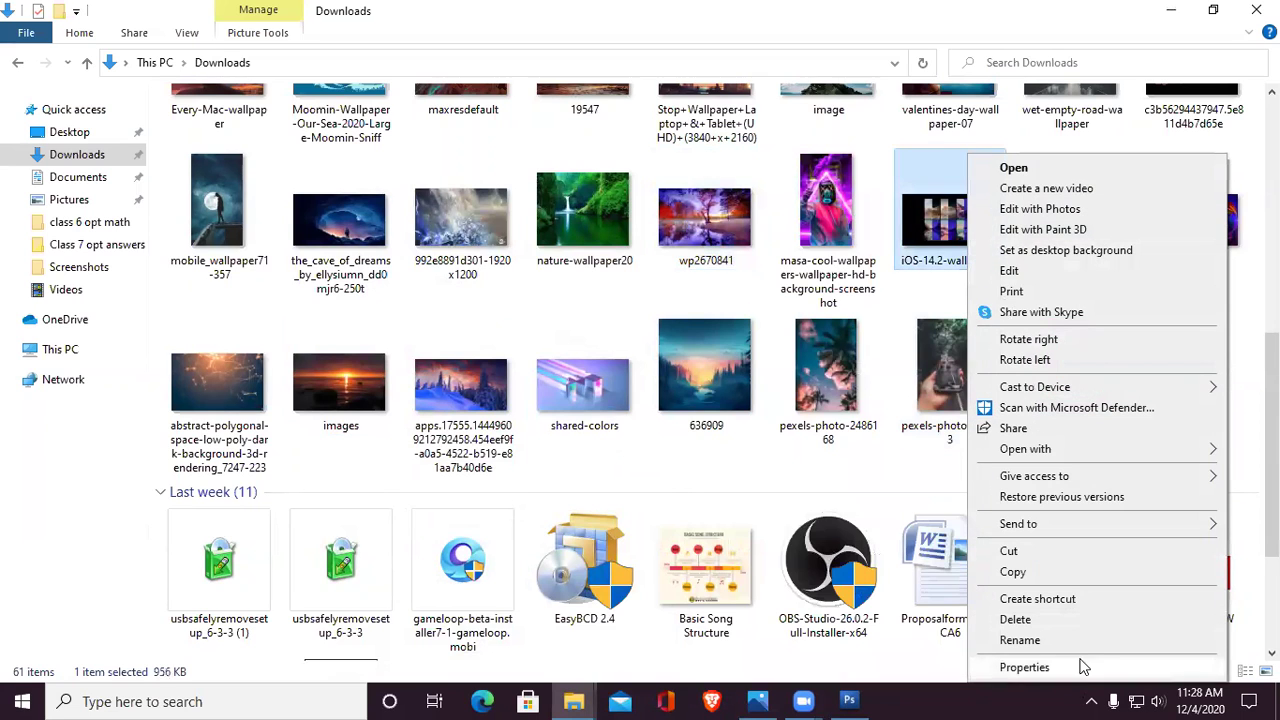
left_click(1024, 667)
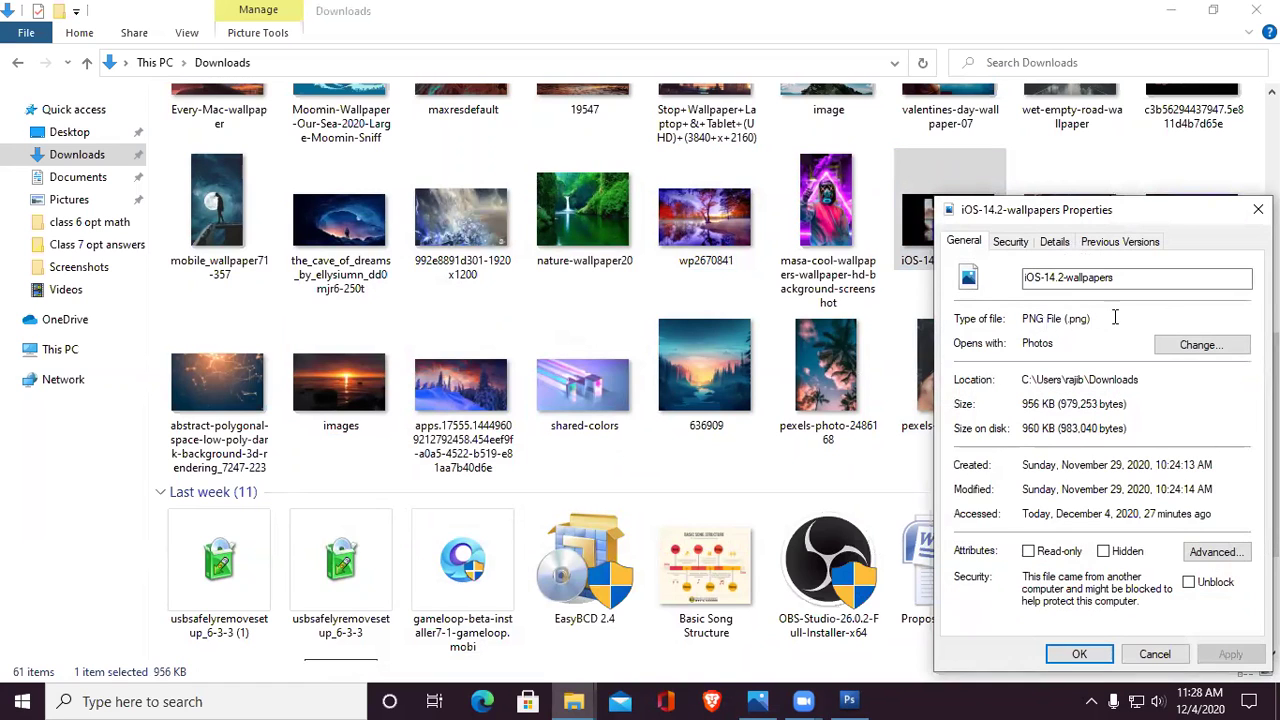
left_click(1258, 209)
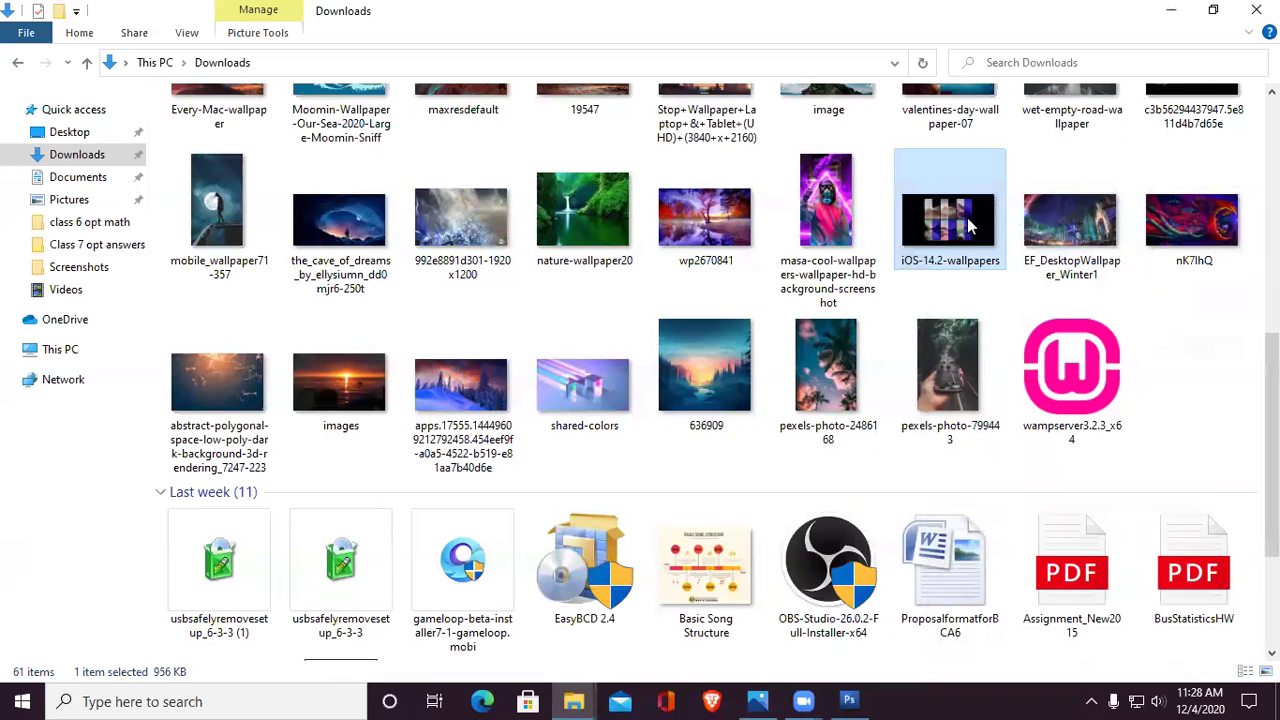
Step: View the iOS-14.2-wallpapers picture in Photos, close it, and select the shared-colors picture in the Downloads folder
double_click(970, 227)
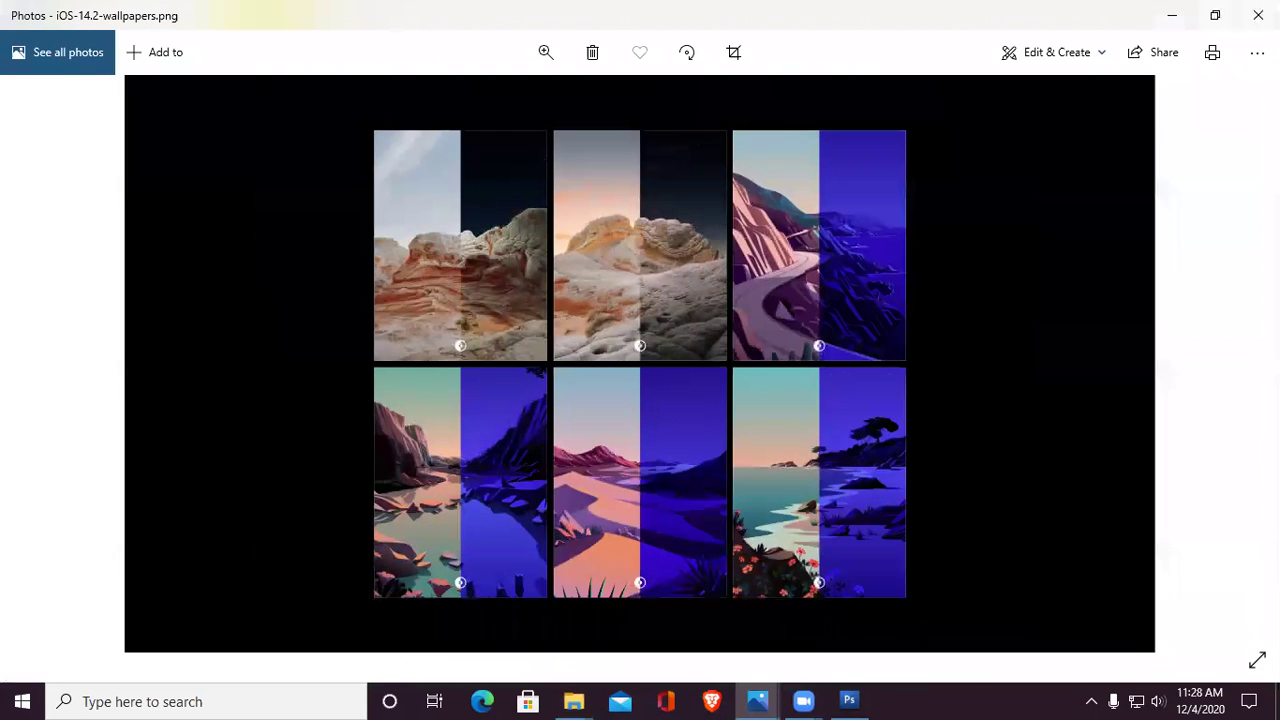
key("alt+F4")
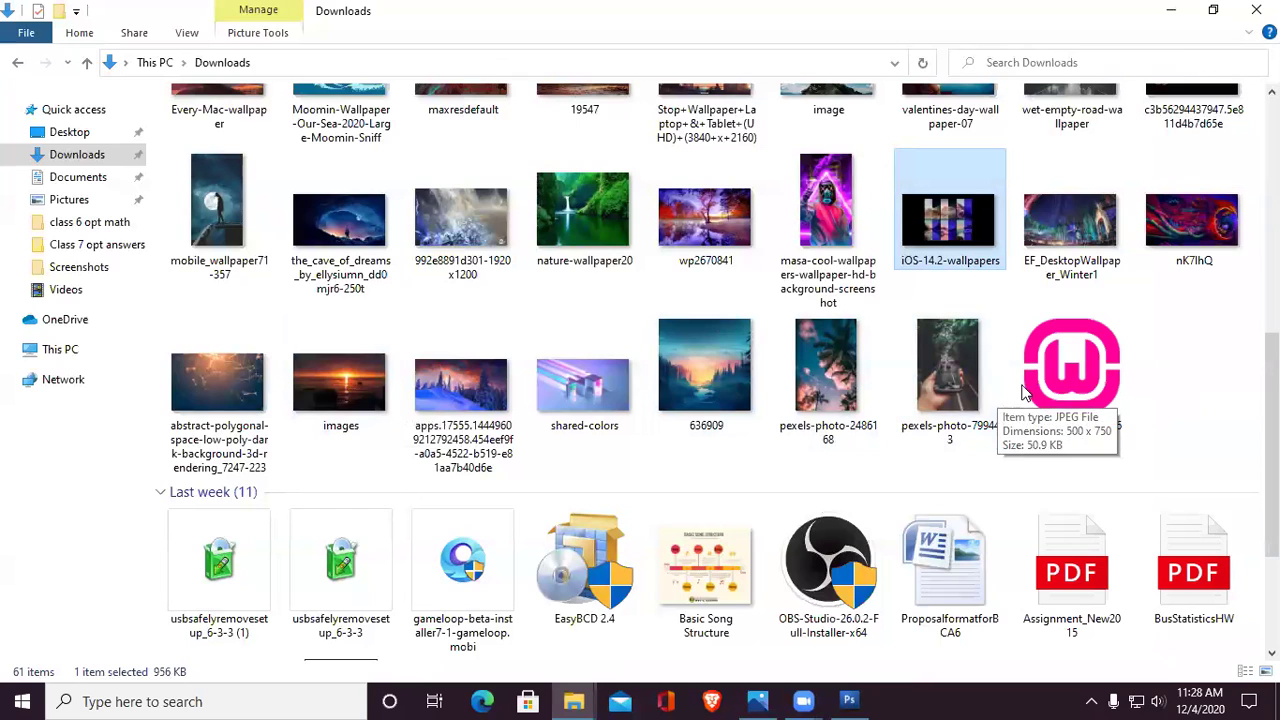
left_click(567, 399)
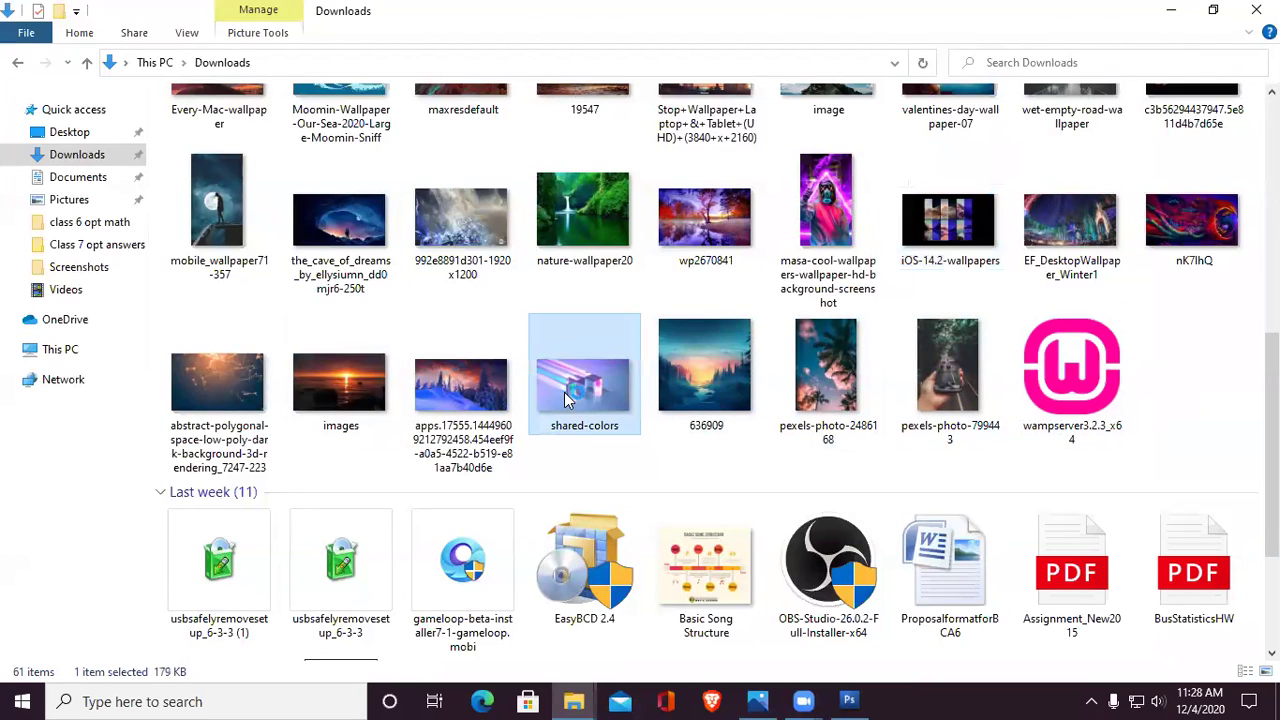
Step: View the shared-colors picture in Photos and return to the Downloads folder
double_click(577, 403)
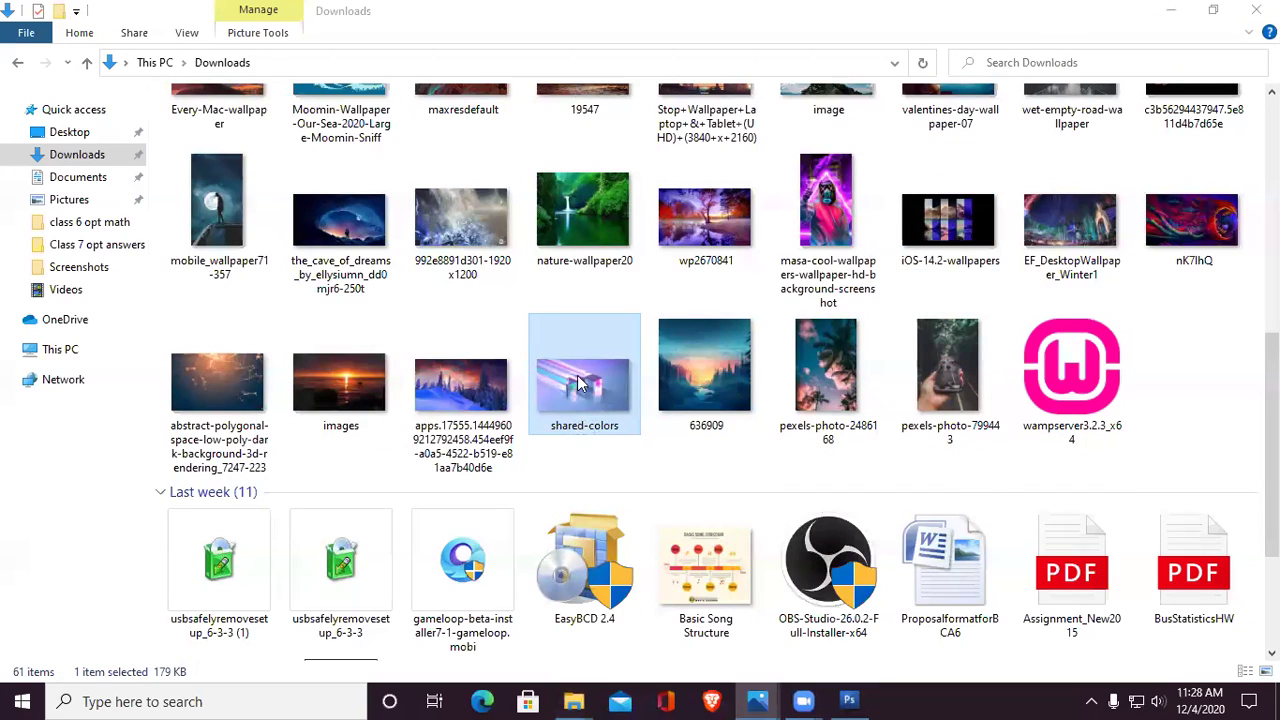
double_click(592, 343)
double_click(598, 341)
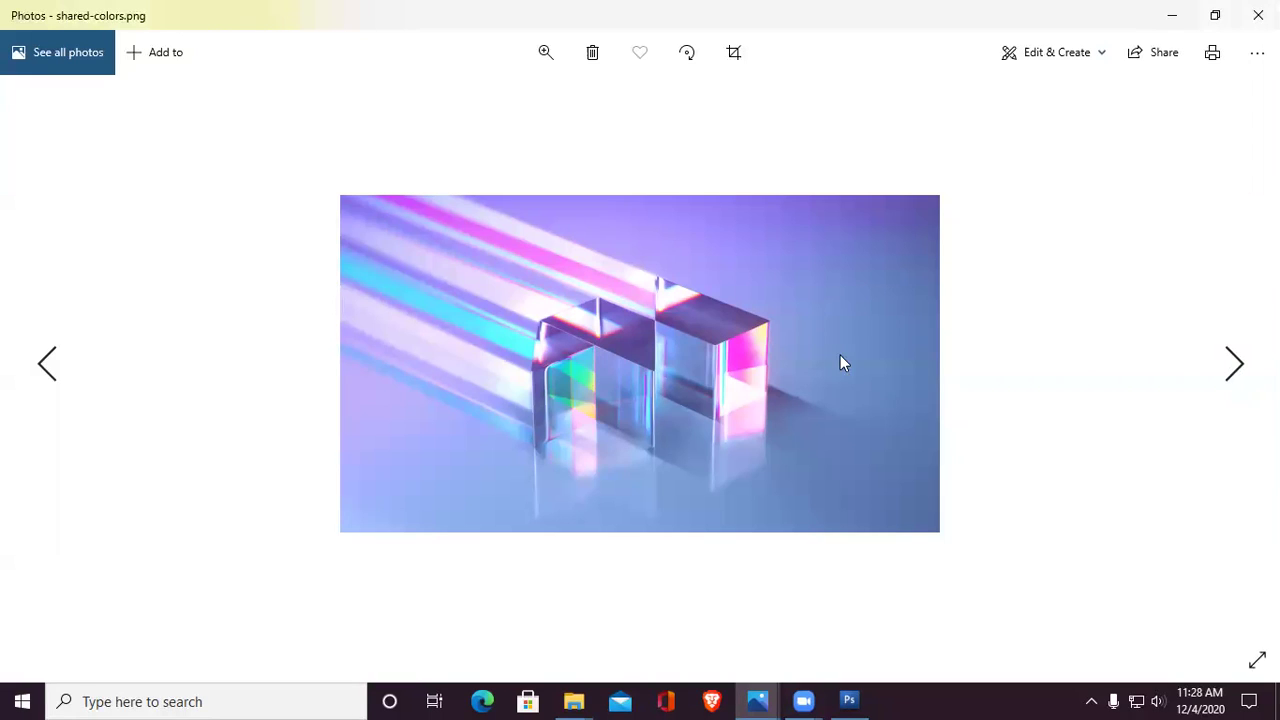
key("alt+Tab")
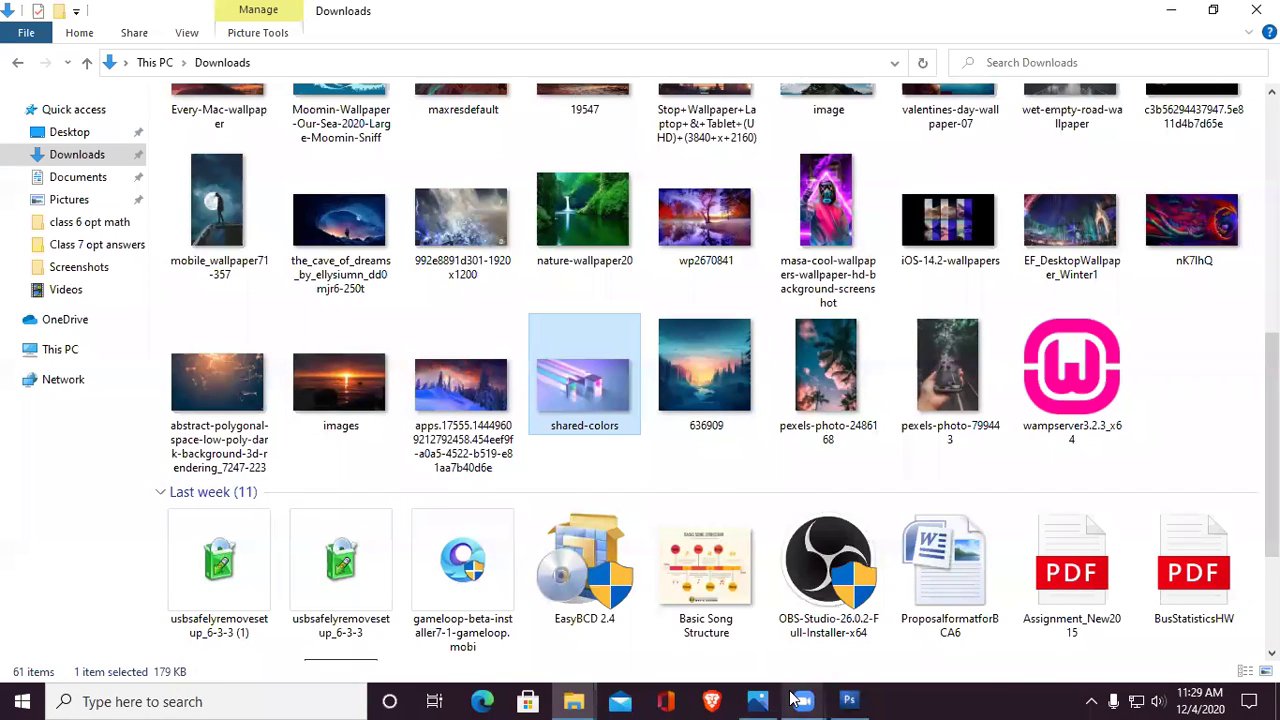
Step: Switch to the textbook page in Photos, read section 6.4.9 Raster Image enlarged, and return to the Downloads folder
left_click(758, 701)
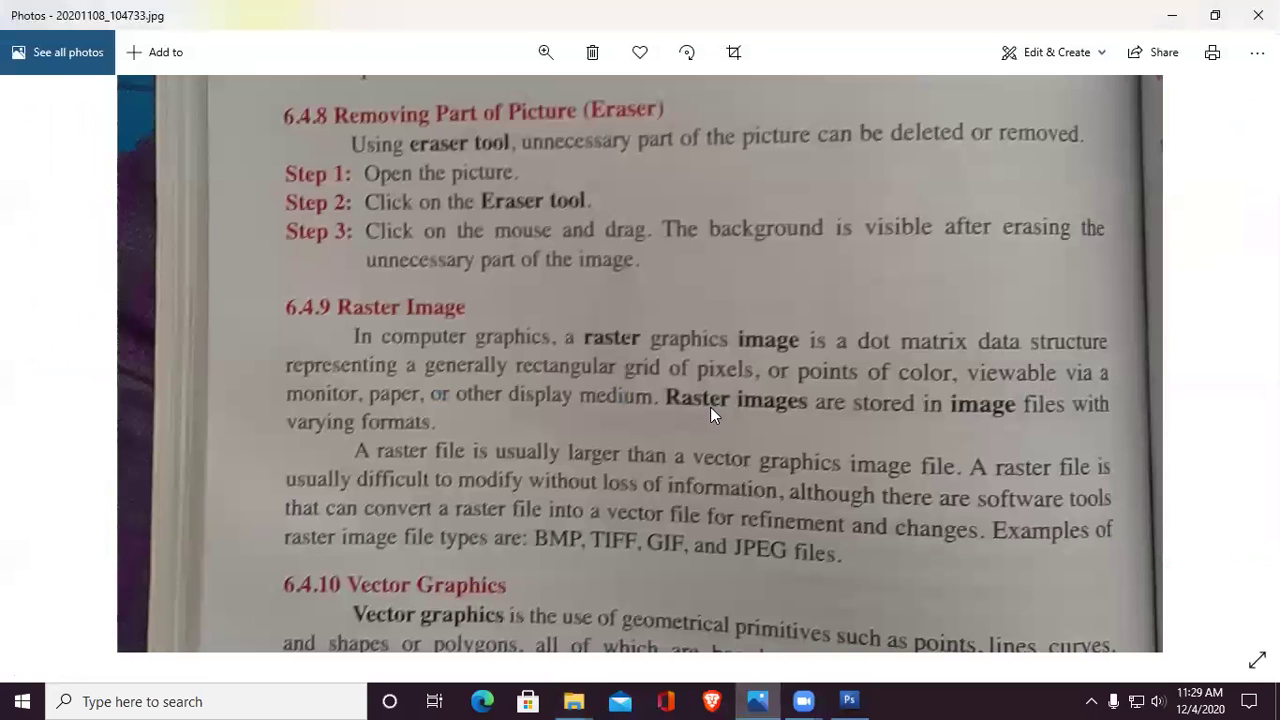
left_click_drag(750, 544, 750, 370)
left_click_drag(763, 276, 767, 490)
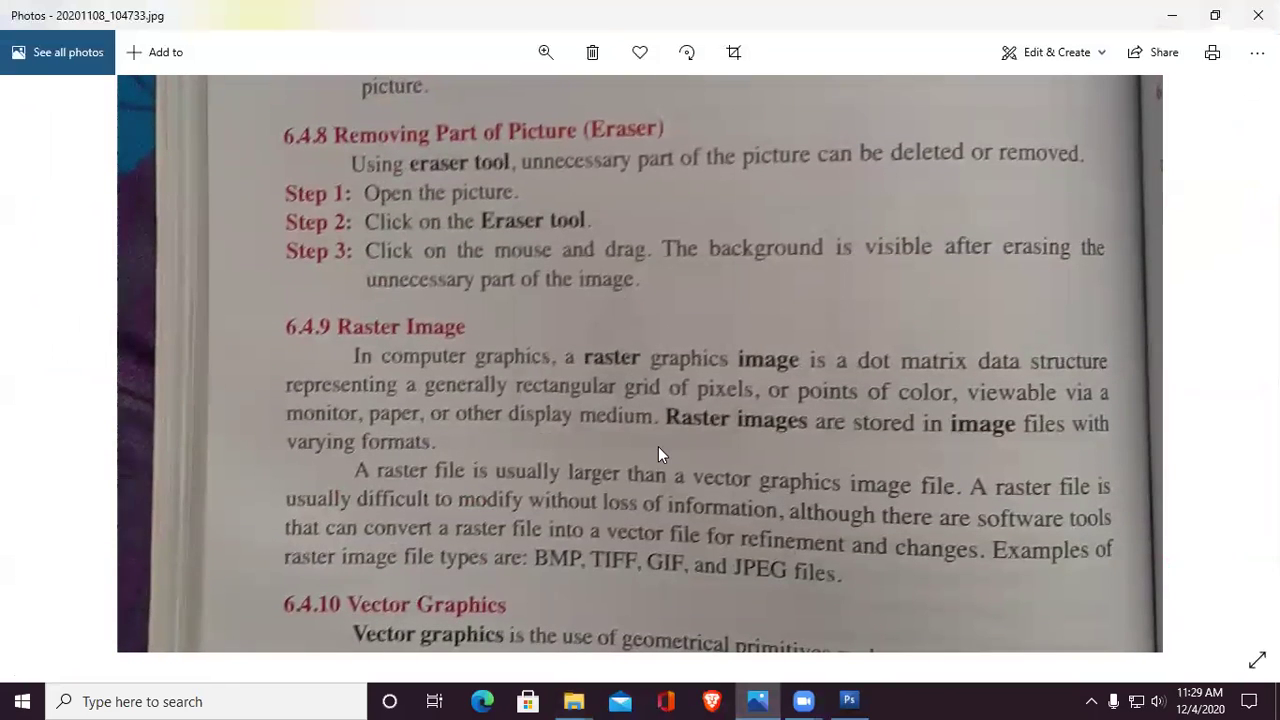
left_click_drag(407, 499, 366, 409)
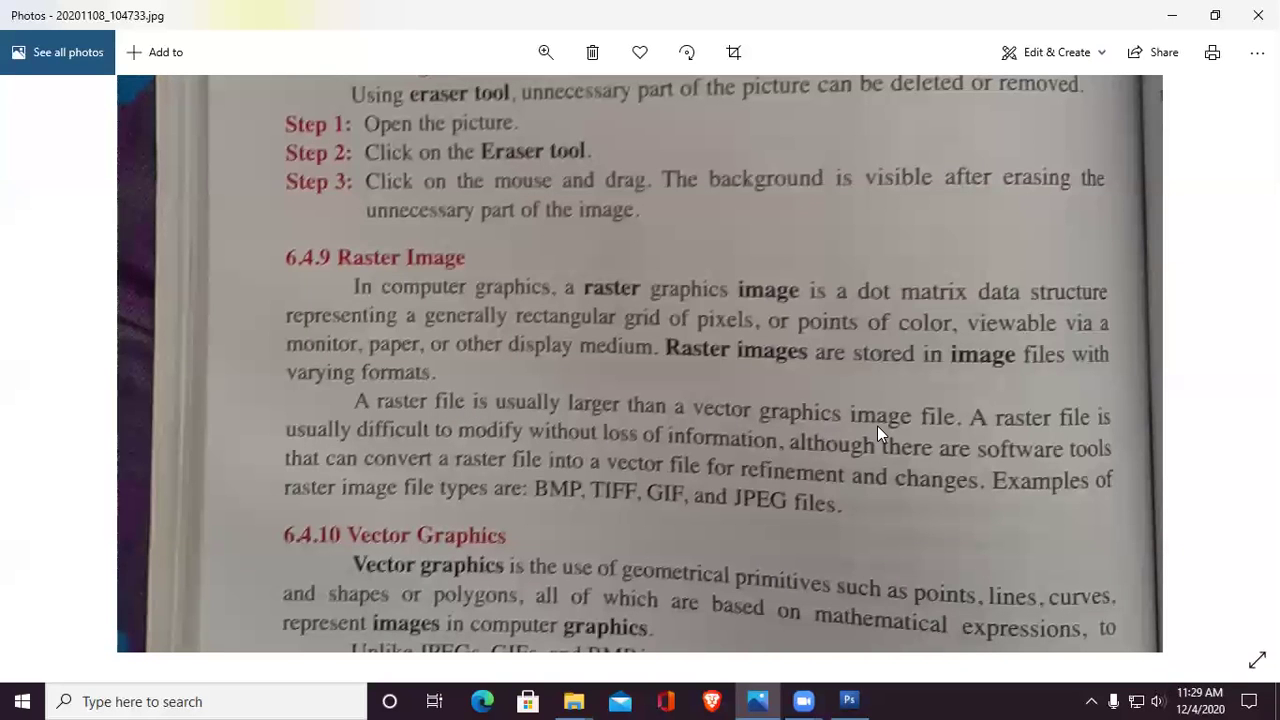
scroll(877, 426, "up", 2)
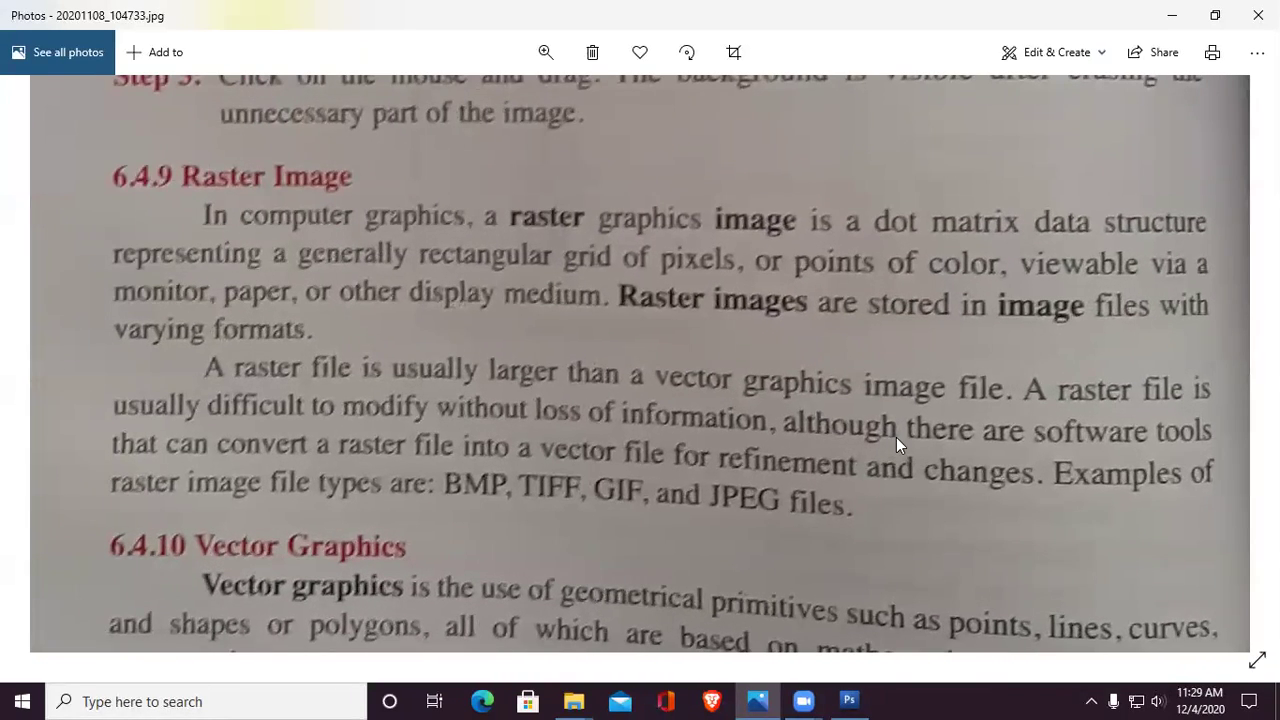
left_click_drag(956, 551, 956, 537)
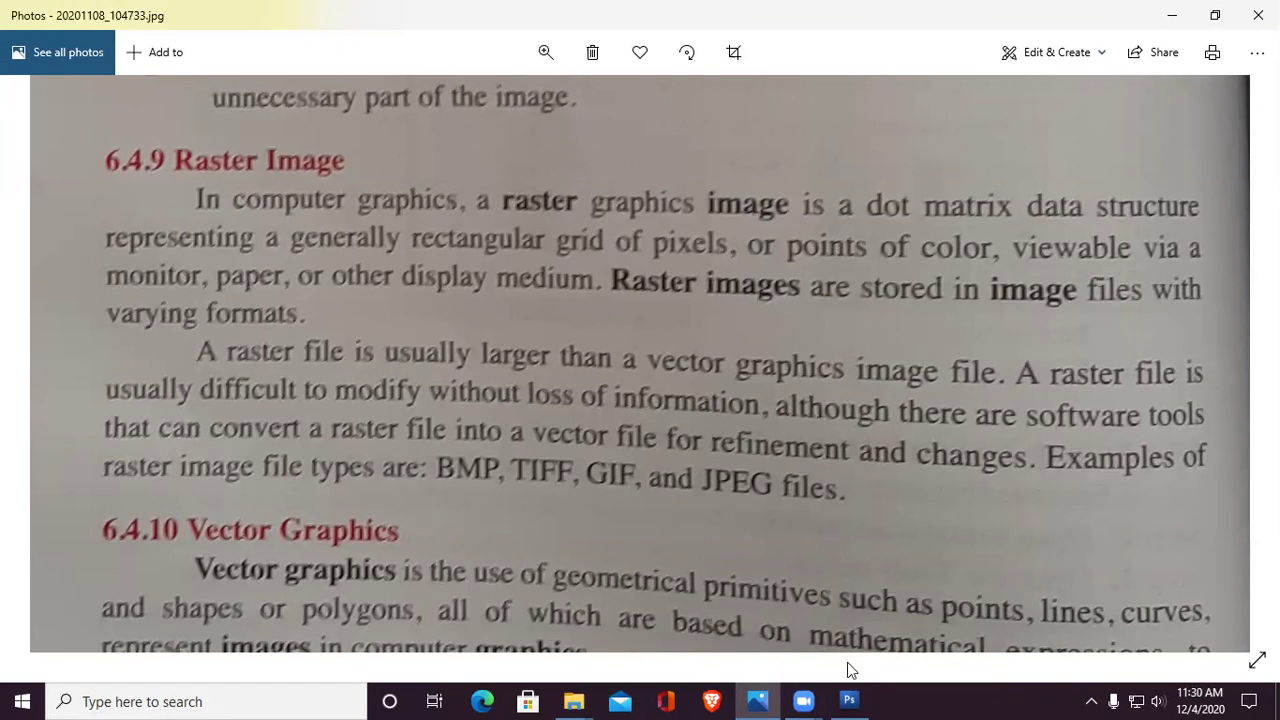
left_click(765, 700)
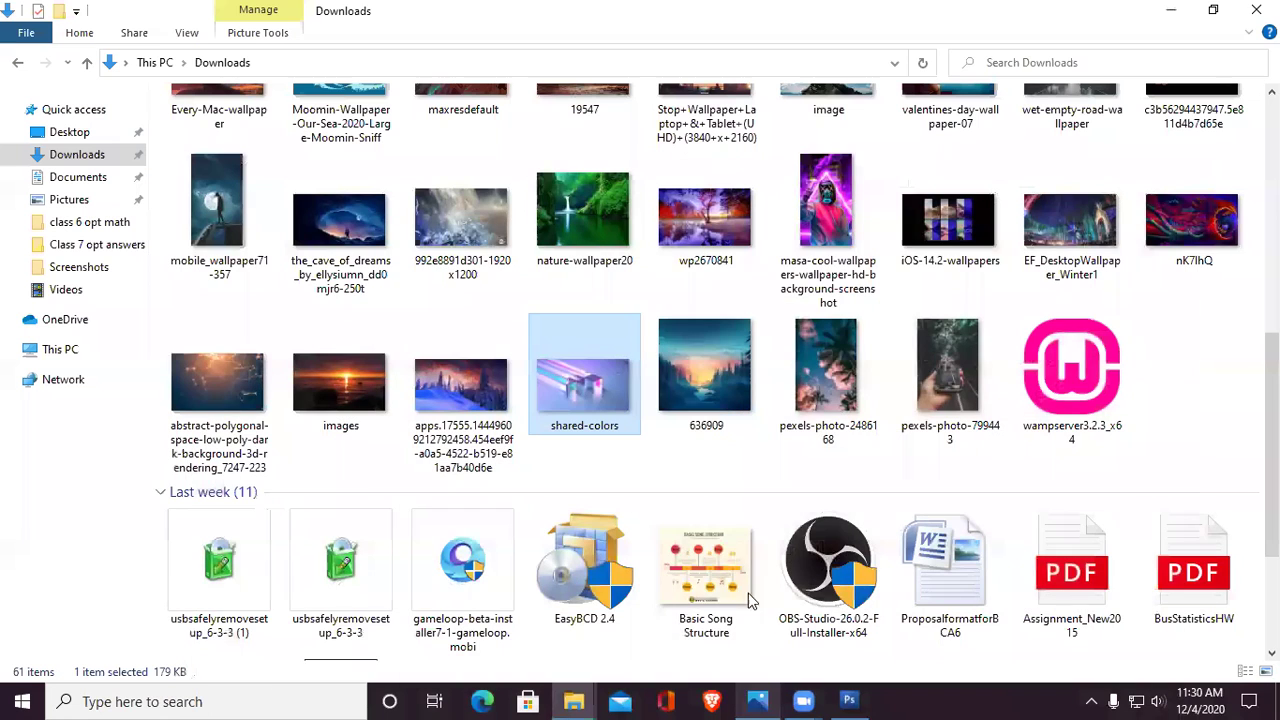